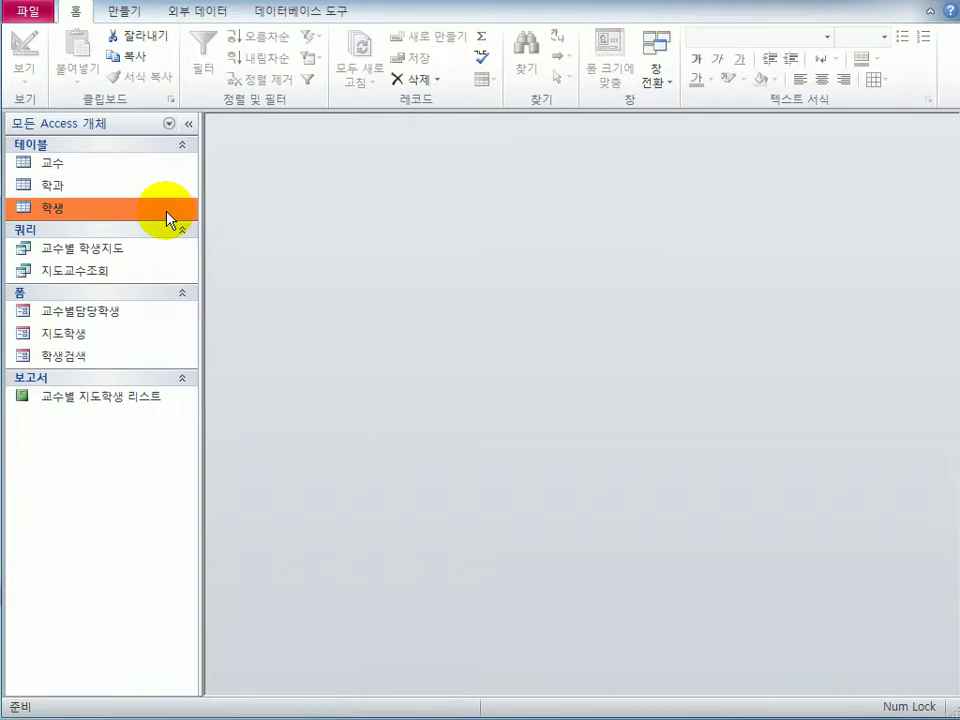
Open the 학생 table in Design view and make the 학번 field its primary key
right_click(168, 219)
click(274, 243)
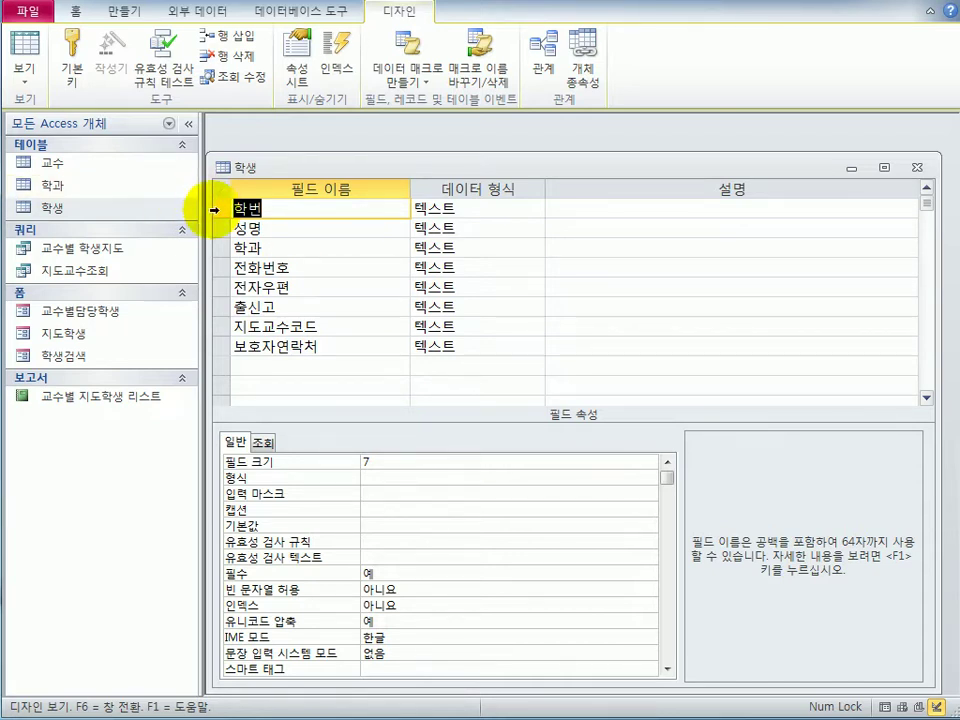
click(222, 208)
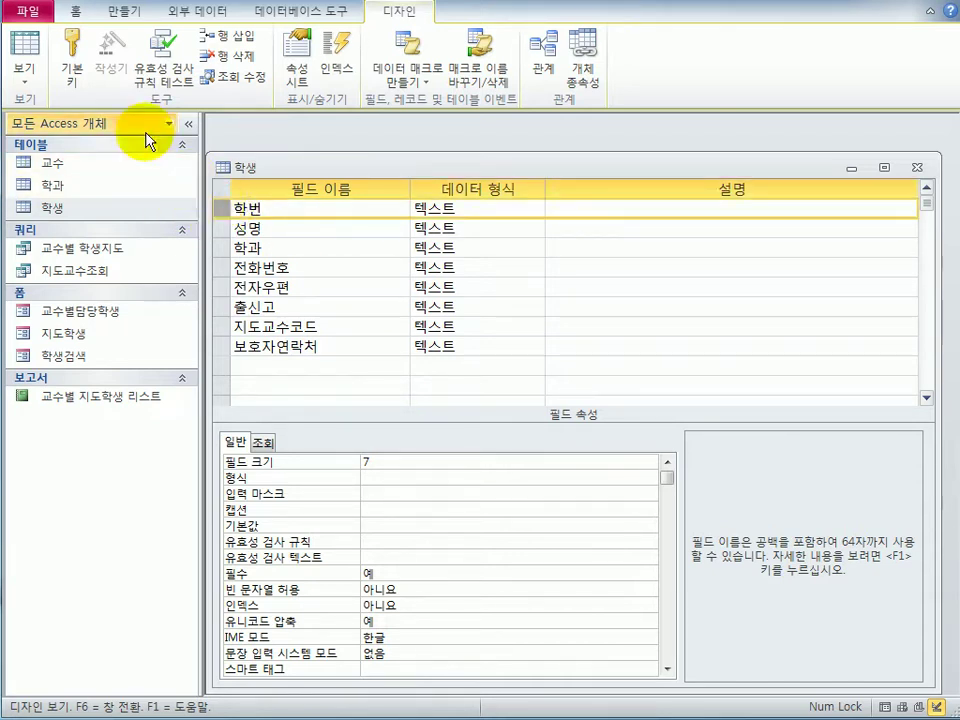
click(74, 50)
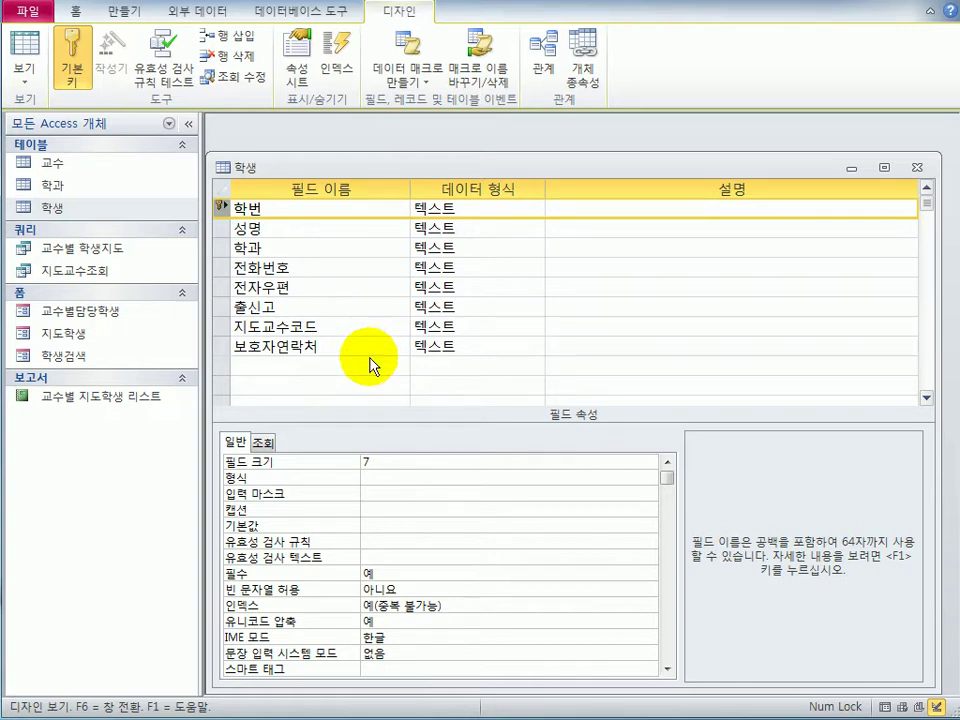
Set the 학번 field's validation rule to Len([학번])=7
click(408, 540)
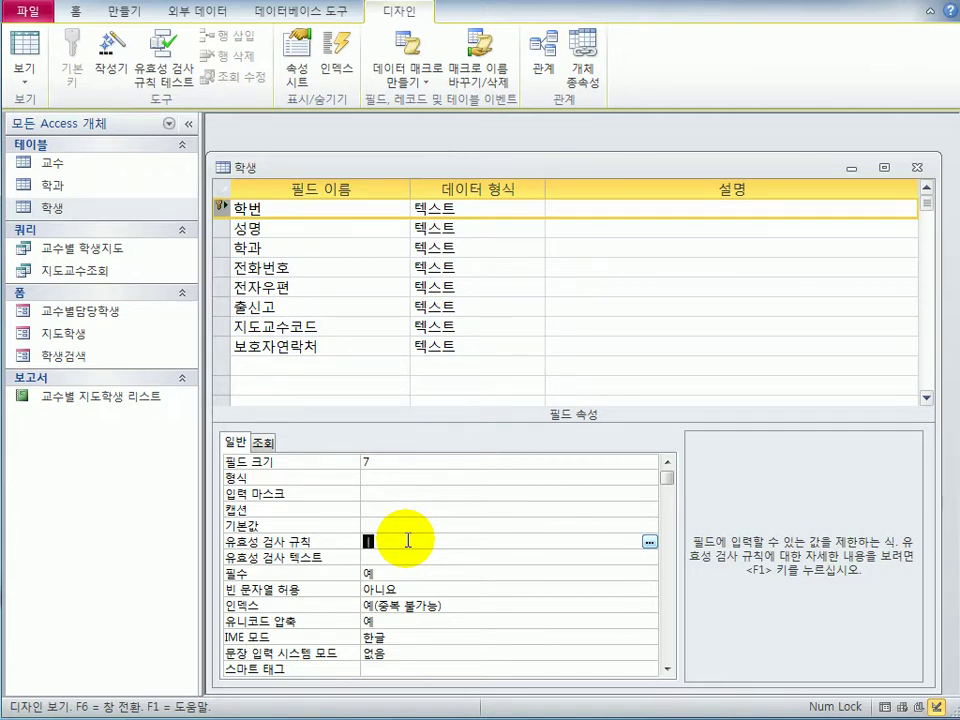
text(len()
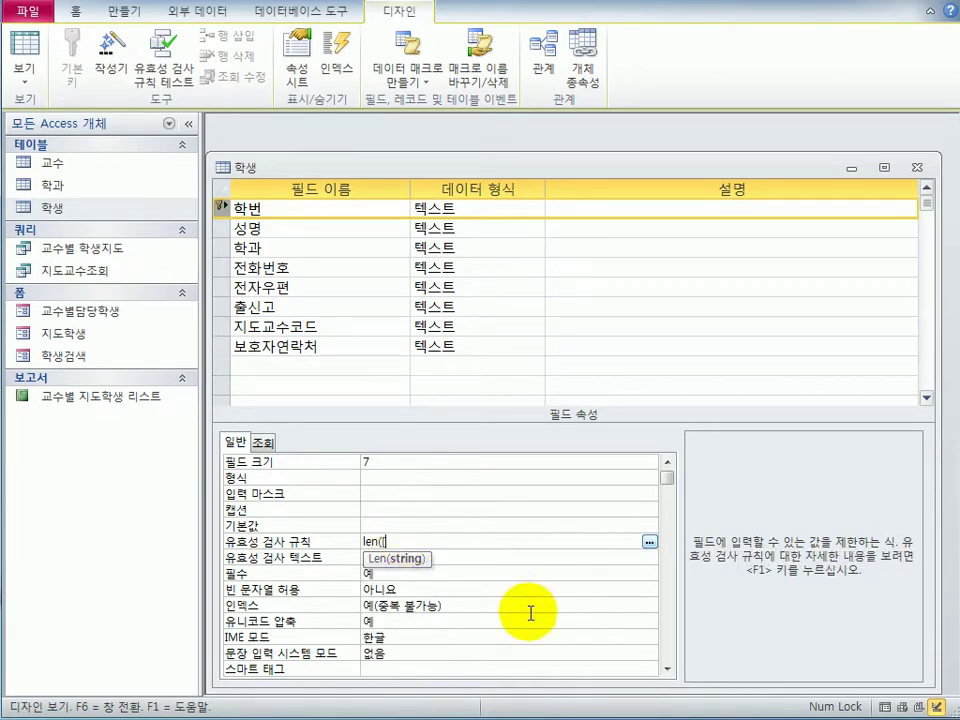
text([학번]))
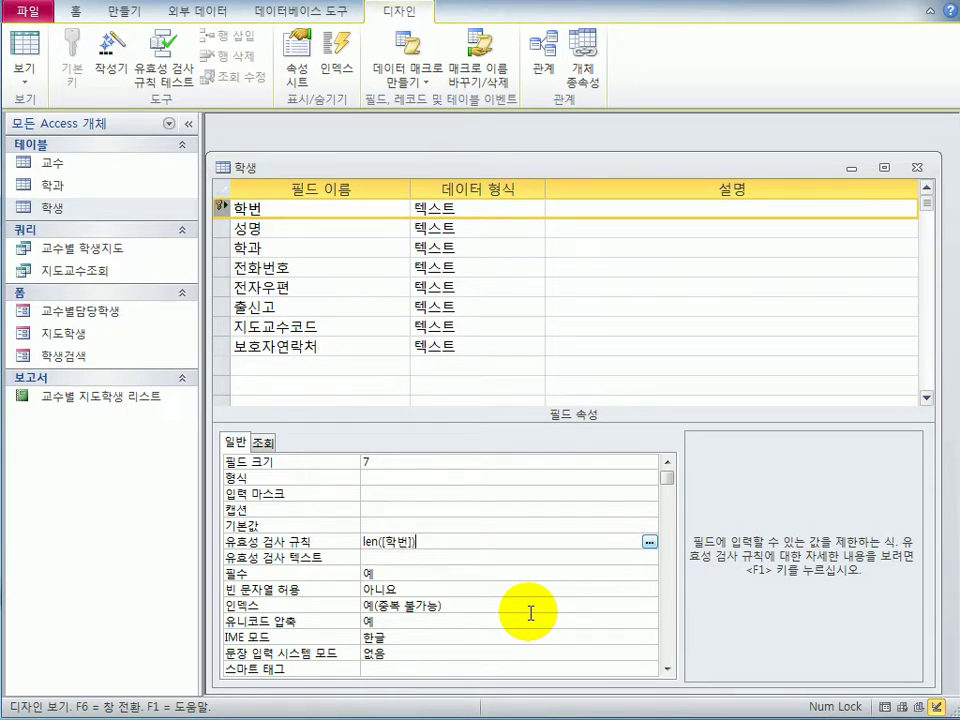
text( = 7)
key(Return)
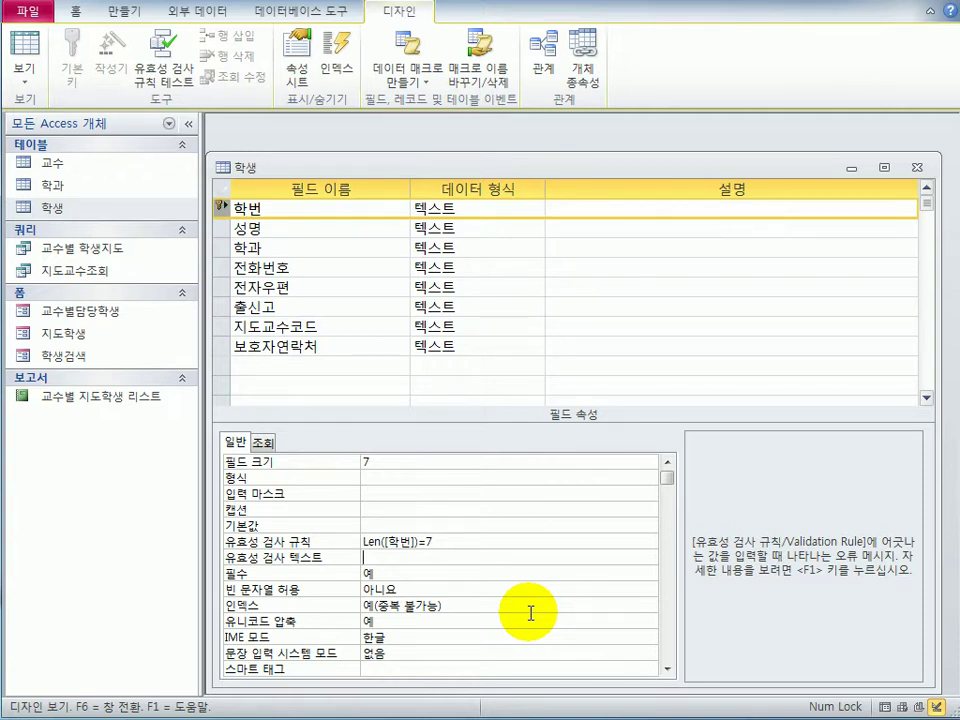
Set the 성명 field's input mask to LL??
click(288, 228)
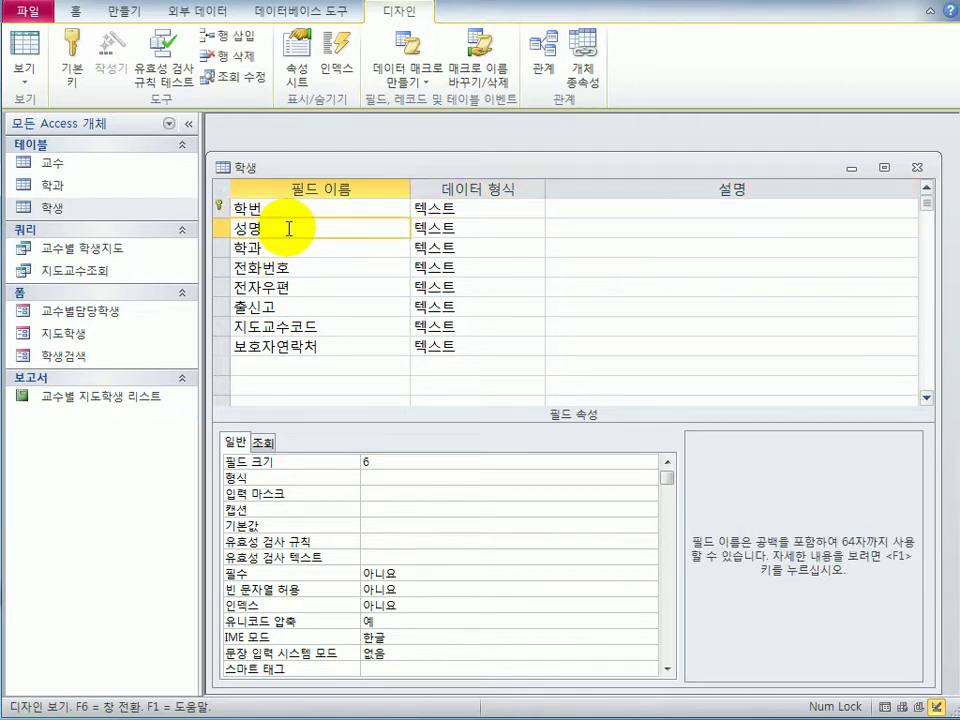
click(387, 494)
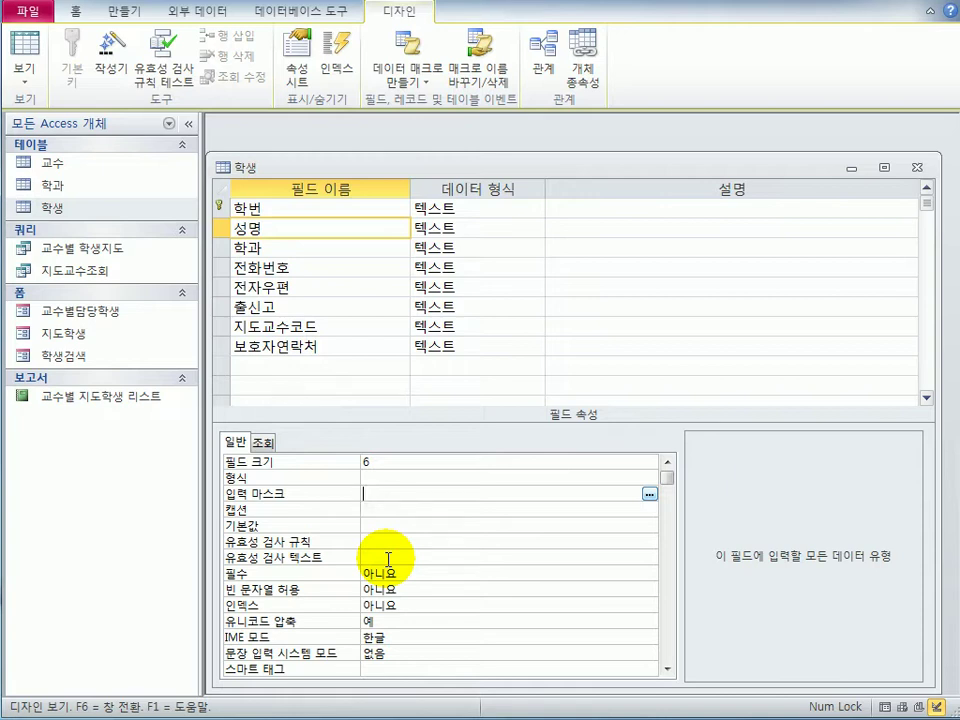
text(LL)
text(??)
Set the IME mode of the 전자우편 field to 영숫자 반자
click(346, 293)
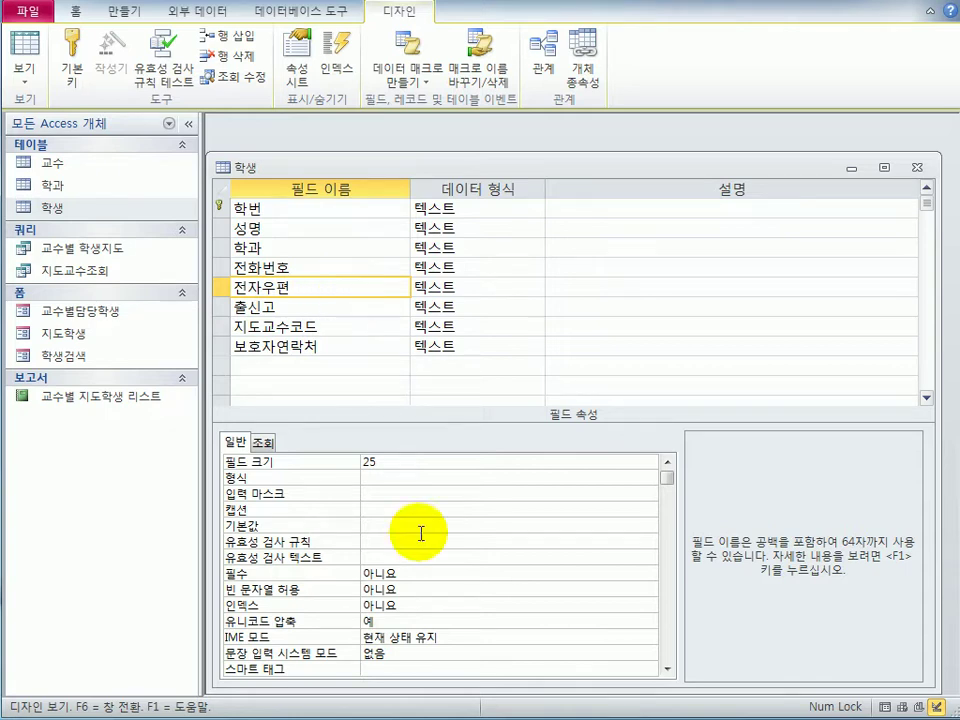
click(463, 636)
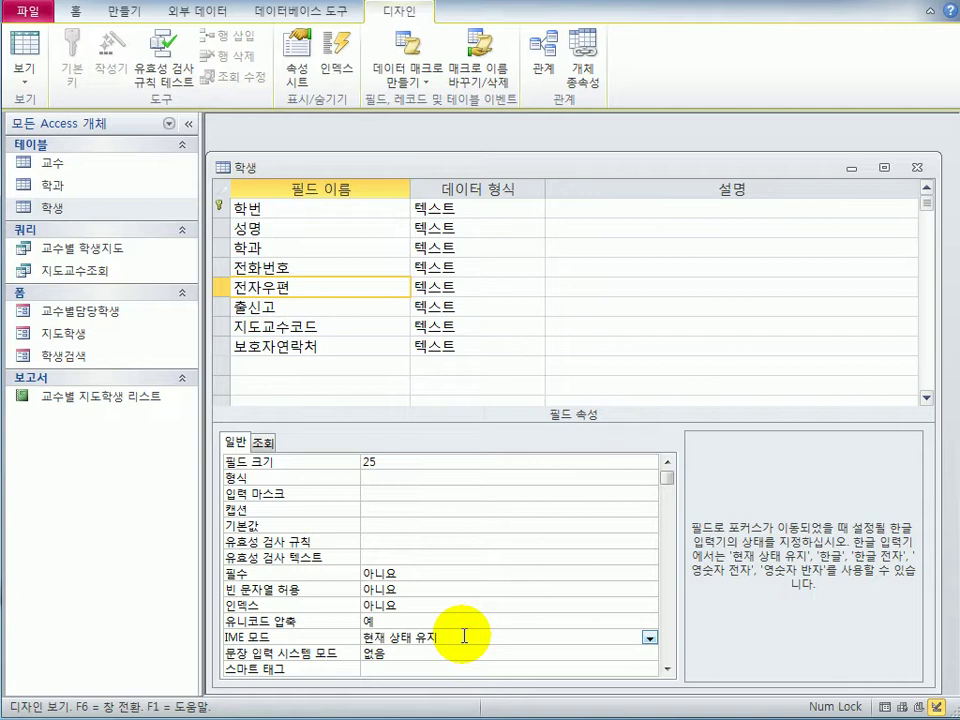
click(649, 637)
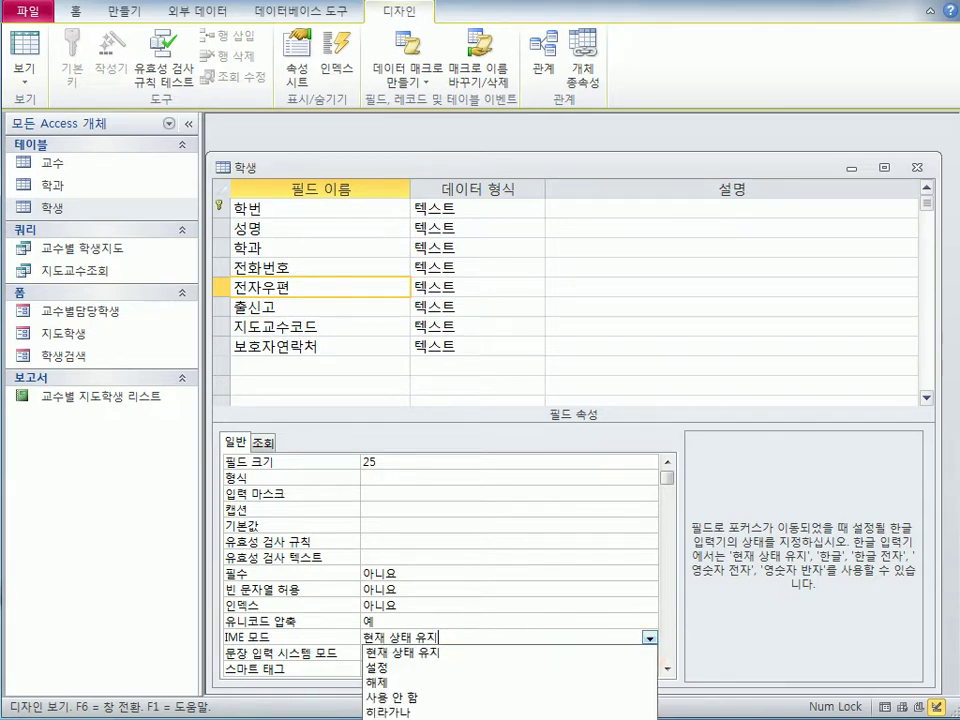
click(400, 716)
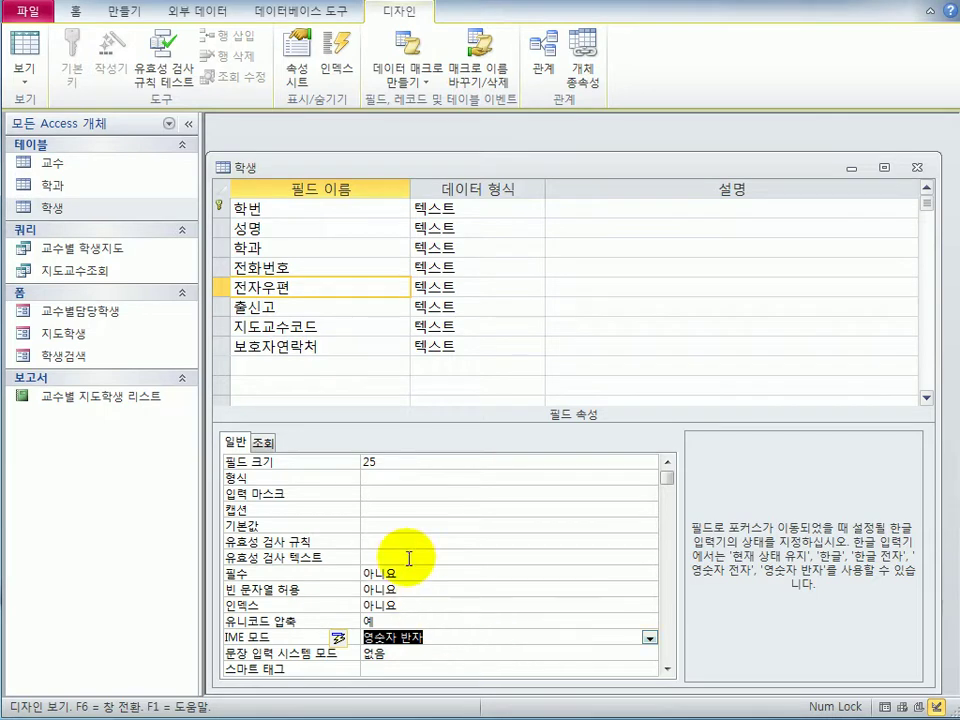
Set the 성명 field's index property to 예(중복 가능)
click(321, 231)
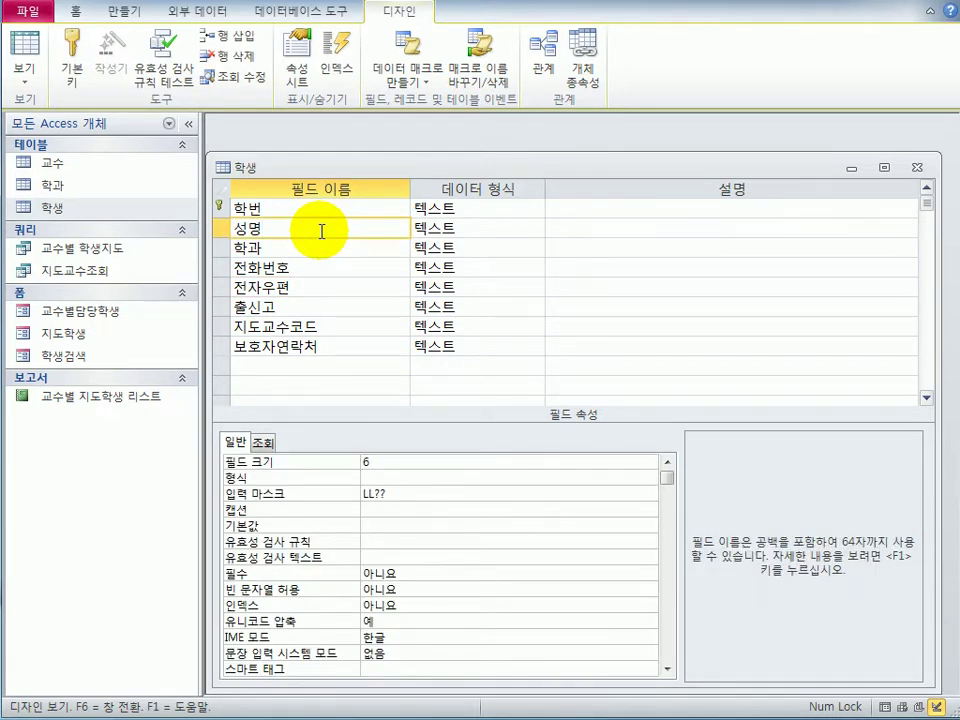
click(441, 606)
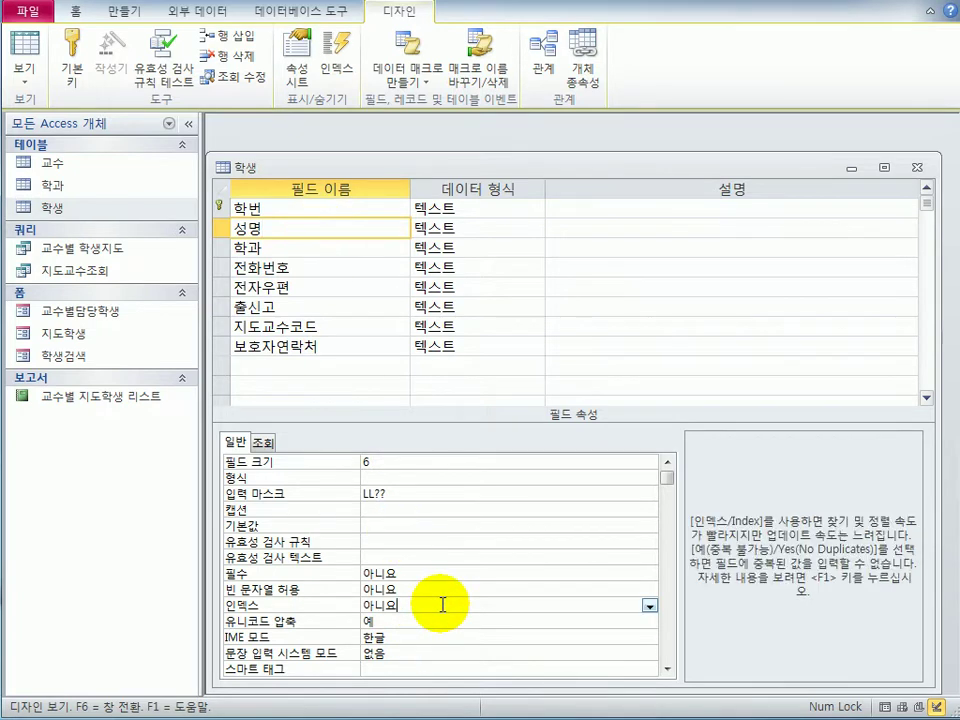
click(649, 606)
click(642, 636)
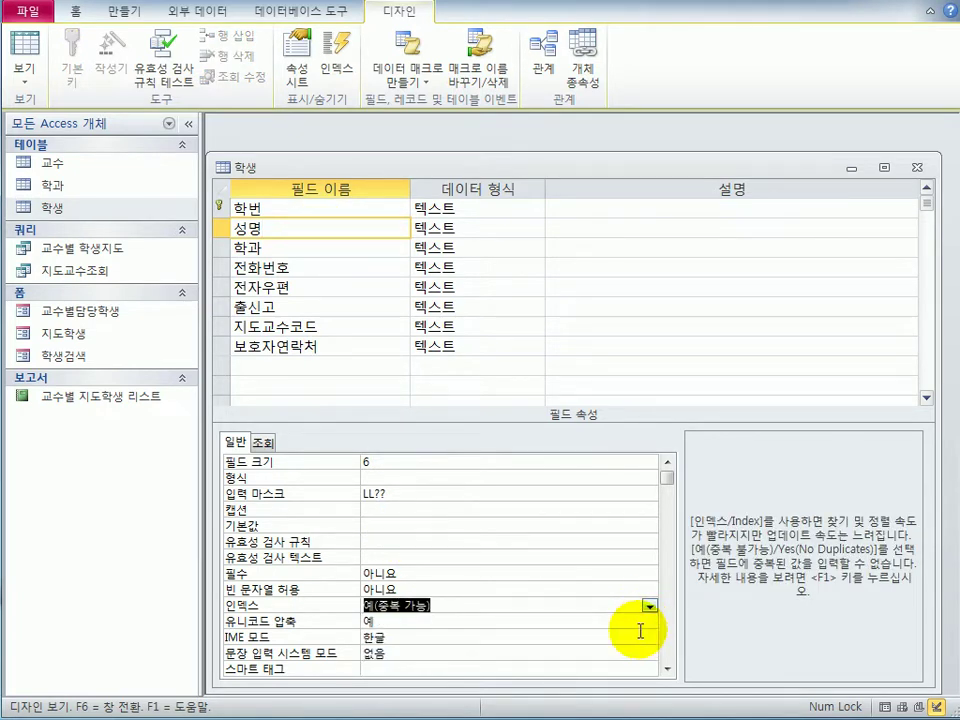
Set the 전자우편 field's index property to 예(중복 가능)
click(326, 287)
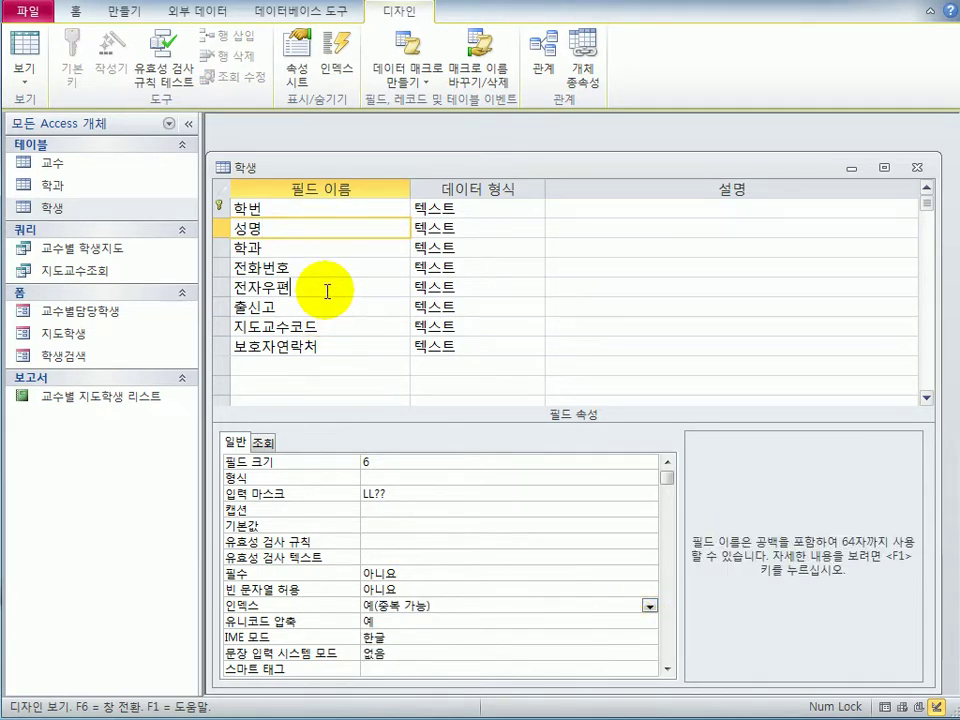
click(465, 607)
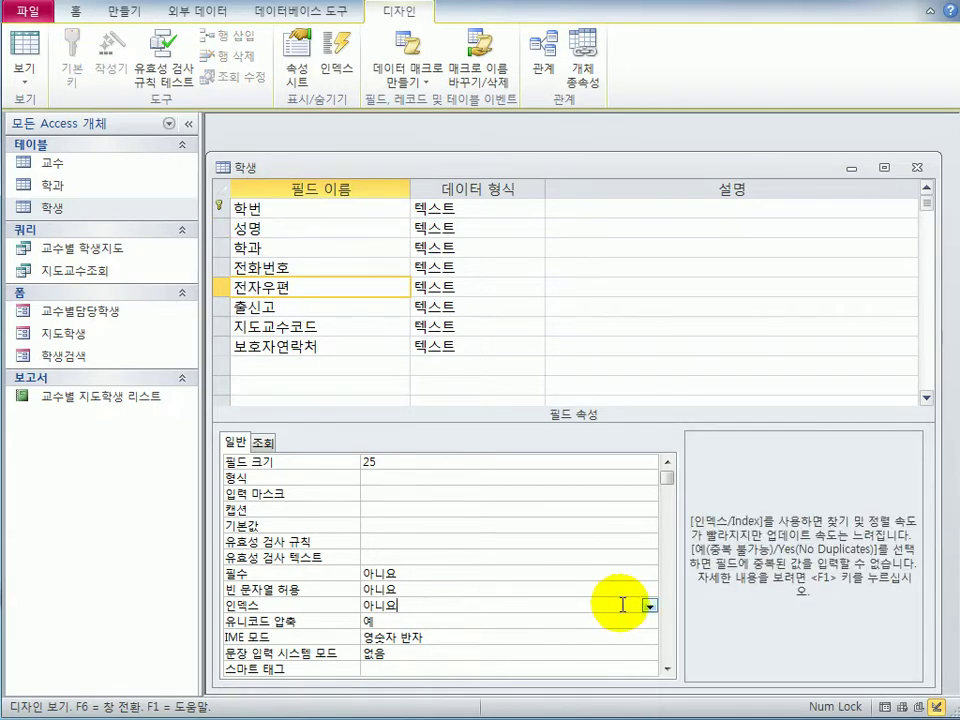
click(647, 606)
click(631, 635)
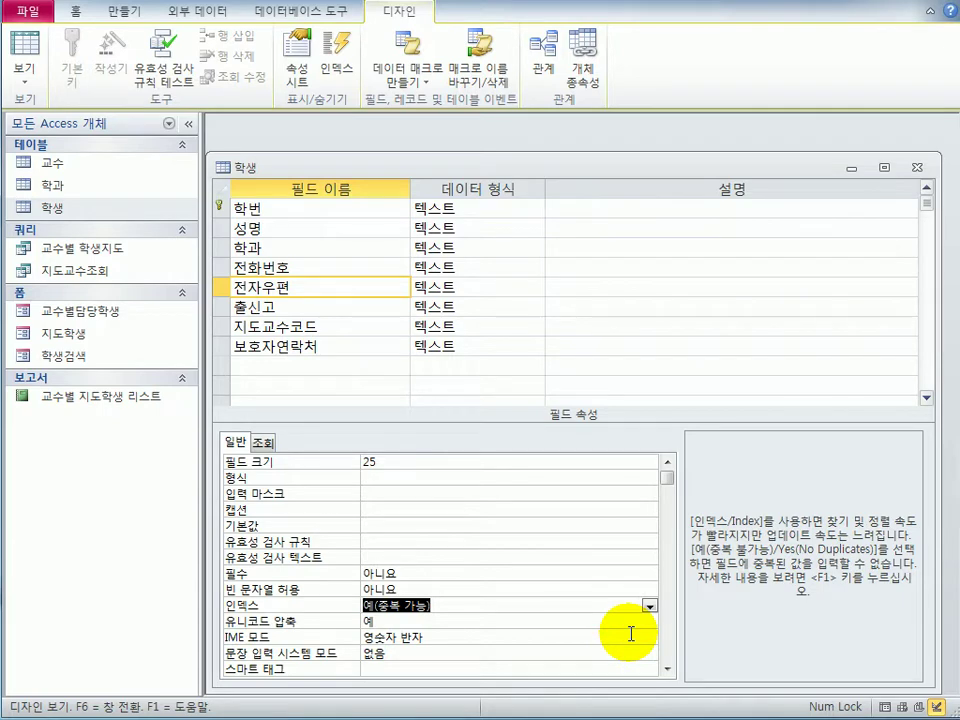
Close the 학생 table, saving its design changes and agreeing to test existing data against the new rules
click(916, 167)
drag(318, 458, 626, 296)
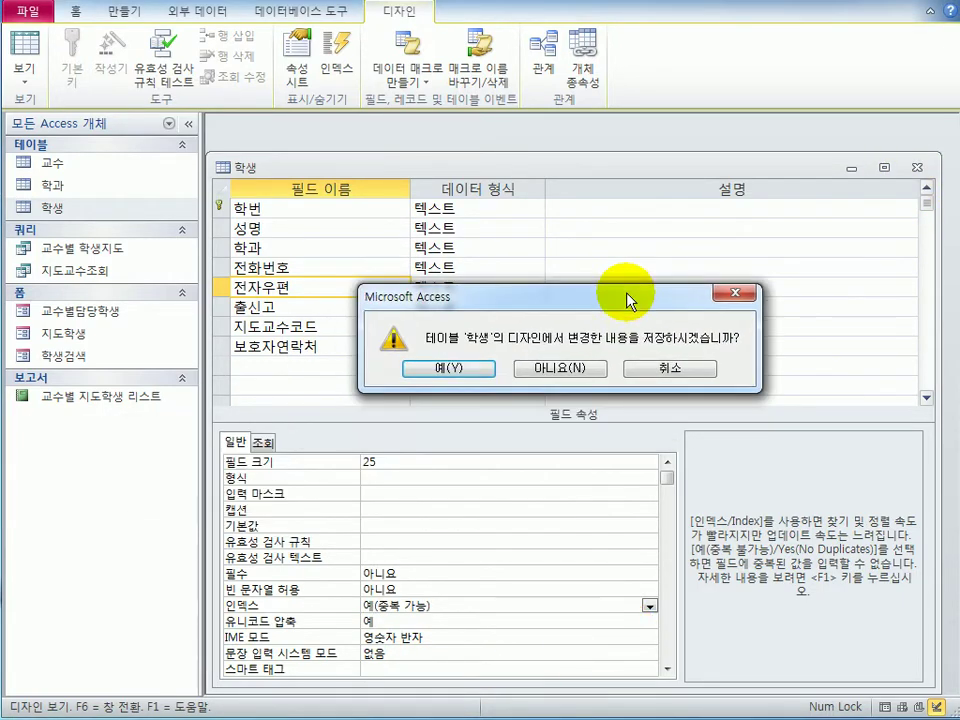
click(446, 375)
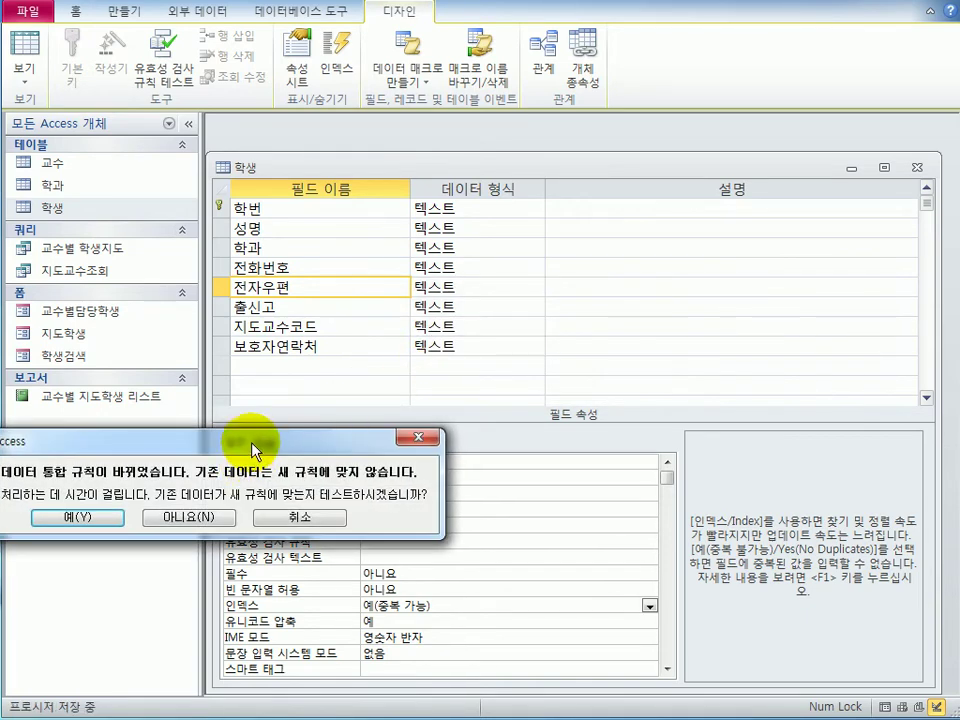
drag(253, 438, 615, 297)
click(452, 377)
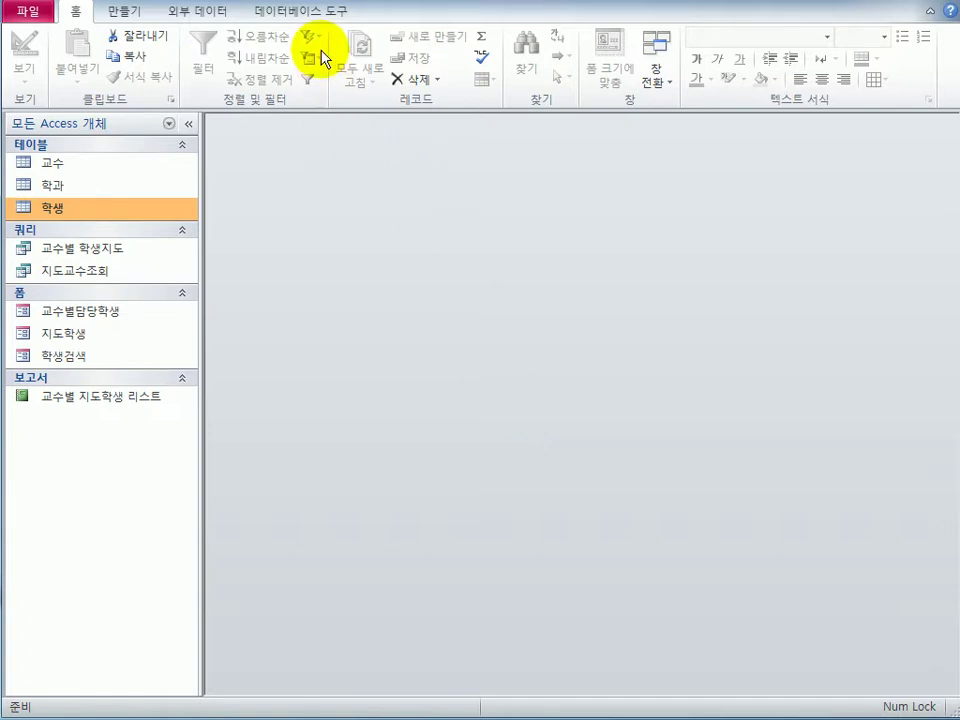
Open the database relationships window and add the 학생, 교수 and 학과 tables to it
click(315, 12)
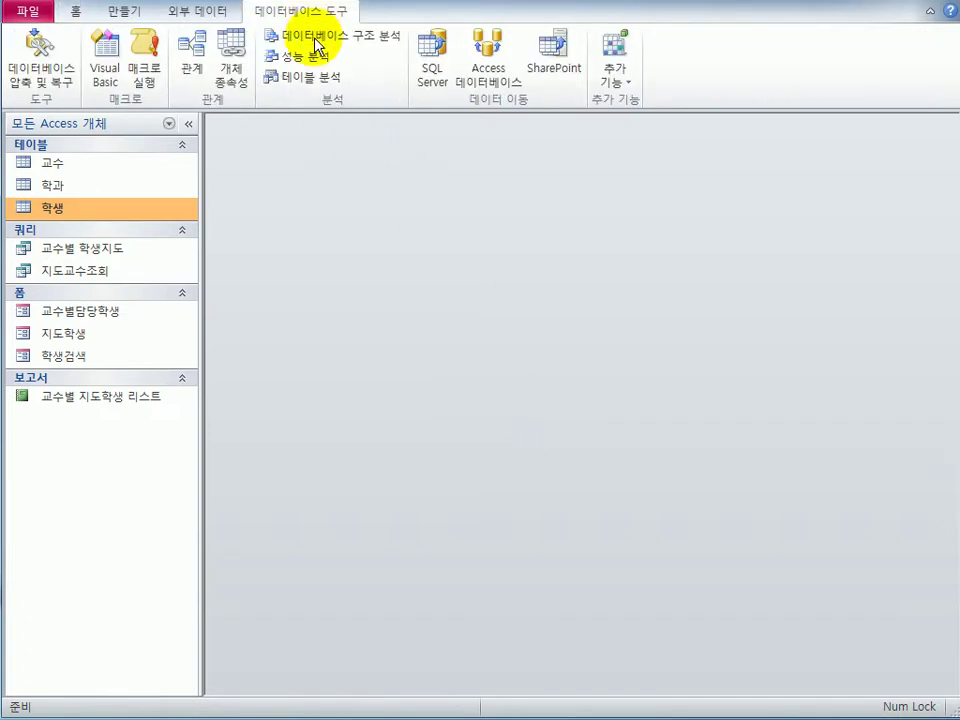
click(189, 80)
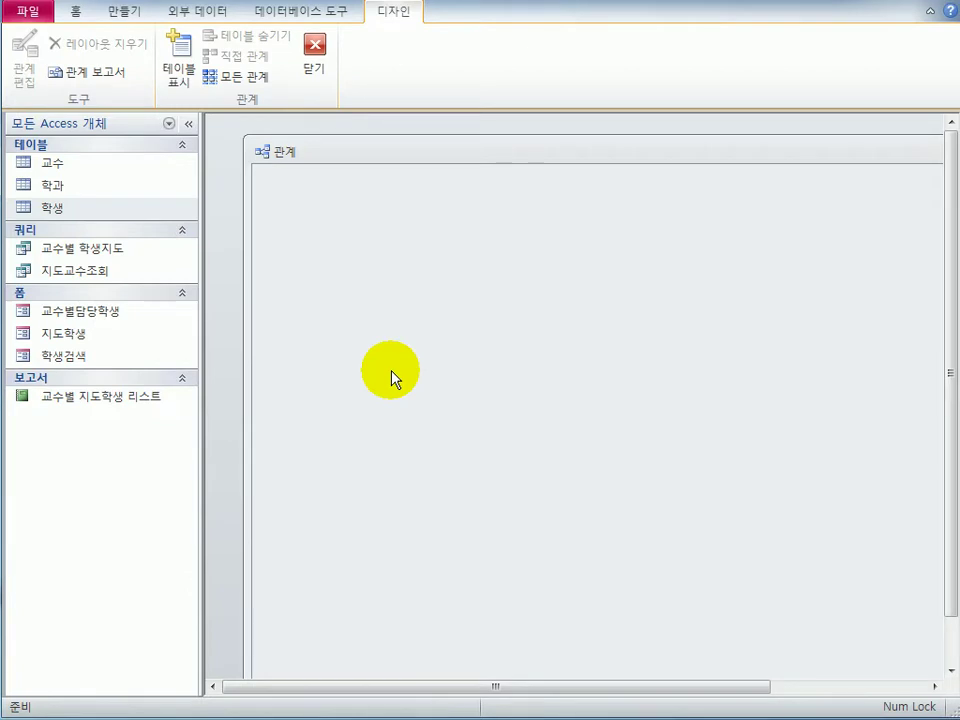
click(180, 68)
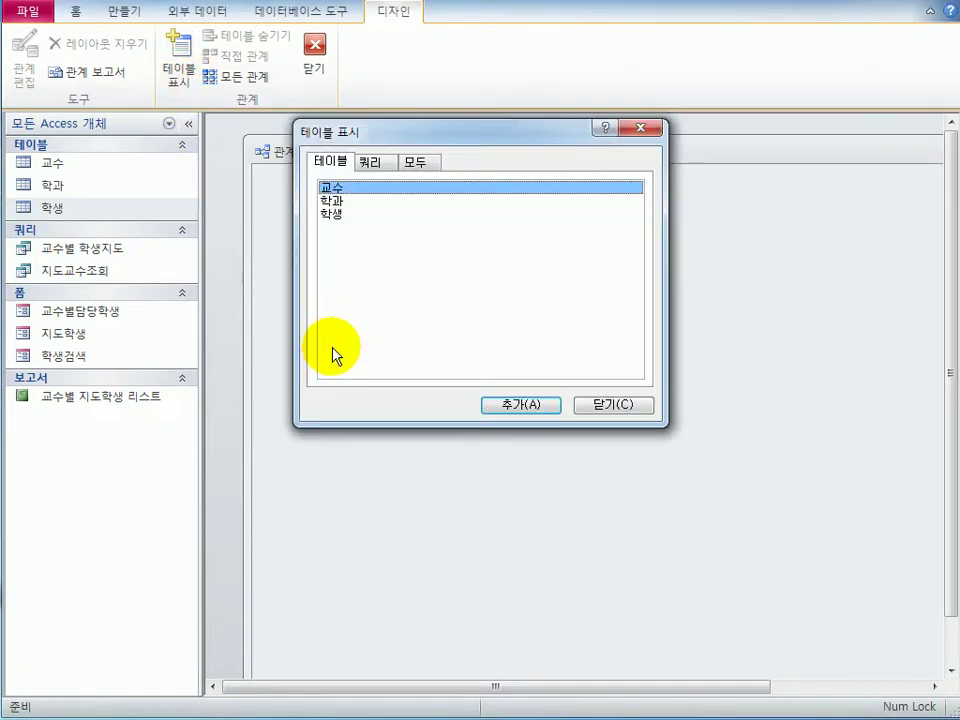
click(340, 215)
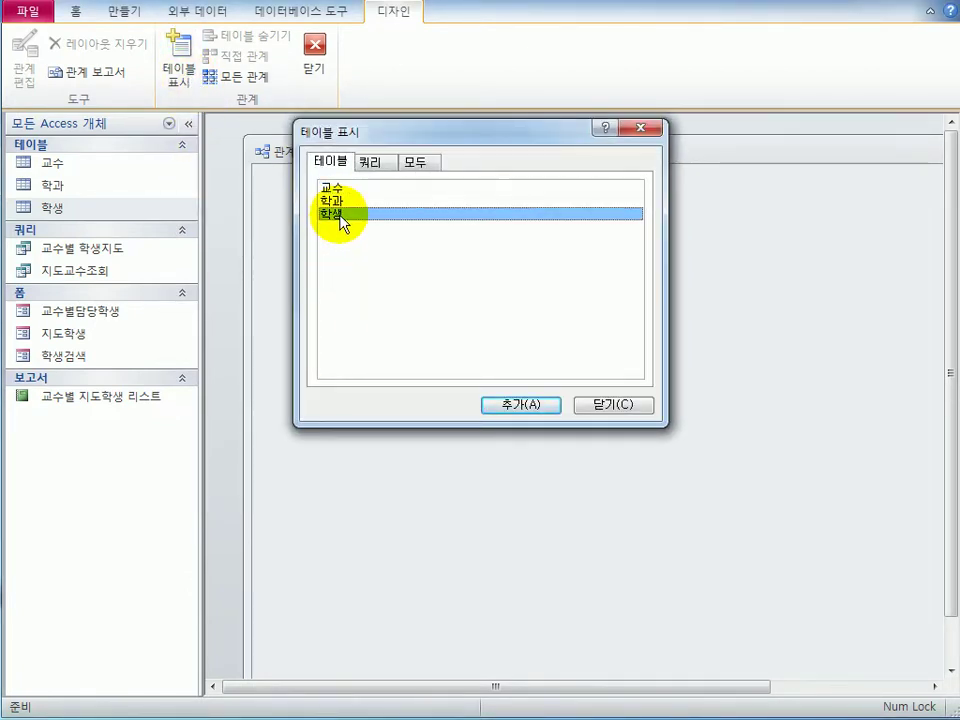
drag(398, 133, 544, 330)
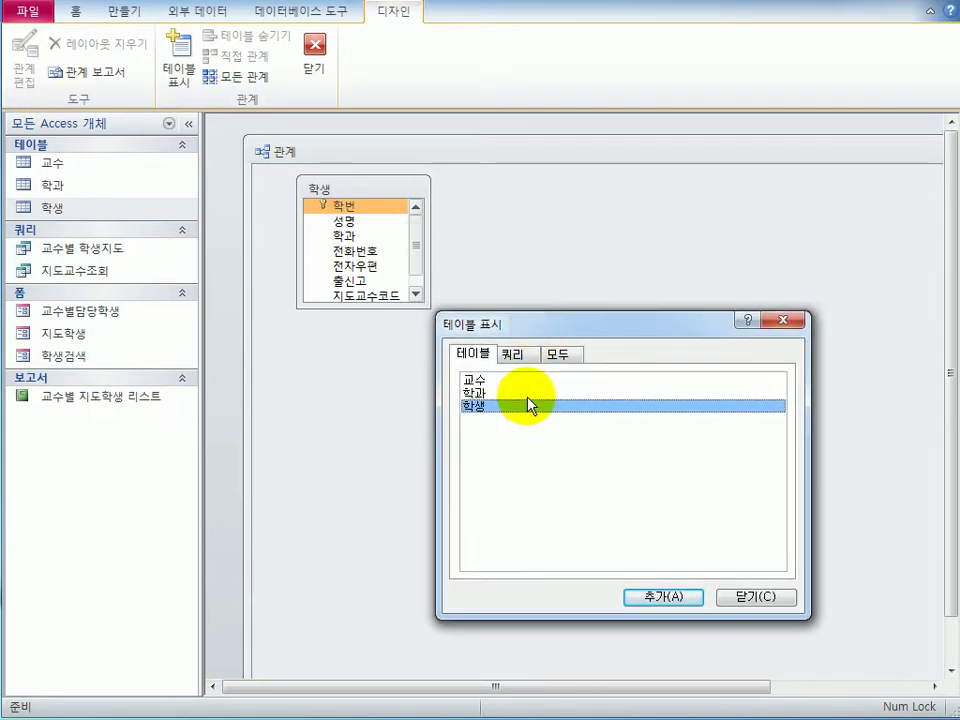
double_click(497, 380)
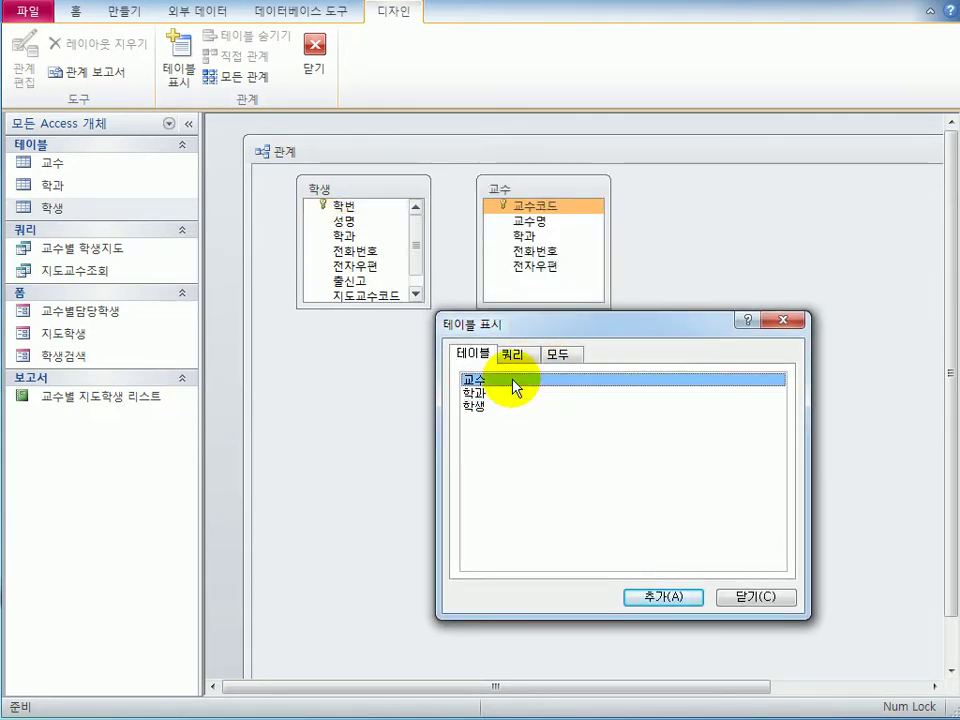
click(510, 396)
double_click(510, 396)
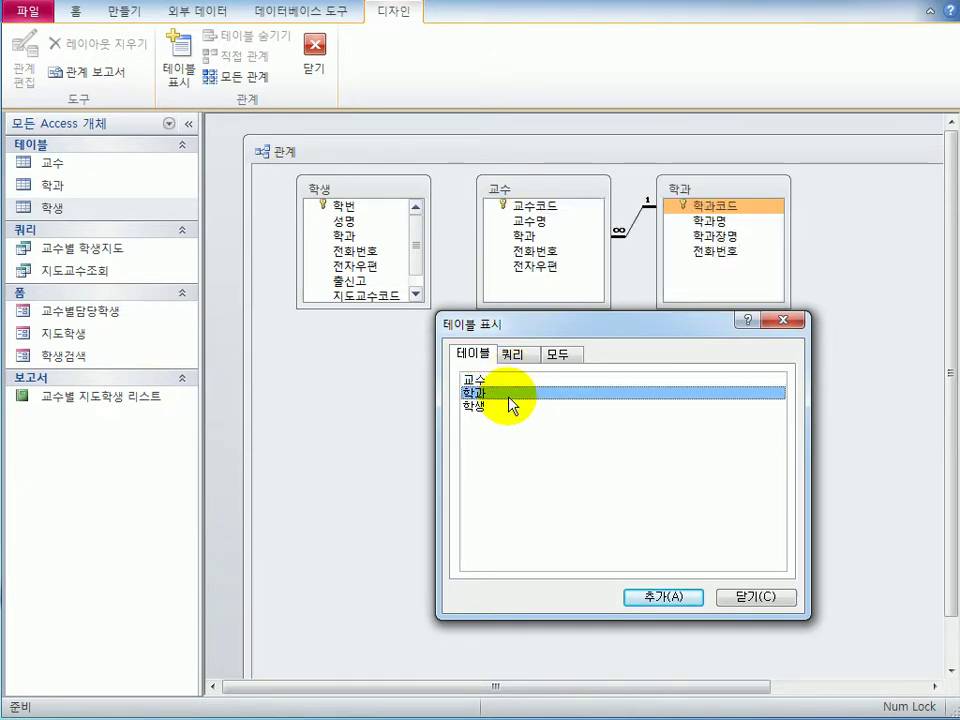
click(762, 597)
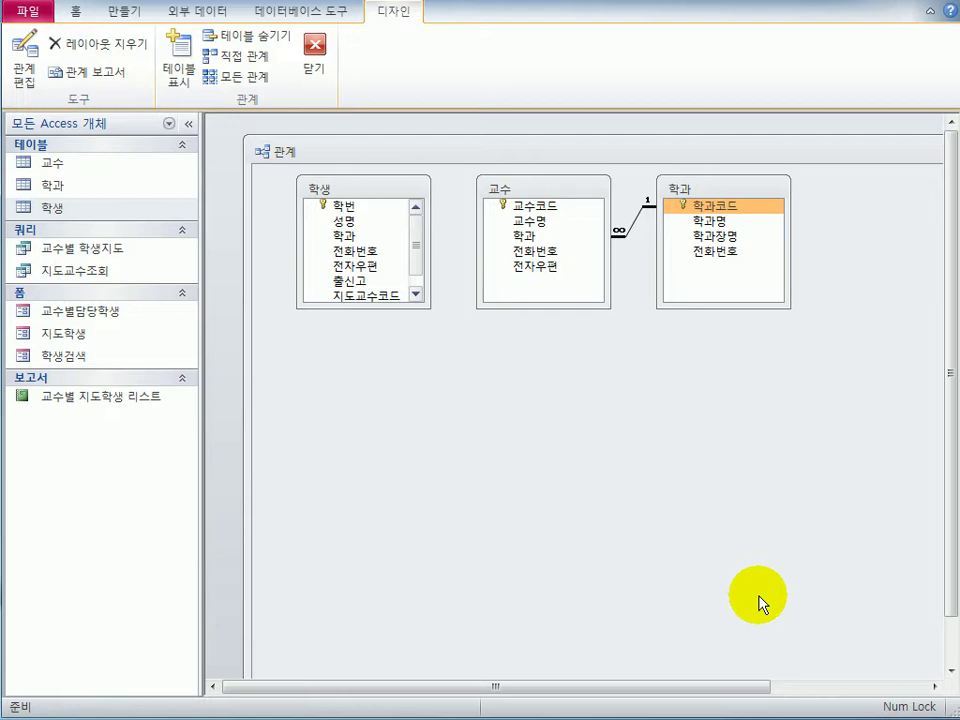
Relate 교수코드 in the 교수 table to 지도교수코드 in 학생, enforcing referential integrity and cascading updates to related fields
click(545, 208)
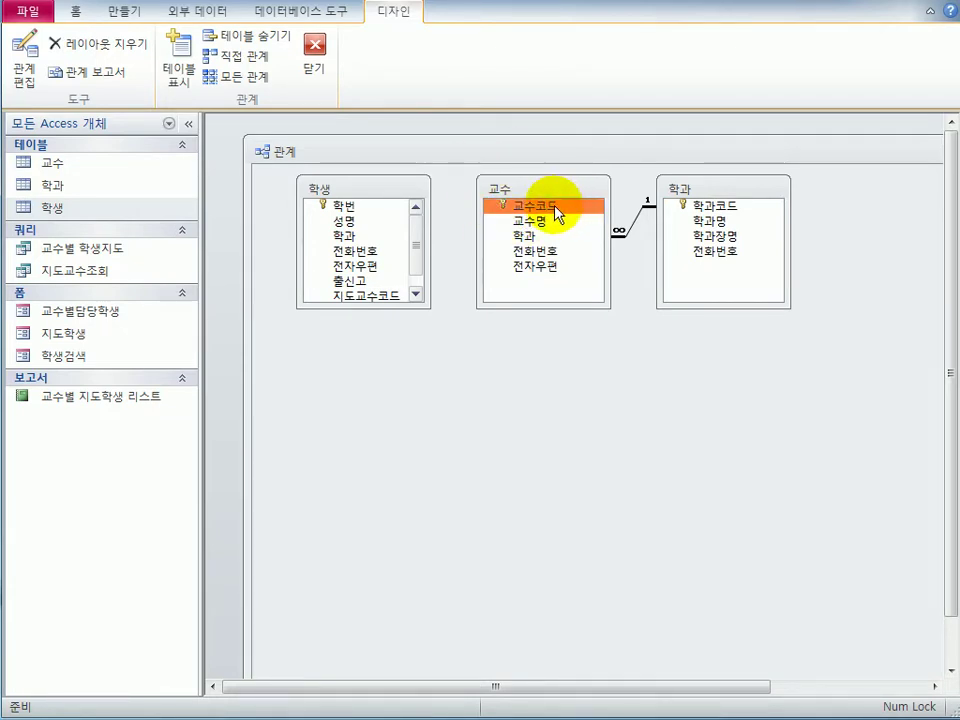
drag(362, 308, 356, 386)
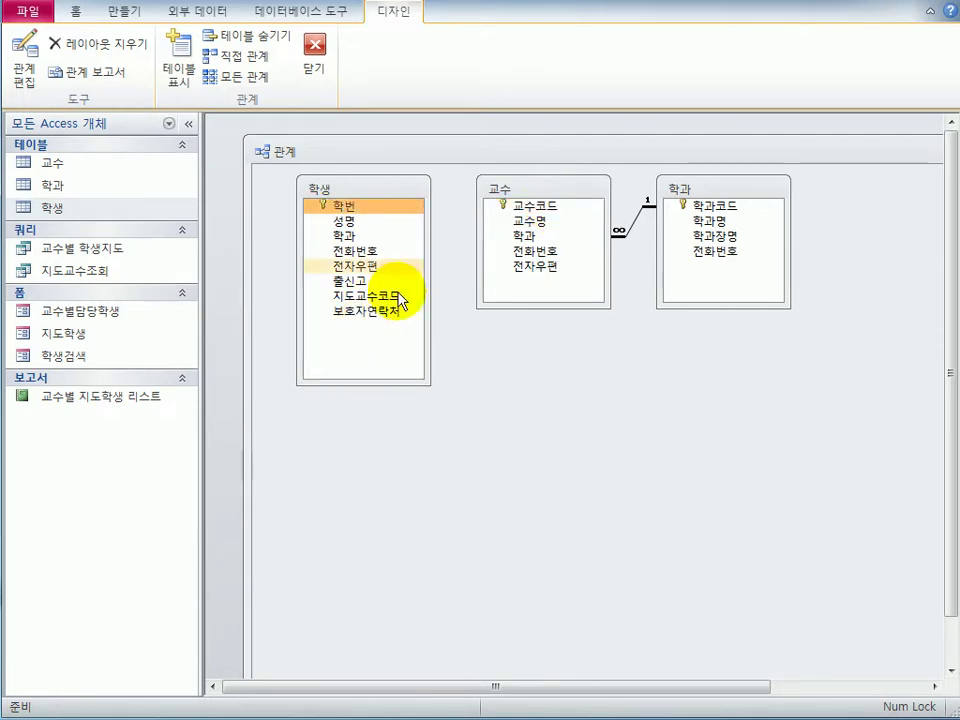
drag(525, 207, 408, 308)
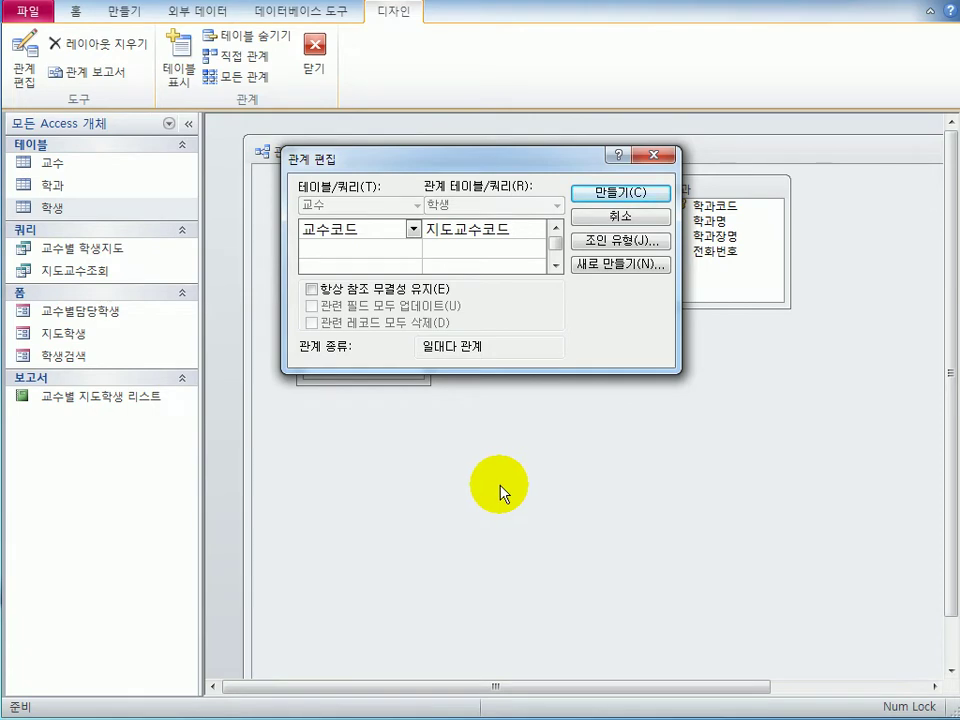
click(422, 289)
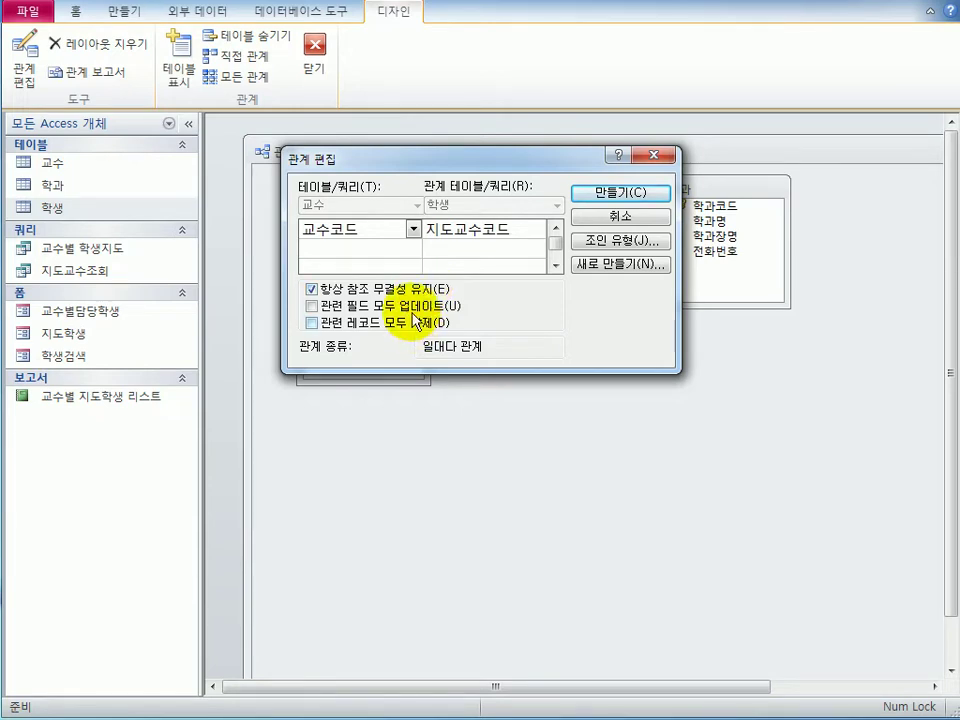
click(415, 318)
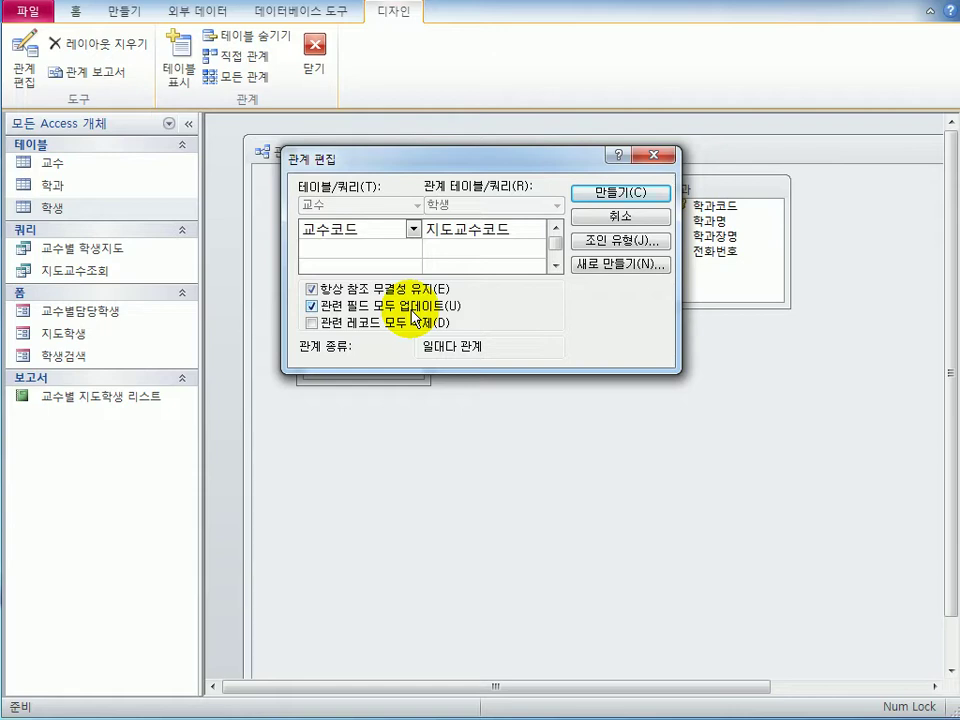
click(590, 194)
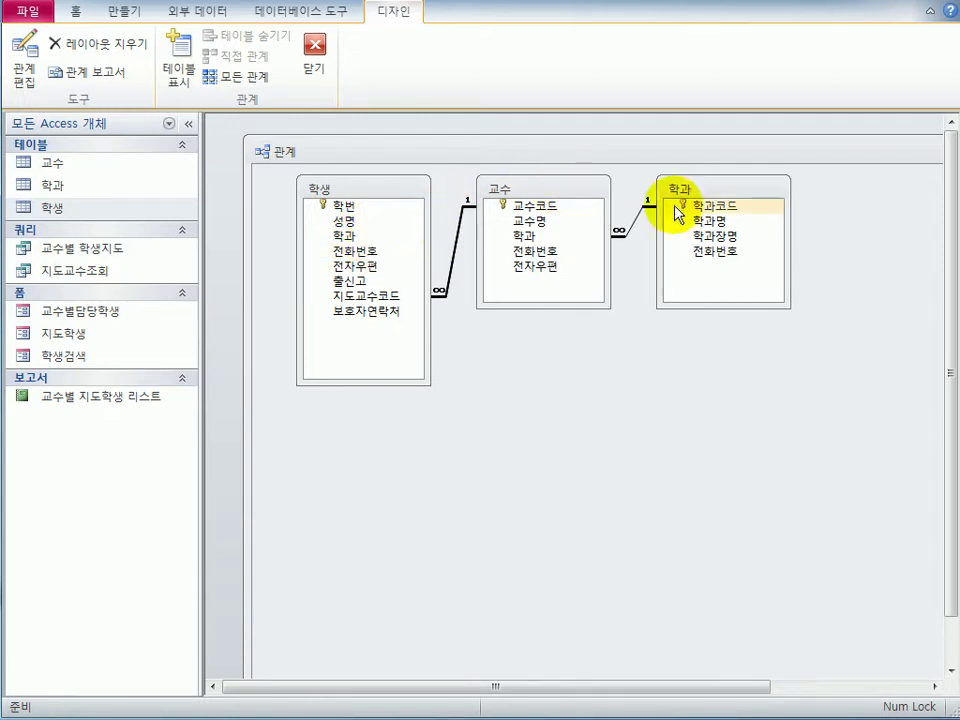
Reposition the 학과 and 학생 tables and relate 학과코드 to the 학생 table's 학과 field with referential integrity and cascading field updates
drag(716, 188, 748, 183)
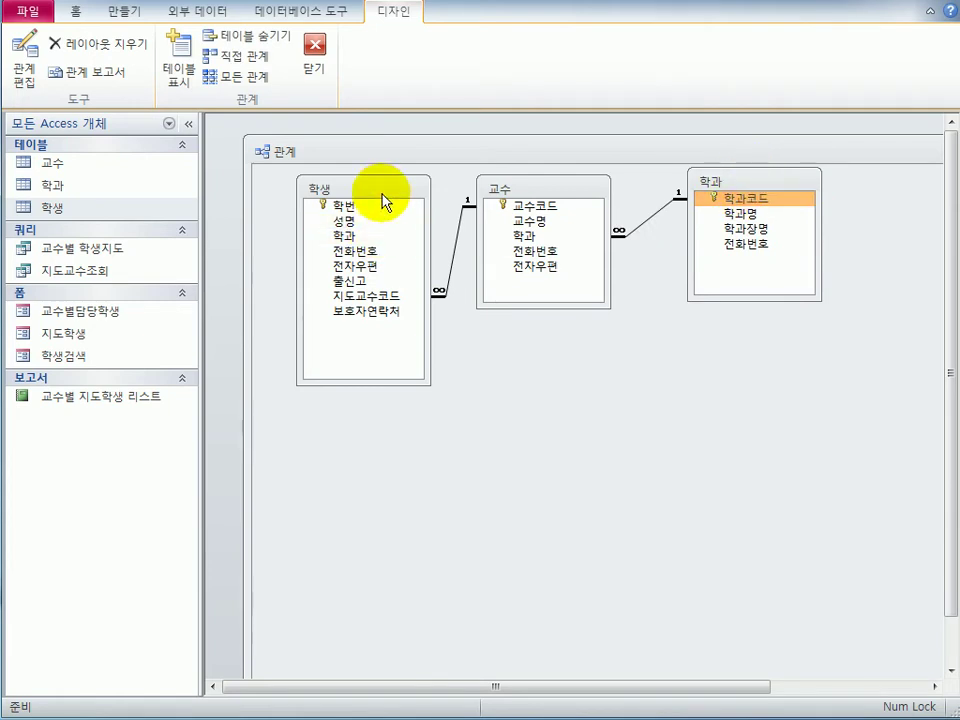
drag(383, 202, 615, 366)
click(761, 199)
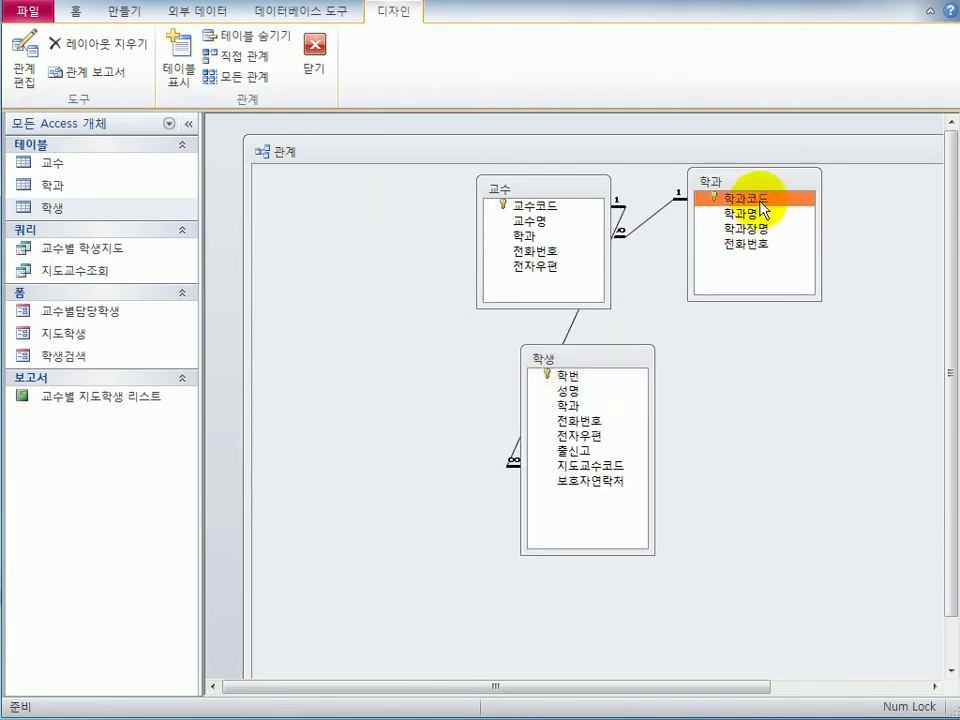
drag(765, 207, 577, 407)
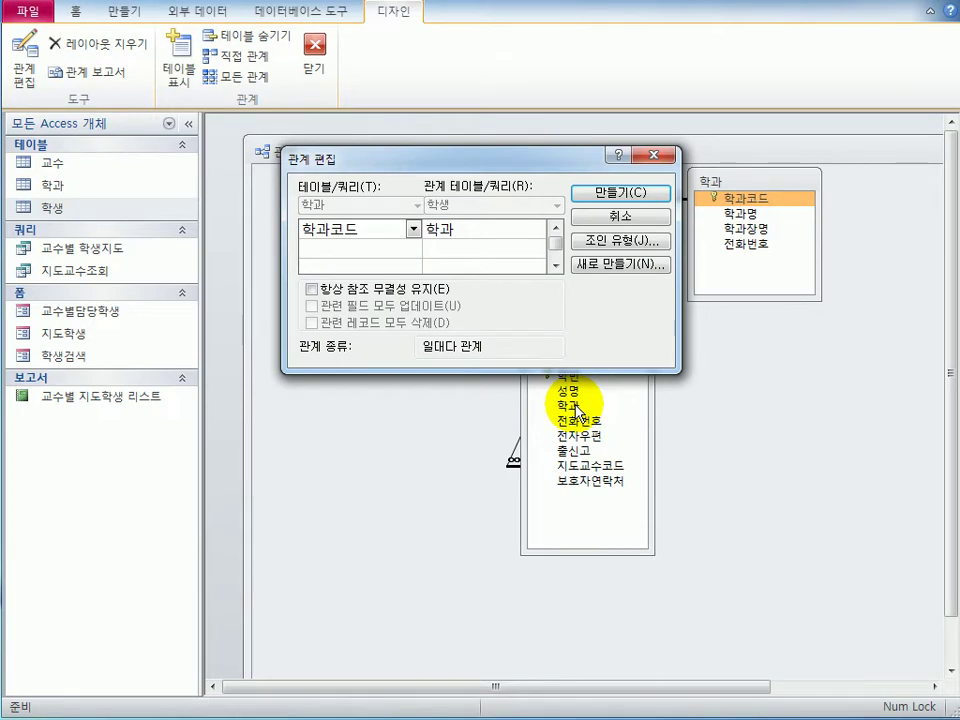
click(386, 289)
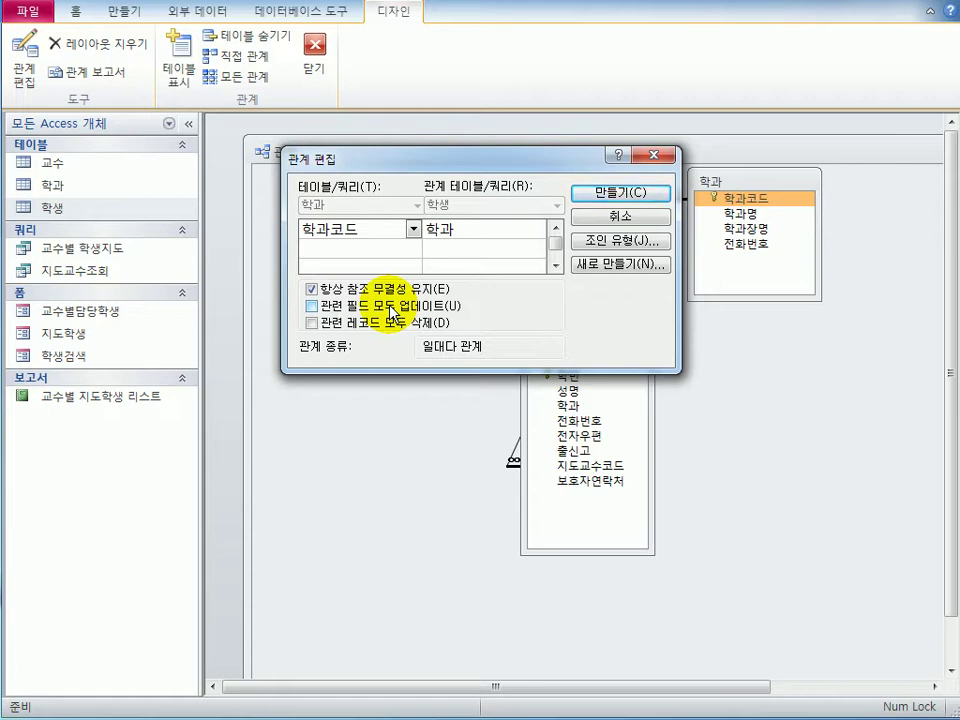
click(390, 311)
click(605, 195)
Move the 교수 table away from the 학생 table, and close the relationships window, saving its layout changes
mouse_move(549, 206)
mouse_down()
mouse_move(399, 221)
mouse_move(413, 195)
mouse_up()
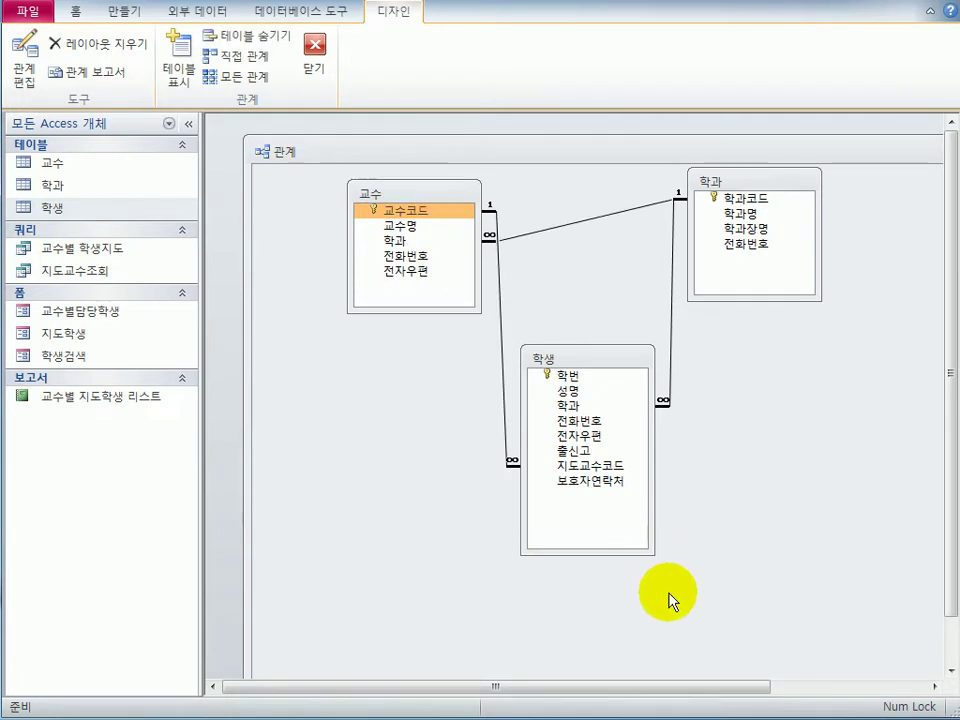
double_click(474, 150)
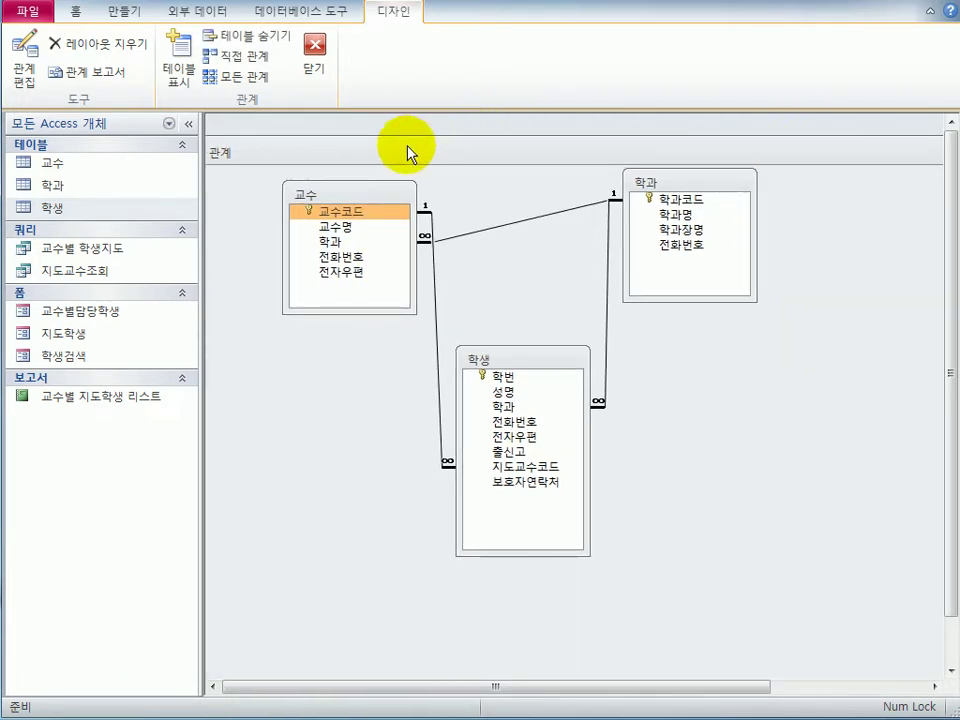
click(328, 70)
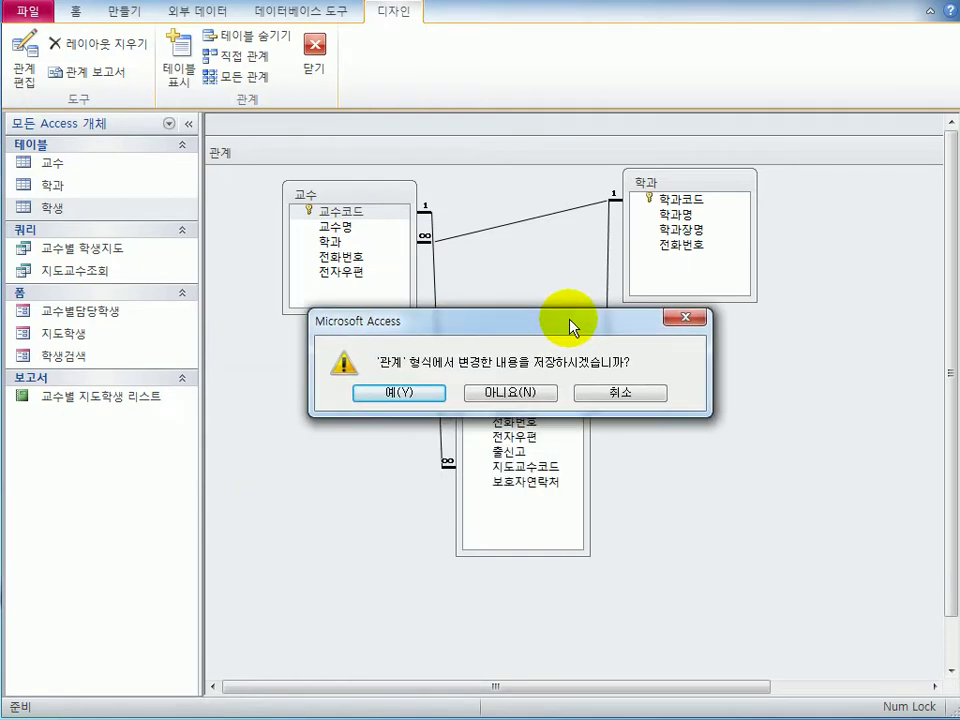
click(404, 393)
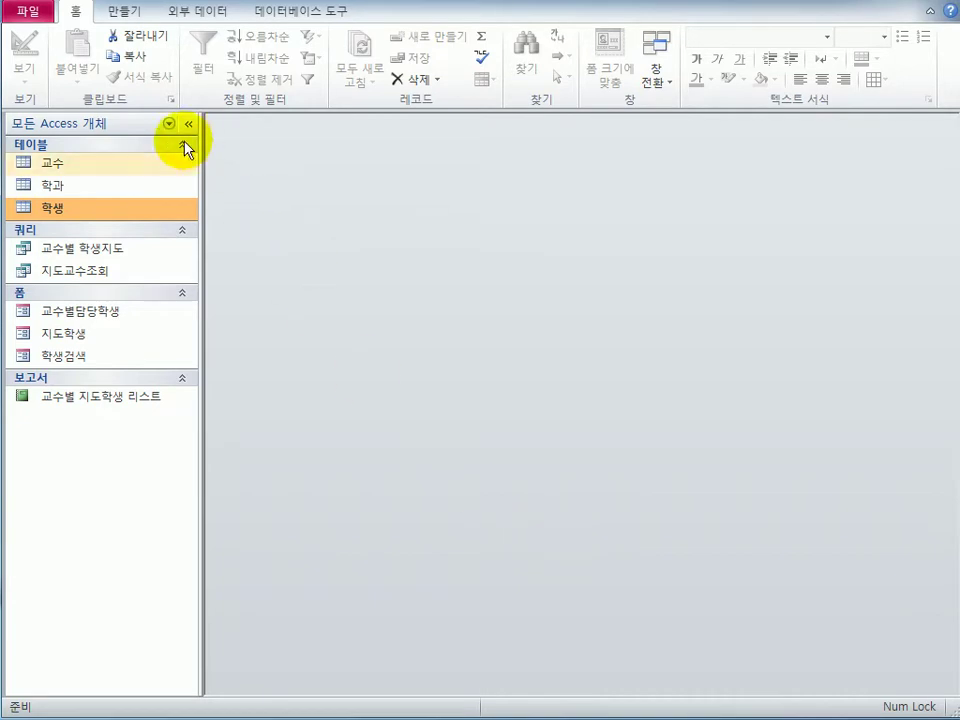
Open the 학생 table in design view and set the 학과 field's lookup display control to 콤보 상자
right_click(118, 213)
click(190, 247)
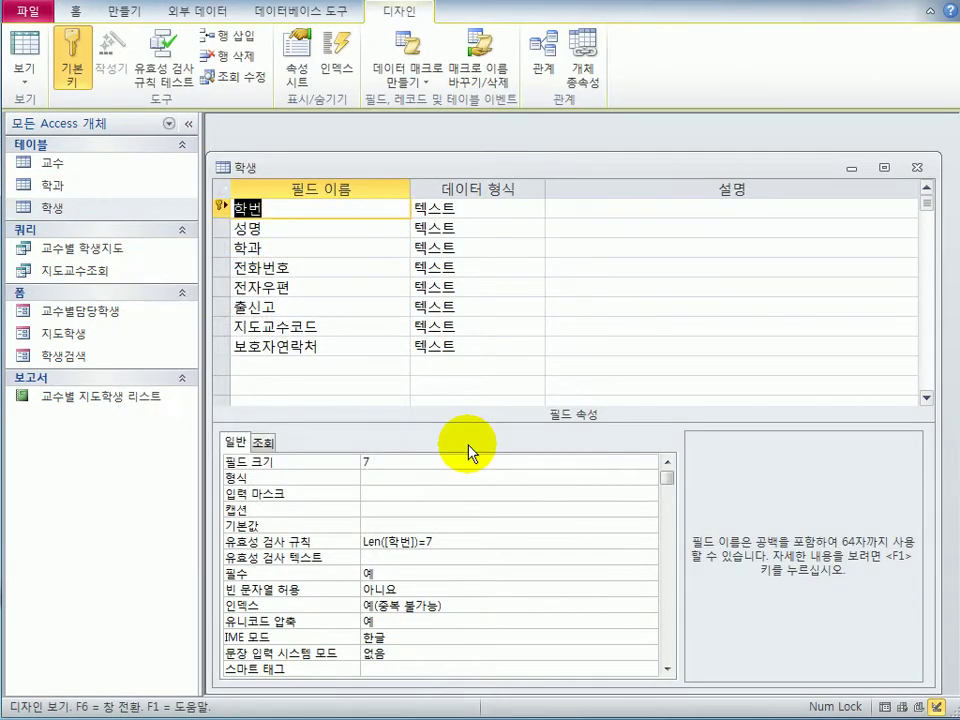
click(289, 250)
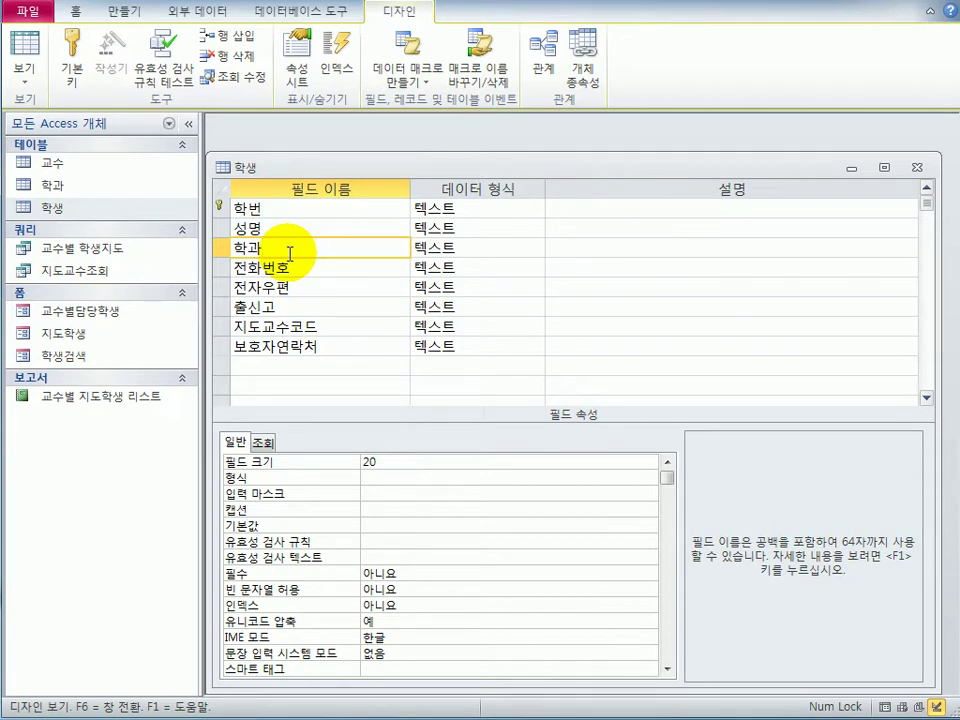
click(263, 443)
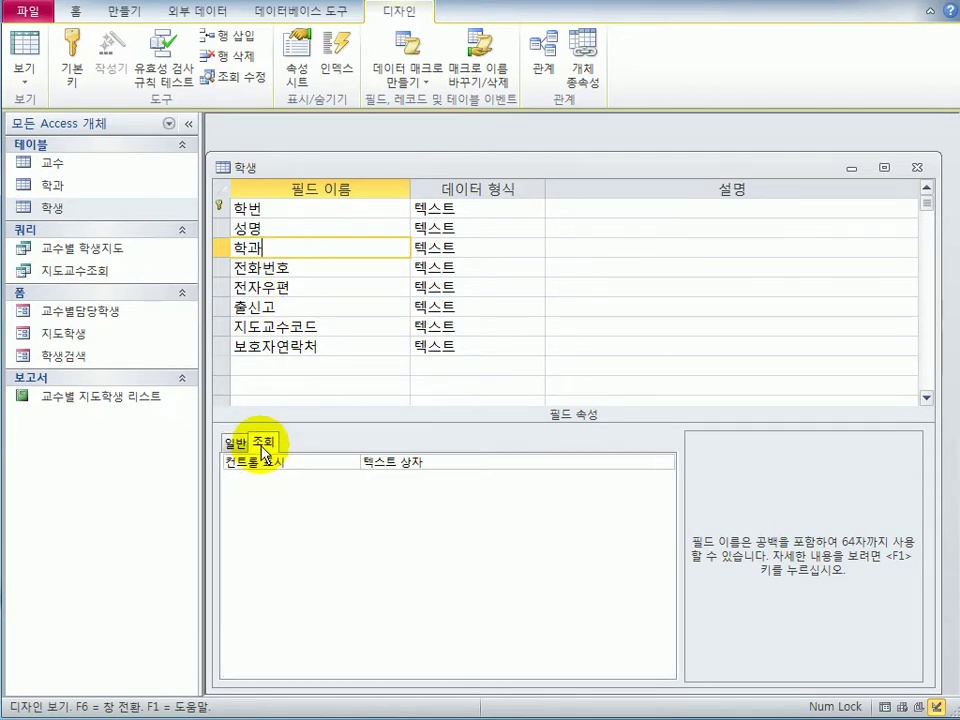
click(621, 465)
click(665, 462)
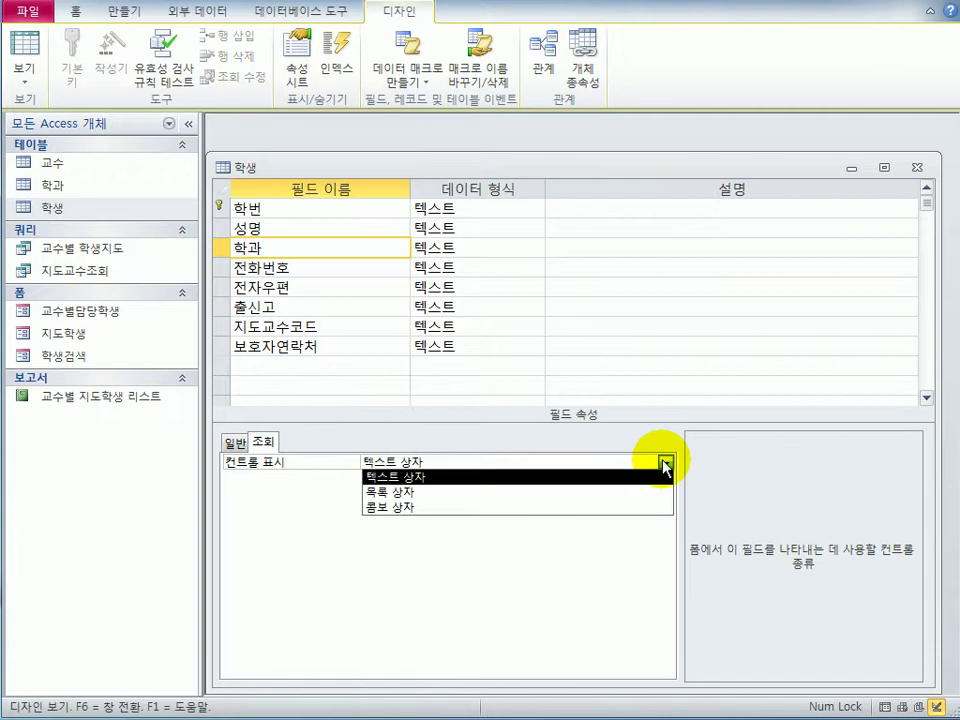
click(636, 507)
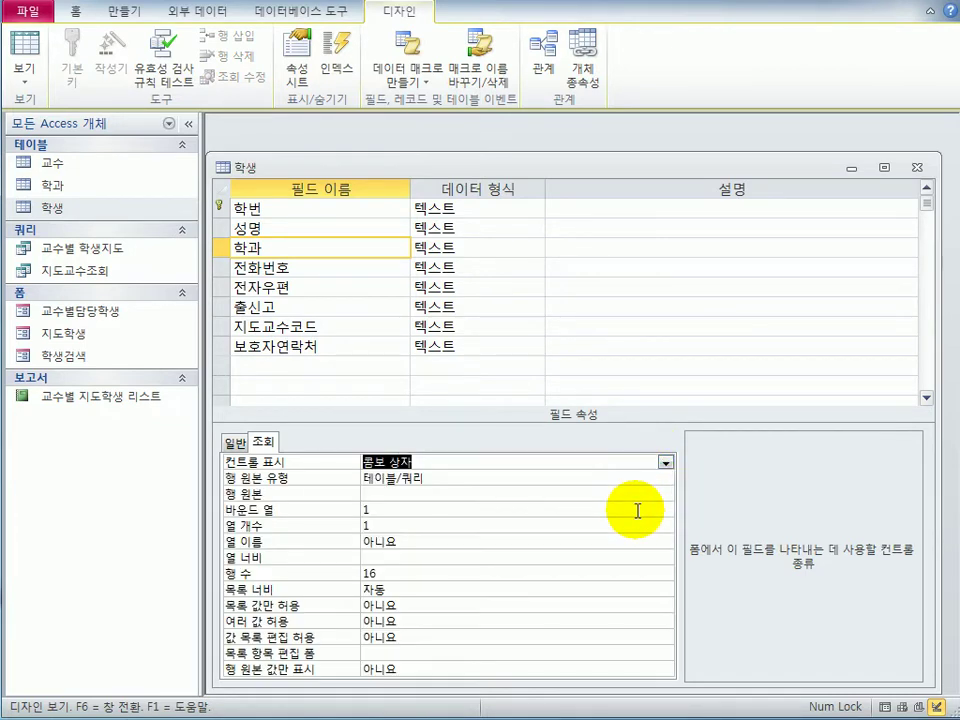
Build the 학과 field's row source as a query returning 학과코드 and 학과명 from the 학과 table, and save it to the property
click(551, 494)
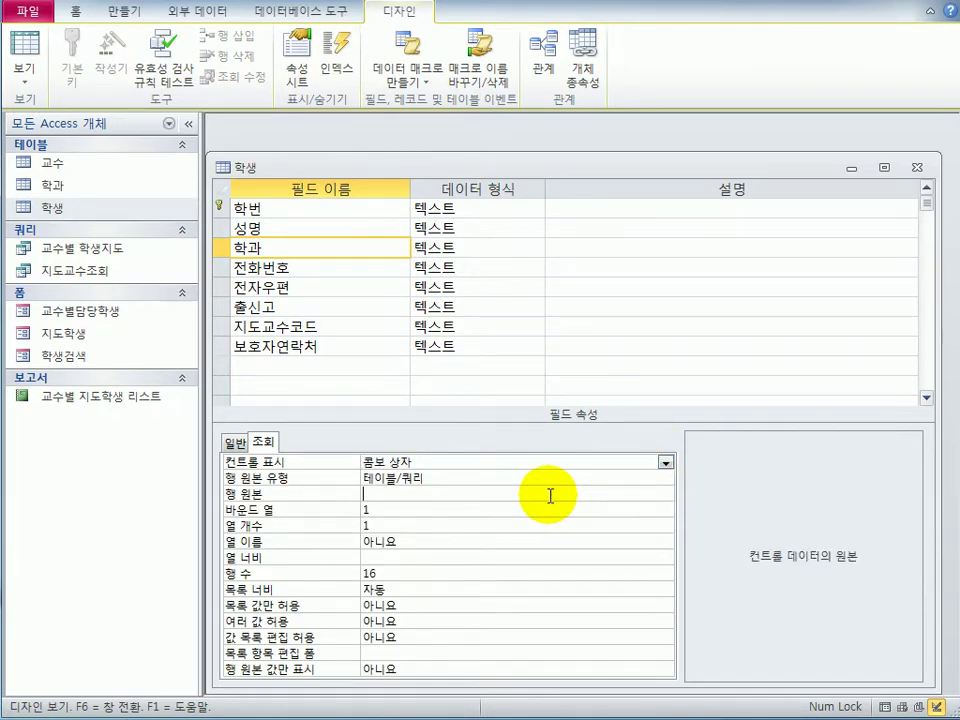
click(666, 494)
drag(553, 476, 585, 340)
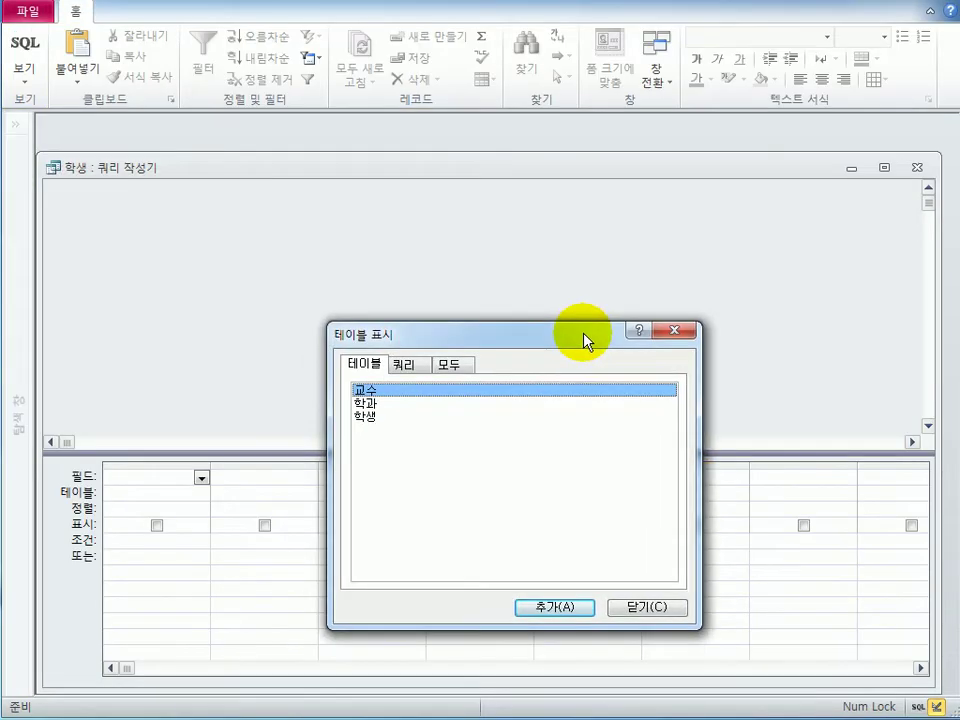
double_click(415, 404)
click(648, 607)
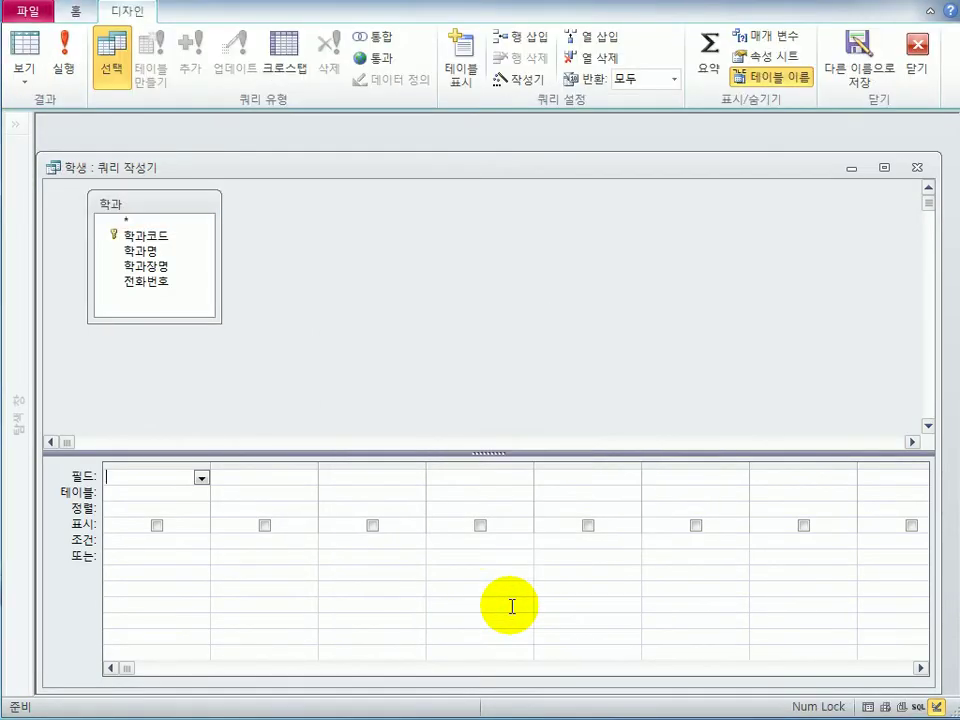
double_click(183, 244)
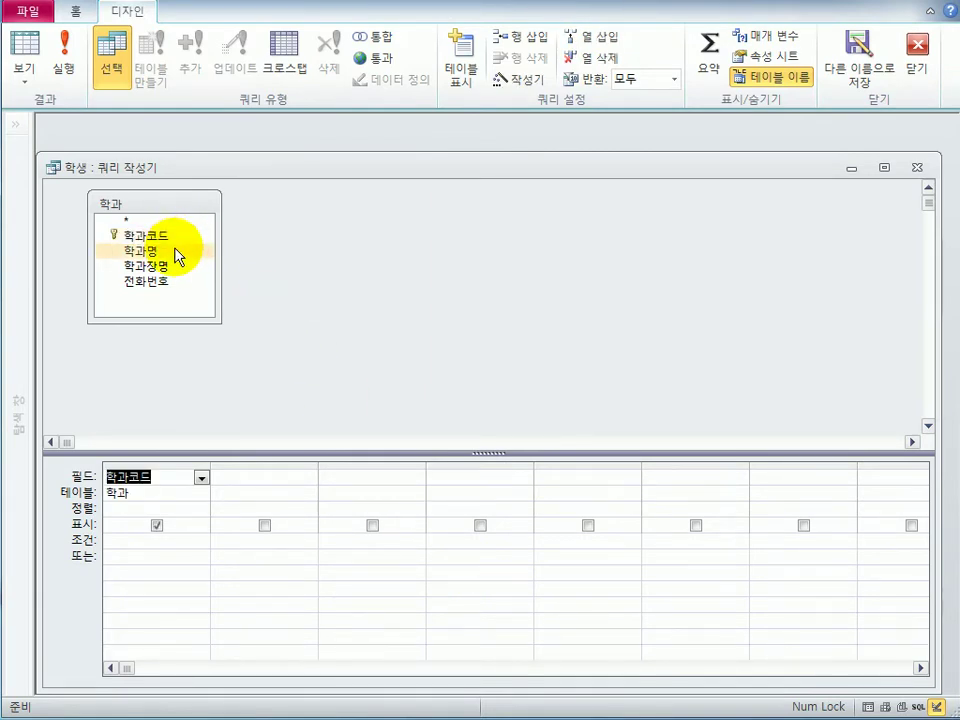
double_click(176, 251)
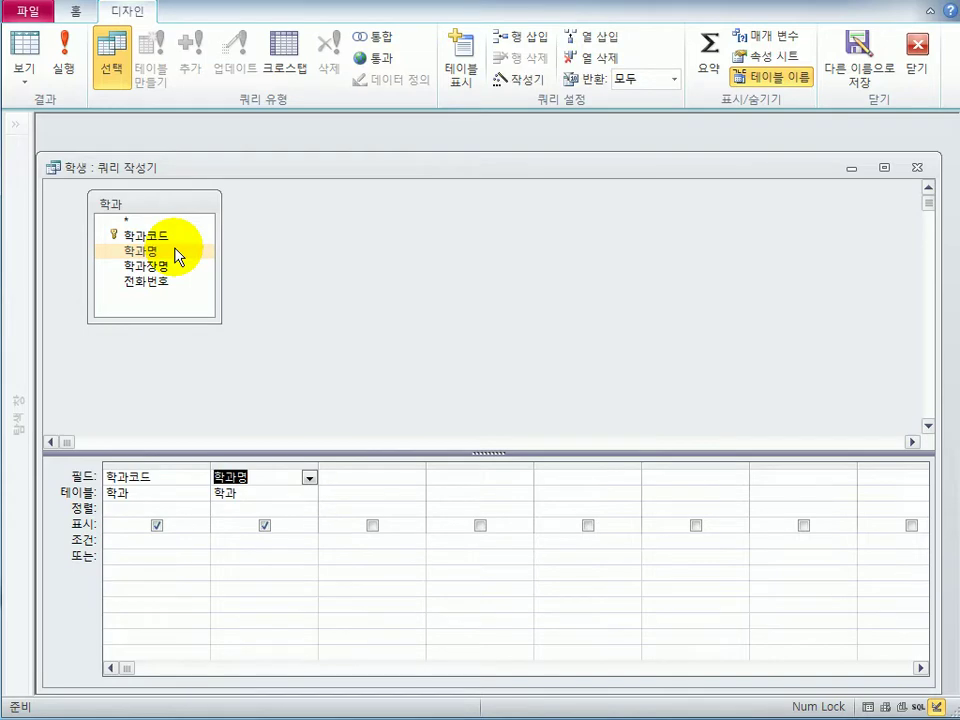
click(914, 167)
drag(302, 437, 578, 318)
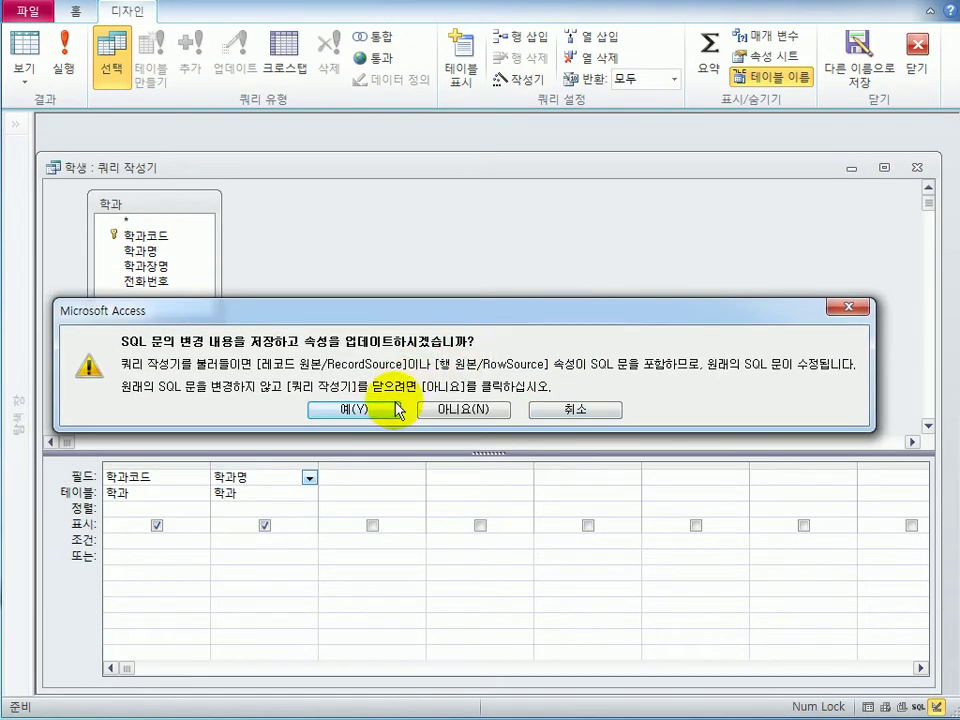
click(396, 407)
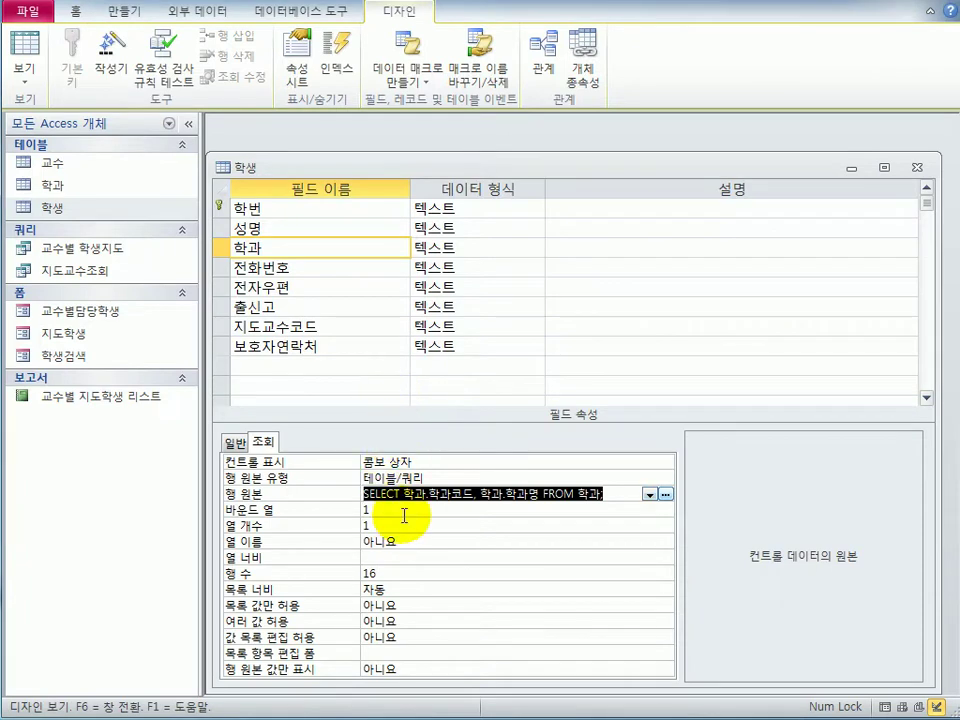
Set the 학과 lookup's column count to 2, keeping 학과코드 as the bound column
click(353, 516)
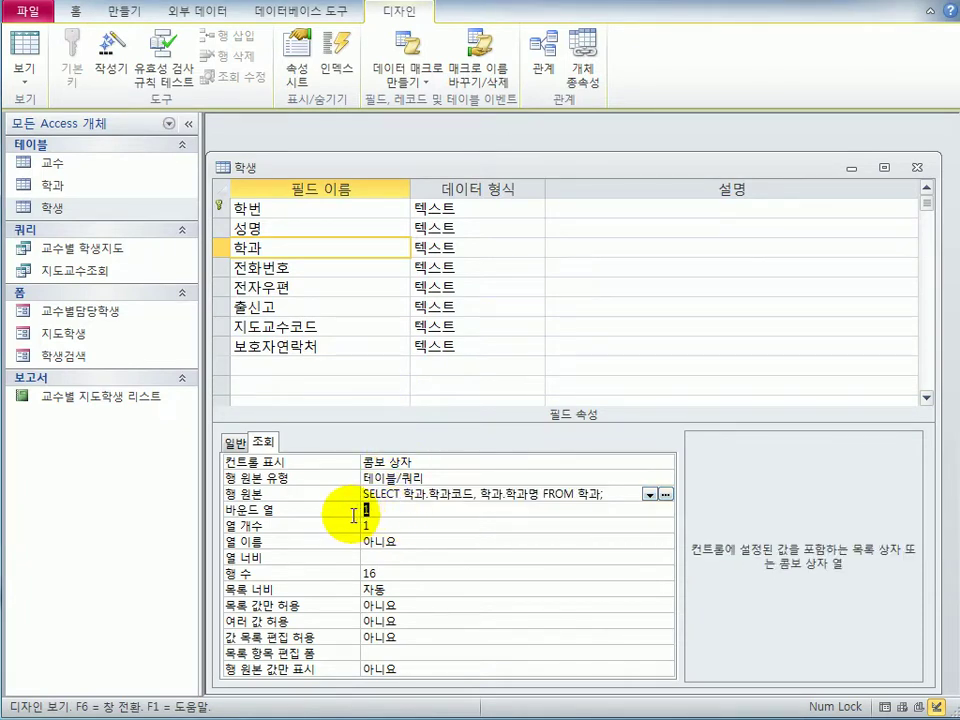
click(474, 493)
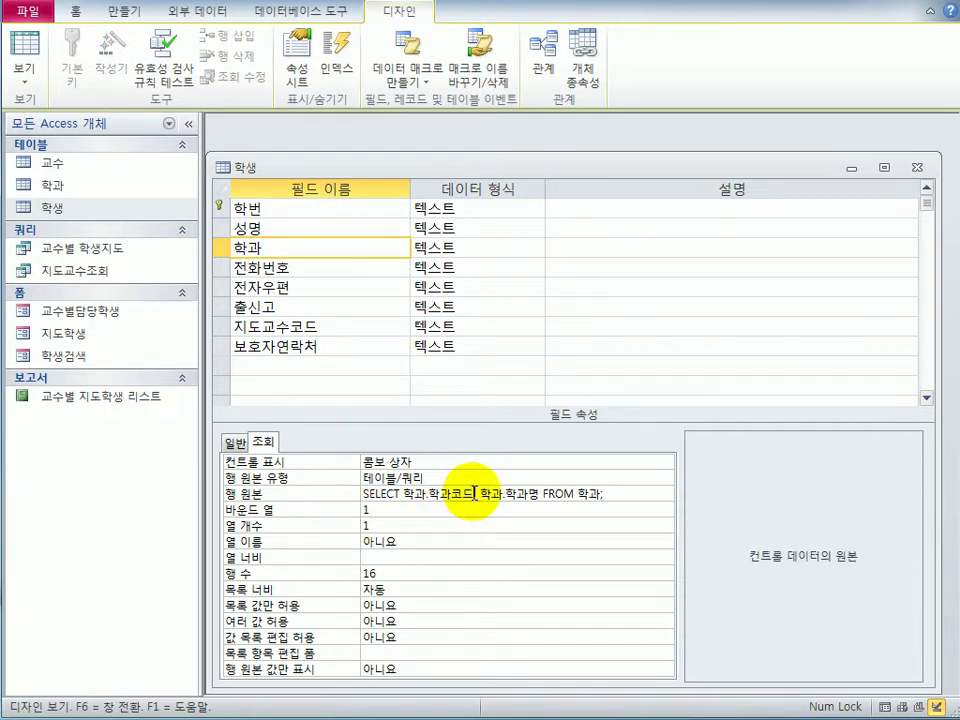
drag(474, 493, 430, 494)
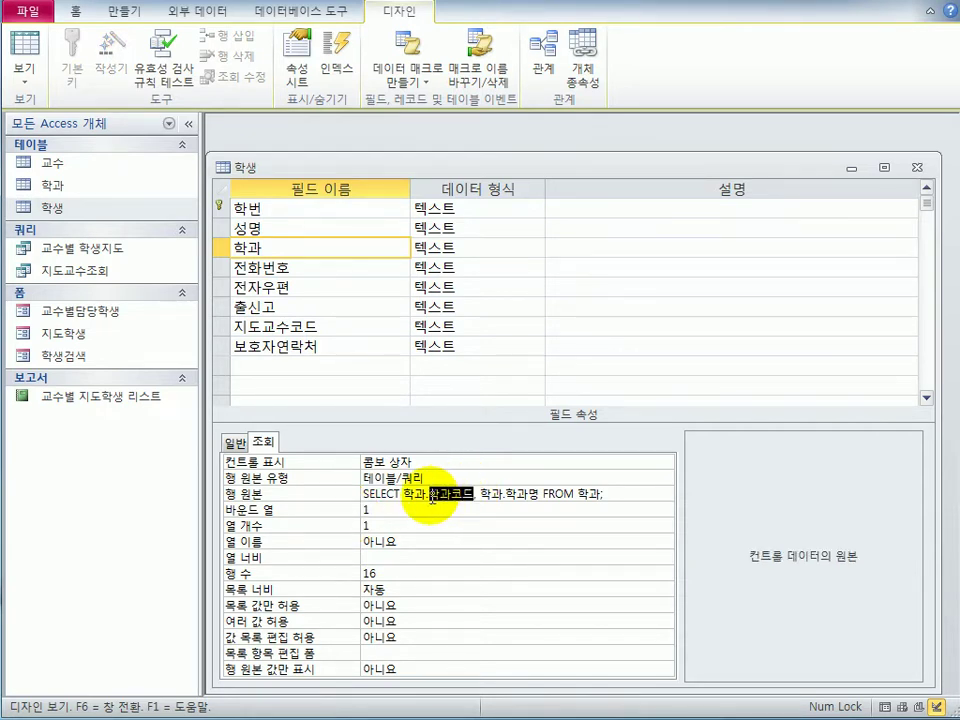
click(365, 510)
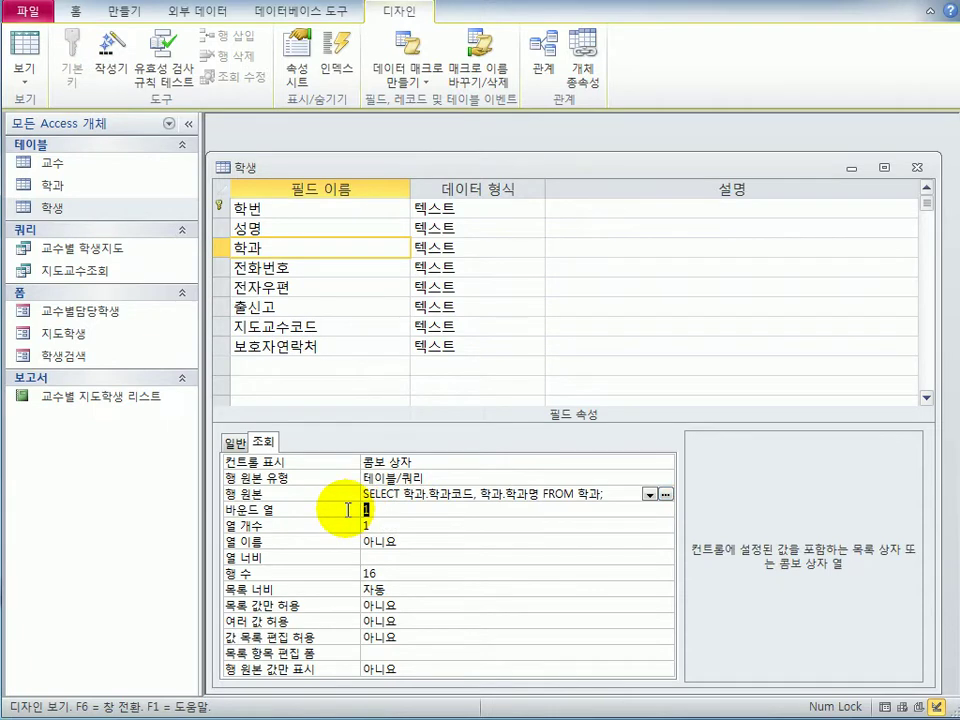
double_click(405, 525)
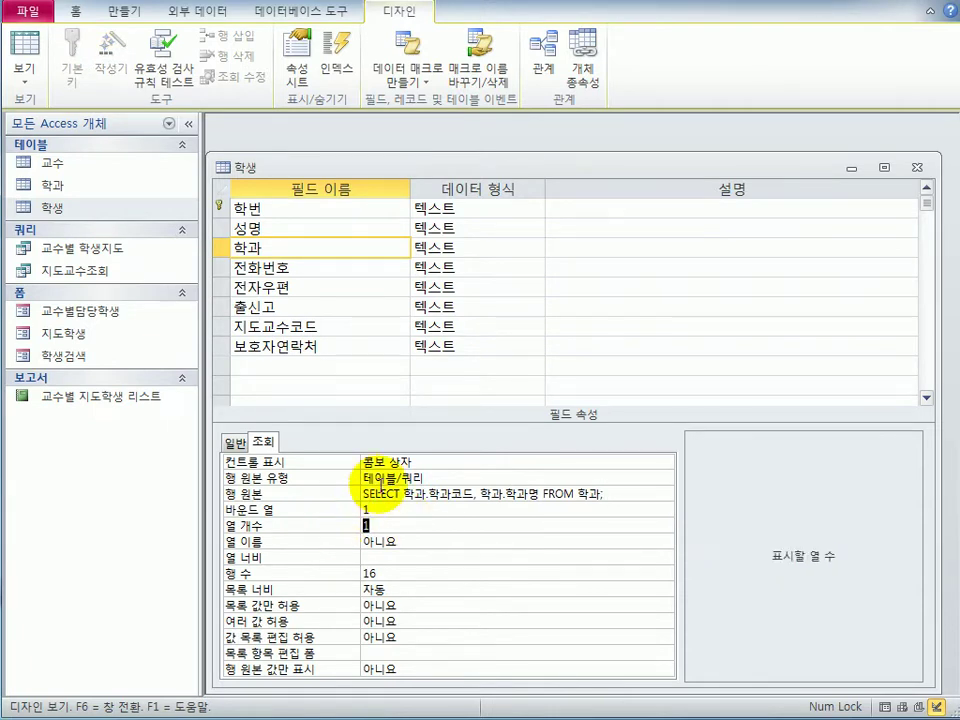
text(2)
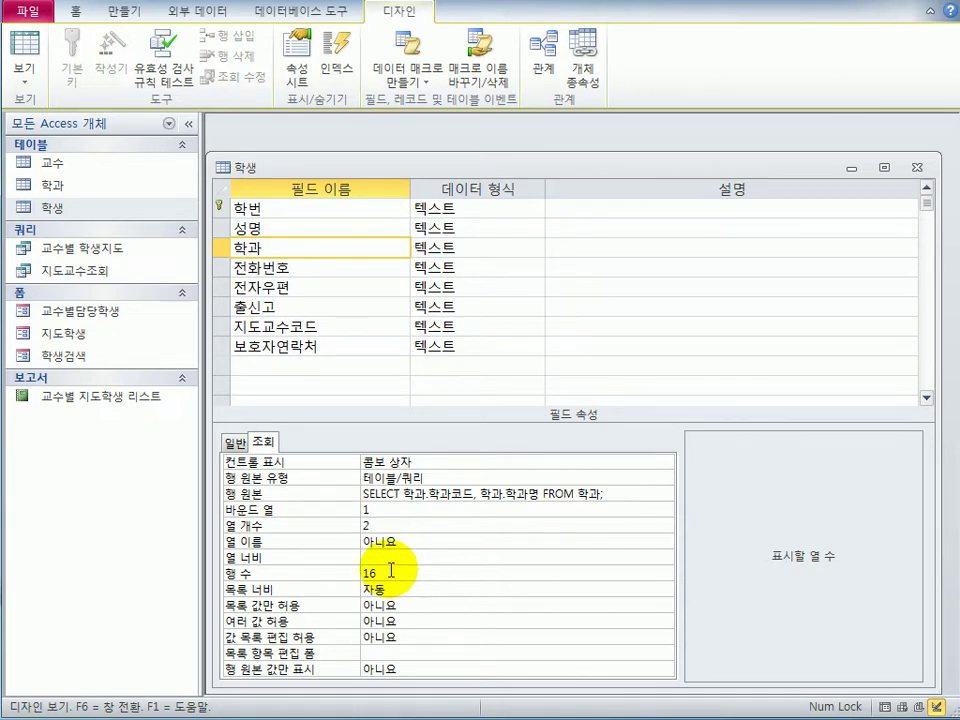
Set the 학과 lookup's column widths to 2 cm each and its list width to 4
click(391, 564)
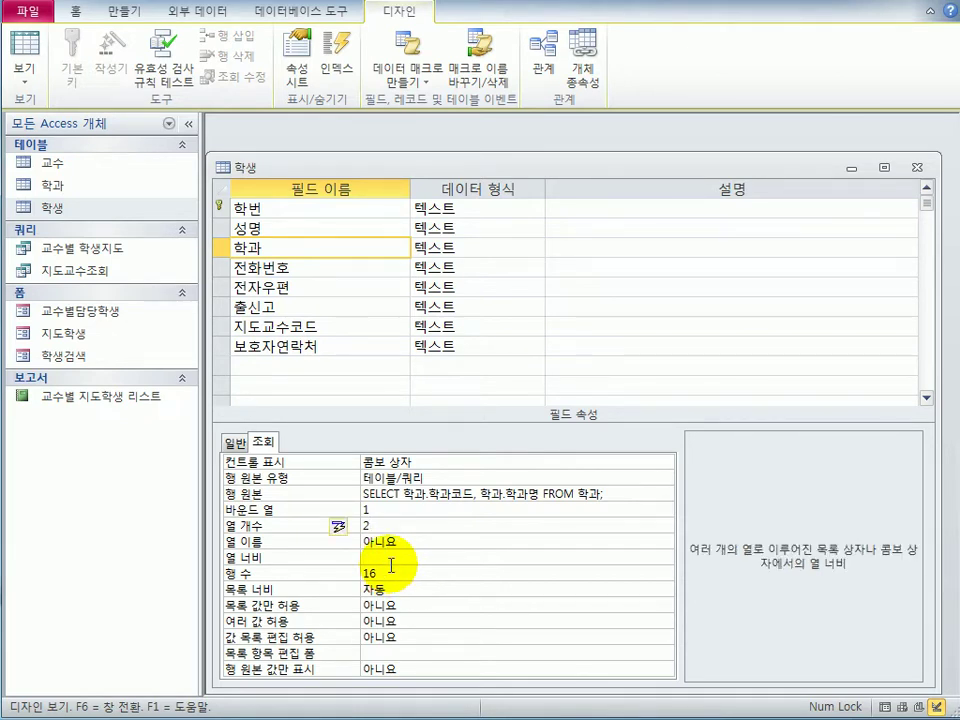
text(2;2)
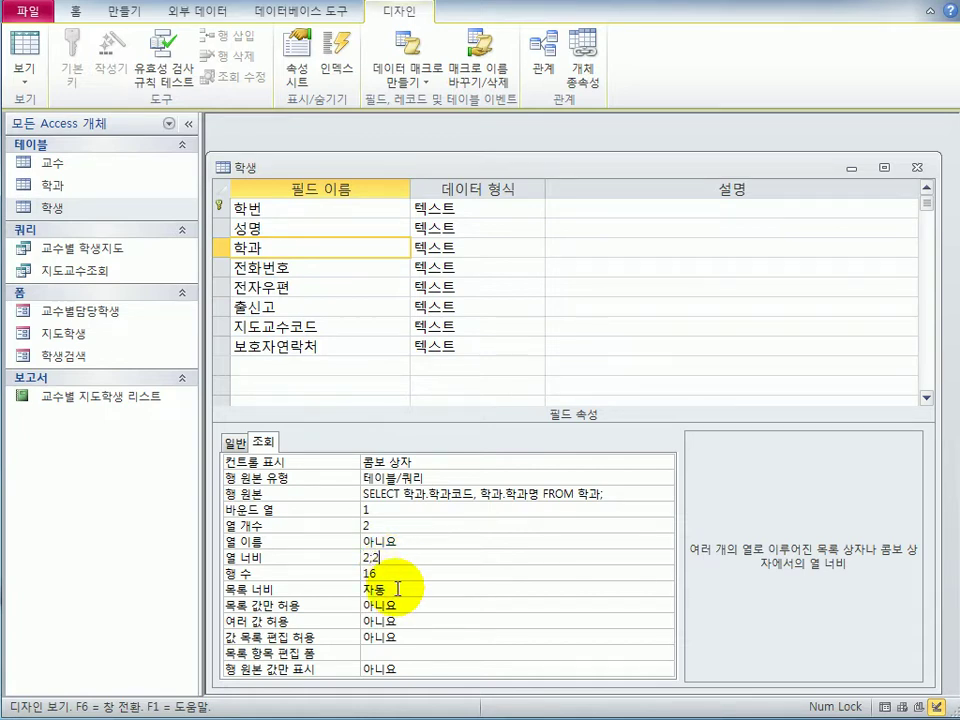
click(396, 585)
click(356, 585)
text(4)
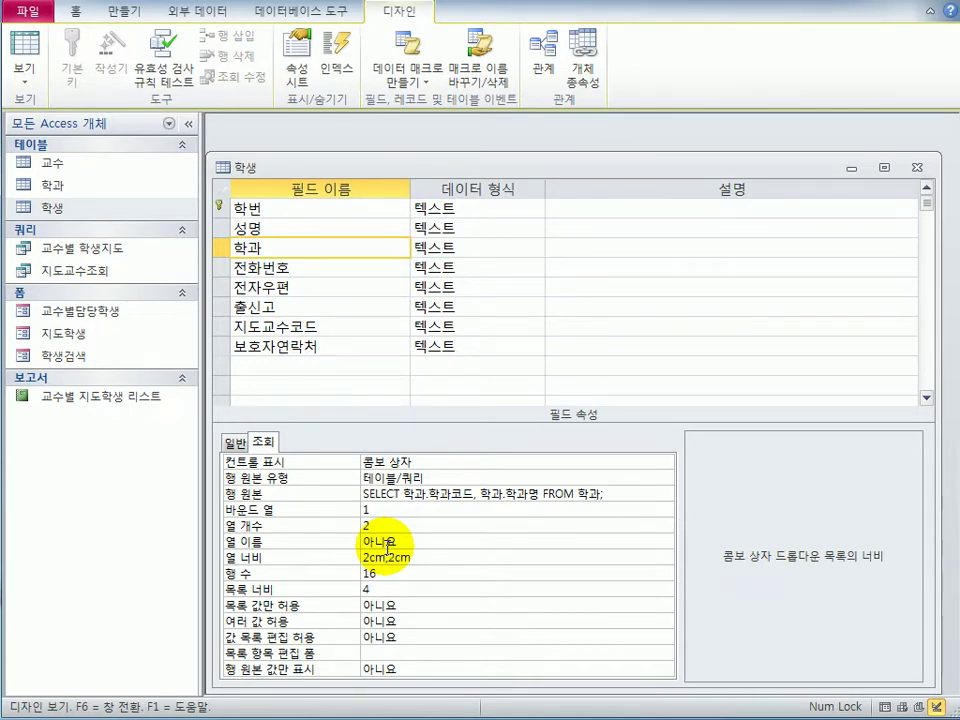
Set the 학과 lookup's 목록 값만 허용 property to 예, and close the 학생 table design with its changes saved
click(453, 601)
double_click(453, 601)
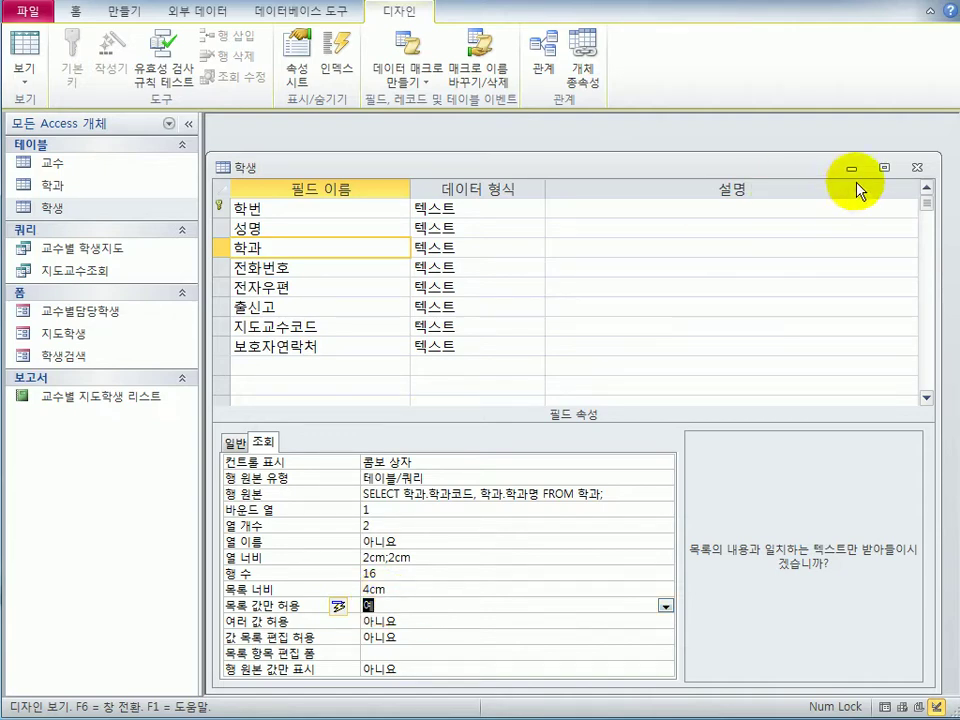
click(916, 168)
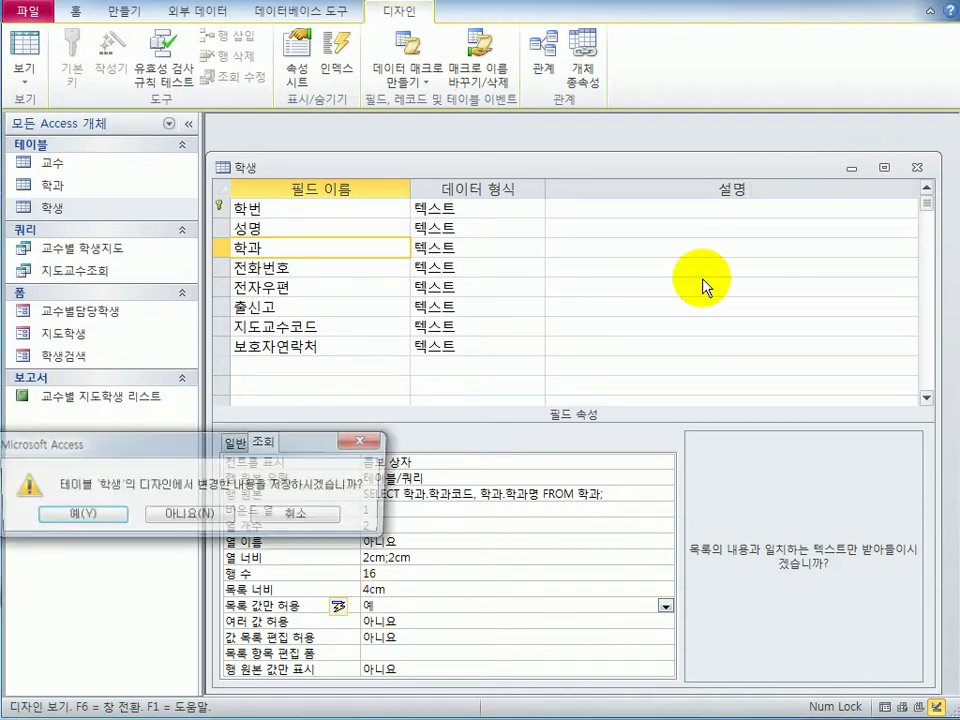
click(126, 515)
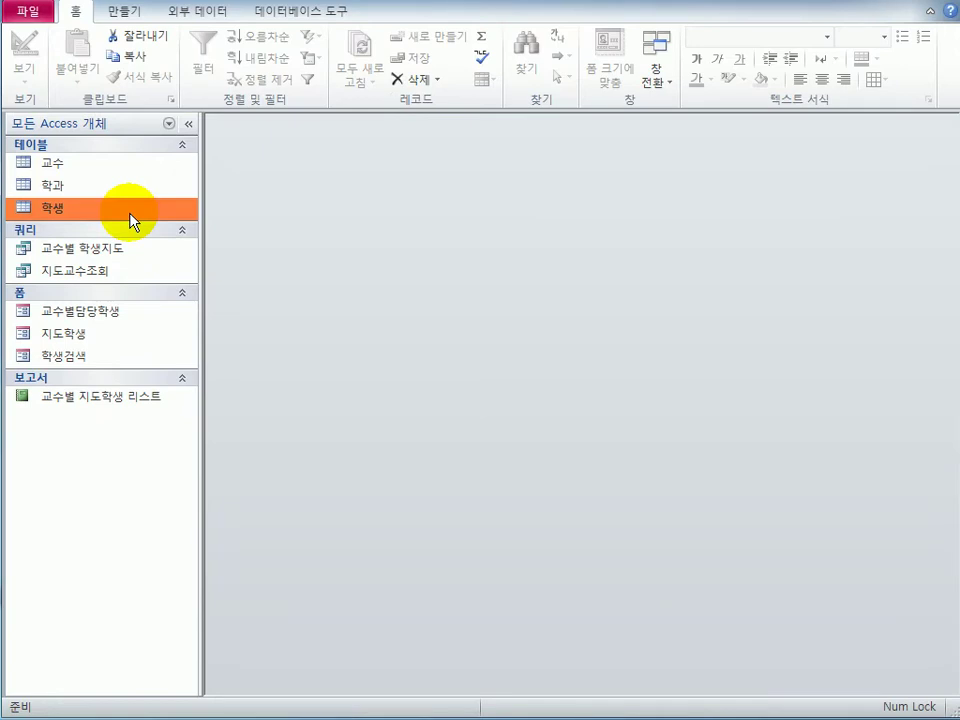
Open the 학생 table, widen the 학과 column to check its lookup list, and close the table with the layout saved
double_click(130, 210)
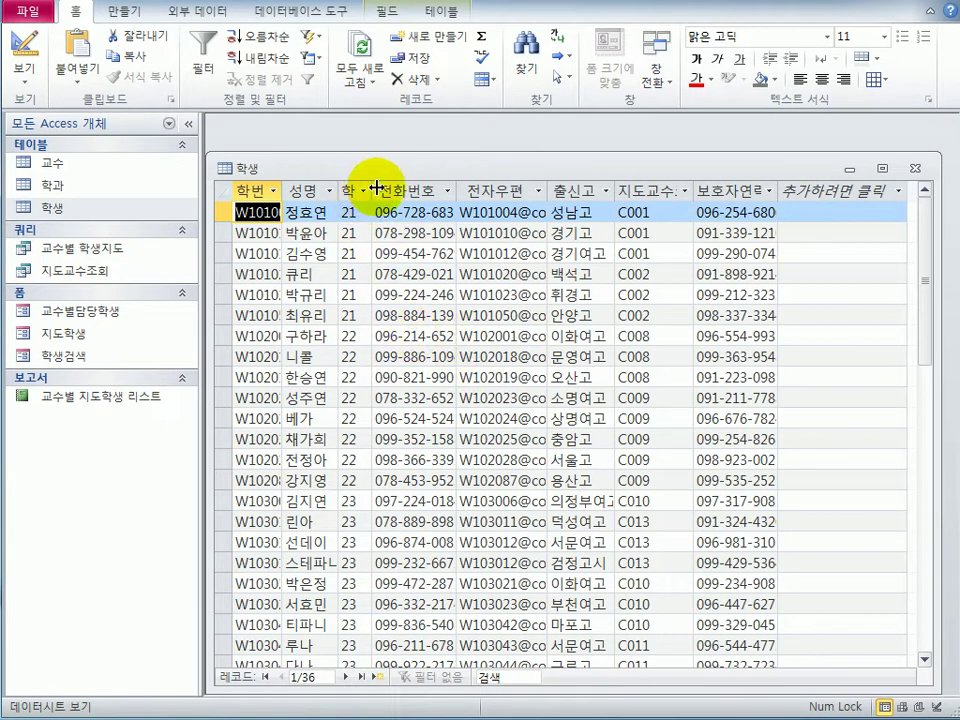
drag(370, 189, 408, 189)
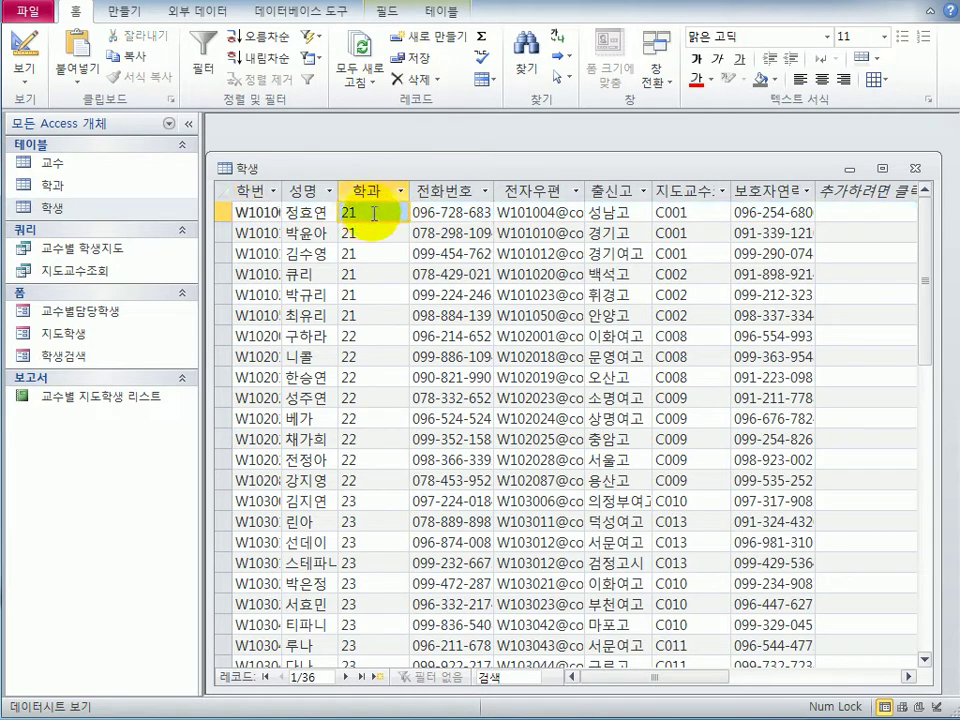
click(373, 214)
click(399, 212)
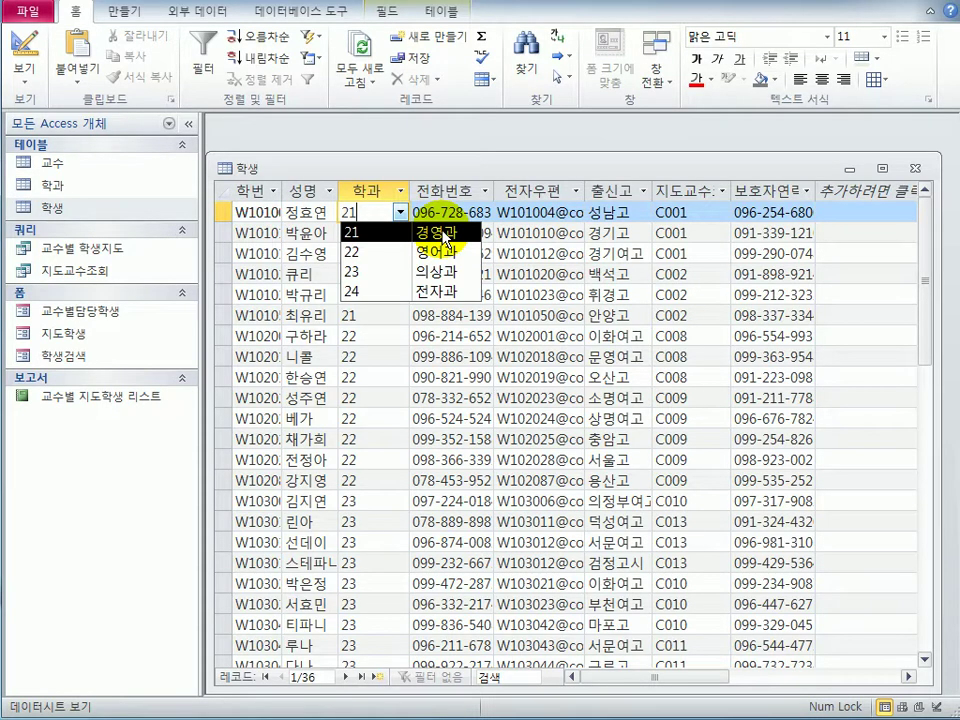
click(913, 168)
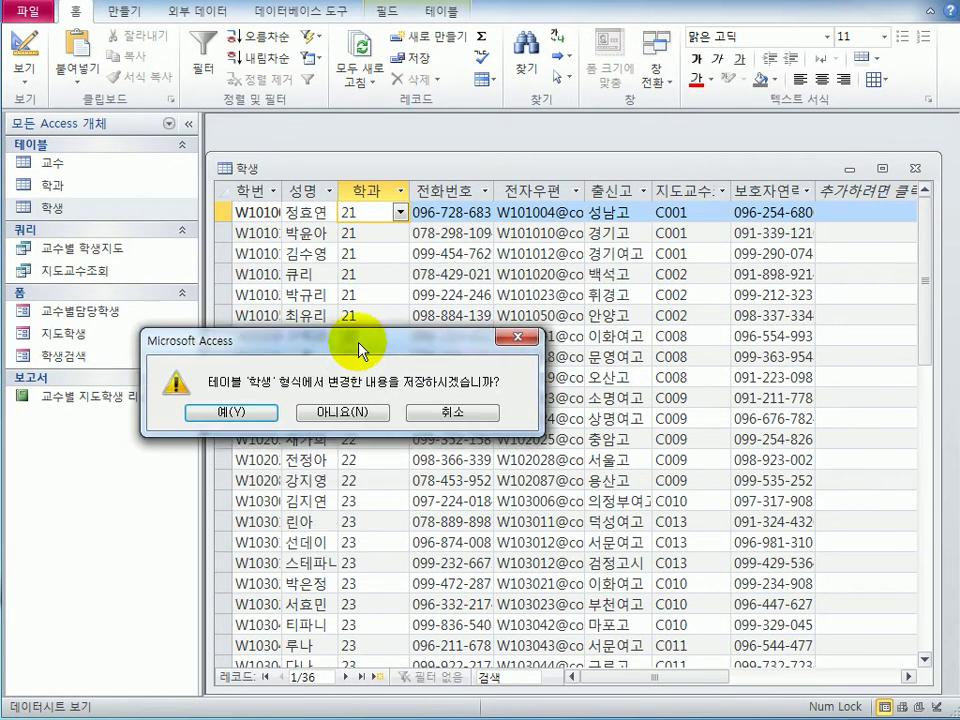
click(231, 412)
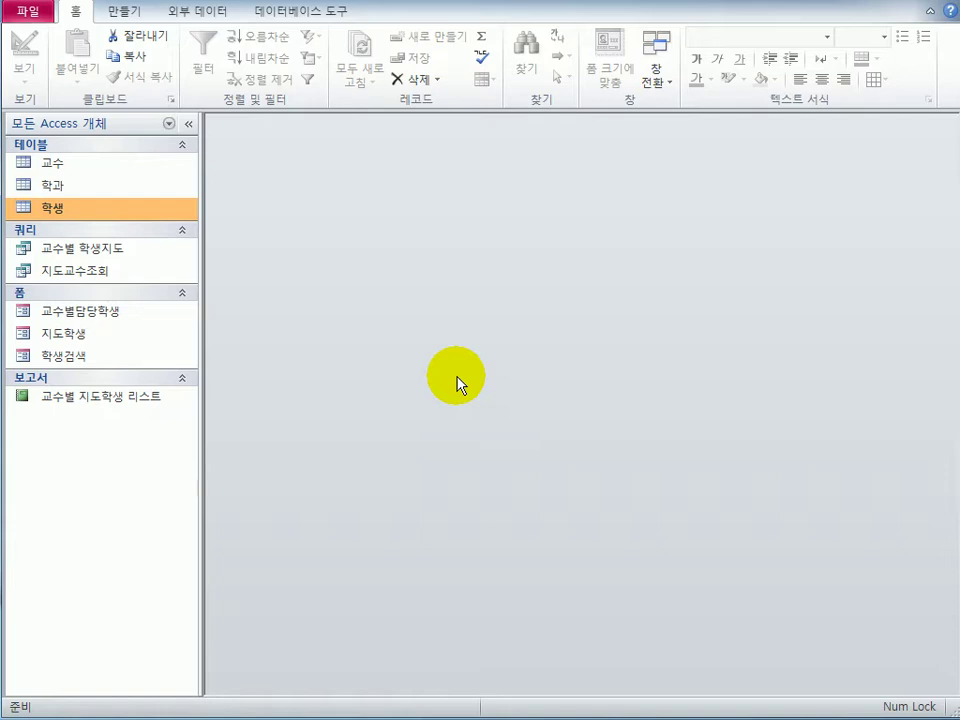
Open the 지도학생 form in design view and display all of the form's properties in the property sheet
click(103, 335)
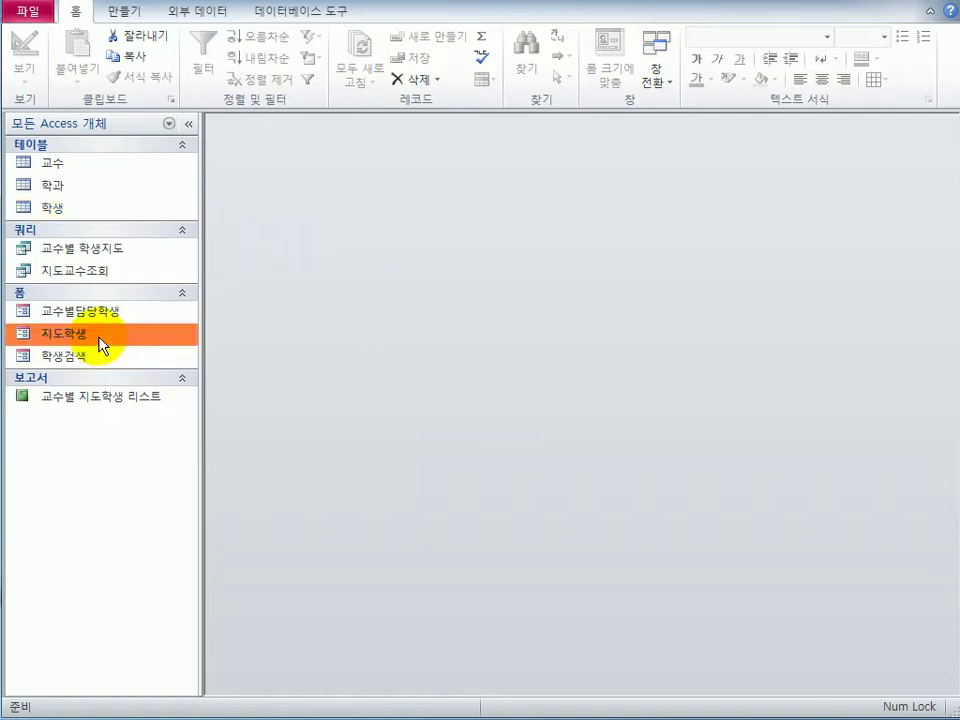
right_click(96, 345)
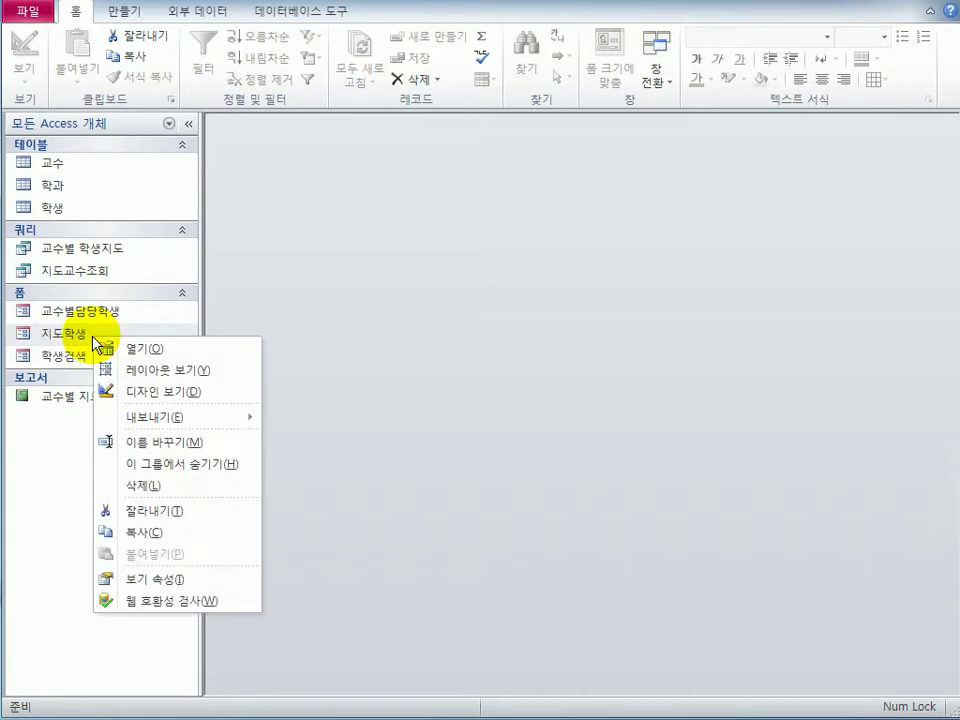
click(188, 390)
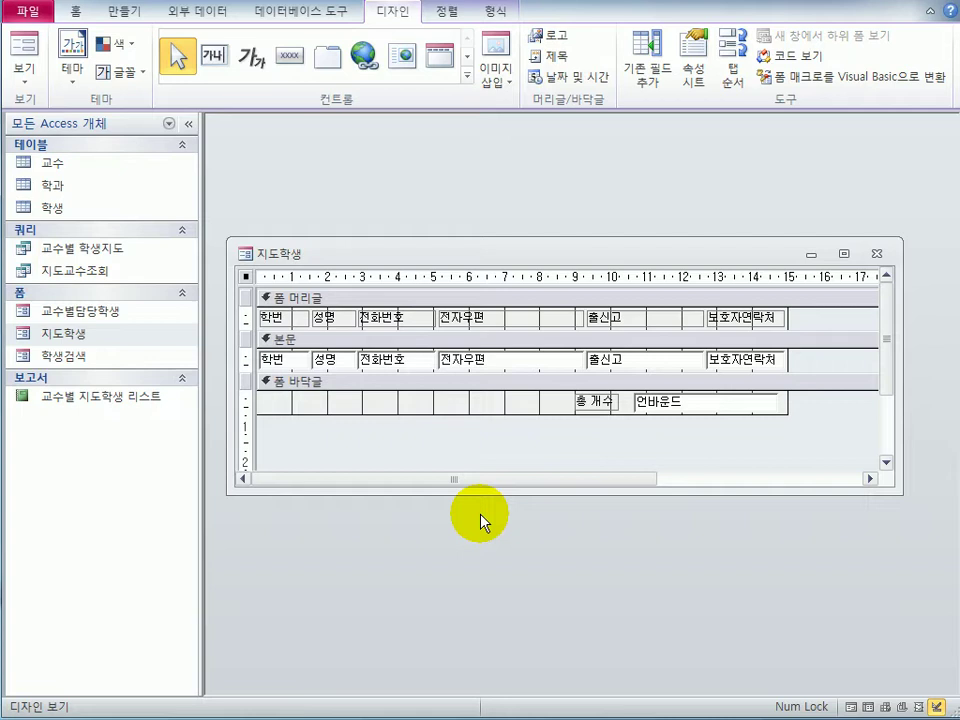
drag(467, 253, 453, 216)
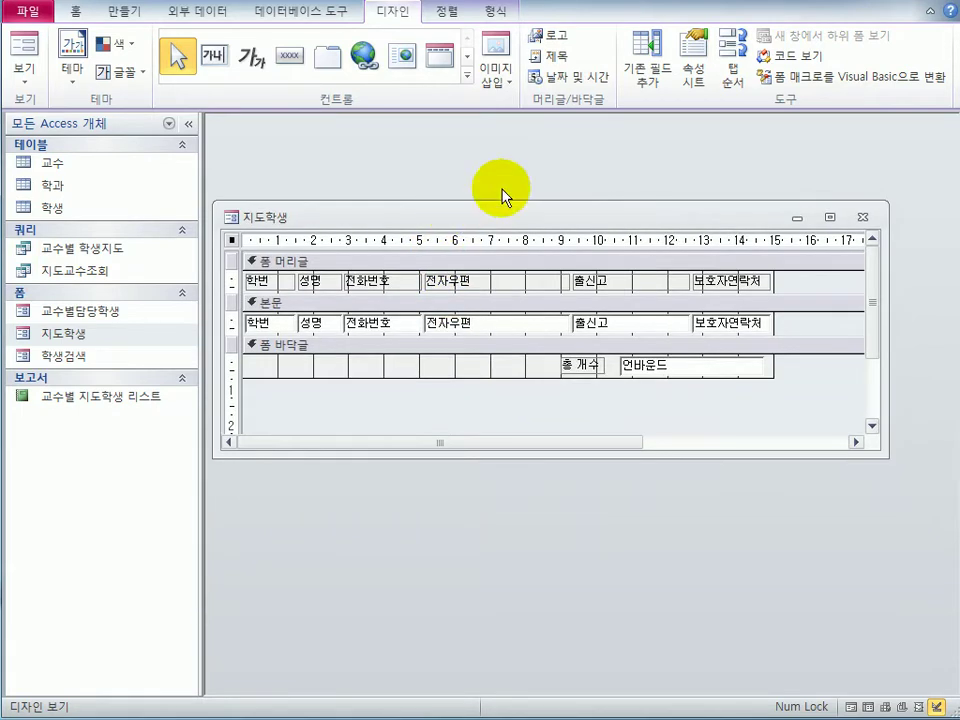
click(712, 45)
click(860, 186)
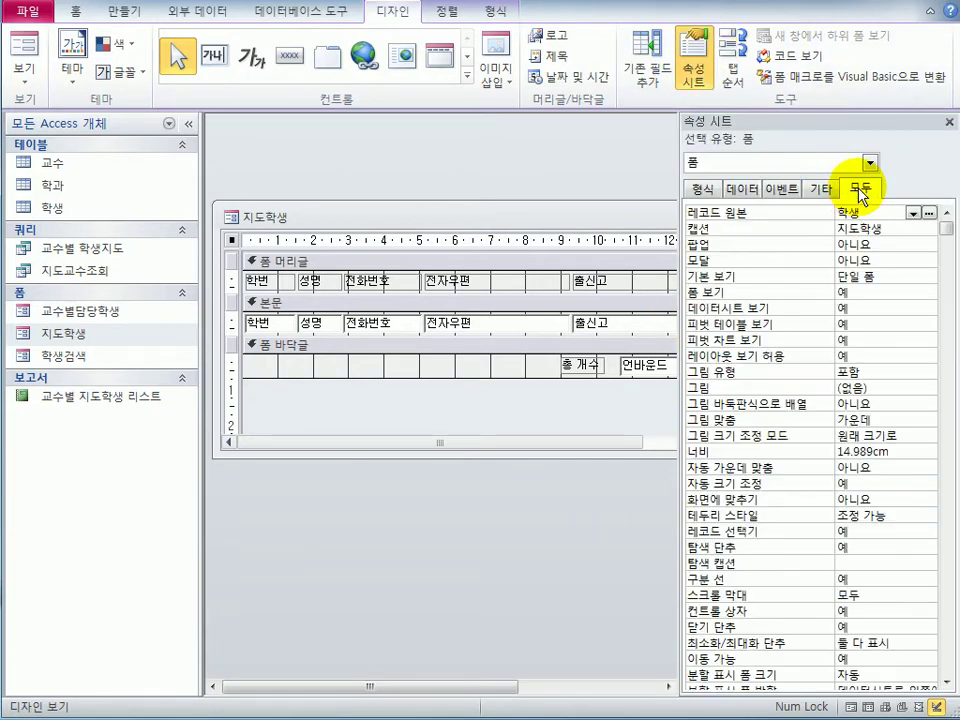
Set the 지도학생 form's 기본 보기 to 연속 폼 and its 삭제 가능 property to 아니요
click(831, 278)
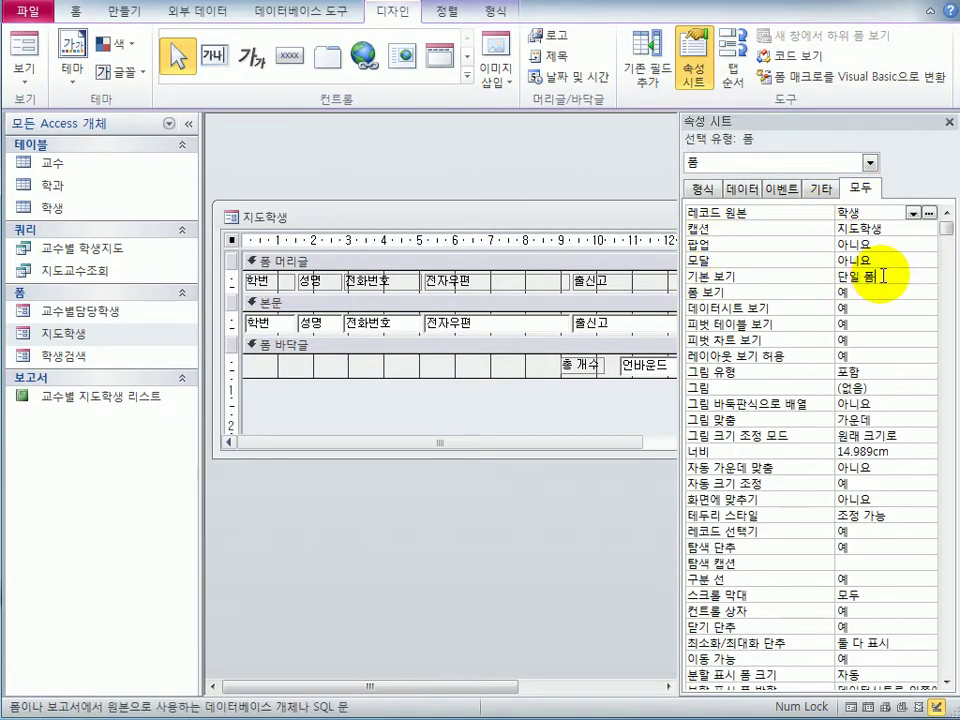
click(929, 282)
click(906, 307)
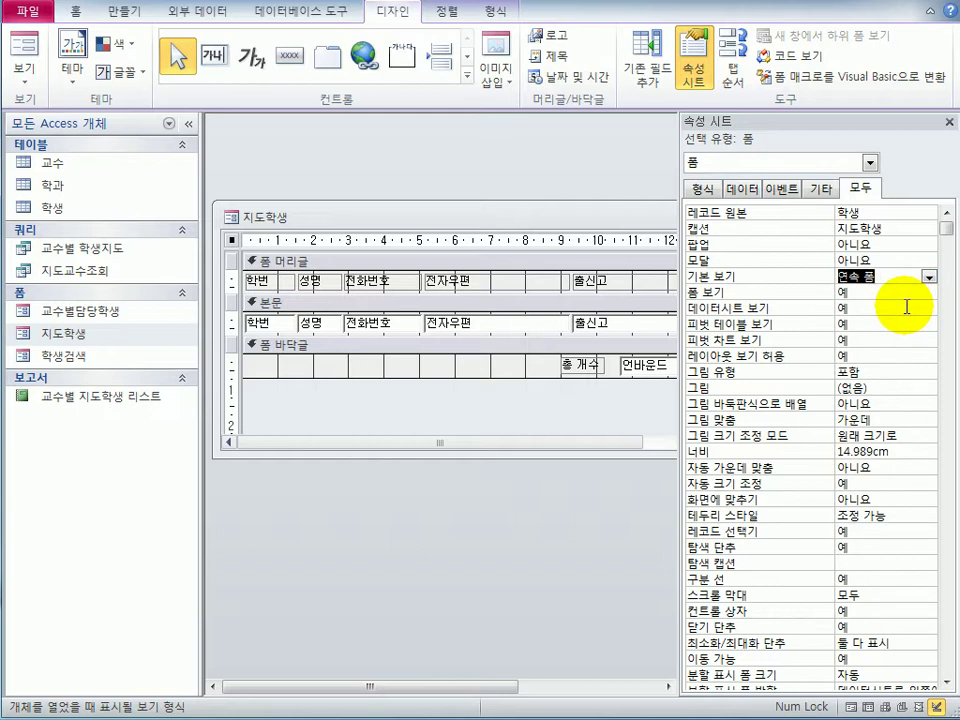
click(745, 189)
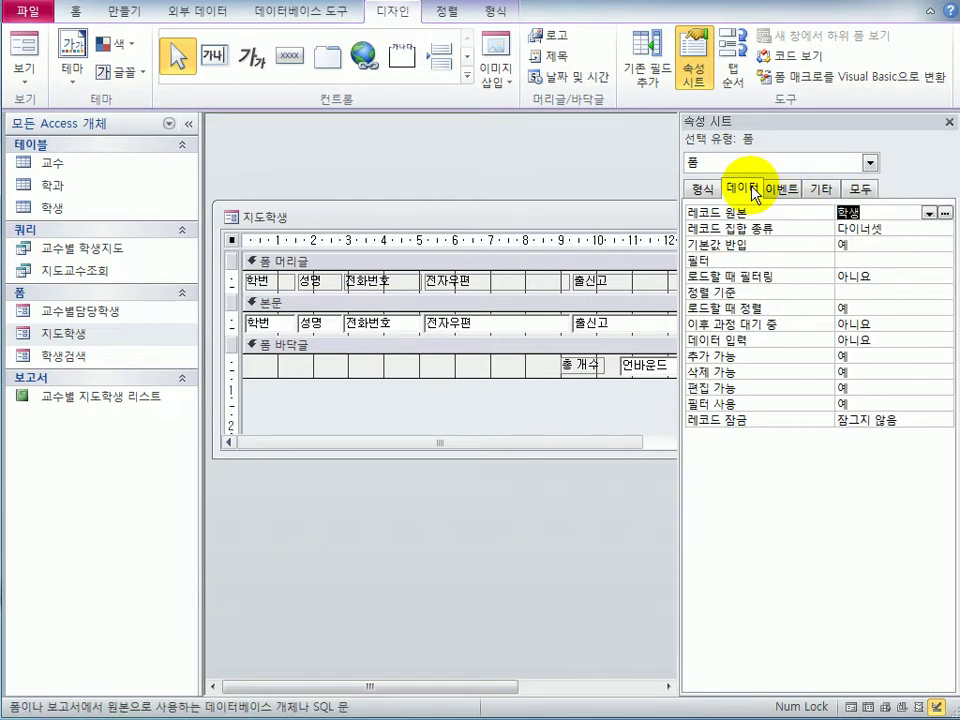
double_click(856, 372)
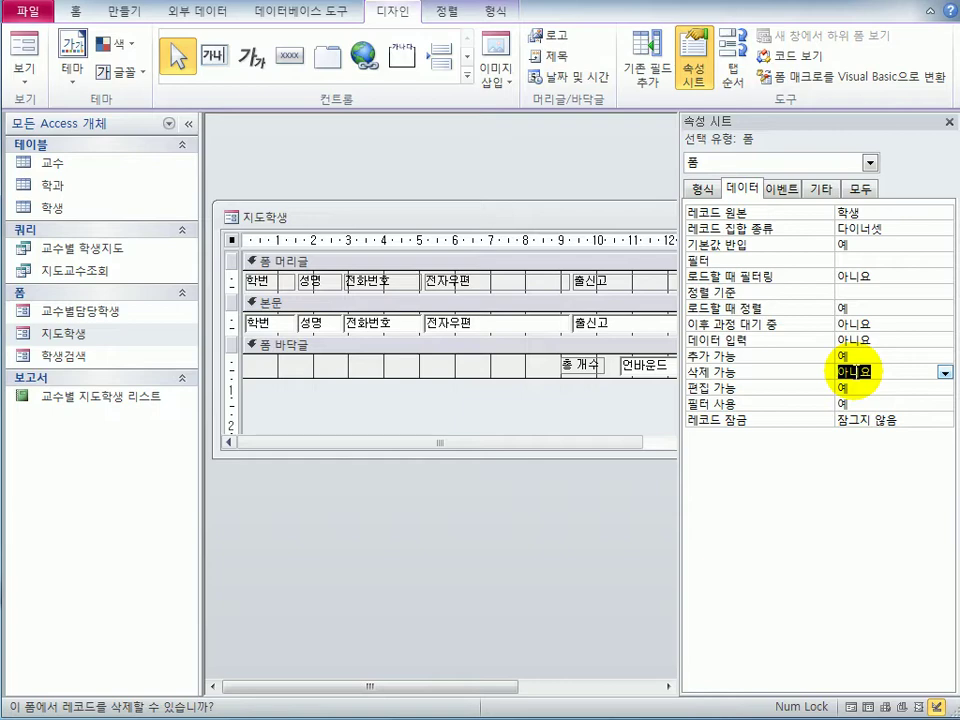
Set the form's 탐색 단추 and 레코드 선택기 properties to 아니요
click(700, 189)
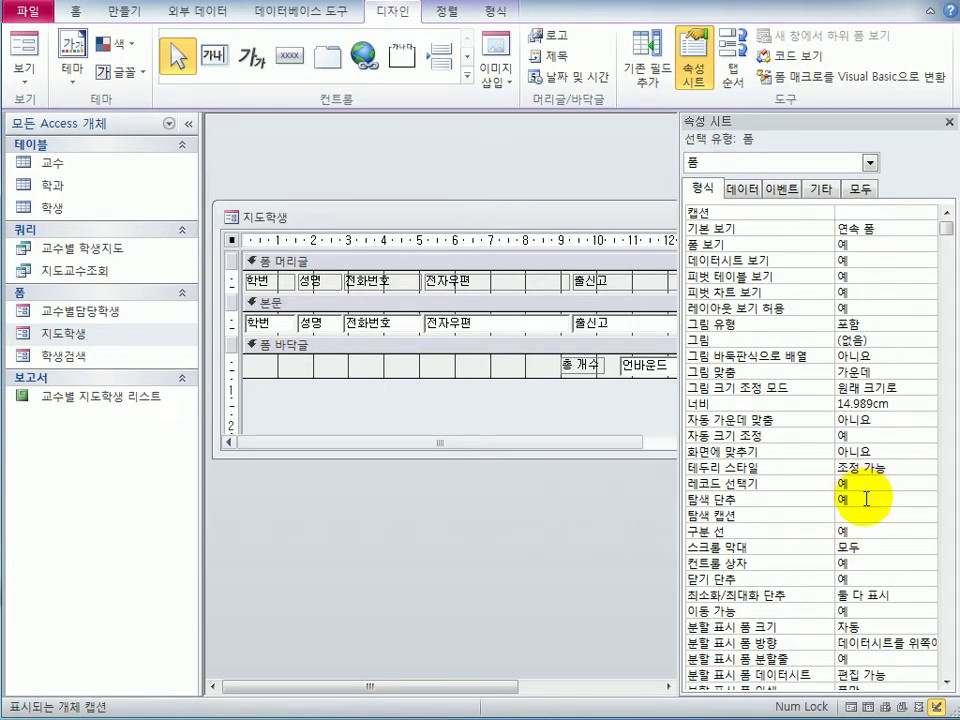
double_click(853, 499)
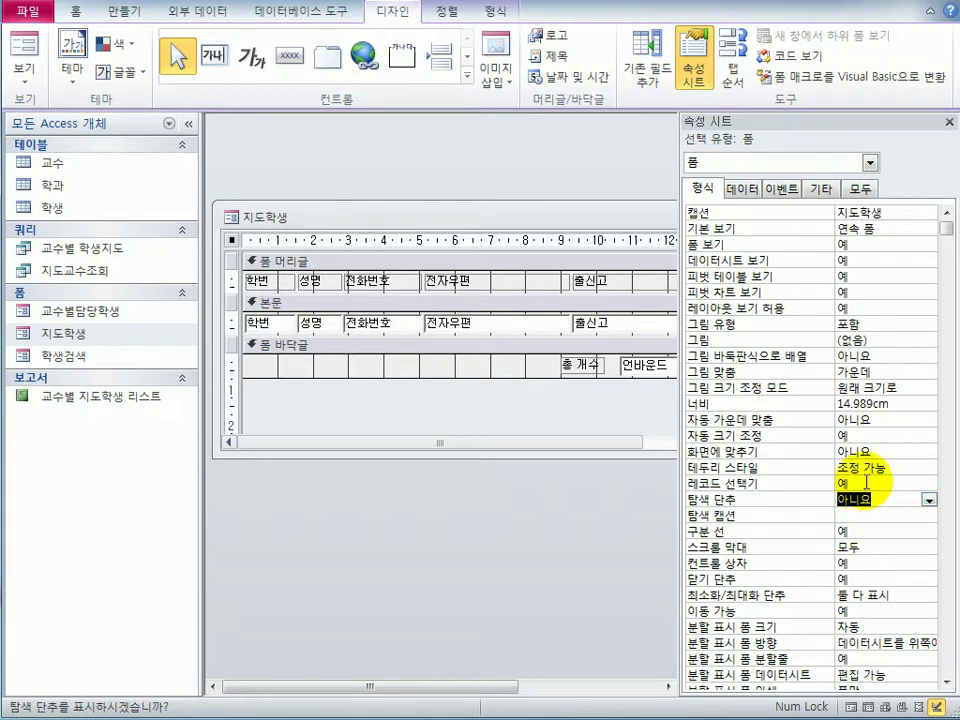
double_click(853, 483)
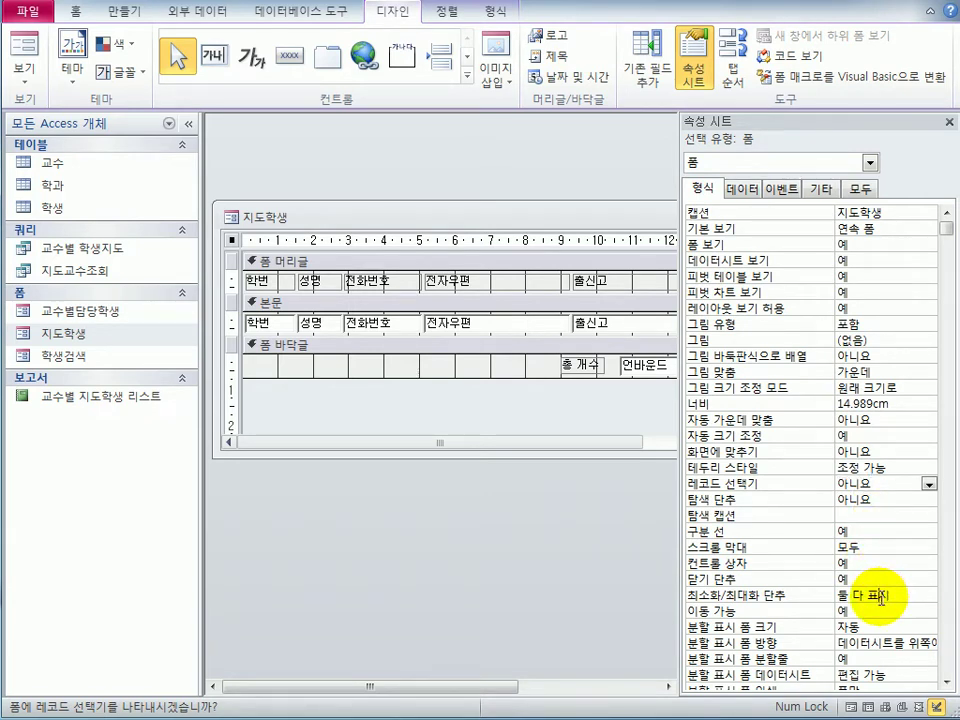
Set the form's 최소화/최대화 단추 property to 최소화 단추만
click(882, 594)
click(931, 598)
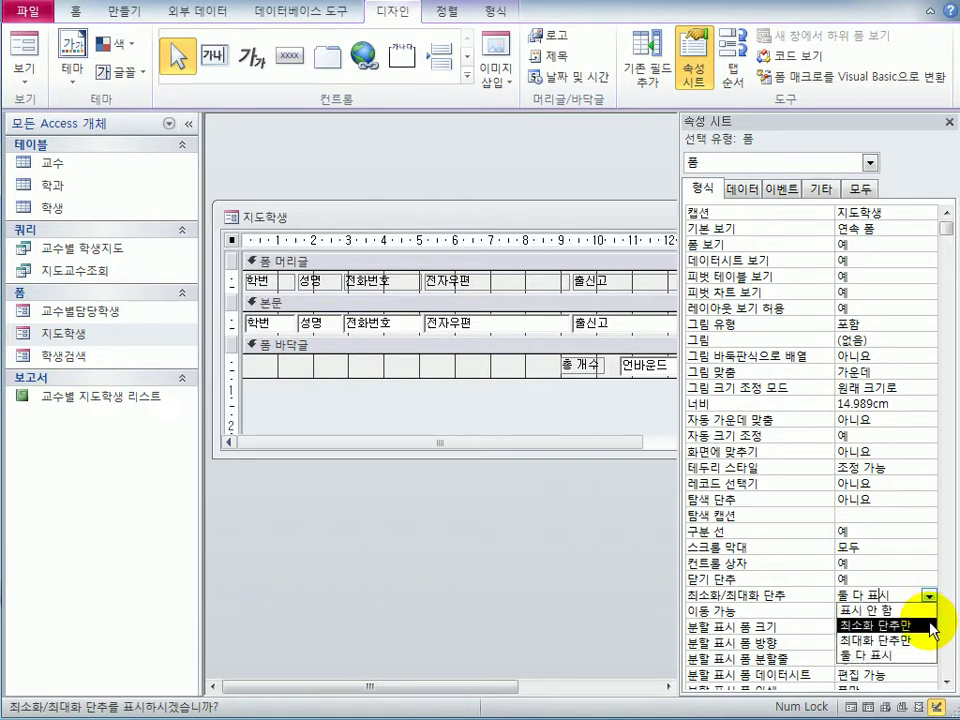
click(931, 626)
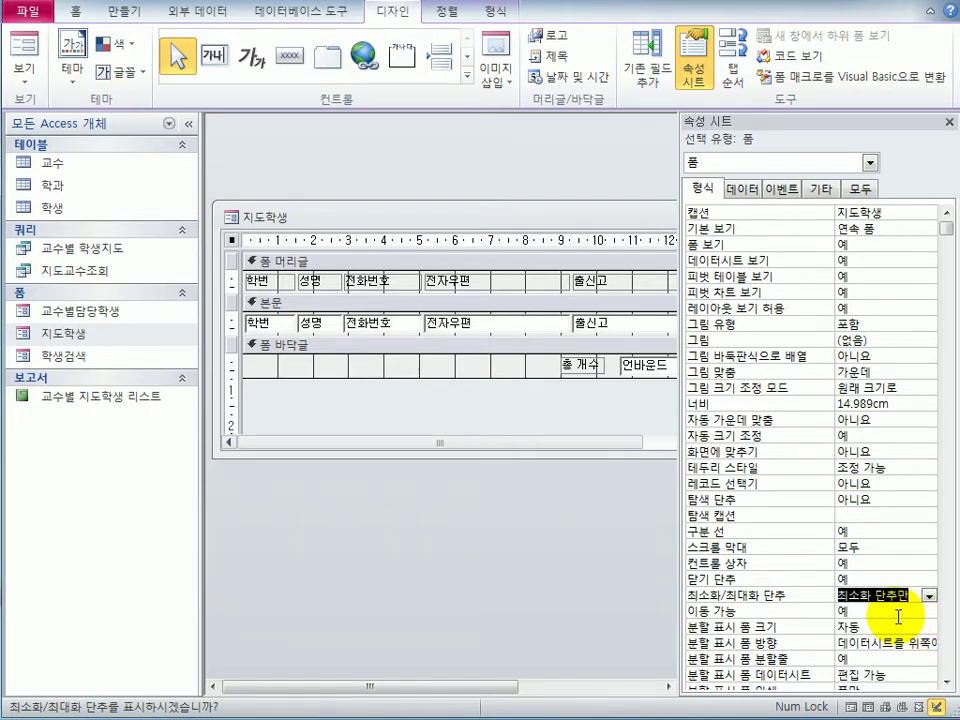
Set the control source of the txt개수 text box in the form footer to =Count(*)
click(650, 366)
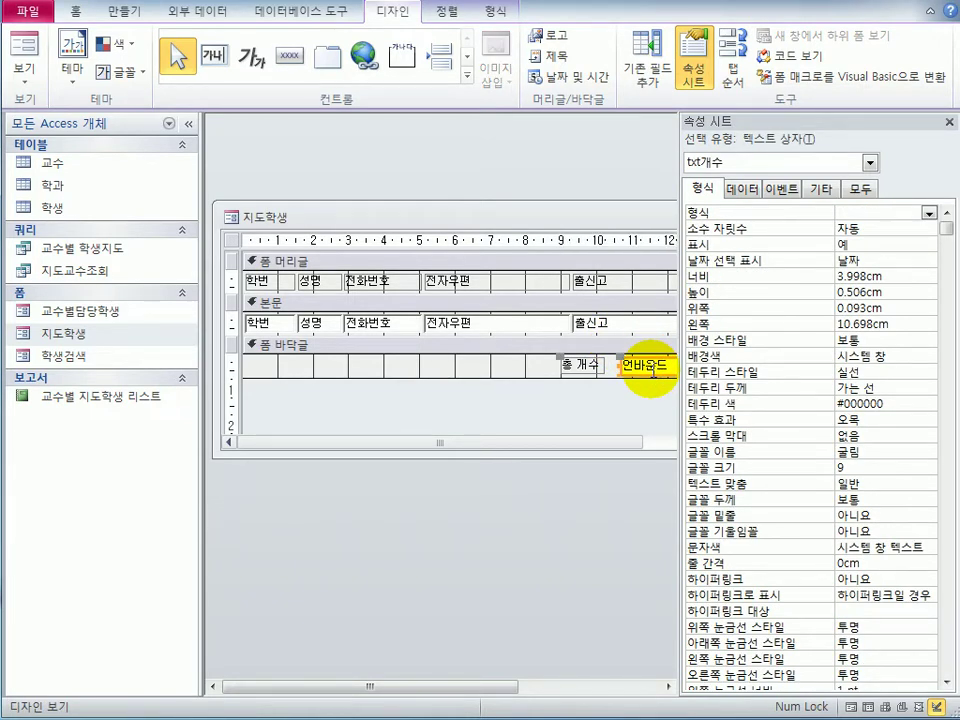
click(745, 188)
click(864, 209)
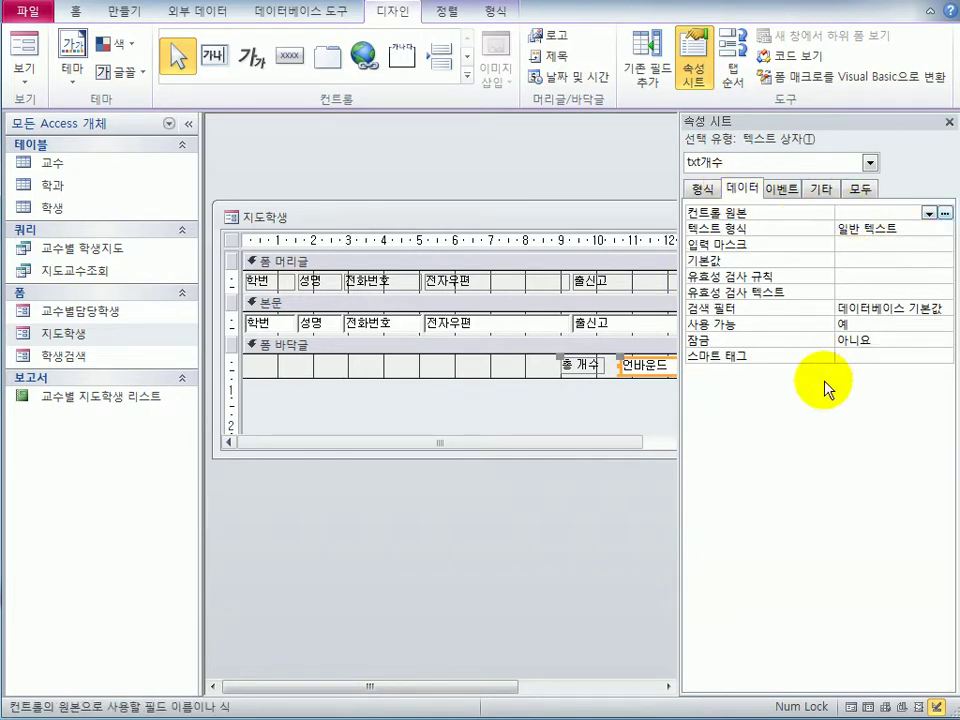
text(=count()
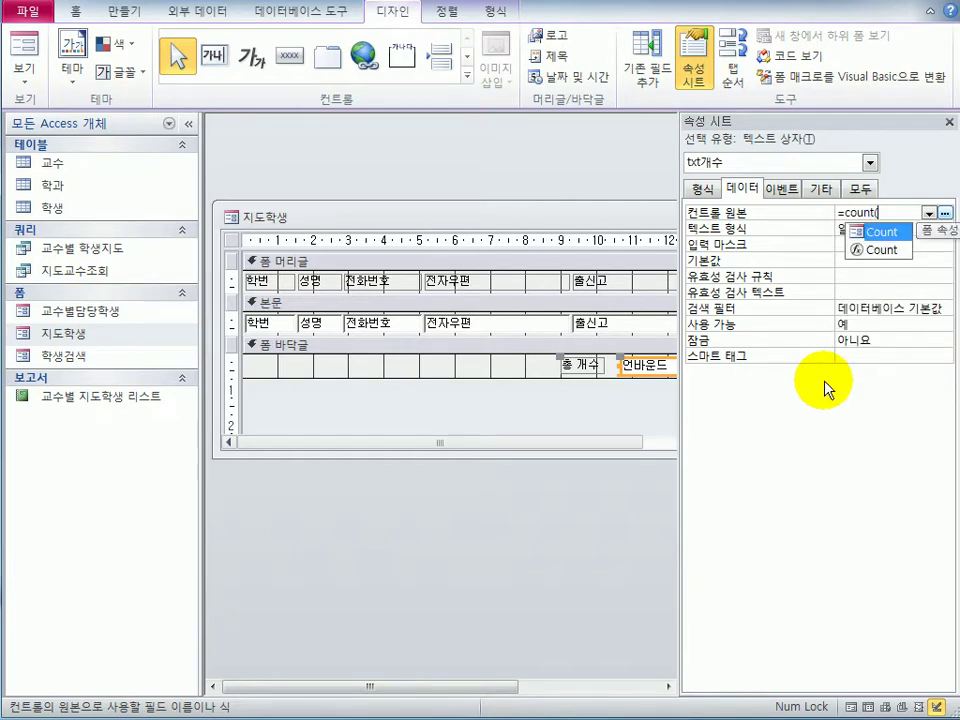
text(*))
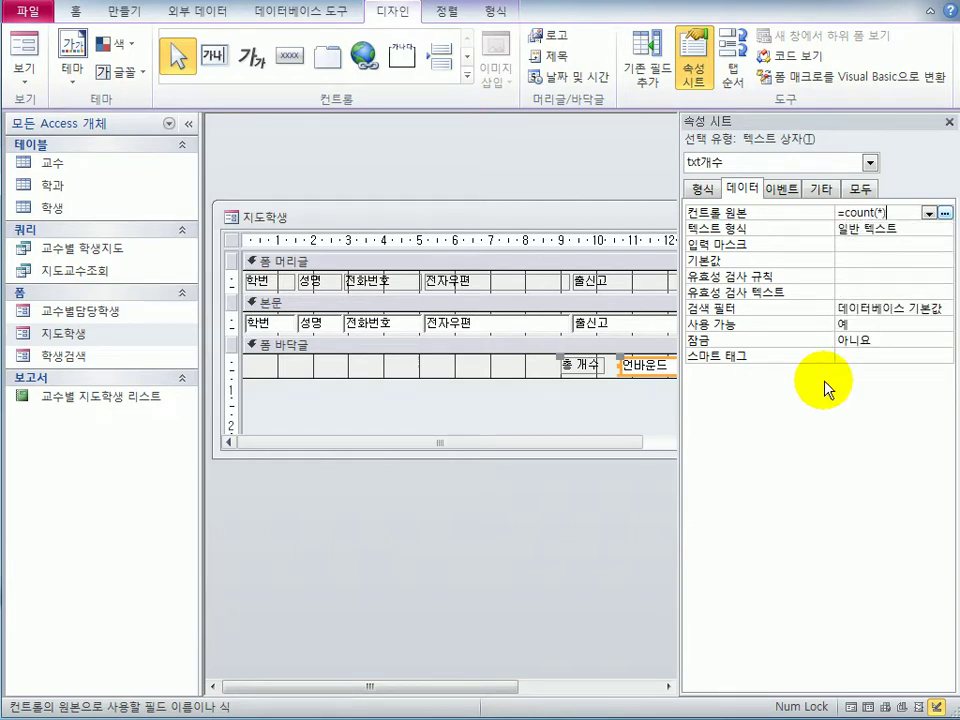
key(Return)
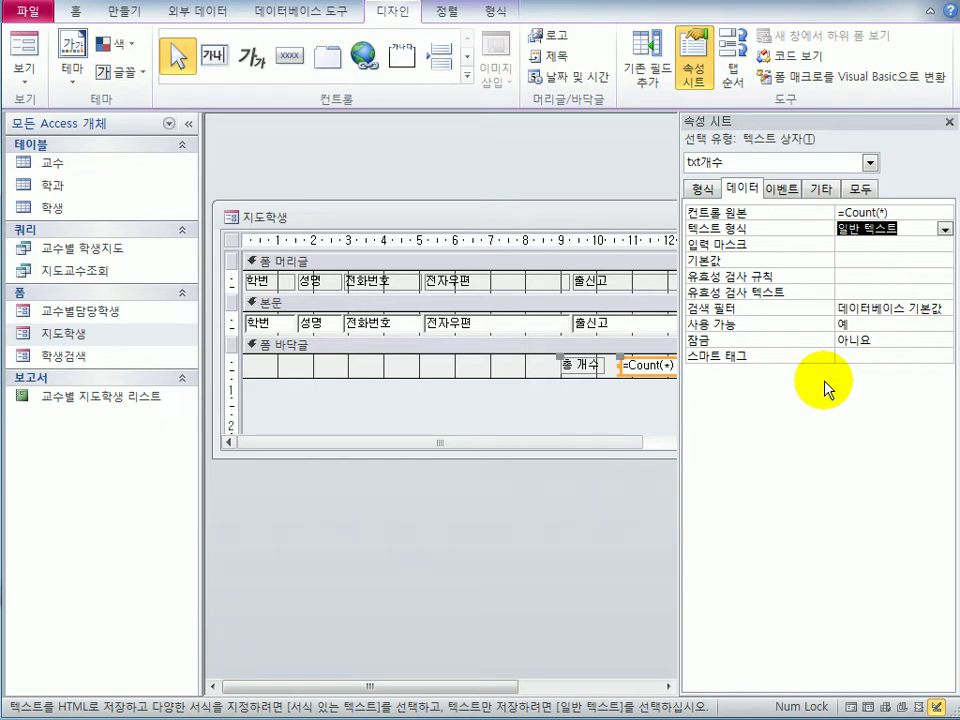
Set the 입력 마스크 of the 전자우편 text box in the 본문 section to password
click(465, 323)
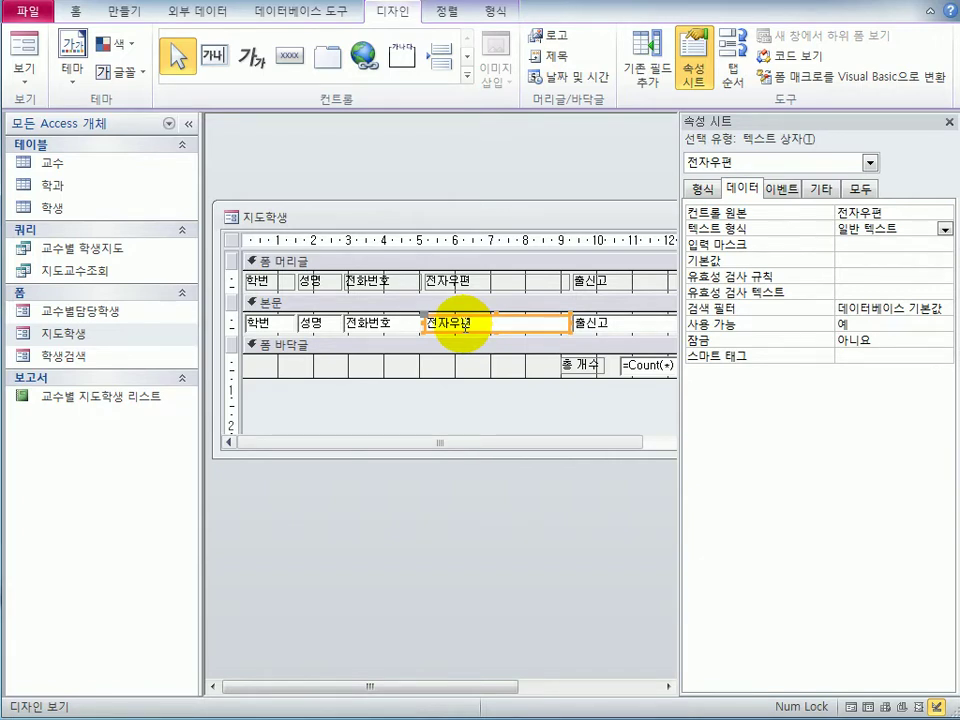
click(842, 243)
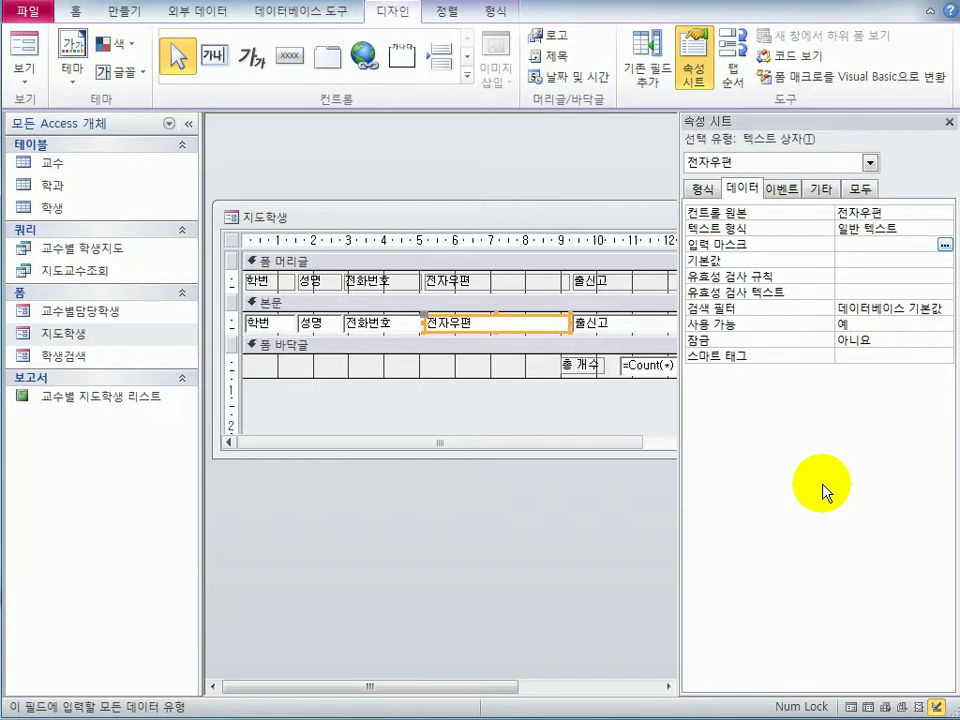
text(password)
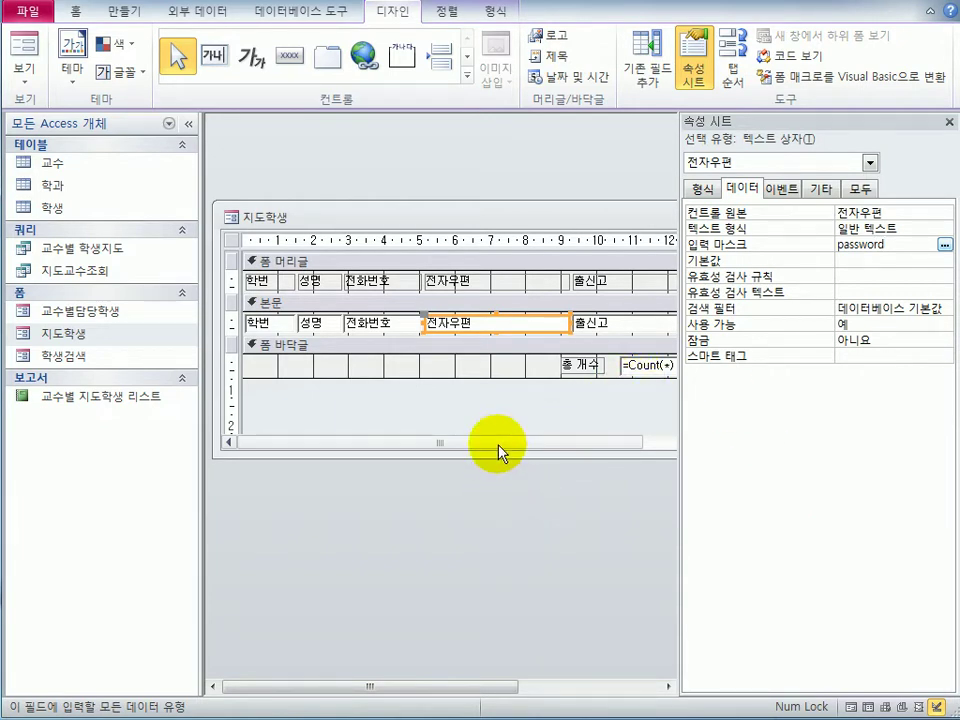
Set the 입력 마스크 of the 보호자연락처 text box in the 본문 section to password
drag(499, 445, 620, 446)
click(625, 323)
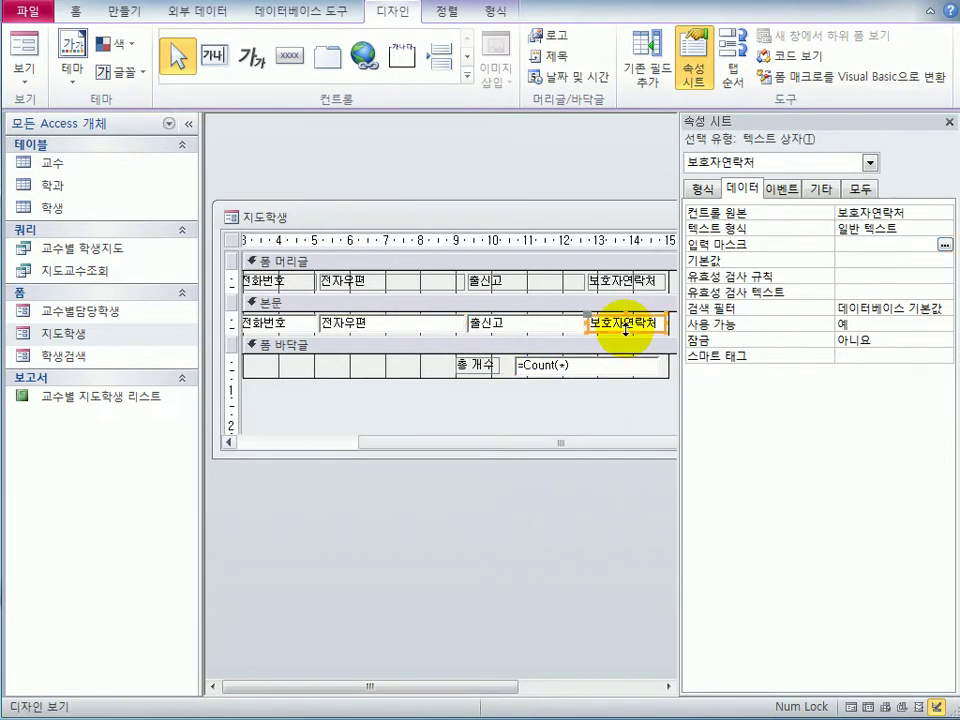
click(845, 244)
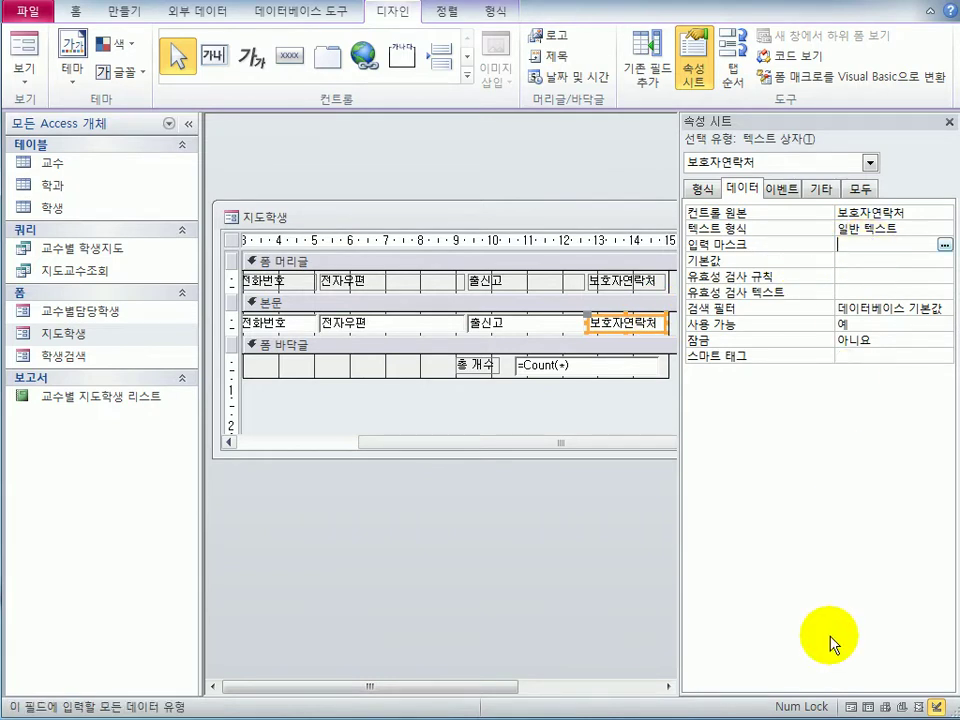
text(password)
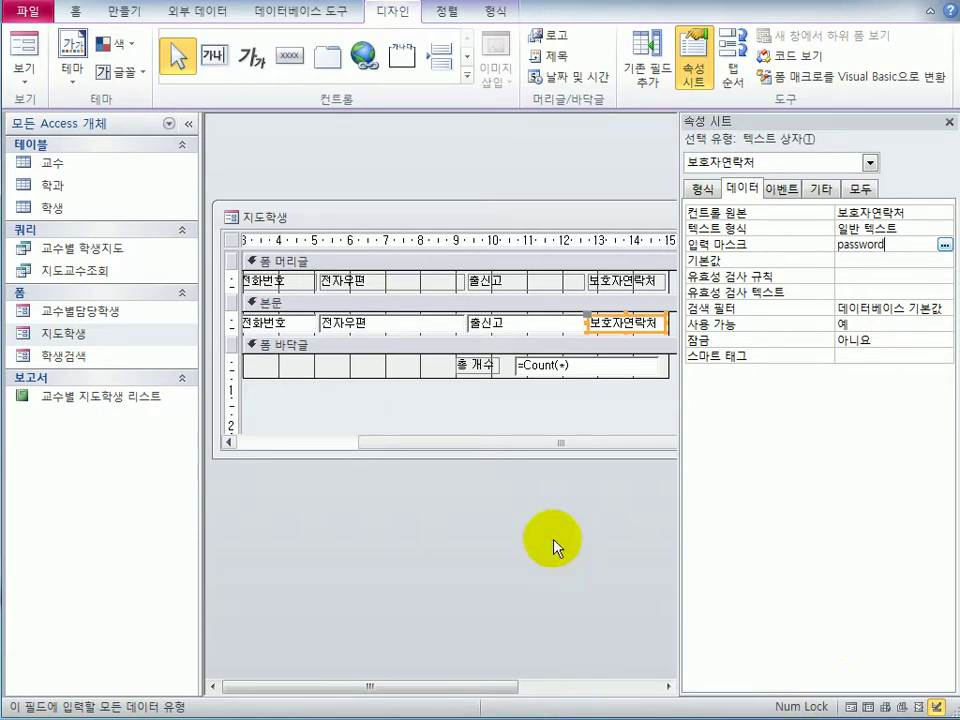
Preview the form and clear the 입력 마스크 of the 전자우편 text box in the 본문 section
click(24, 44)
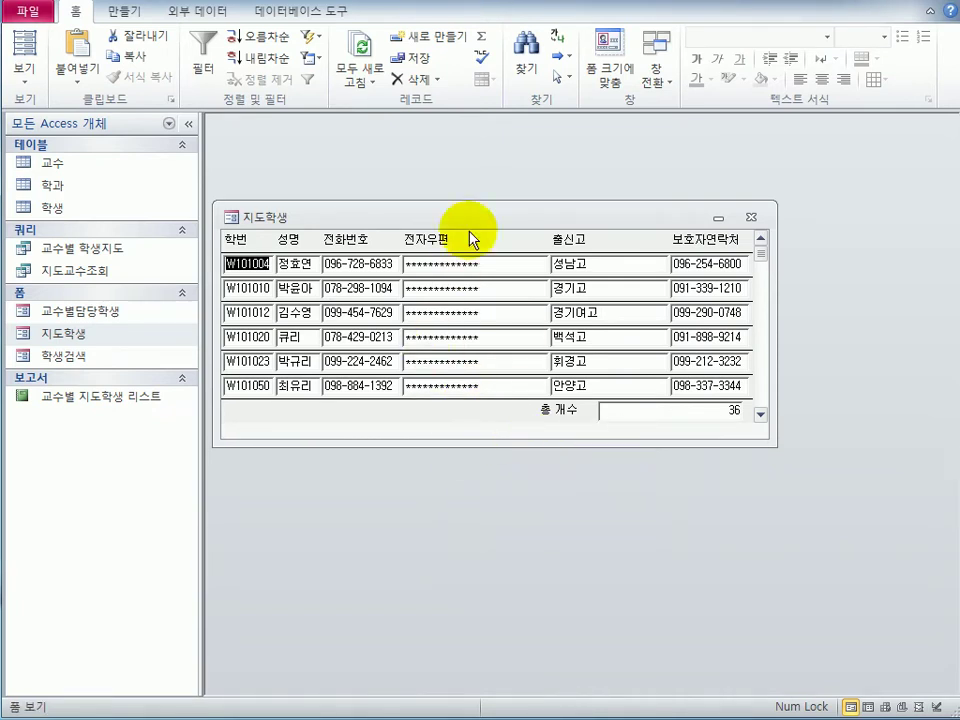
click(18, 86)
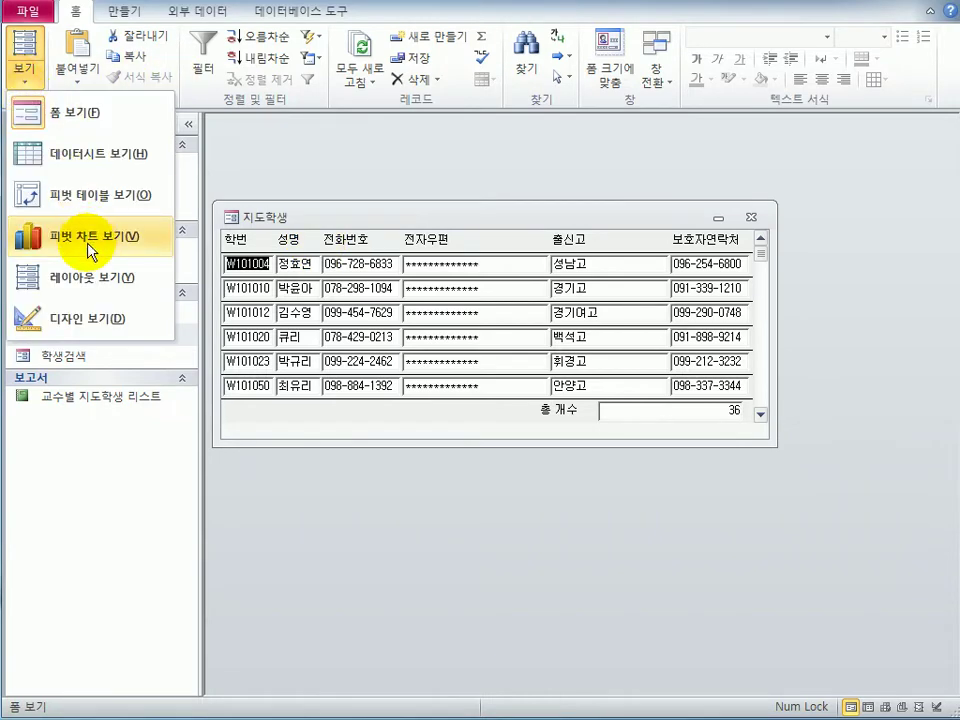
click(80, 318)
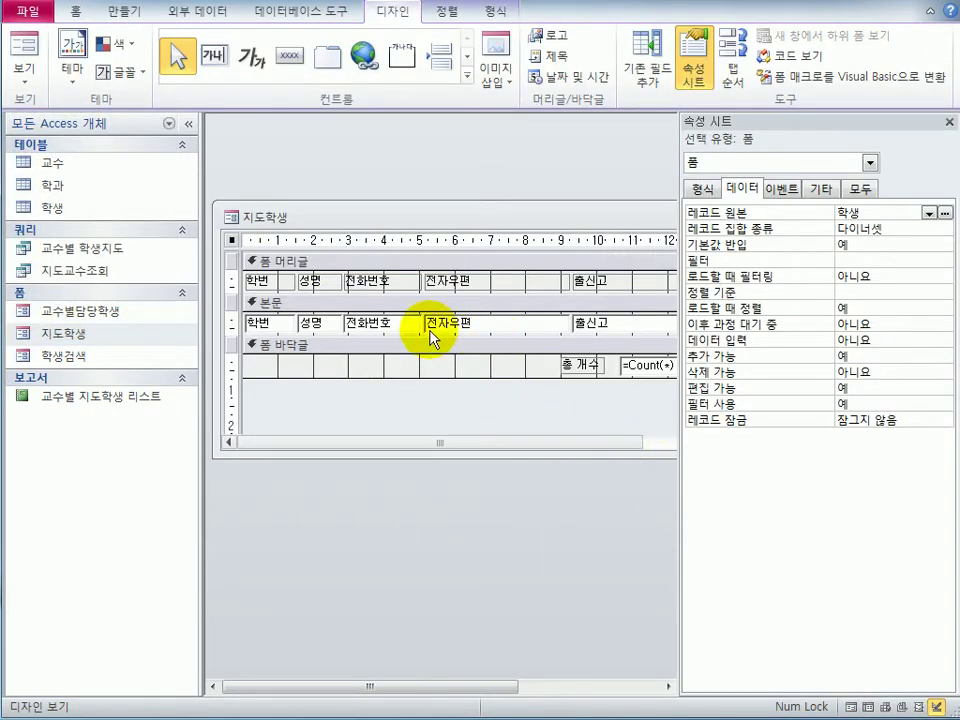
click(463, 322)
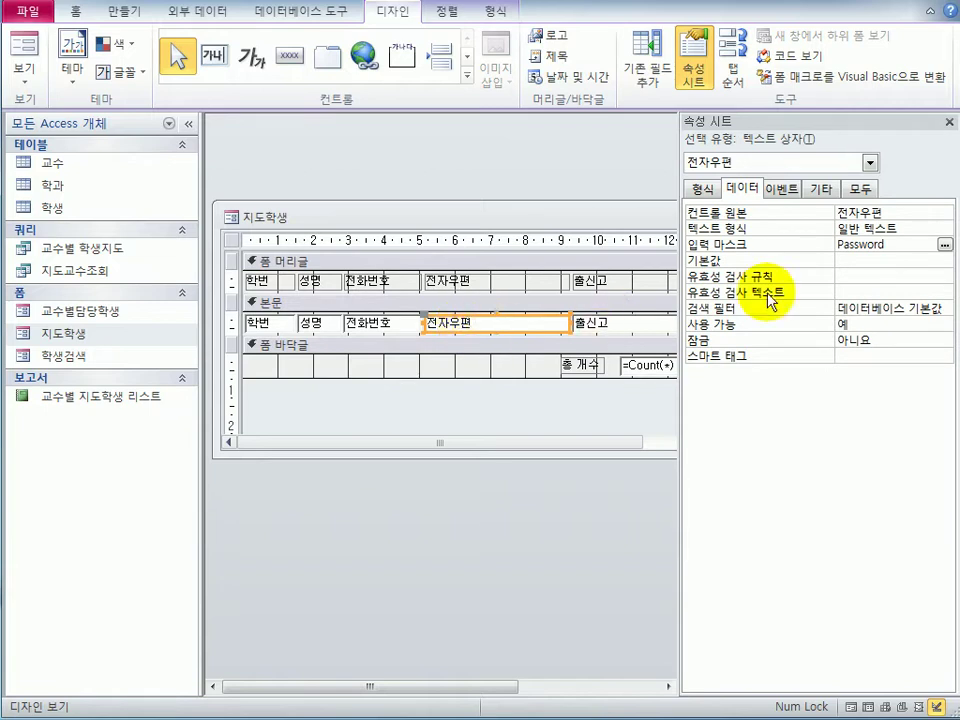
click(800, 244)
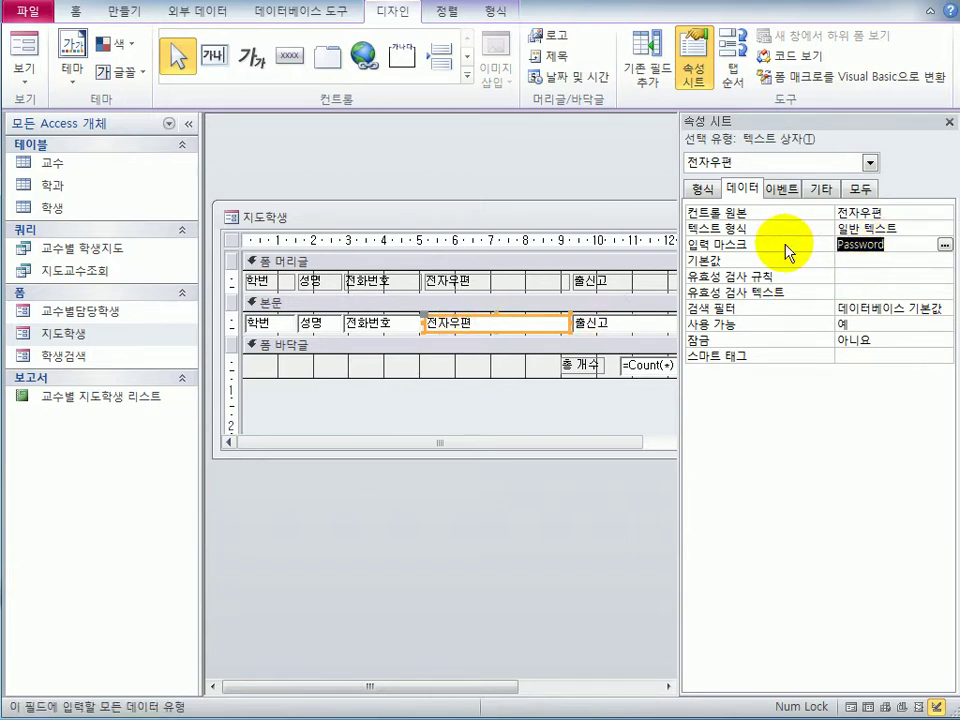
key(Delete)
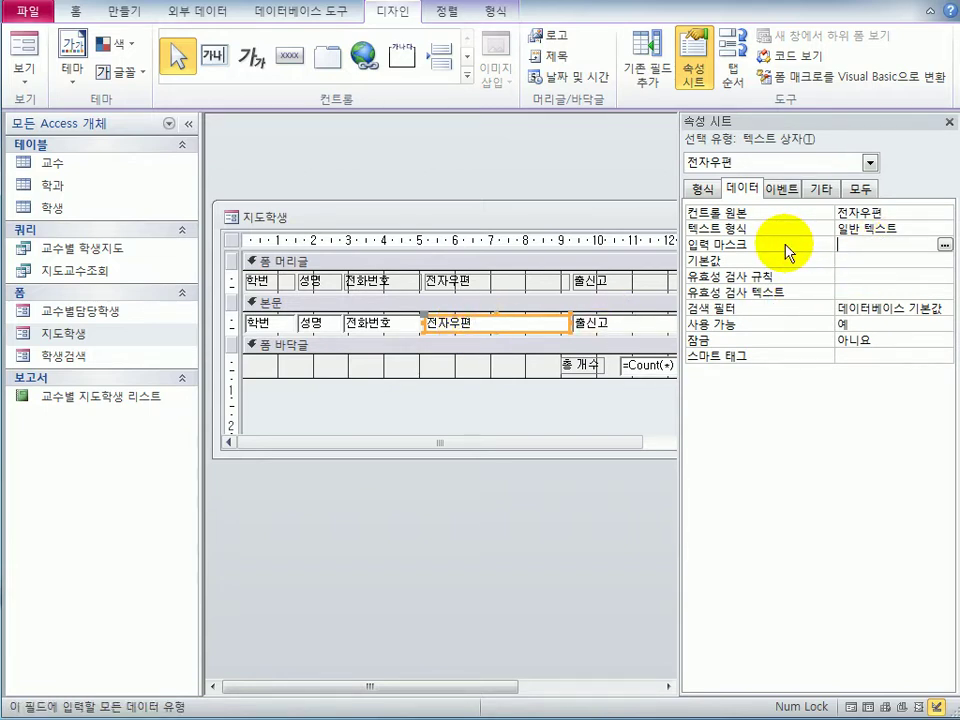
Set the 입력 마스크 of the 전화번호 text box in the 본문 section to password
click(343, 324)
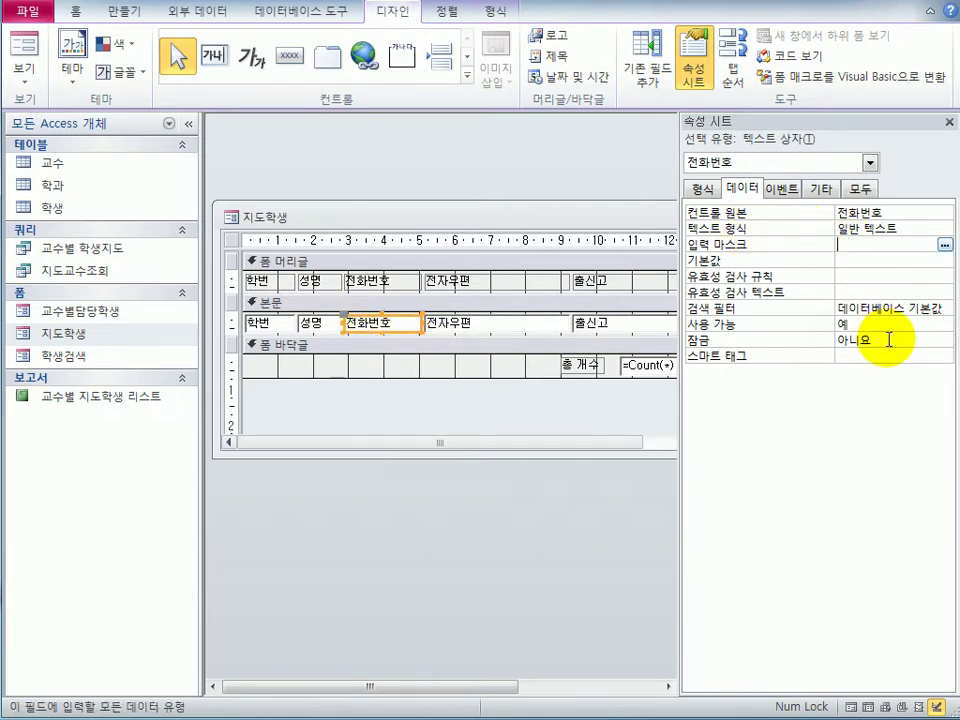
text(password)
key(Return)
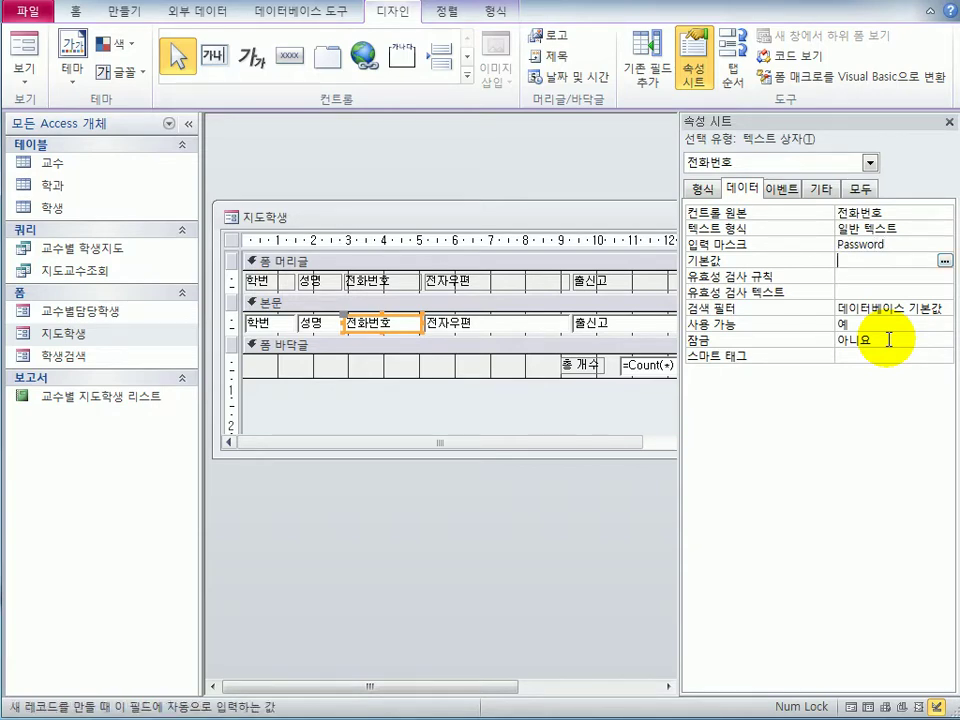
Check the 입력 마스크 settings of the 전화번호, 전자우편, 출신고 and 보호자연락처 text boxes in the 본문 section
drag(579, 444, 686, 446)
click(617, 328)
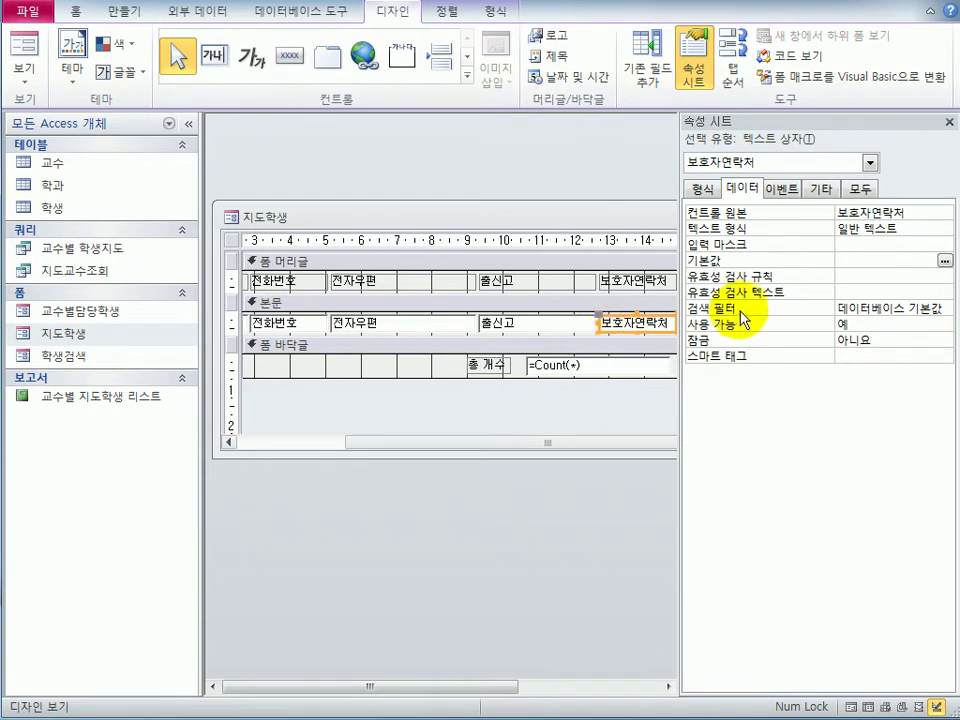
click(553, 325)
click(640, 324)
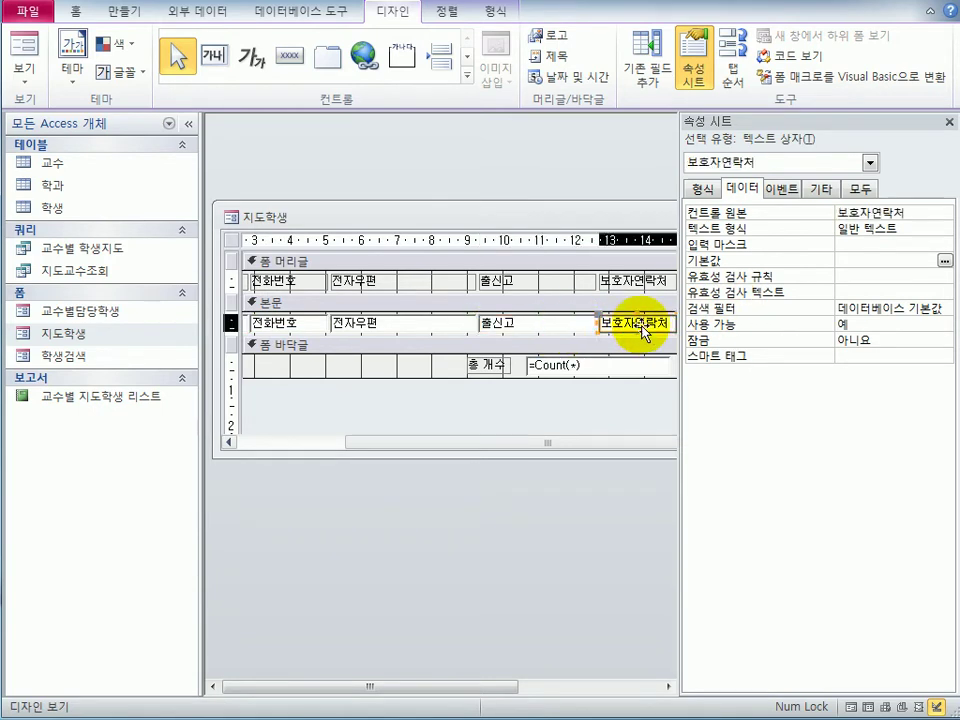
click(642, 327)
click(525, 326)
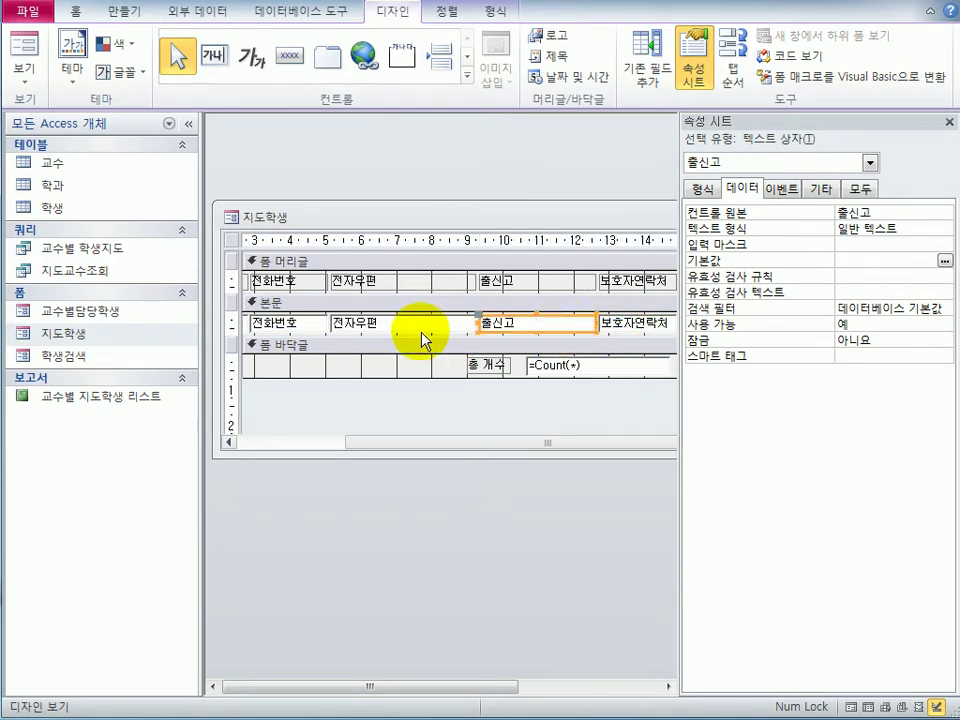
click(390, 325)
click(283, 326)
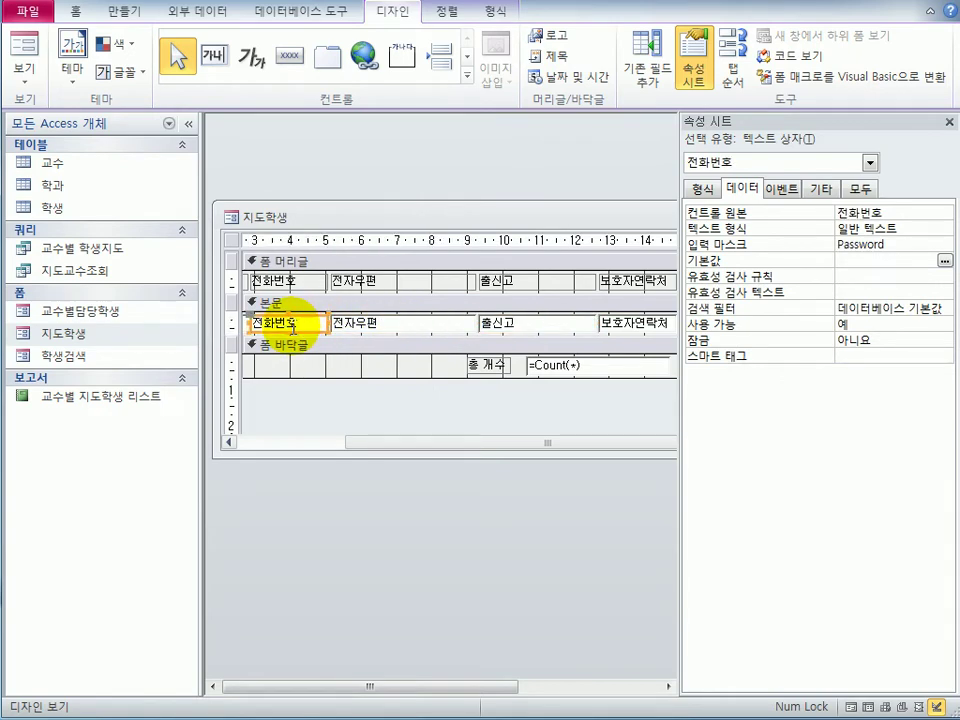
click(430, 327)
click(488, 328)
Enter password as the 입력 마스크 of the 보호자연락처 text box in the 본문 section
click(652, 326)
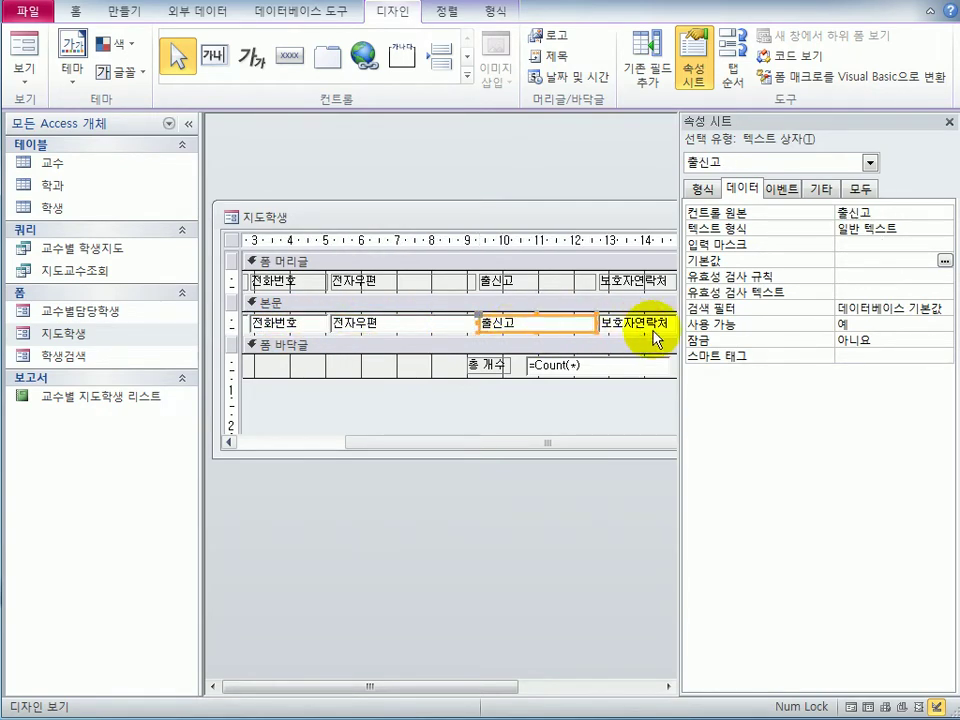
drag(523, 443, 628, 448)
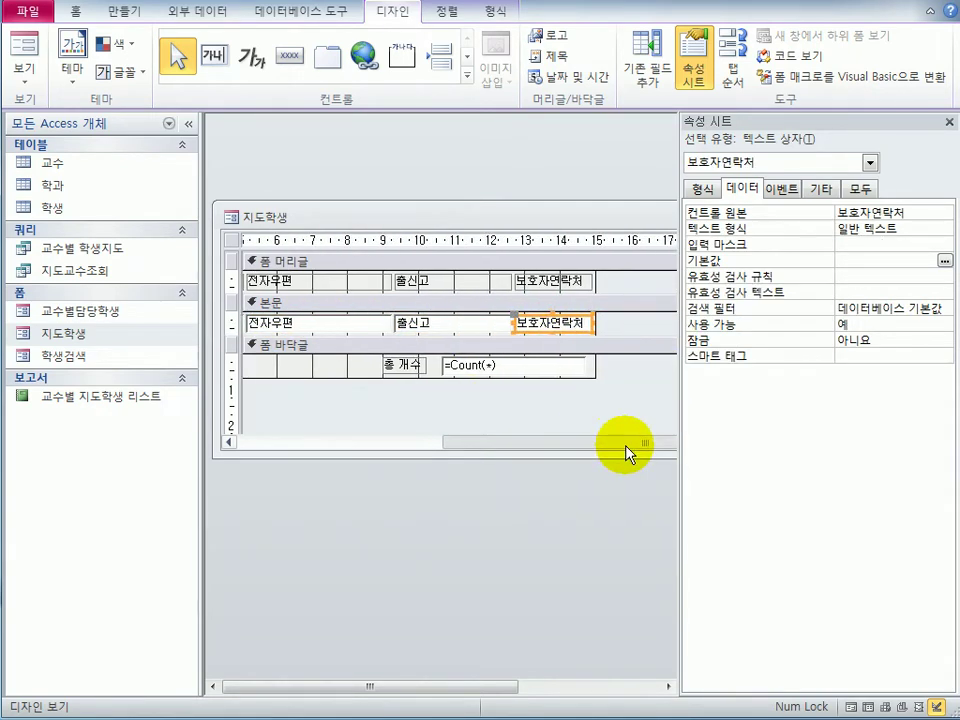
click(876, 245)
text(p)
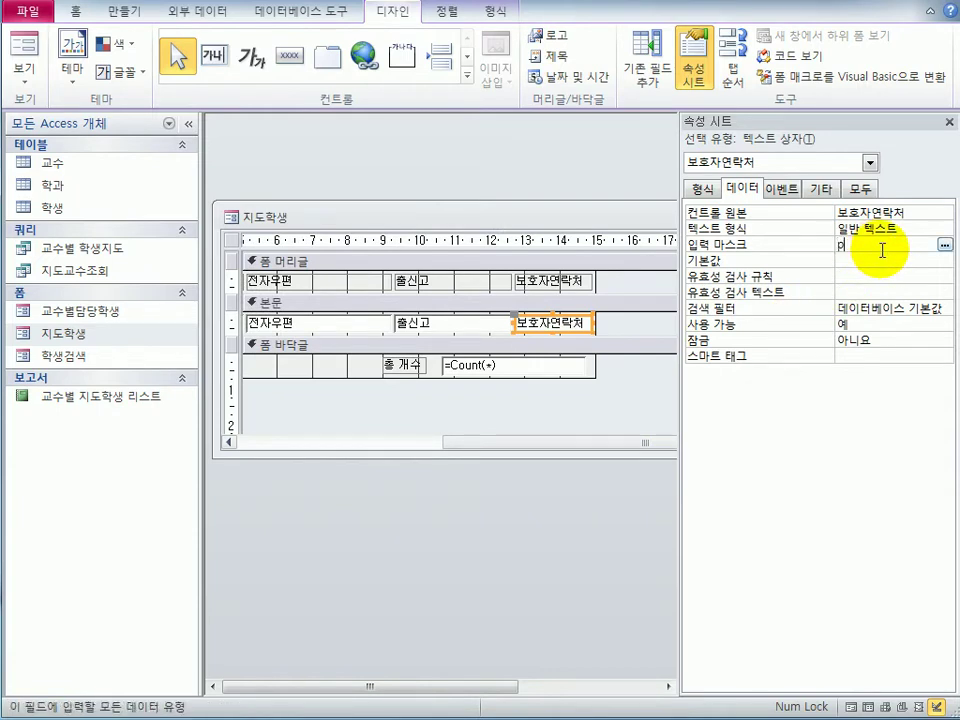
text(assword)
key(Return)
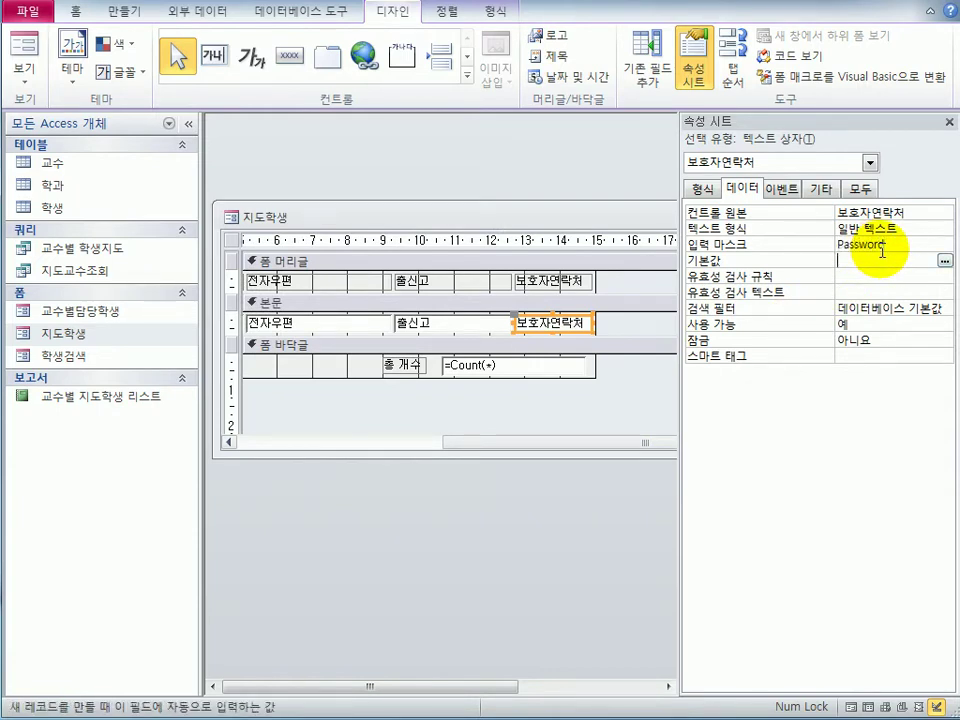
Preview the 지도학생 form in form view and close it, saving the design changes
click(24, 43)
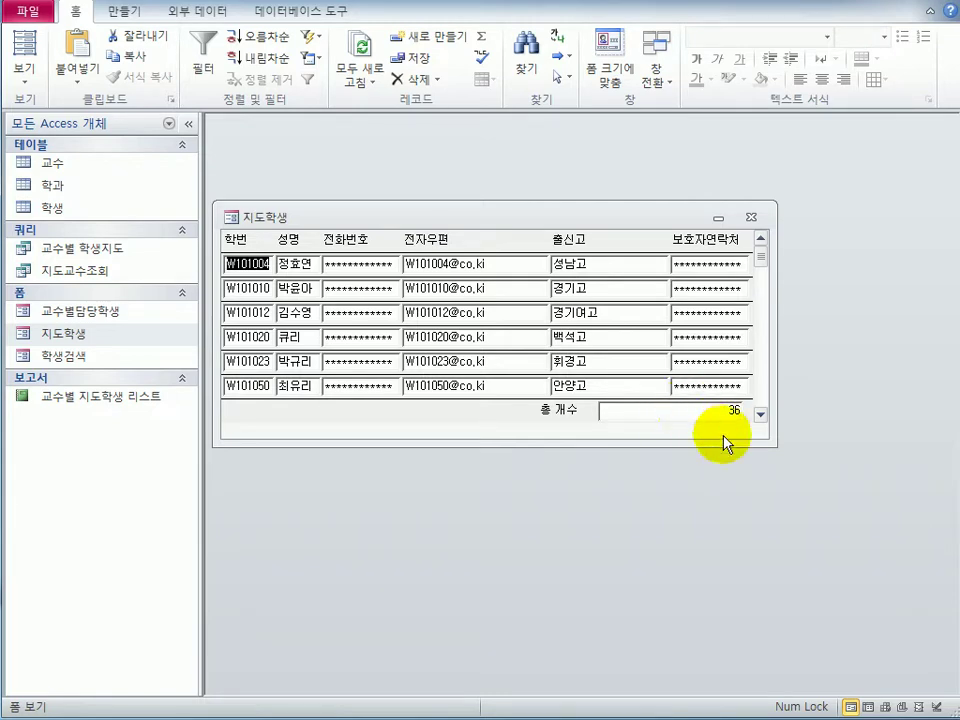
click(752, 218)
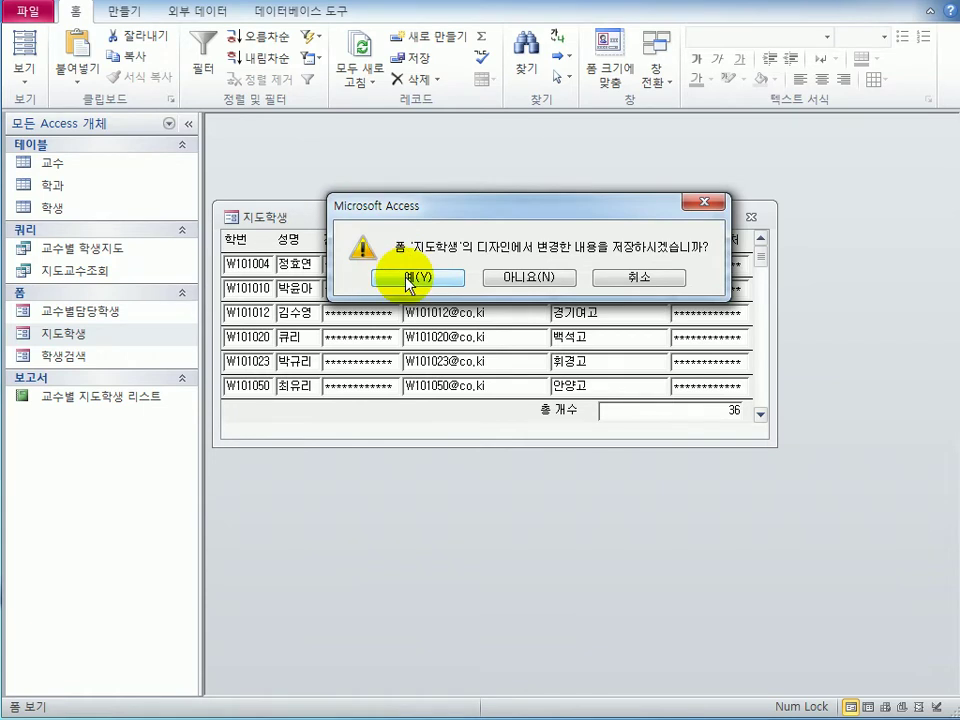
click(389, 277)
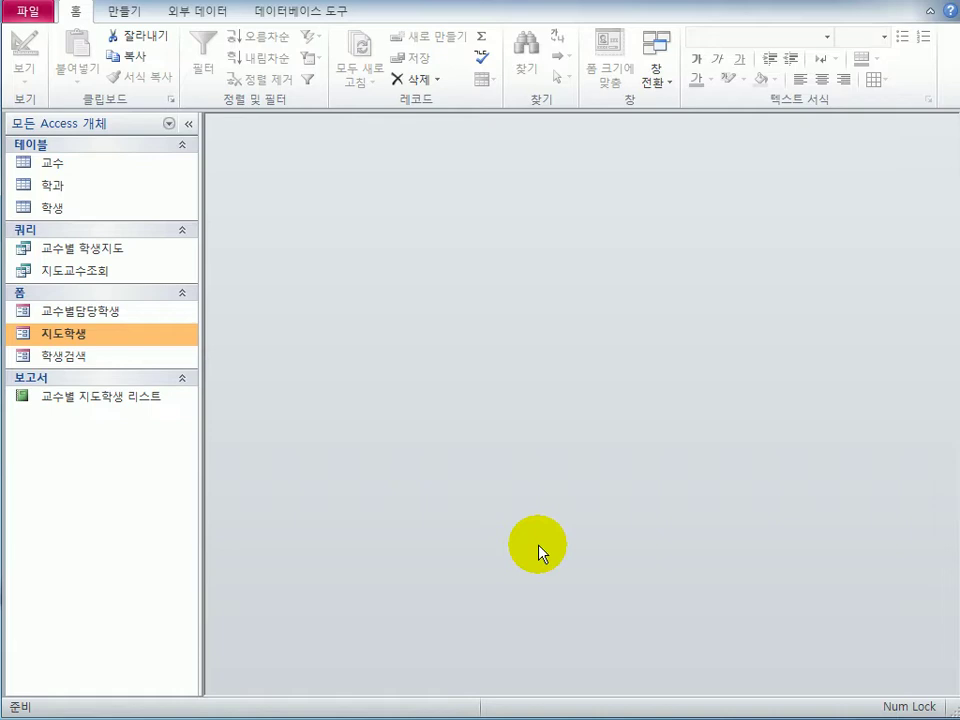
Open the 교수별담당학생 form in design view and enlarge its window, with the property sheet closed
click(103, 313)
right_click(103, 313)
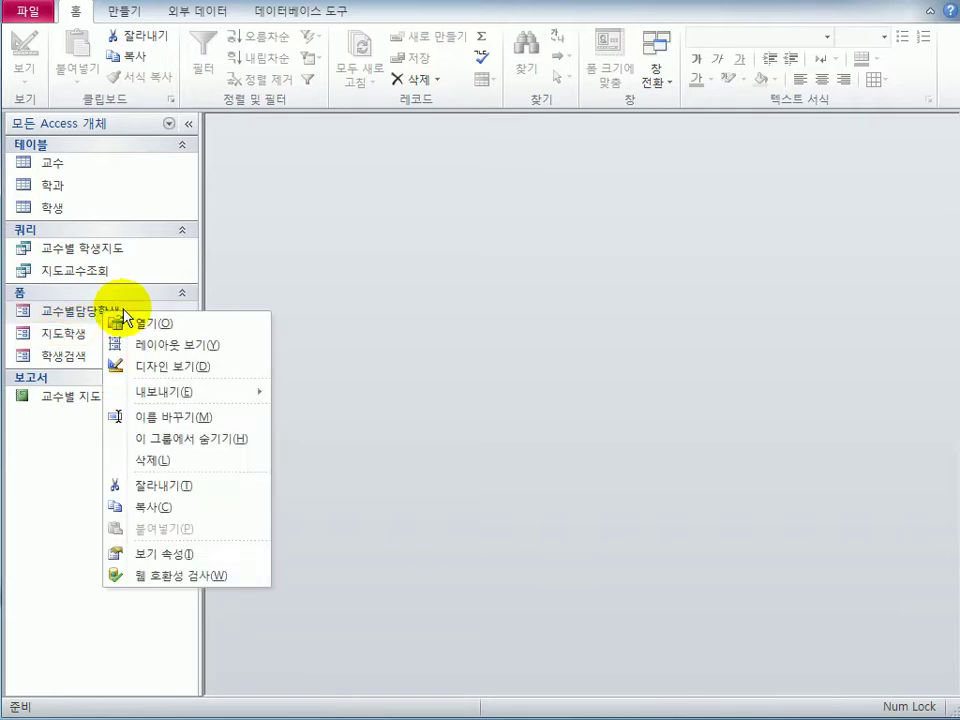
click(160, 365)
drag(578, 231, 392, 193)
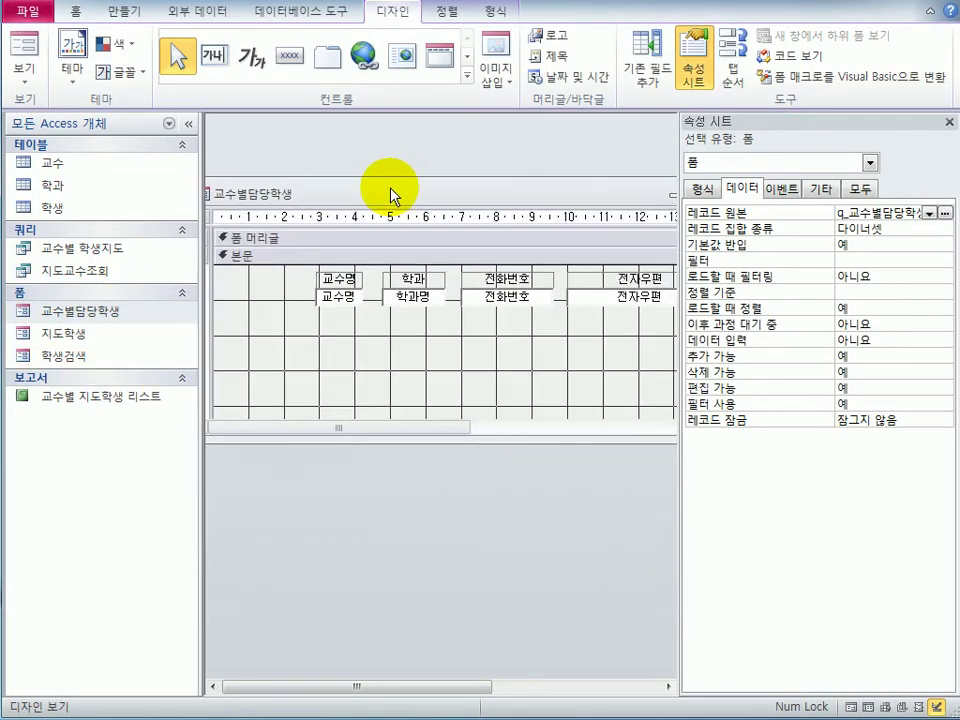
click(949, 121)
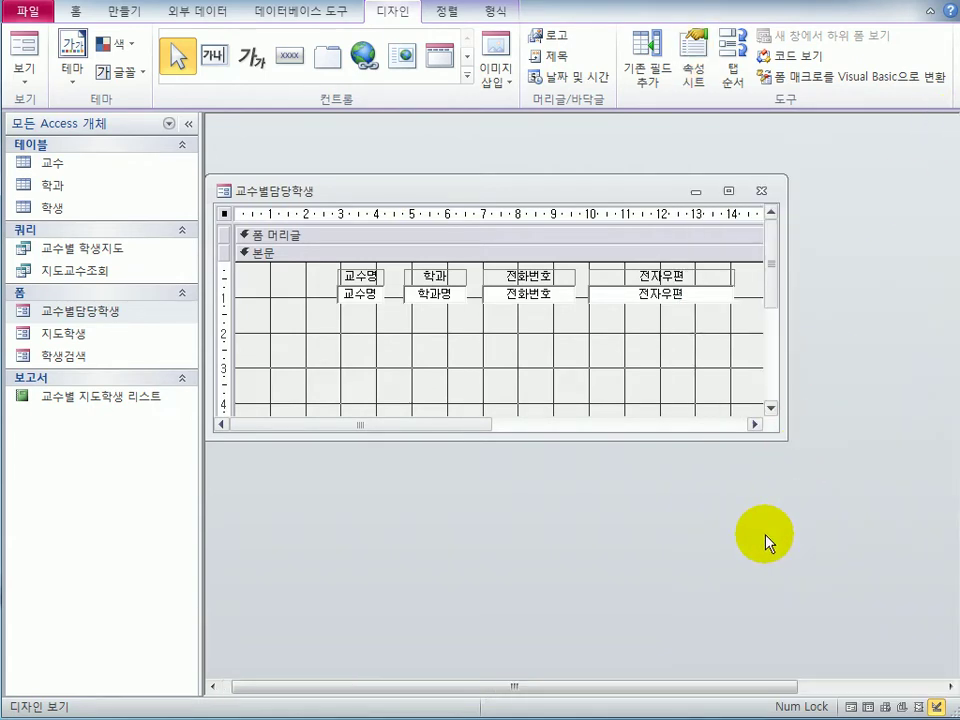
drag(784, 436, 882, 523)
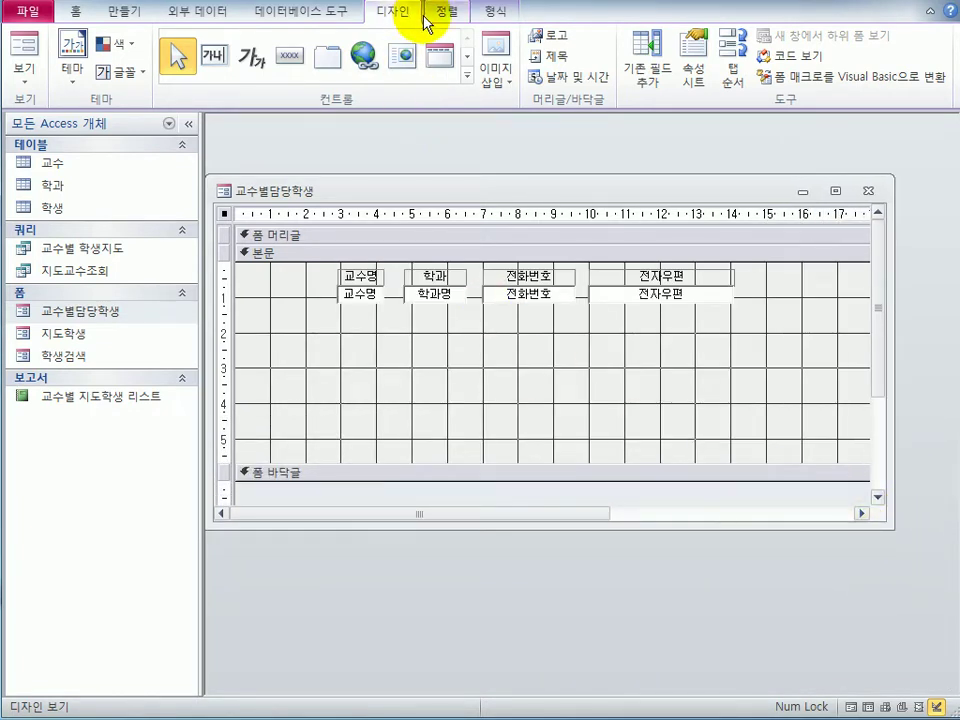
Draw a subform about 15 cm wide and 3.5 cm tall below the text boxes in the 본문 section, based on the existing 지도학생 form
click(467, 78)
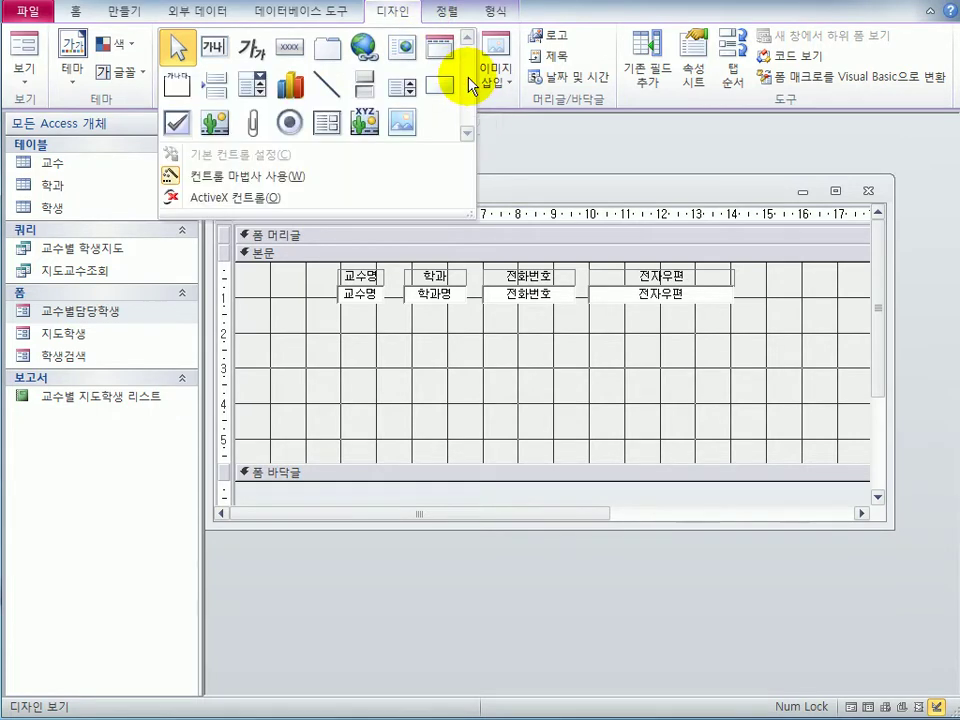
click(327, 124)
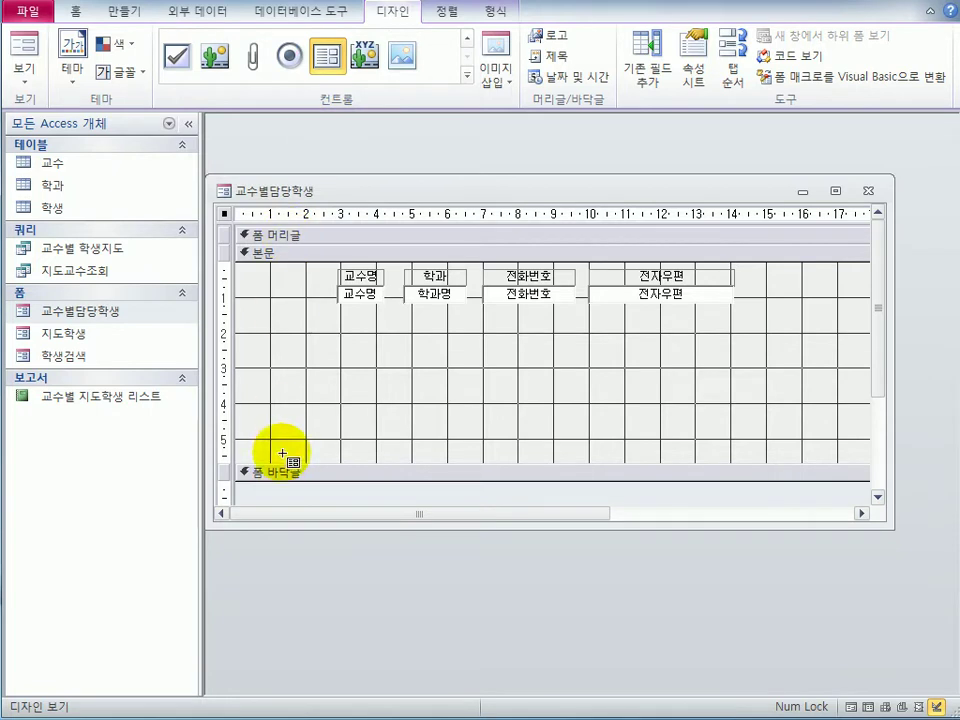
drag(277, 326, 825, 447)
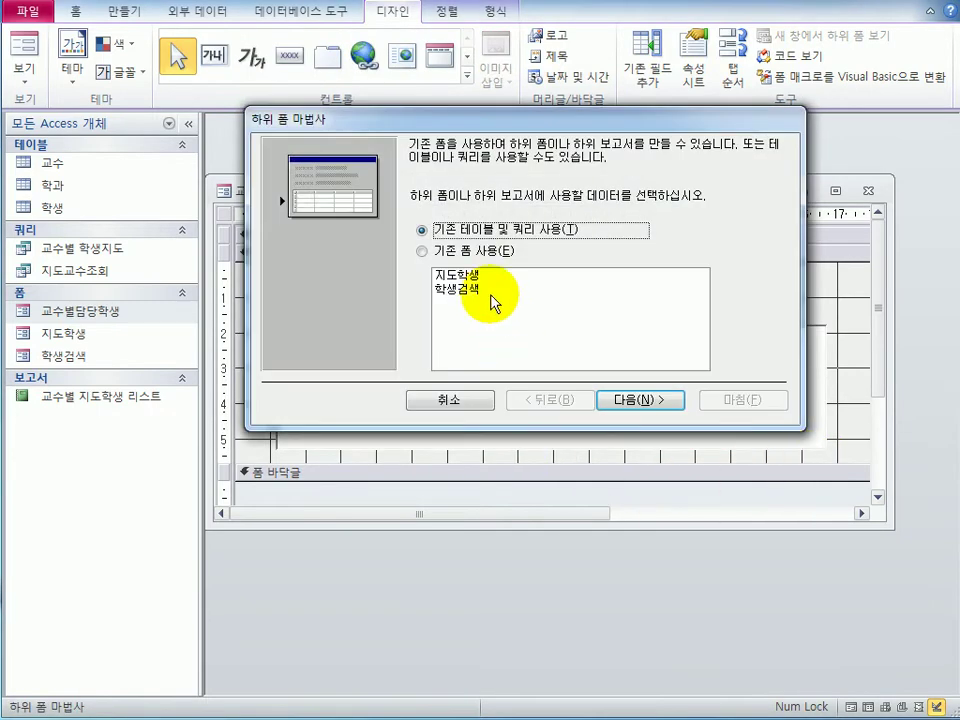
click(478, 259)
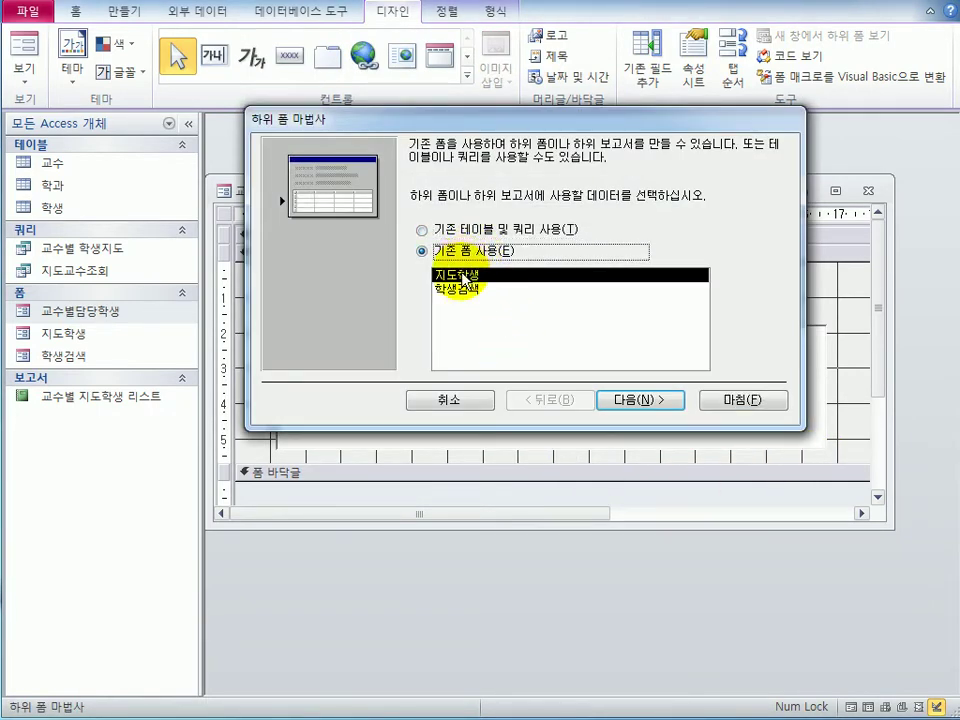
click(664, 403)
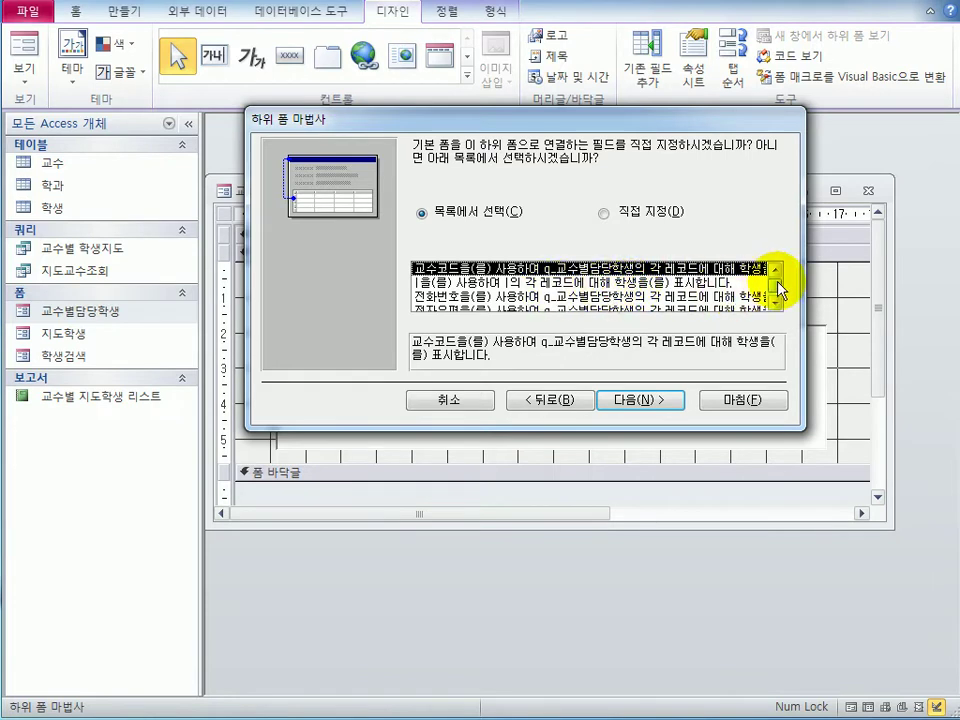
Try defining the link fields manually, matching the main form's 교수코드 to the subform's 지도교수코드
scroll(777, 280, down, 1)
scroll(777, 280, up, 1)
click(651, 218)
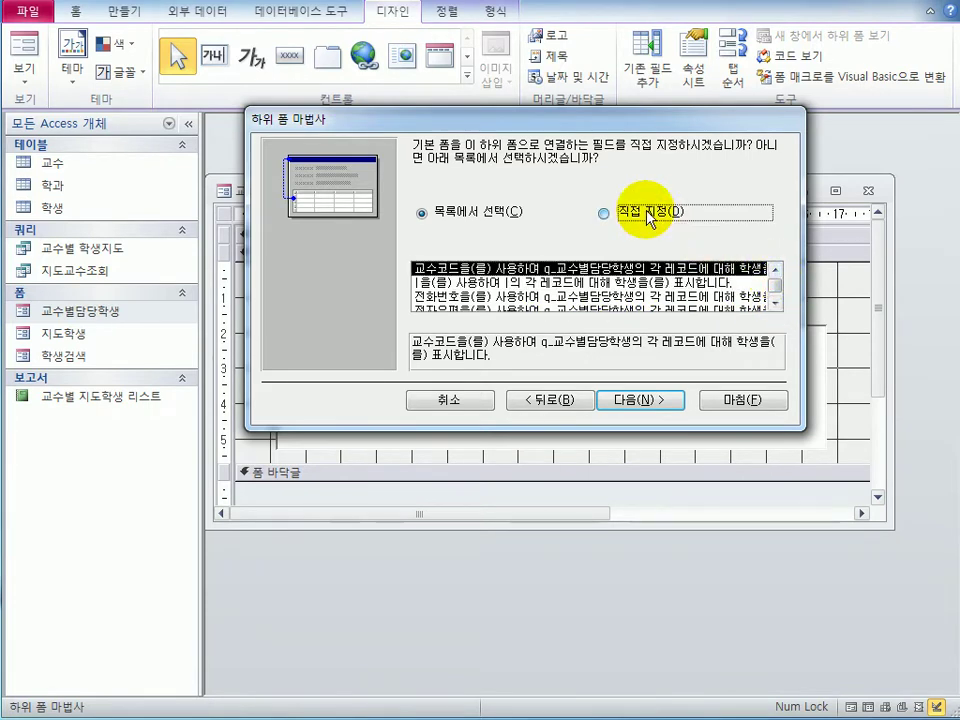
click(586, 269)
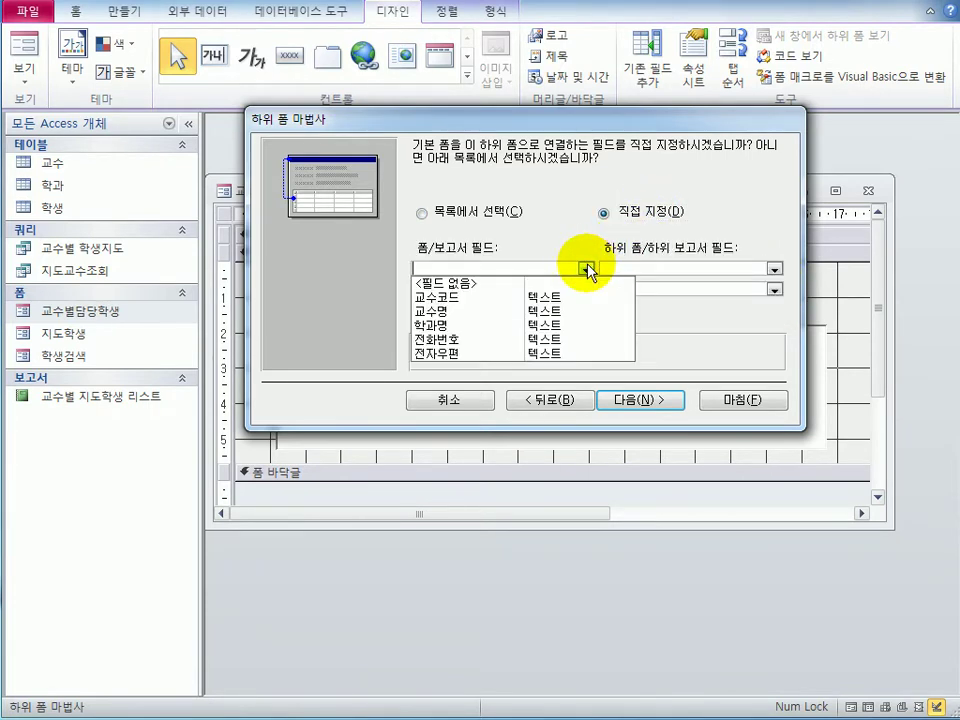
click(583, 298)
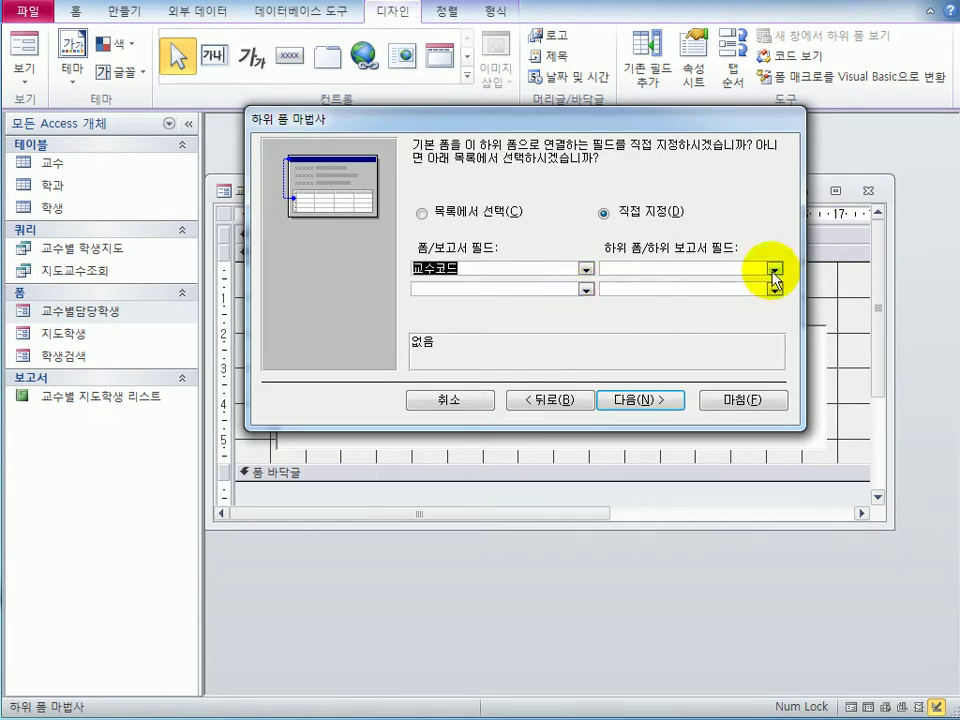
click(775, 269)
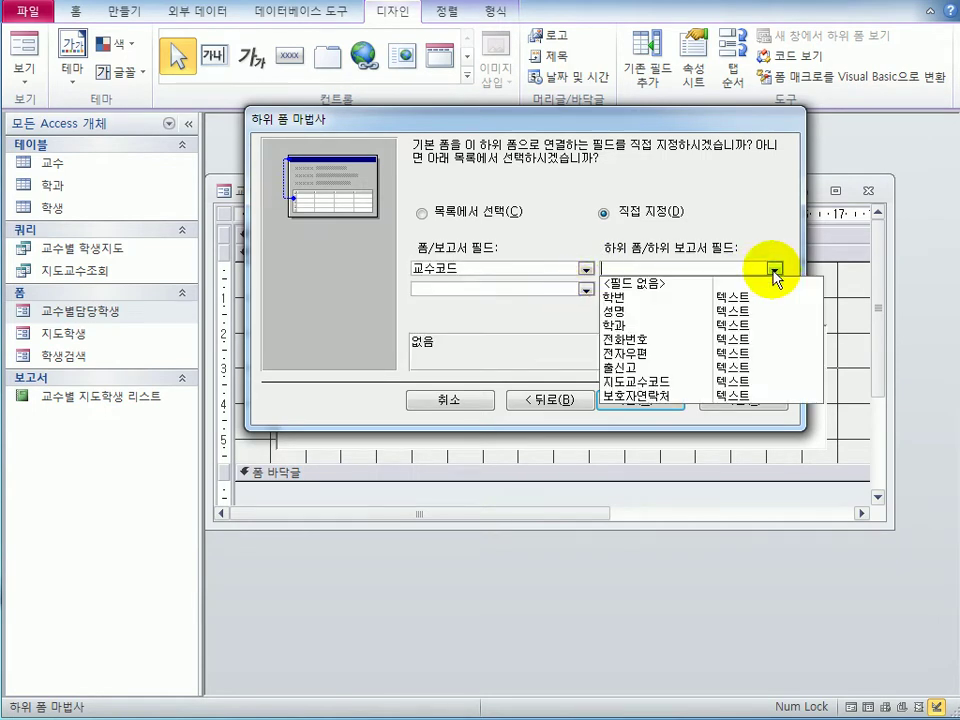
click(760, 382)
Link the subform with the suggested 교수코드 option from the list and finish the wizard, keeping the name 지도학생
click(478, 212)
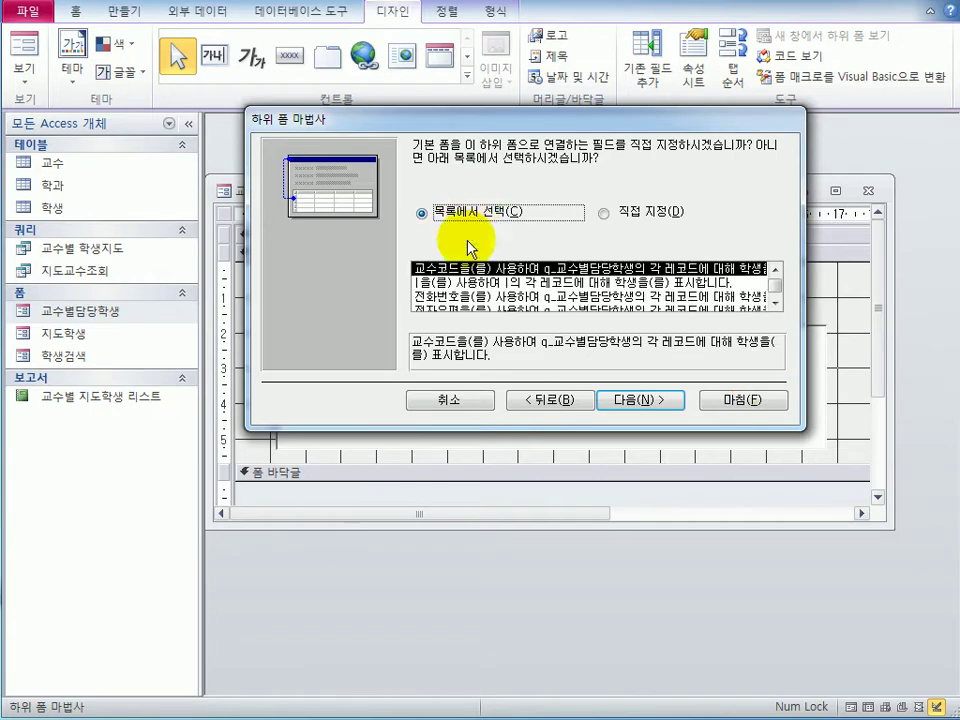
click(645, 400)
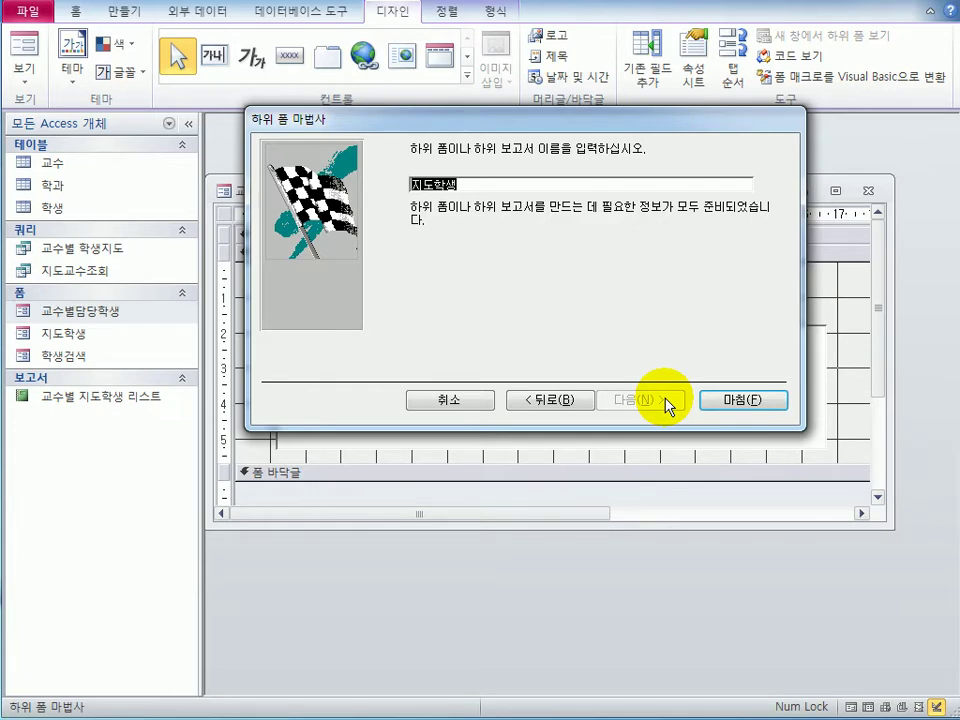
click(739, 401)
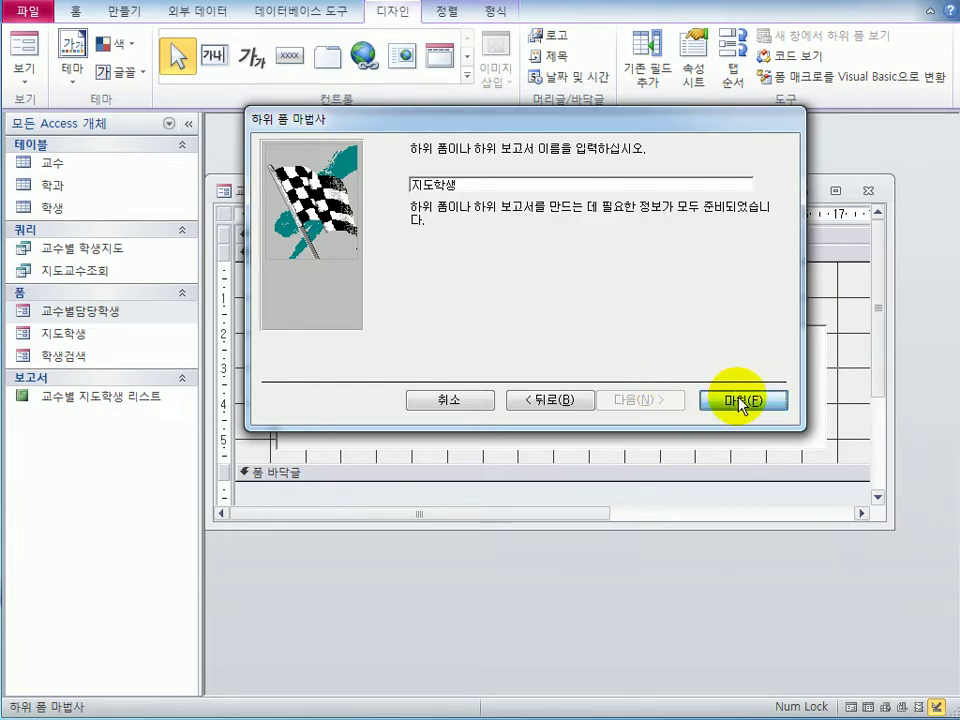
Display the 교수별담당학생 form in form view to check its subform, and close it with the design changes saved
click(24, 50)
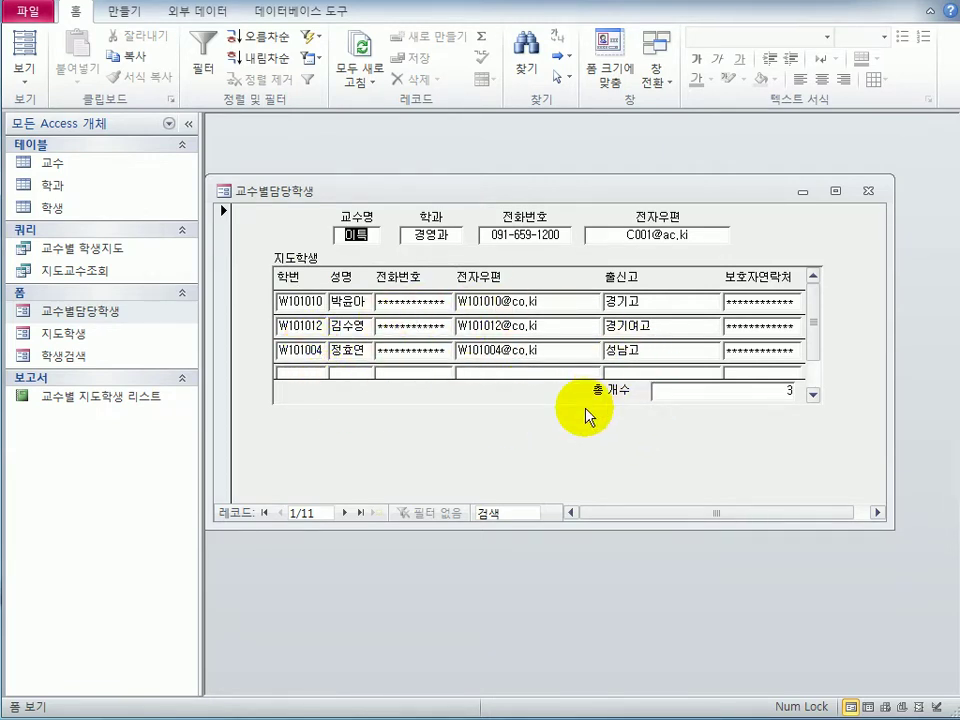
click(868, 190)
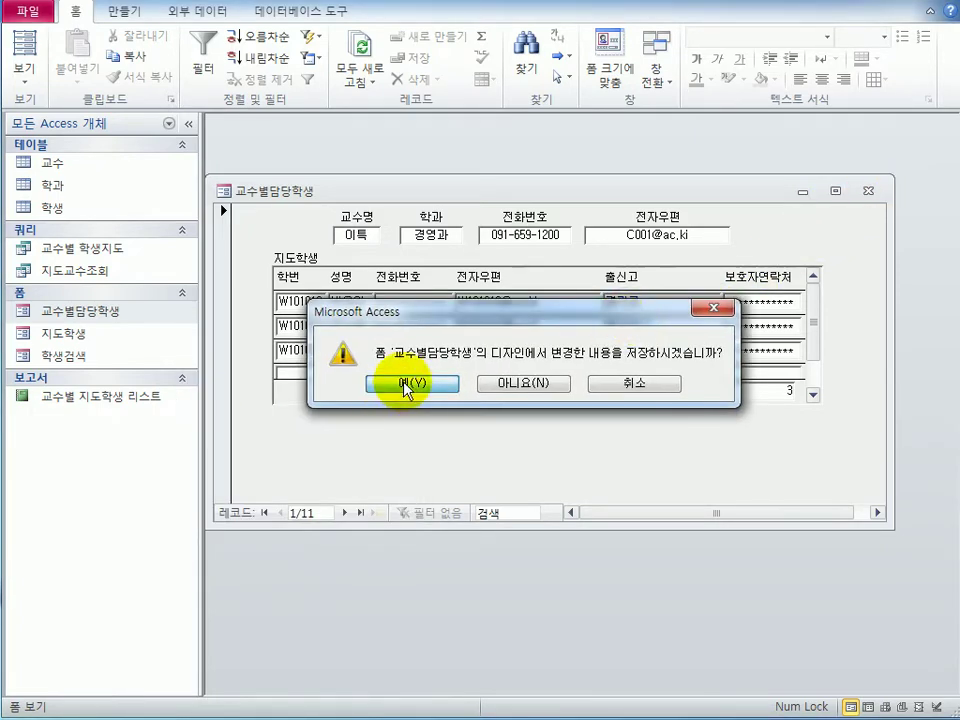
click(407, 386)
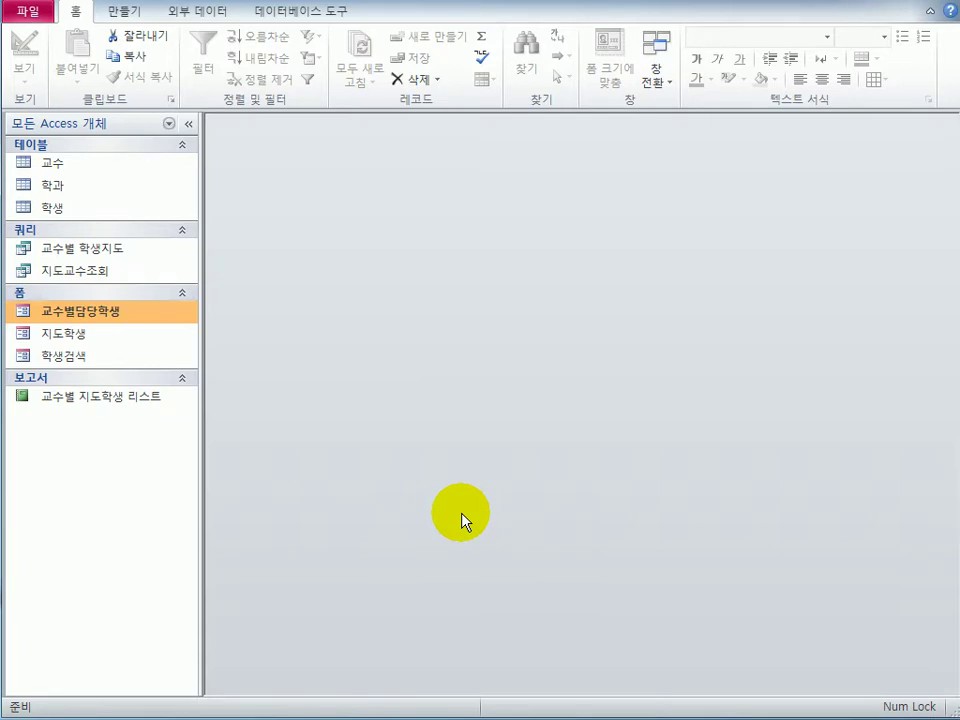
Open the 학생검색 form in design view, and reposition and enlarge its window to show all header and body controls
click(113, 366)
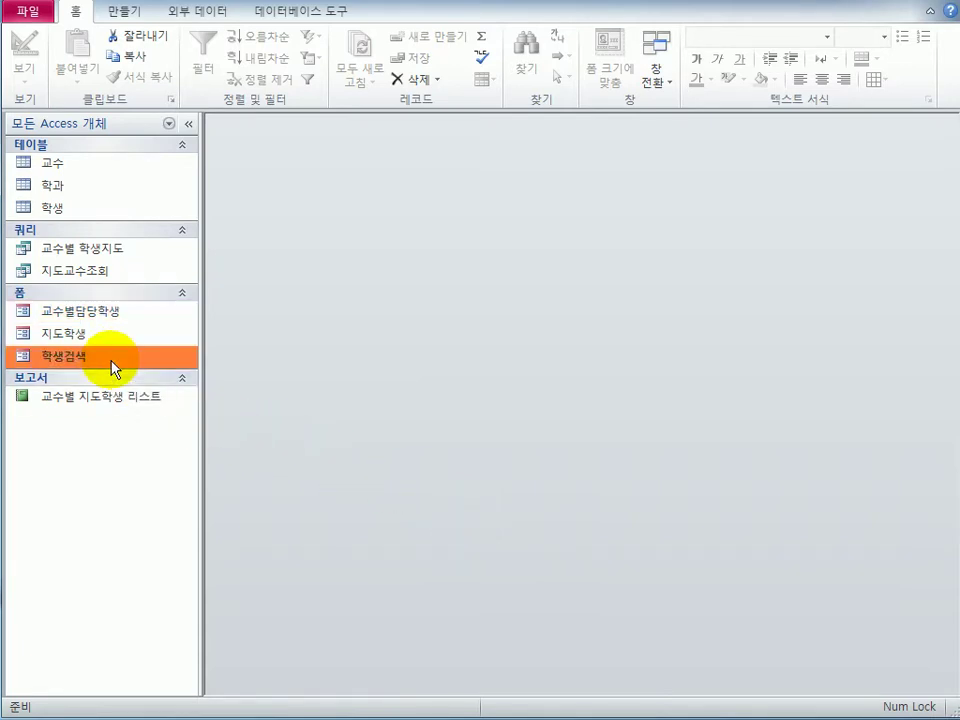
right_click(105, 360)
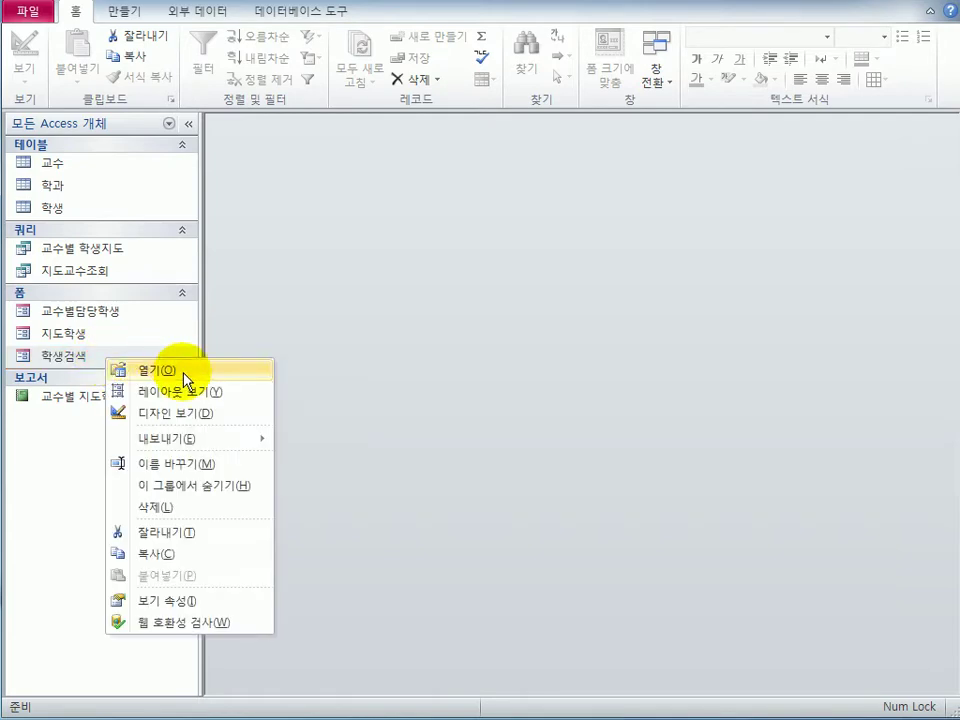
click(189, 413)
drag(623, 324, 381, 176)
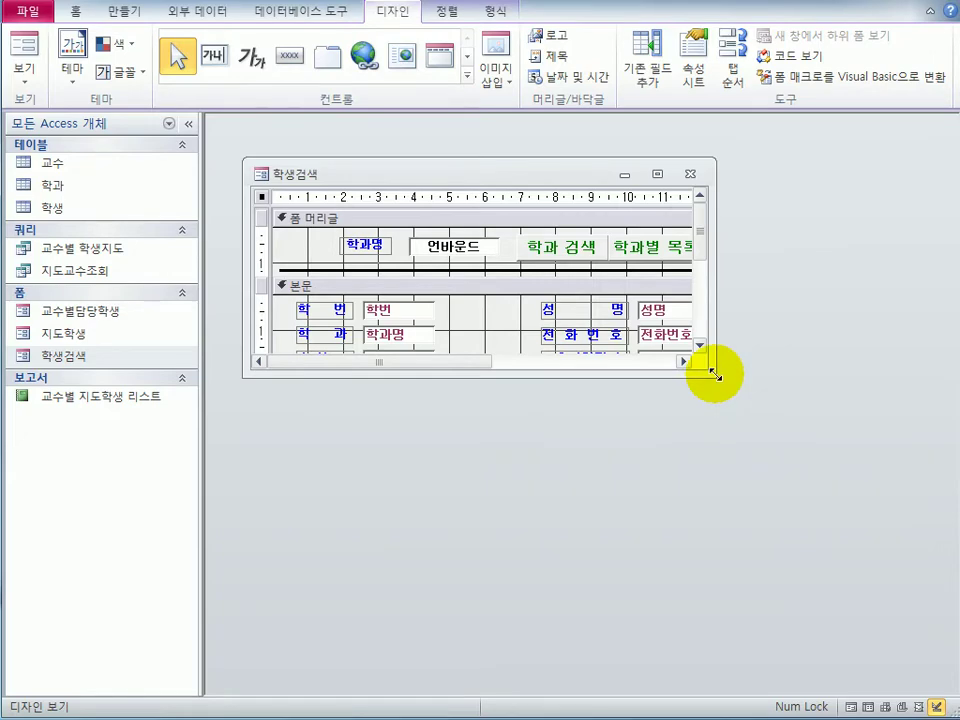
drag(716, 377, 902, 486)
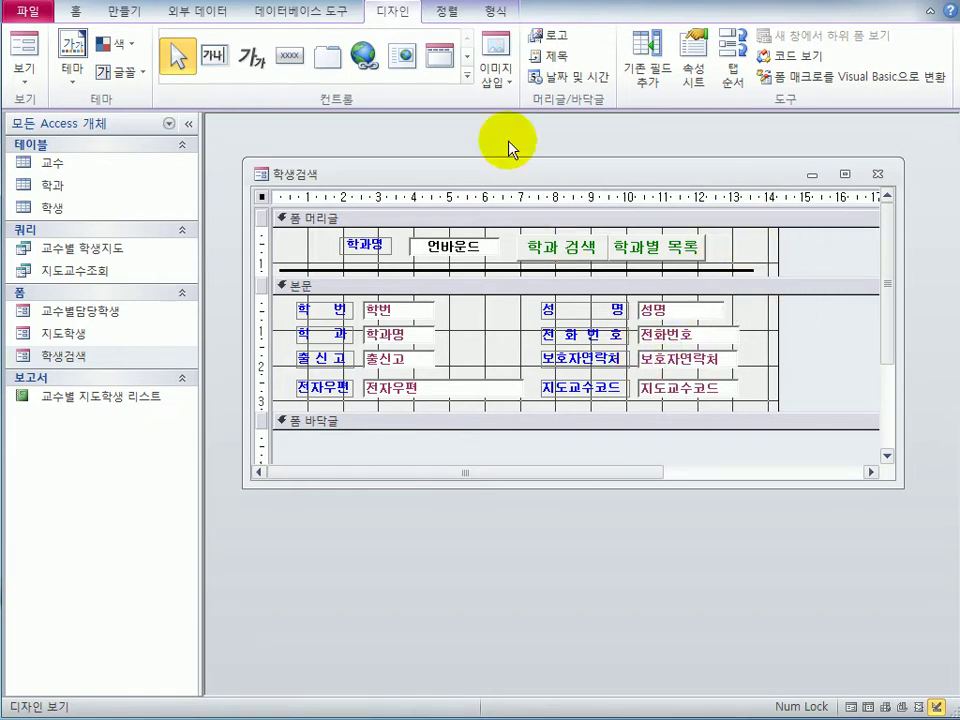
Draw a command button beside 학과별 목록 in the form header and assign it the 폼 닫기 action from 폼 작업
click(467, 77)
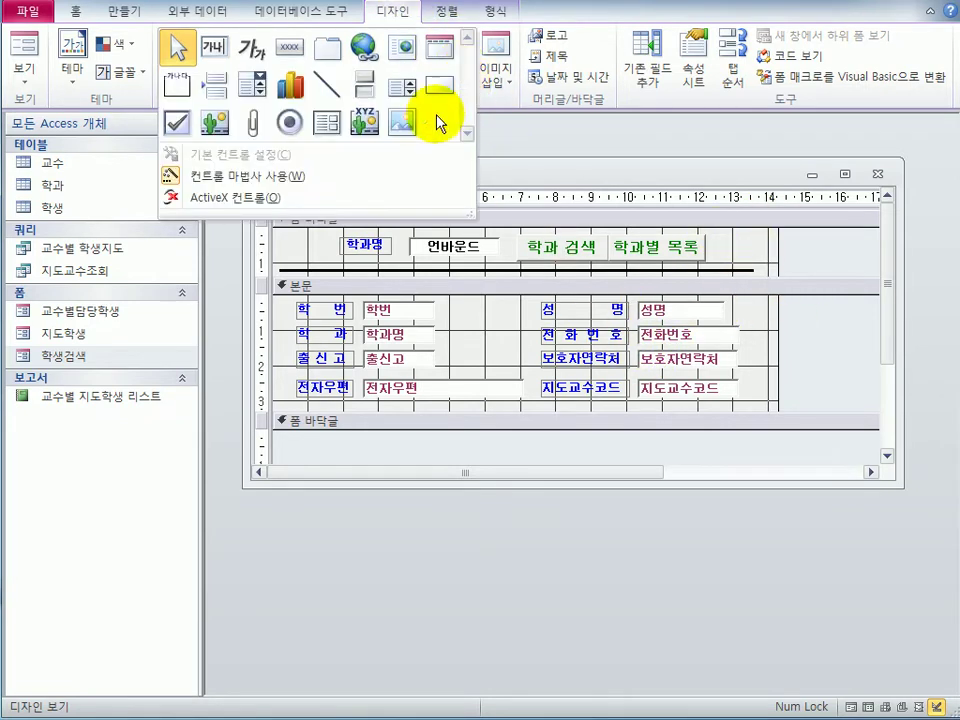
click(291, 52)
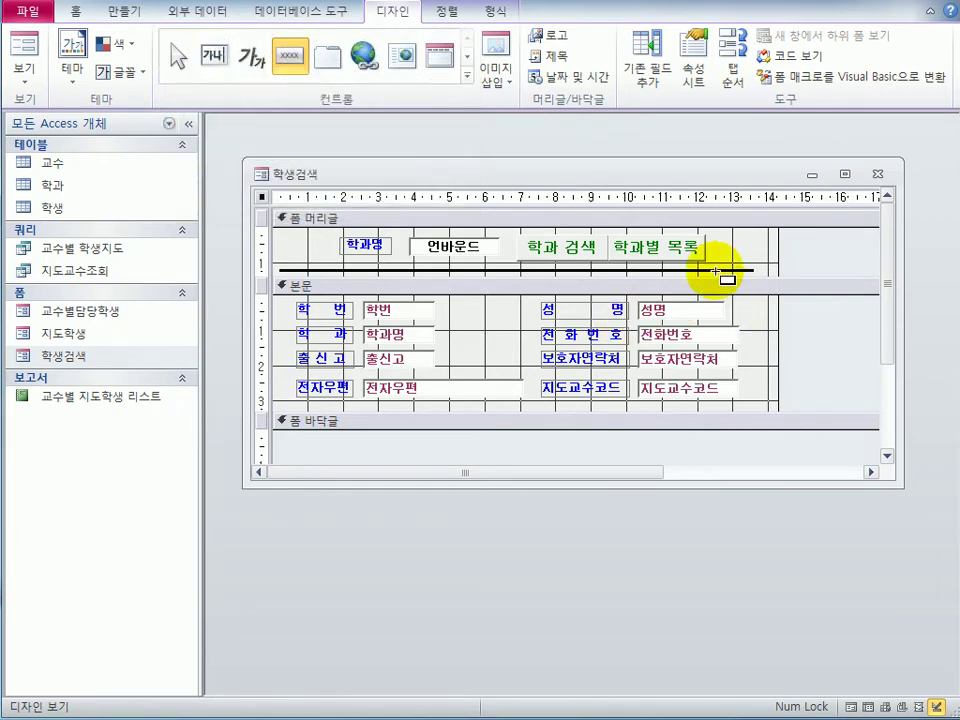
drag(707, 240, 764, 262)
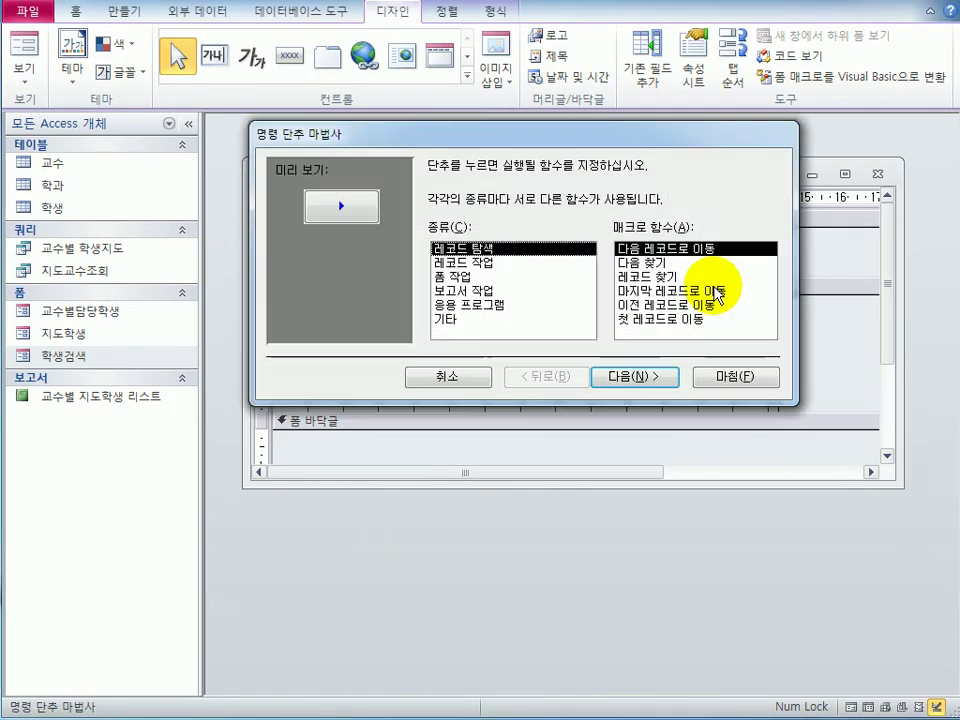
click(485, 278)
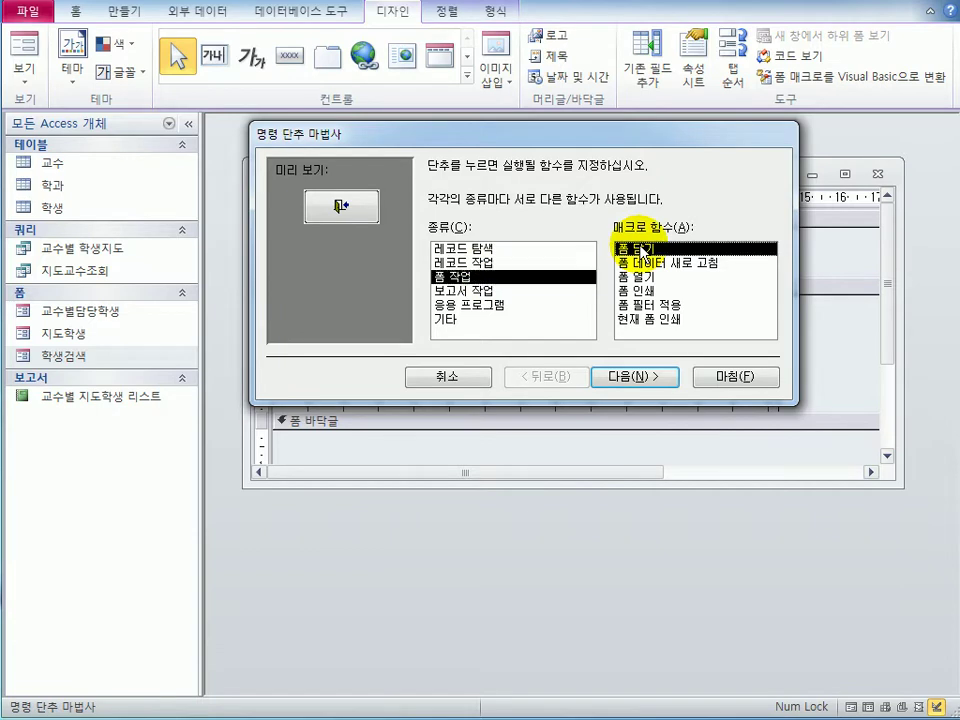
click(645, 381)
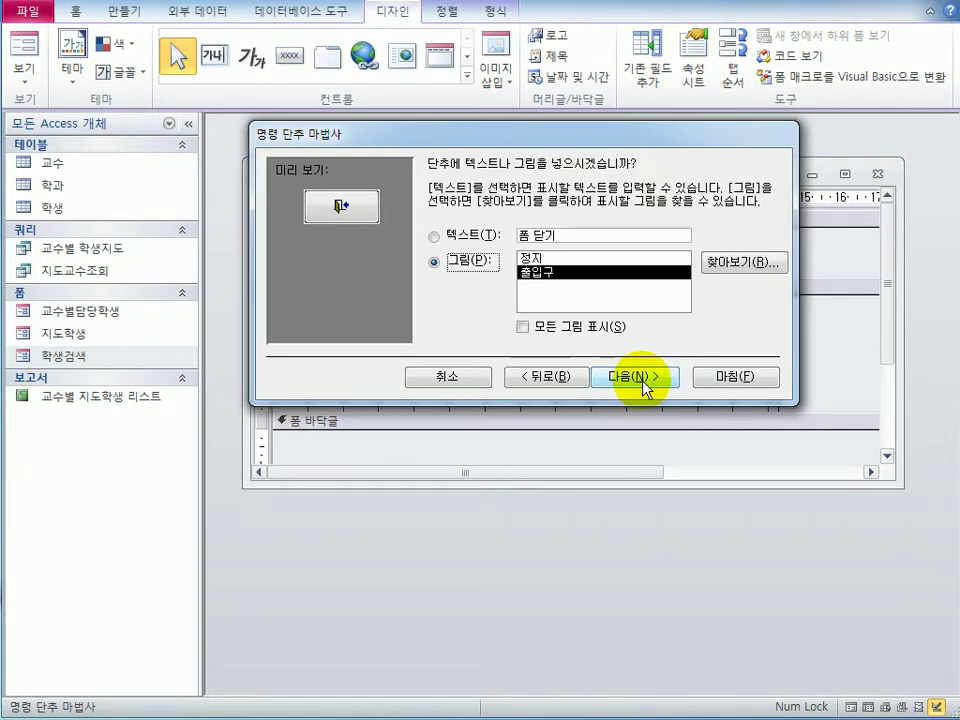
Give the new command button the text caption 닫기 and the name cmd닫기, and finish the wizard
click(467, 236)
drag(548, 236, 520, 236)
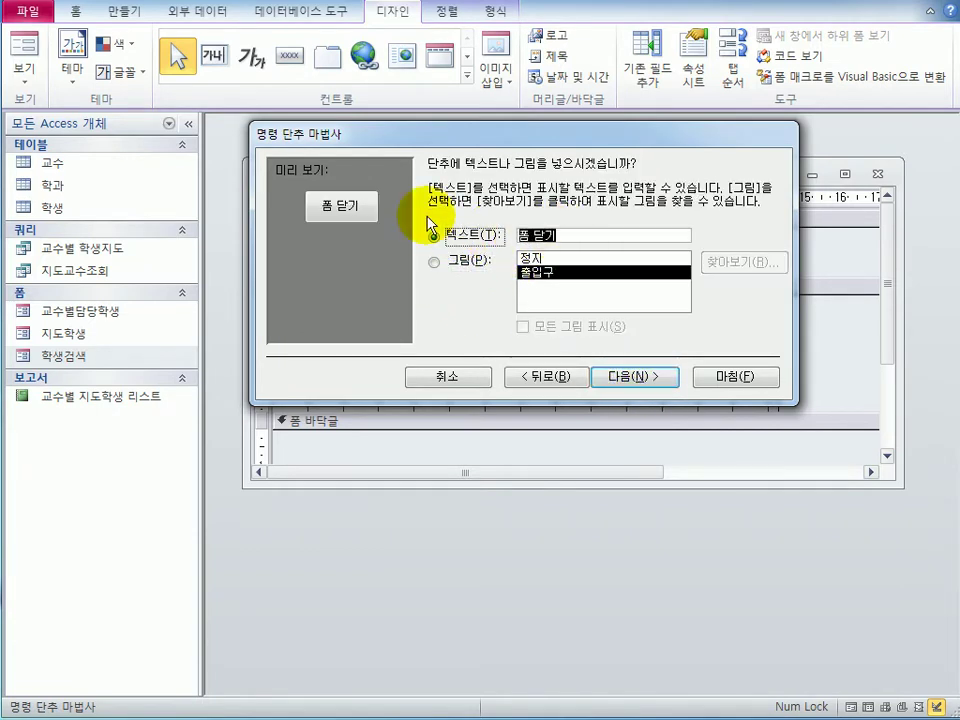
text(닫ㄱ)
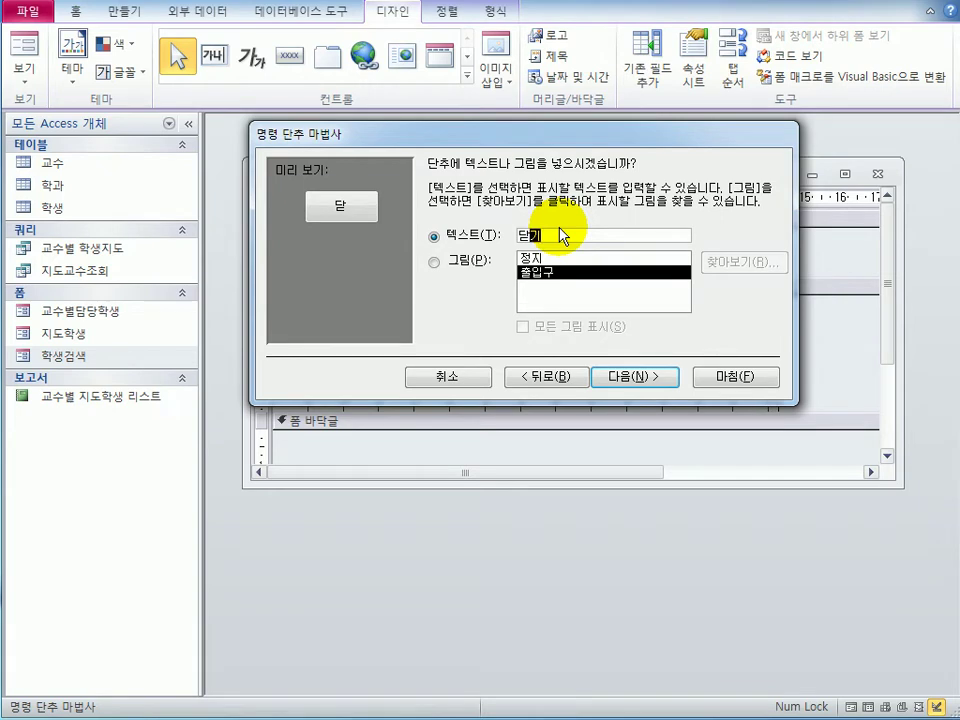
click(660, 380)
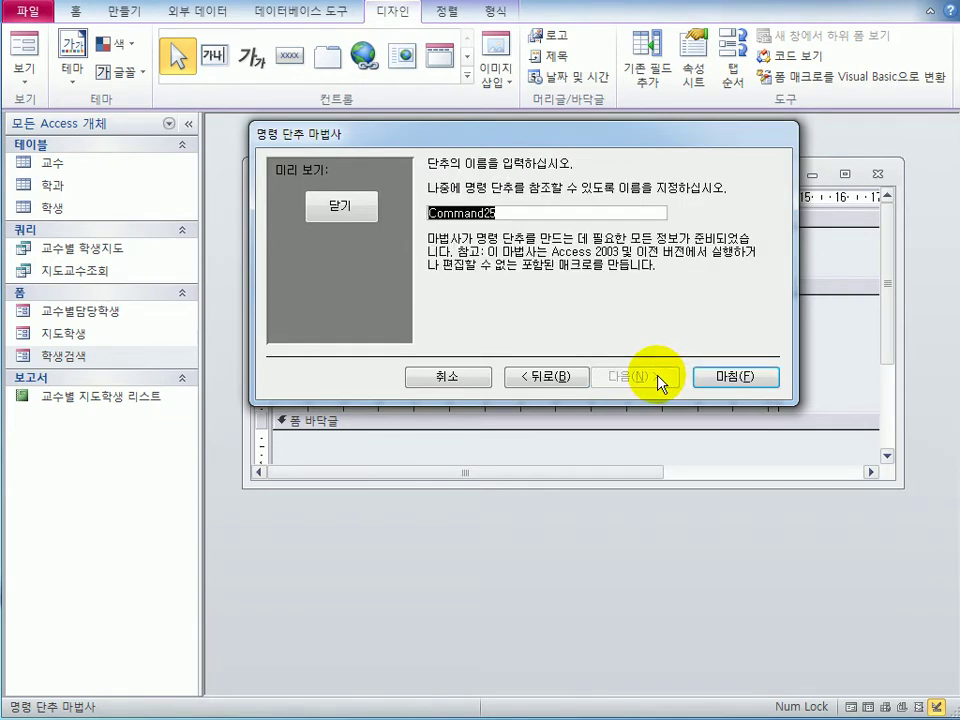
text(cmdㄷ)
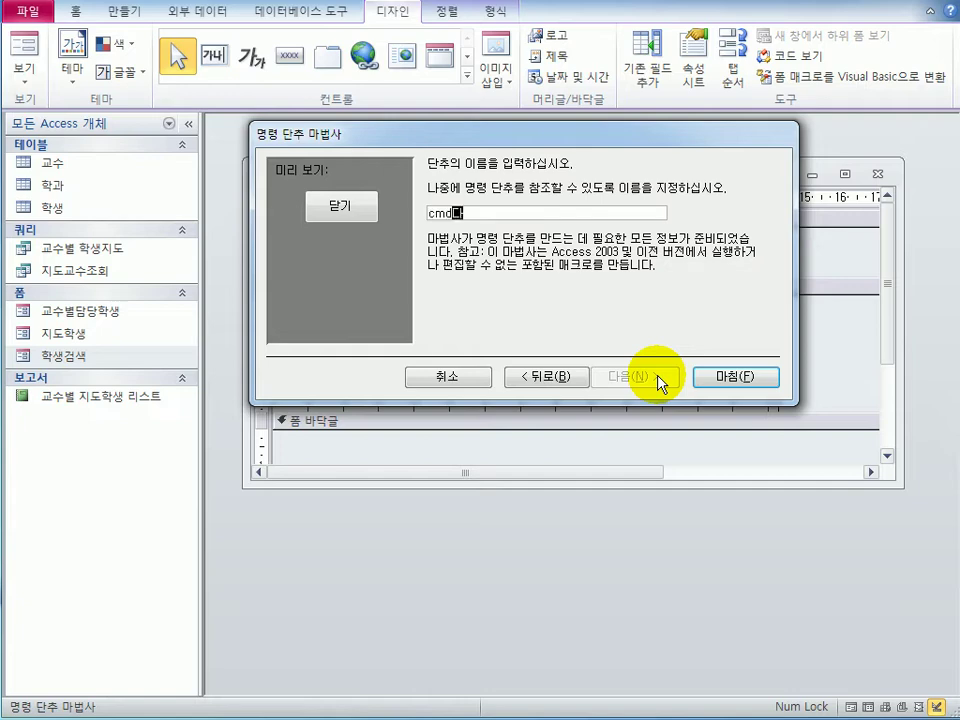
text(기)
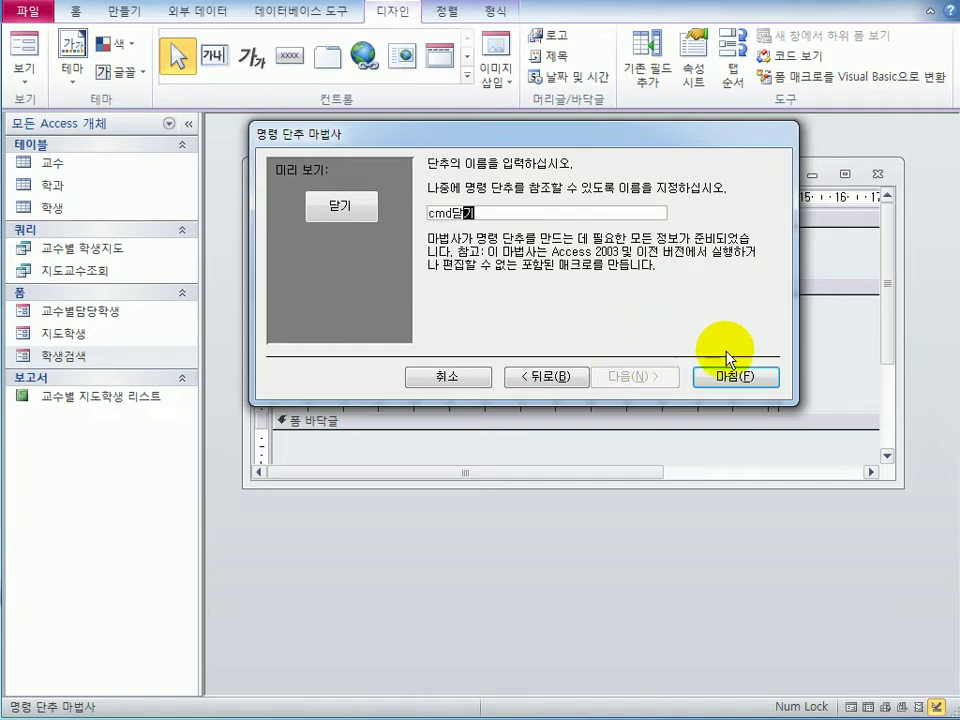
click(735, 376)
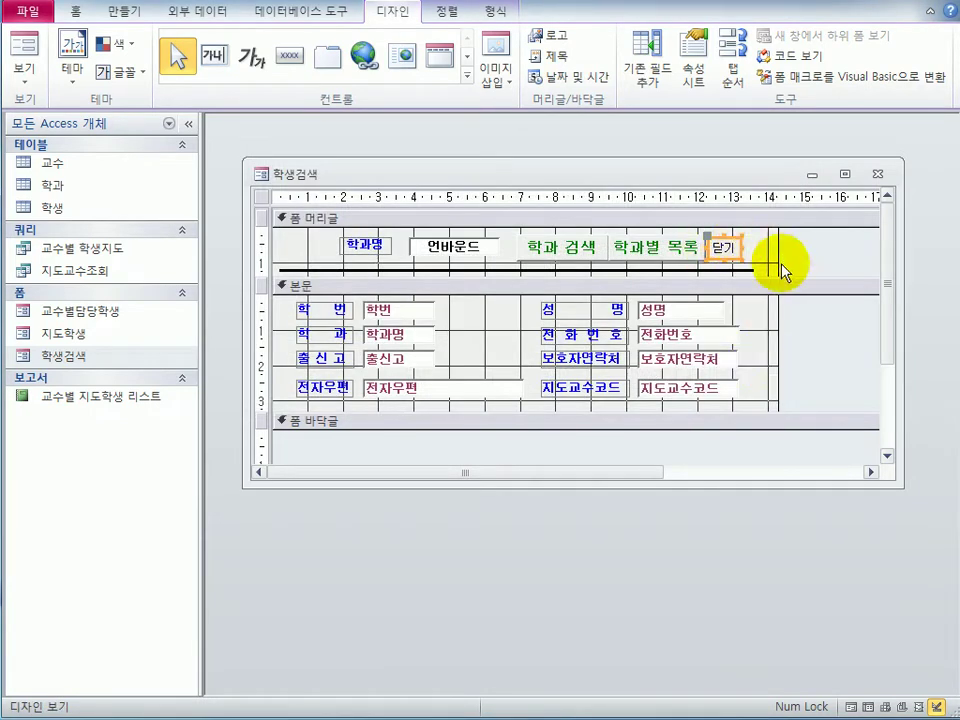
Adjust the position and size of the 닫기 button so it fits beside the 학과별 목록 button
click(738, 252)
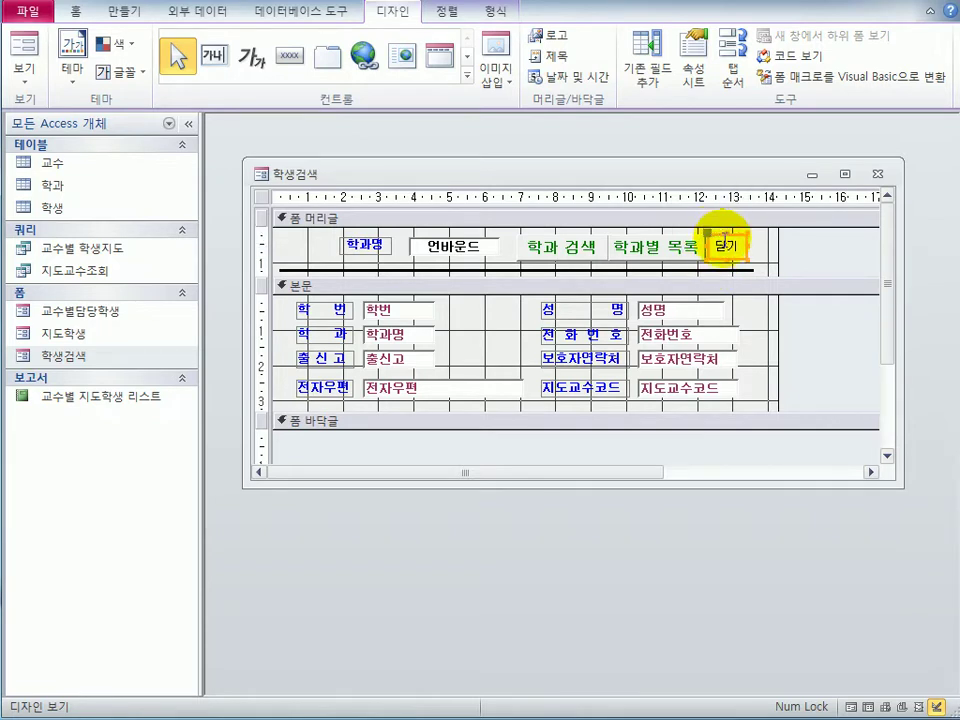
click(730, 240)
key(Escape)
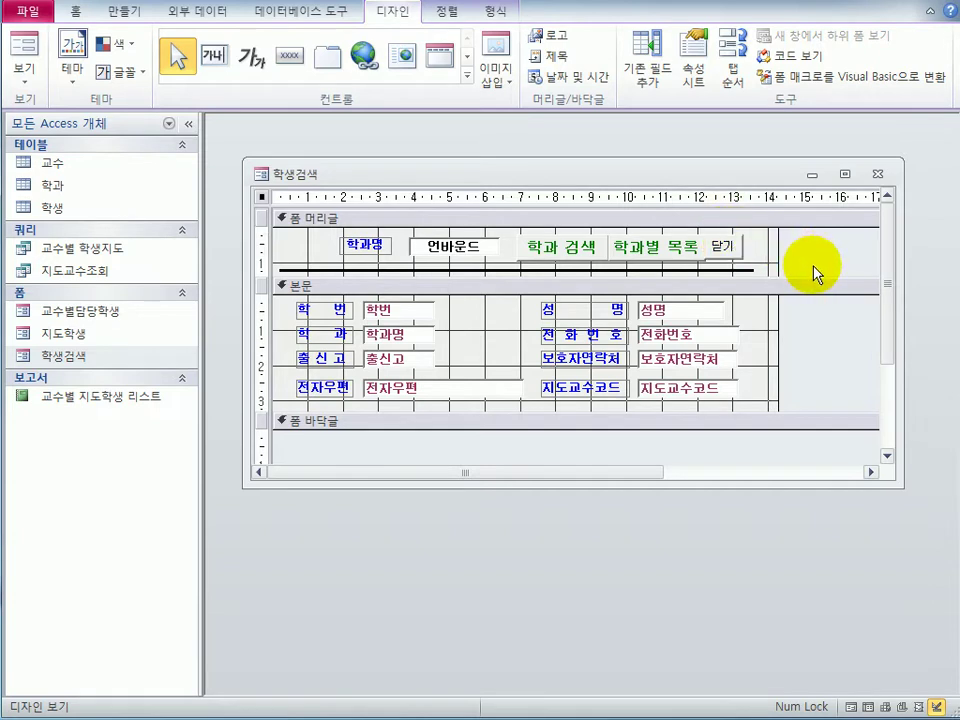
click(736, 253)
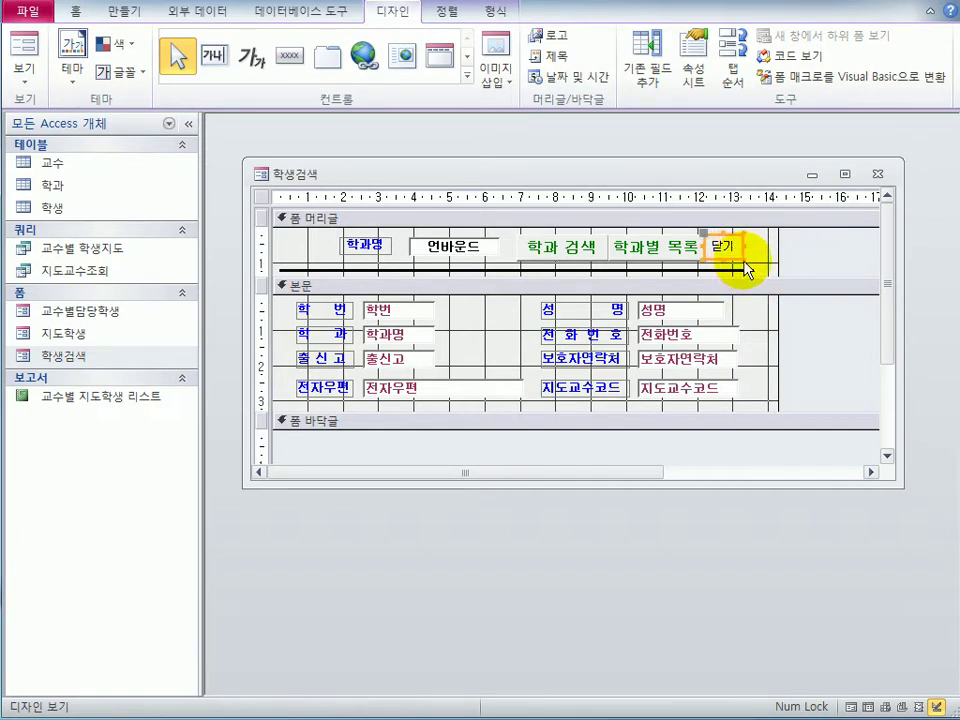
key(Escape)
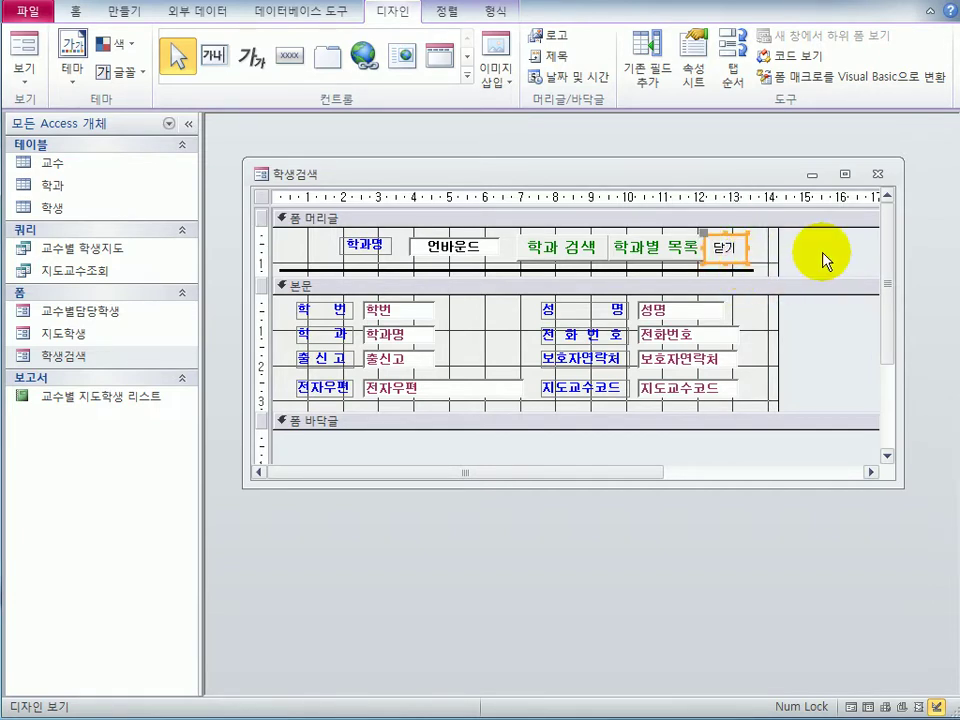
click(826, 292)
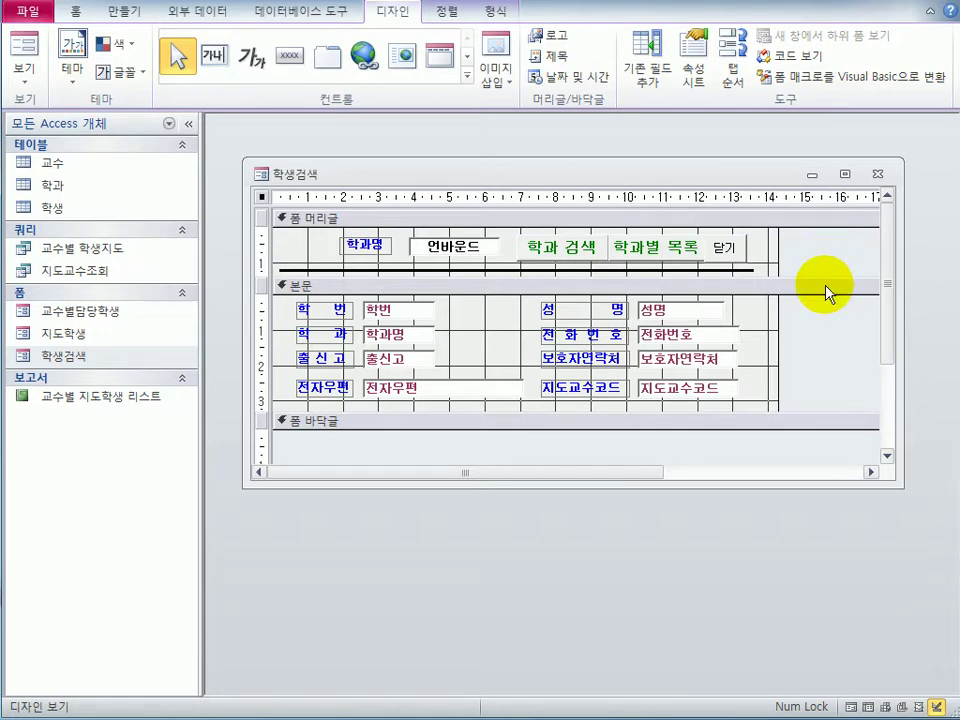
Check the 닫기 button in form view and fine-tune its alignment with the neighbouring header buttons in design view
click(26, 47)
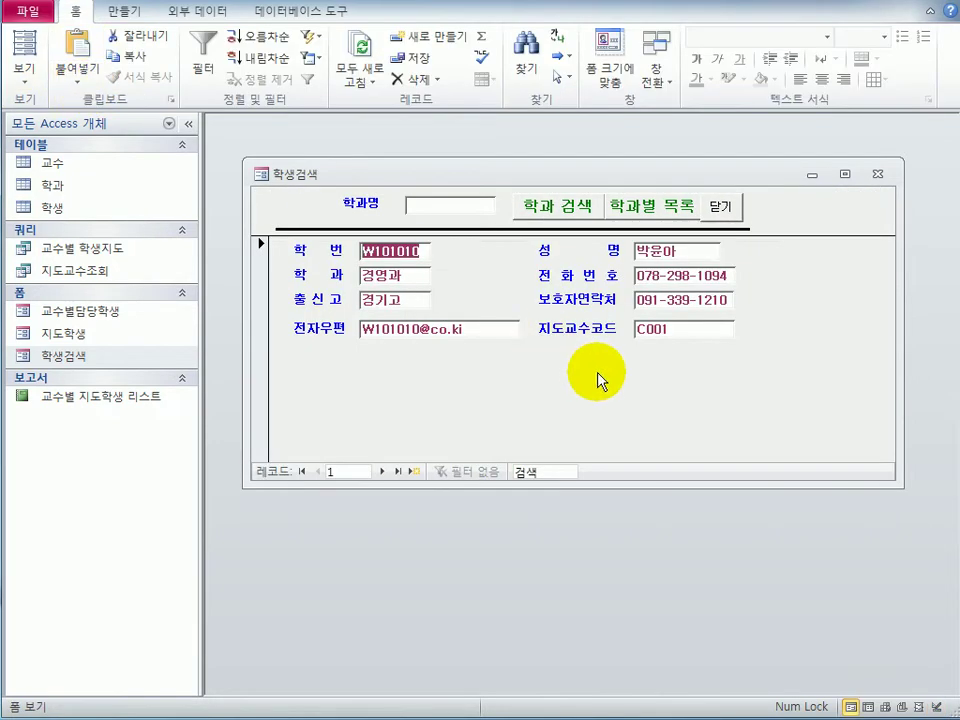
click(24, 90)
click(50, 317)
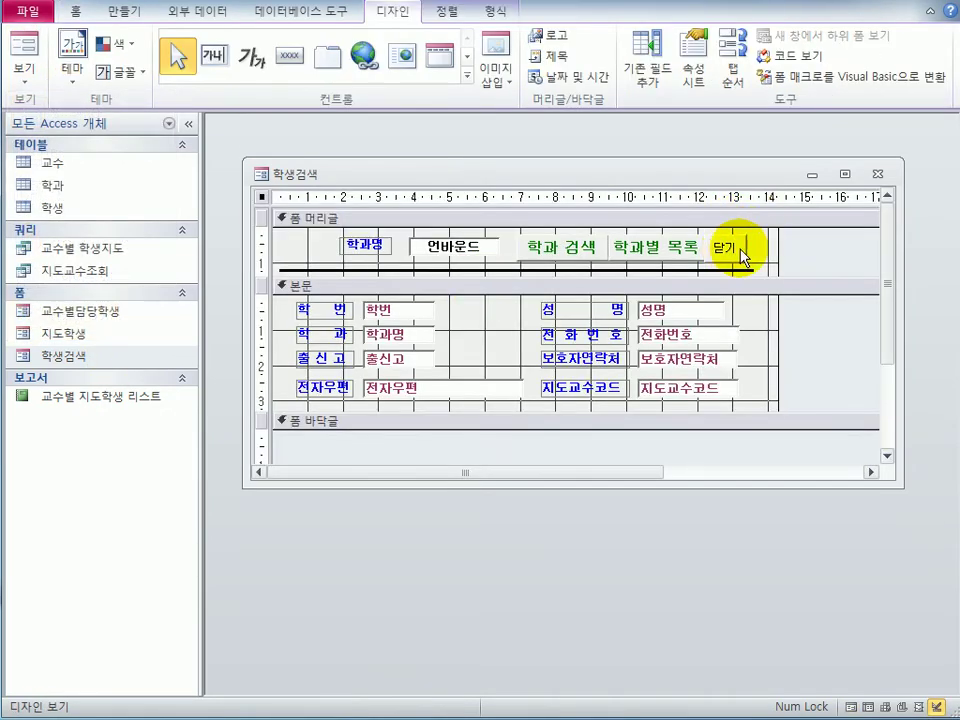
click(742, 256)
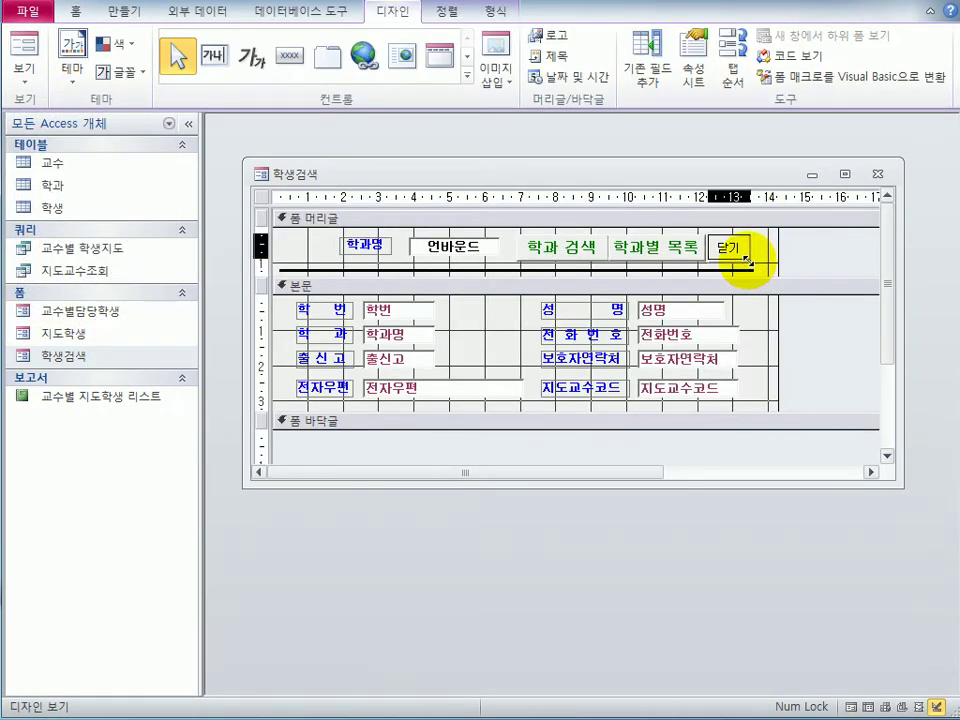
click(827, 266)
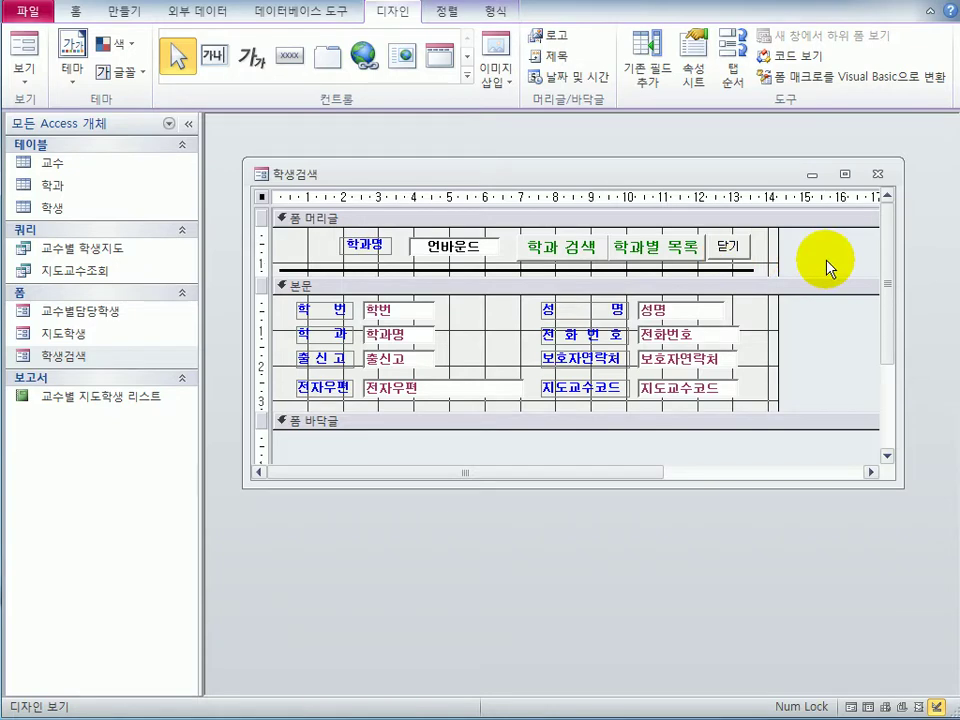
Test the 닫기 button in form view and save the design changes to the 학생검색 form as it closes
click(24, 60)
click(727, 207)
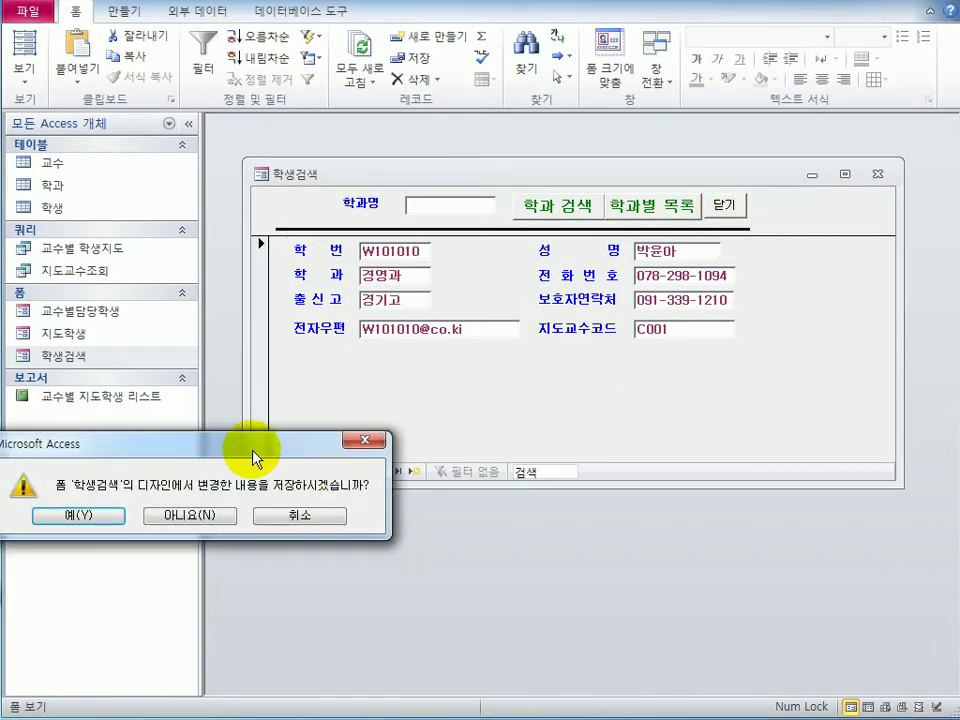
drag(257, 460, 579, 347)
click(447, 381)
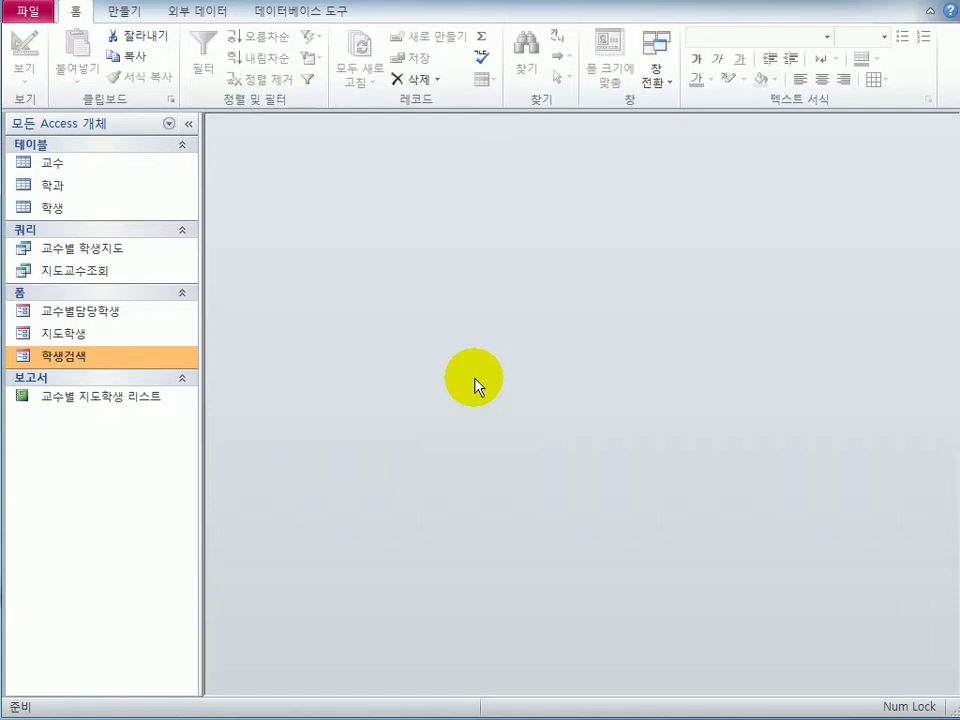
Open the 교수별 지도학생 리스트 report in design view and reposition its window to show the full layout
click(118, 400)
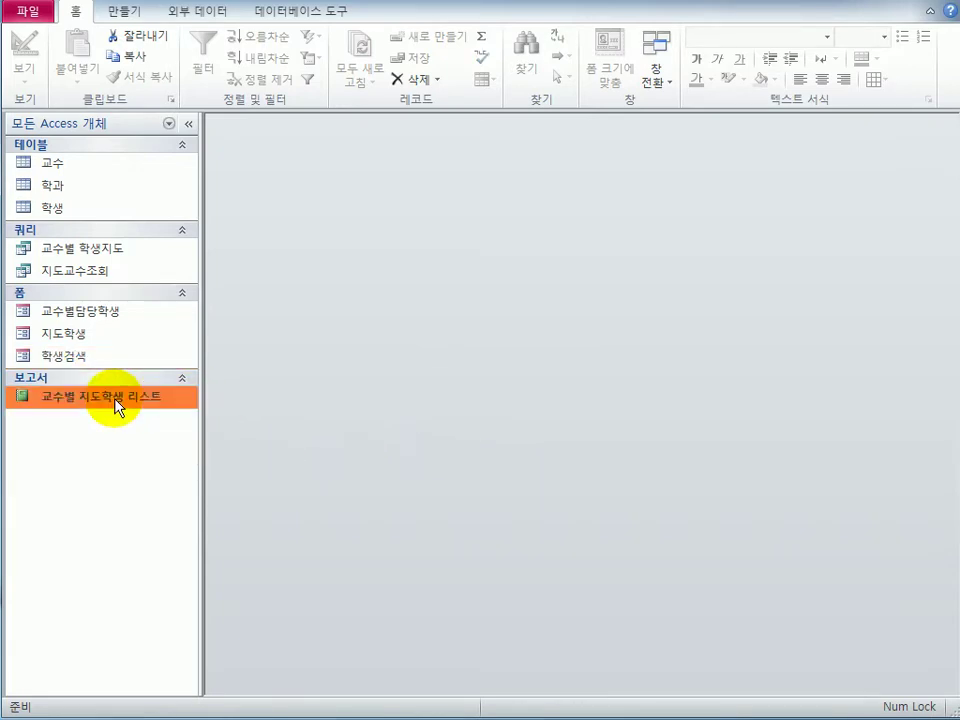
right_click(118, 404)
click(229, 455)
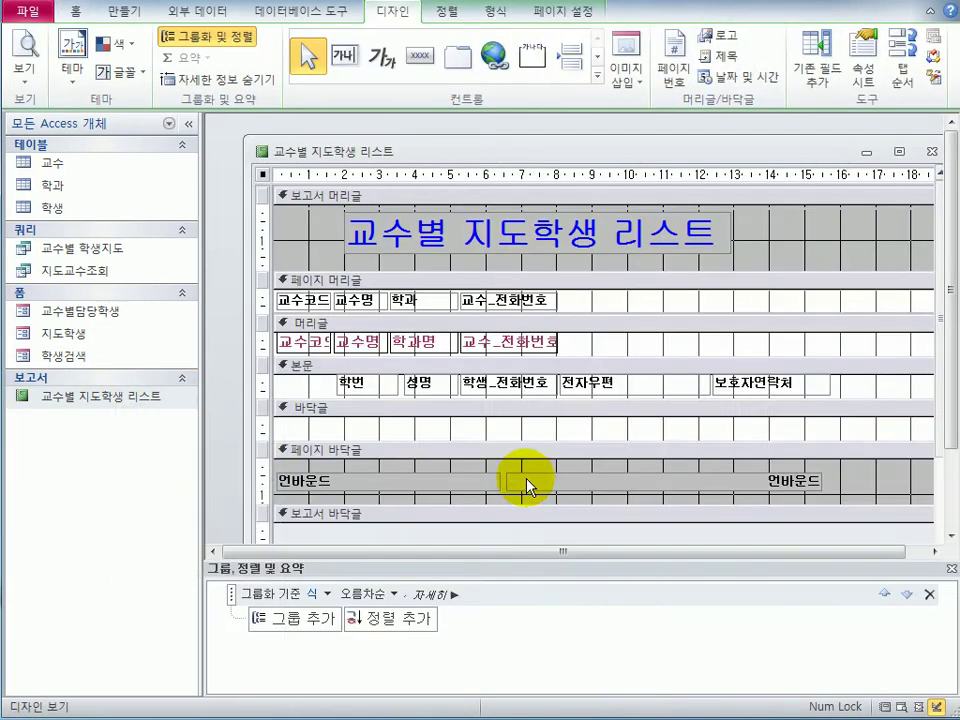
drag(561, 158, 520, 150)
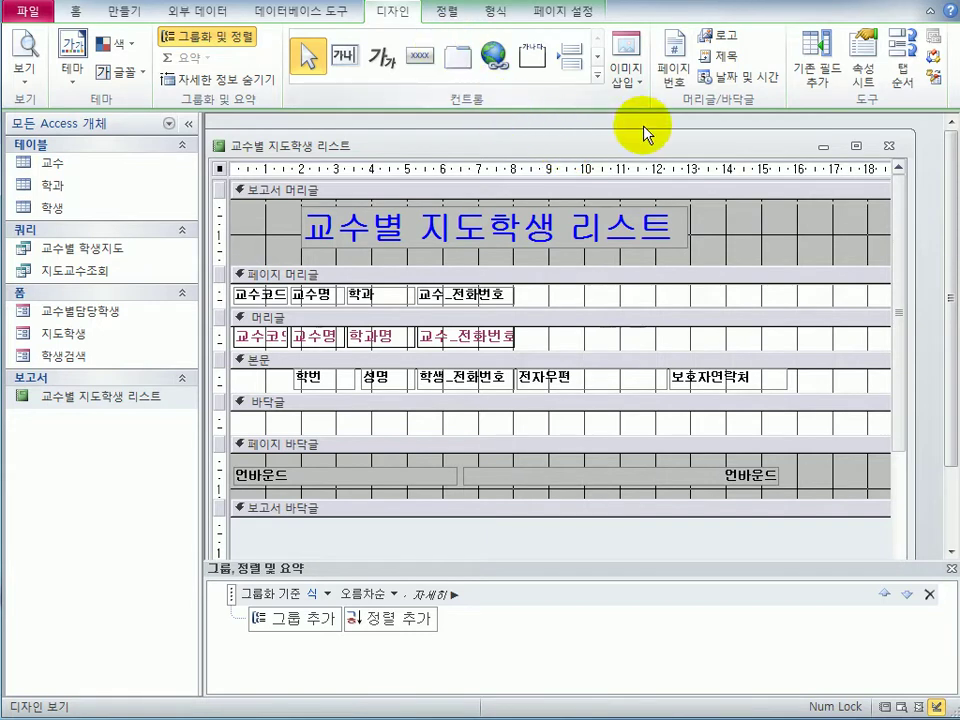
Set the report's record source (레코드 원본) to the 교수별 학생지도 query
click(858, 75)
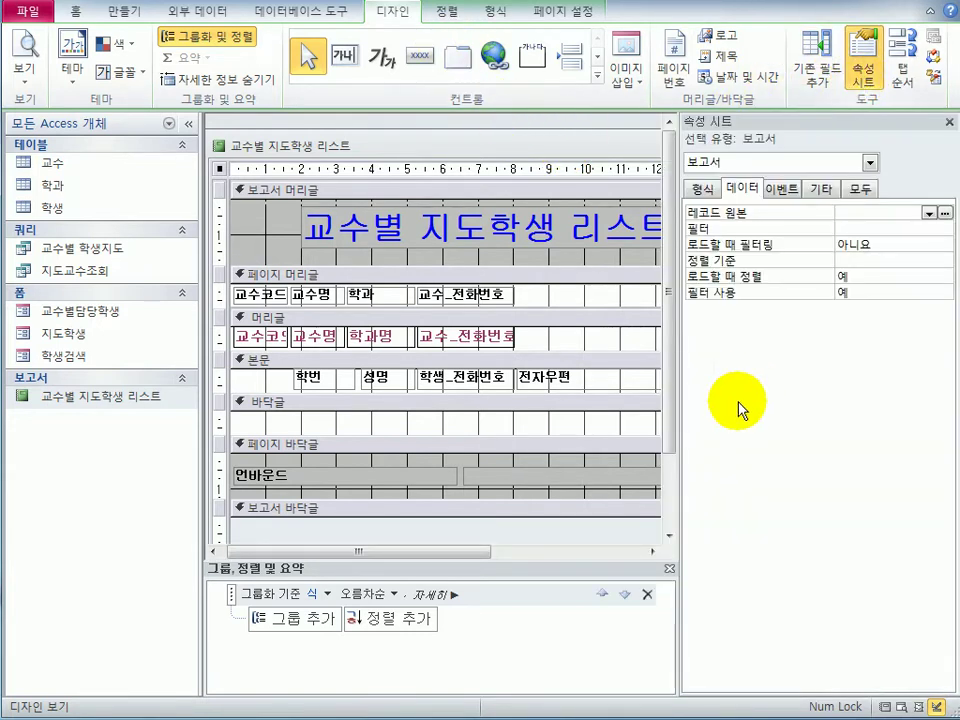
click(930, 213)
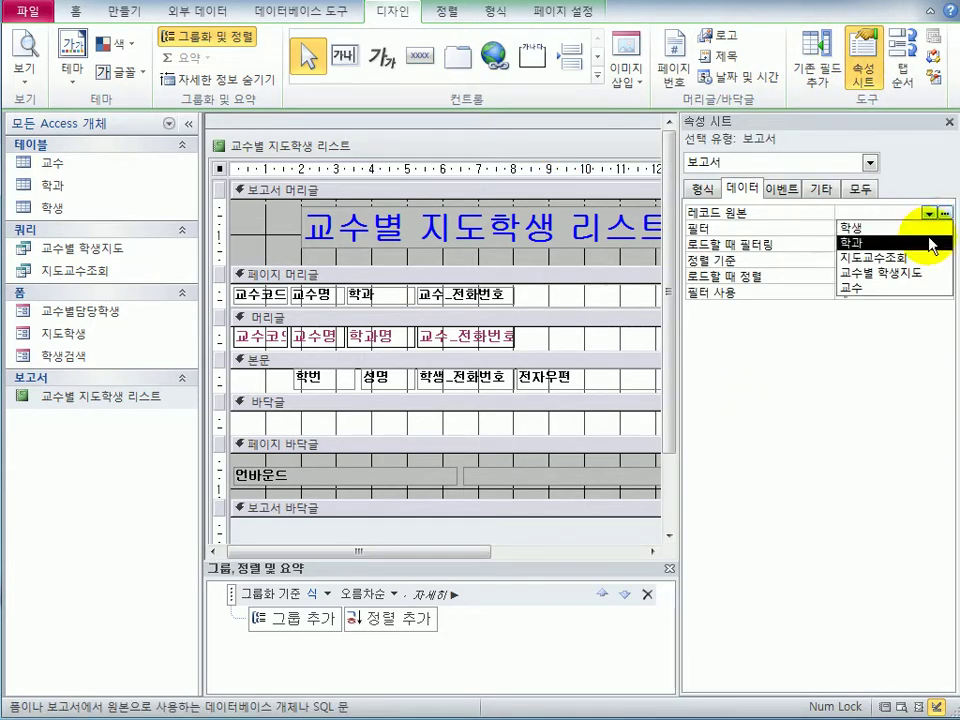
click(930, 273)
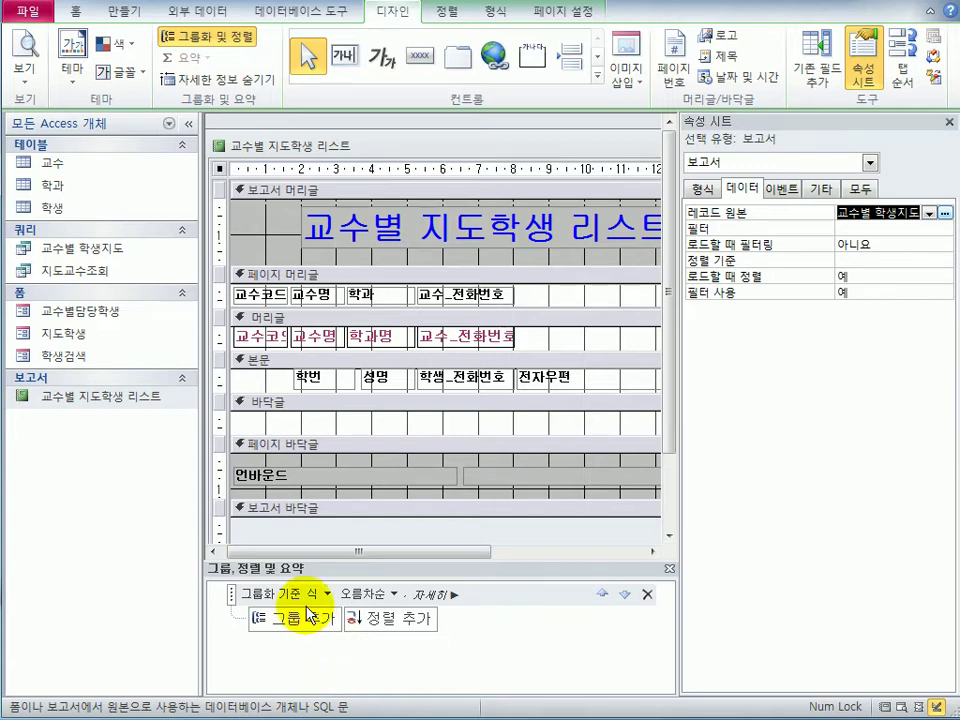
Group the report by 교수코드 and choose to display the group's header section (머리글 구역 표시)
click(327, 594)
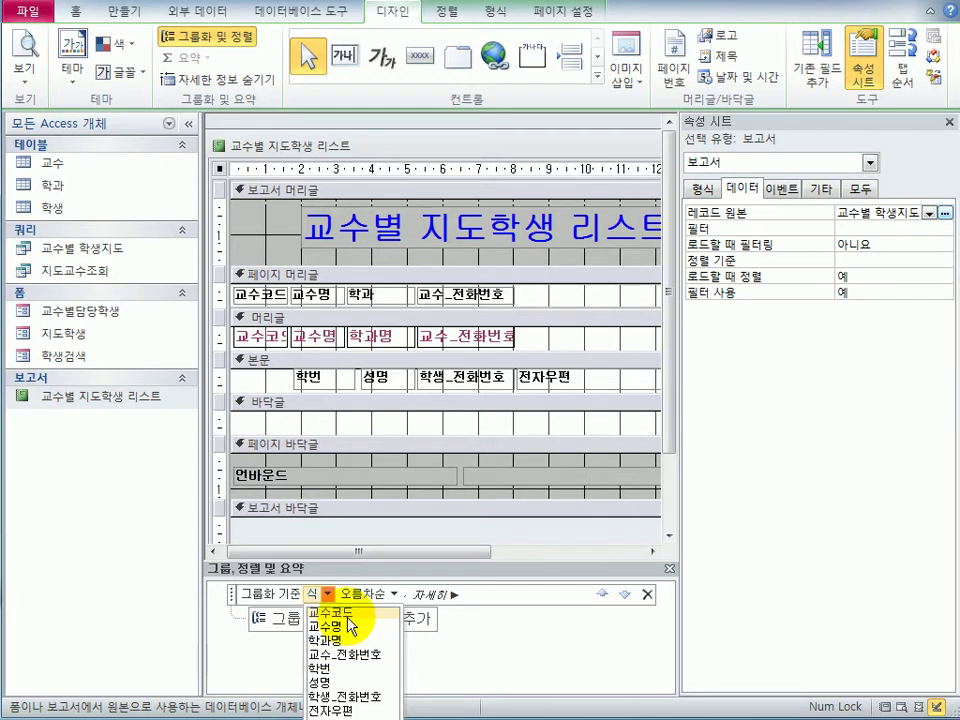
click(340, 611)
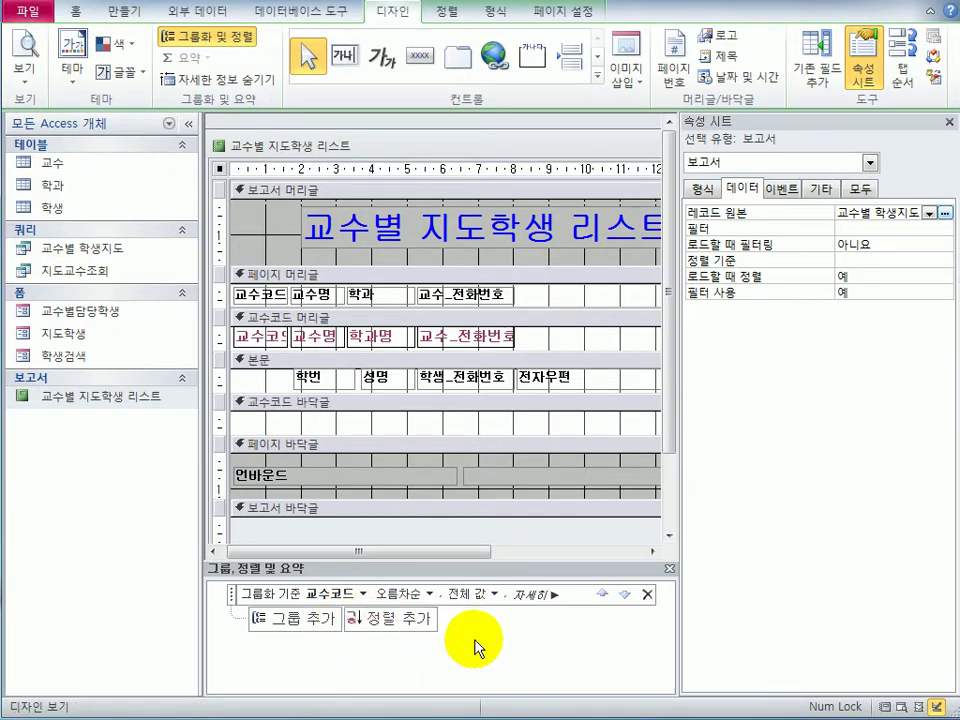
click(524, 595)
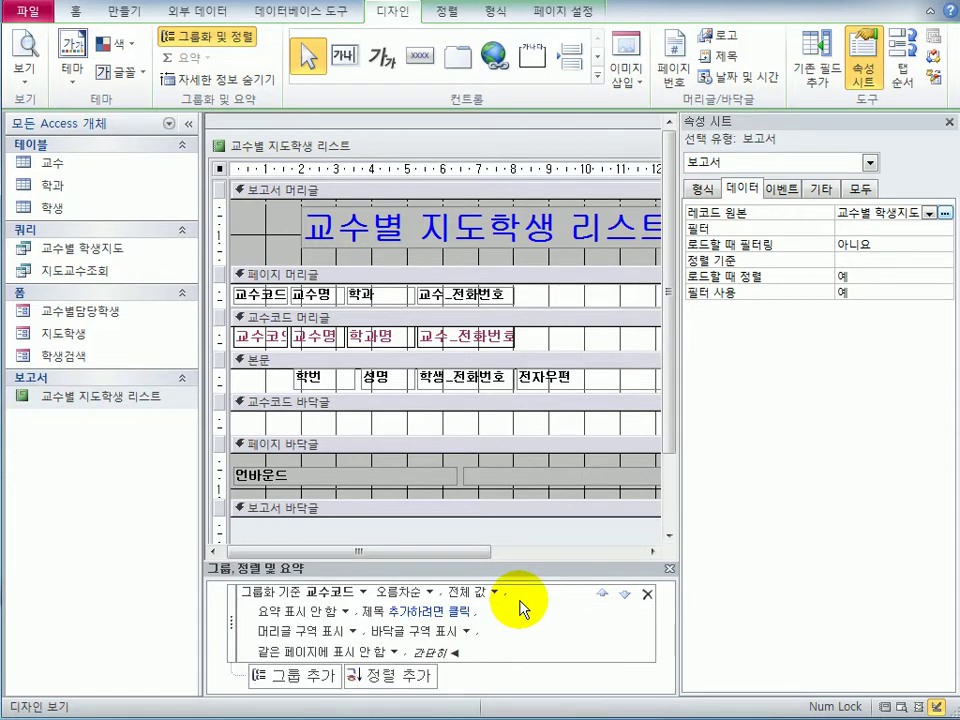
click(353, 633)
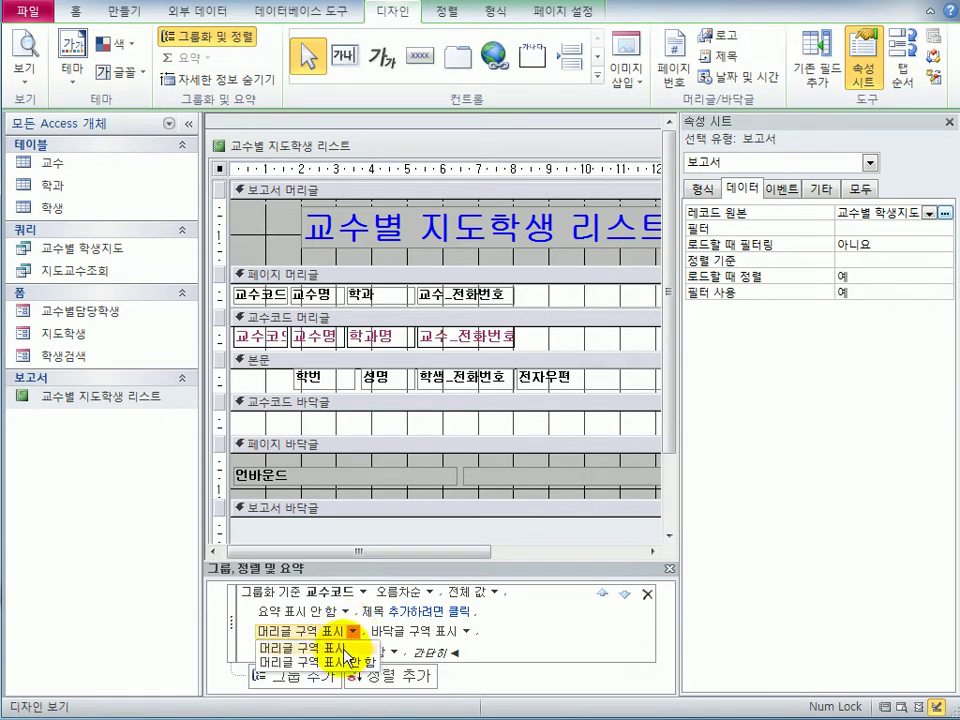
click(345, 648)
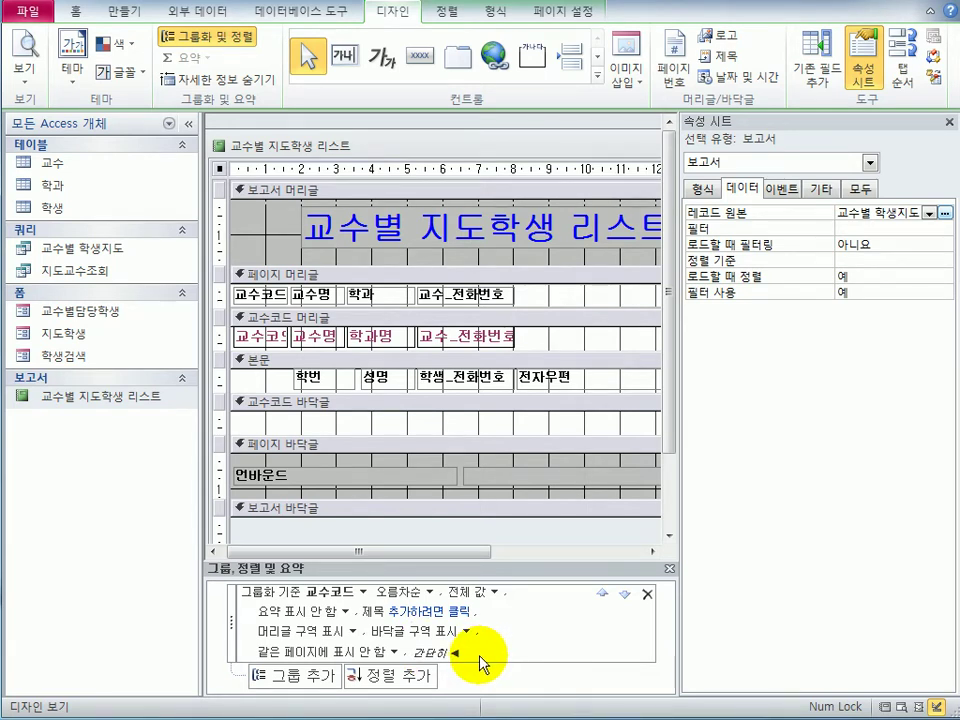
click(355, 632)
click(268, 652)
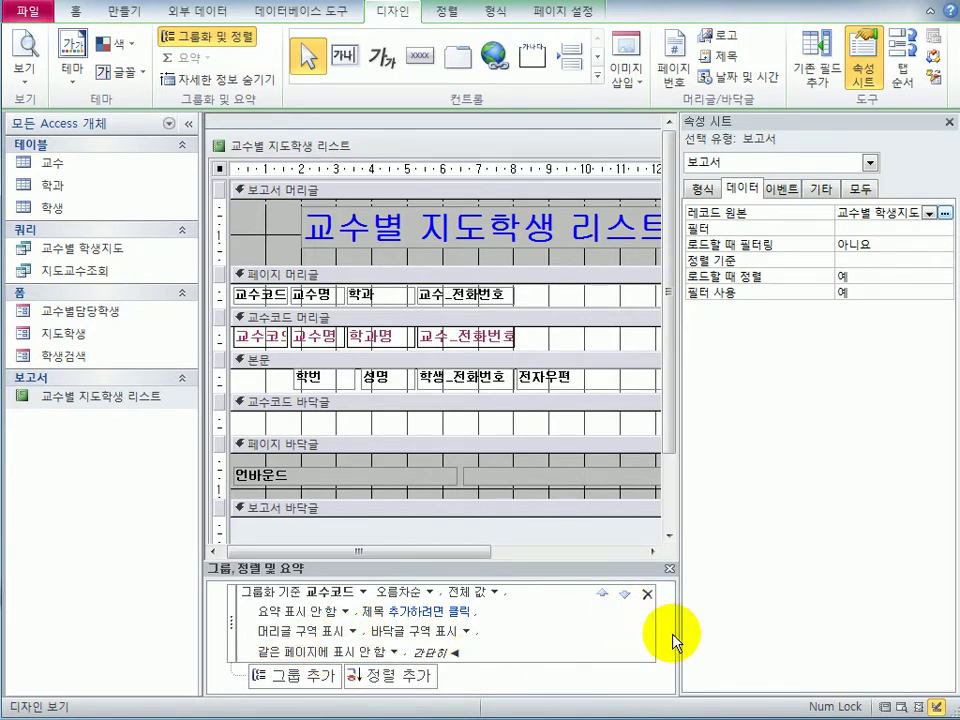
Set the control source (컨트롤 원본) of the txt날짜 text box in the page footer to =Date()
click(334, 479)
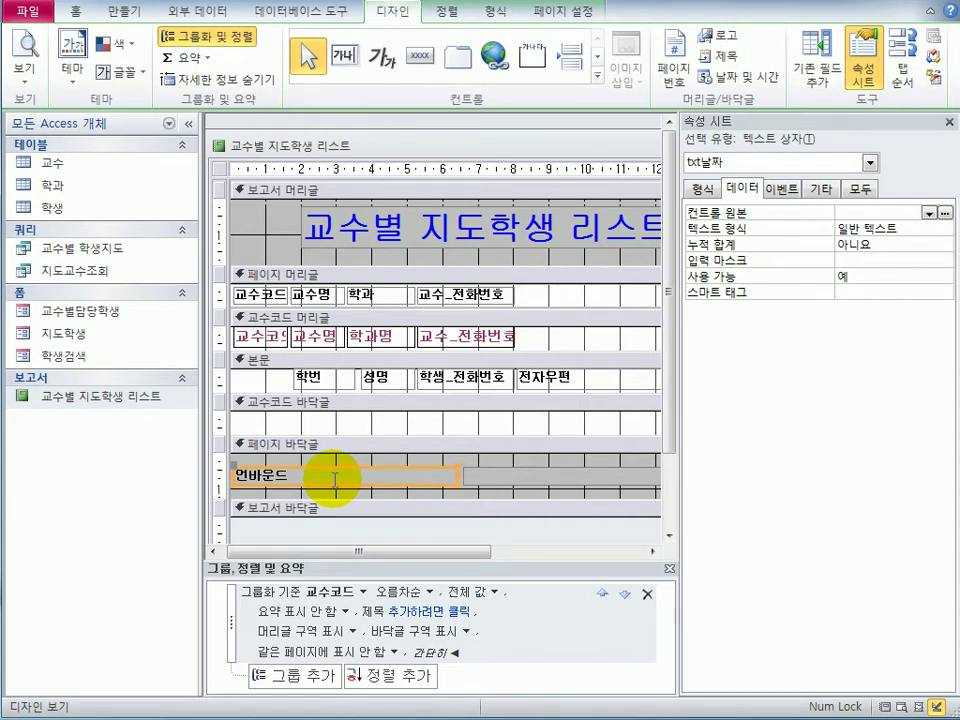
click(845, 211)
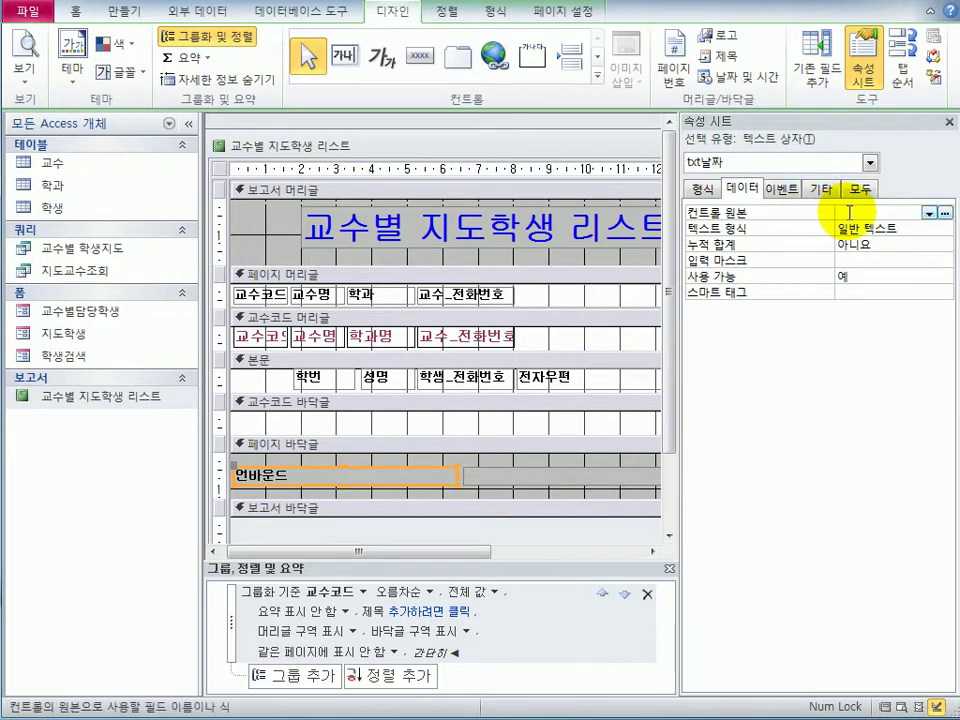
text(=d)
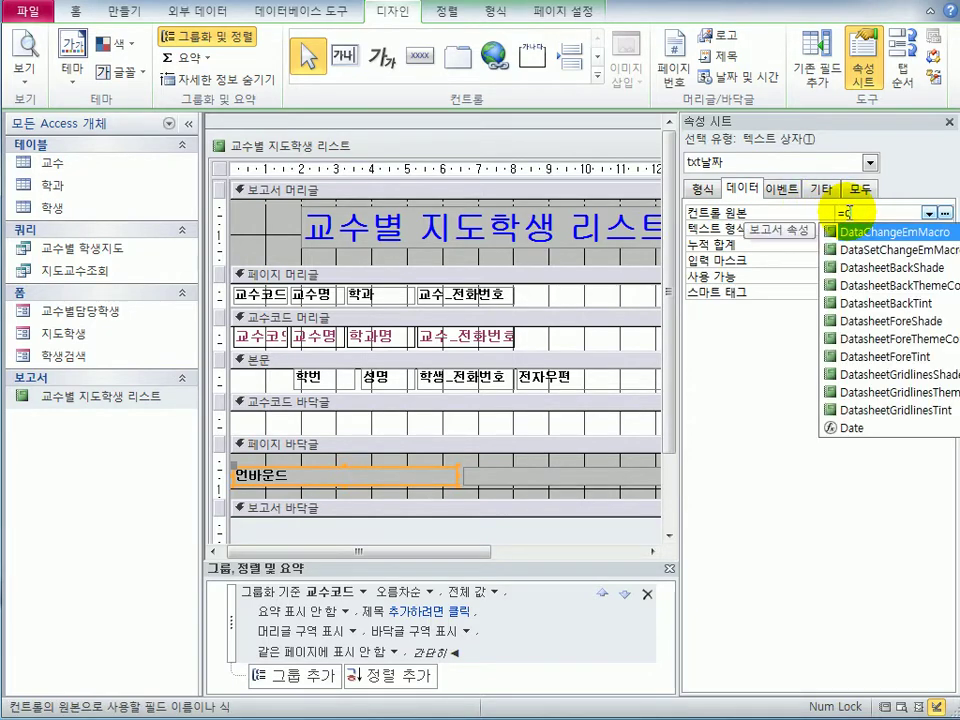
text(ate())
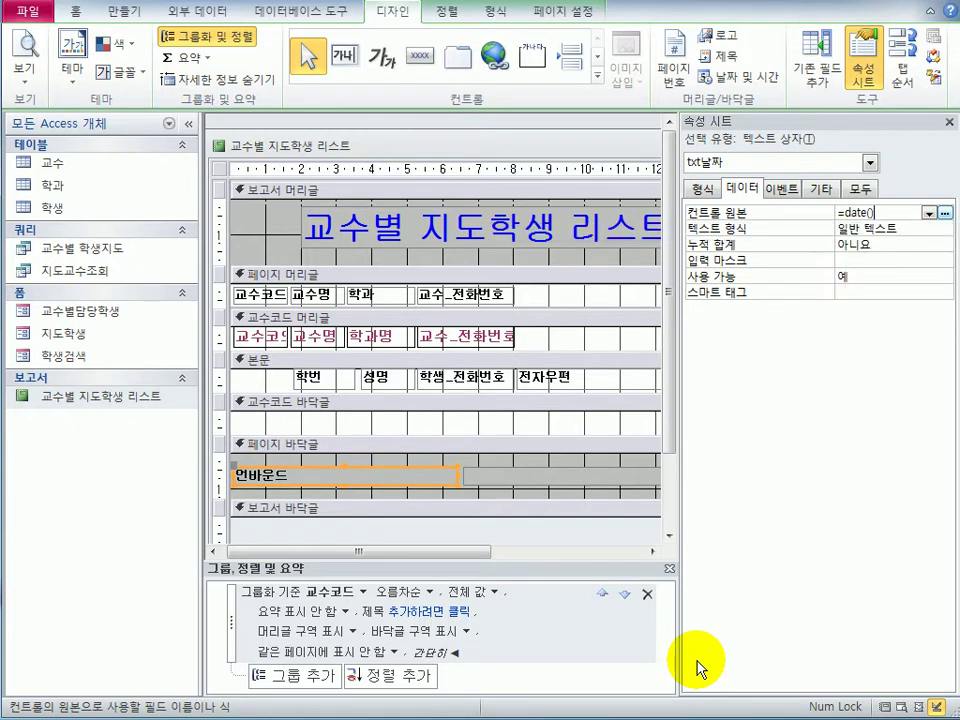
key(Return)
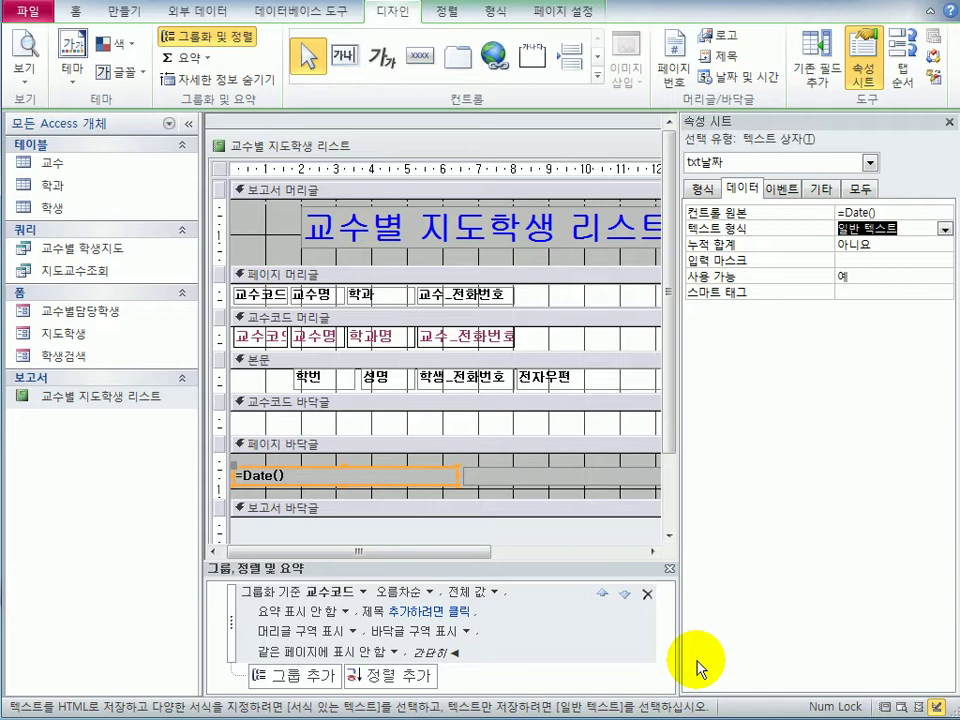
Set the txt날짜 text box's format (형식) to yyyy年 m月 dd日, using Hanja characters for year, month and day
click(706, 189)
click(928, 213)
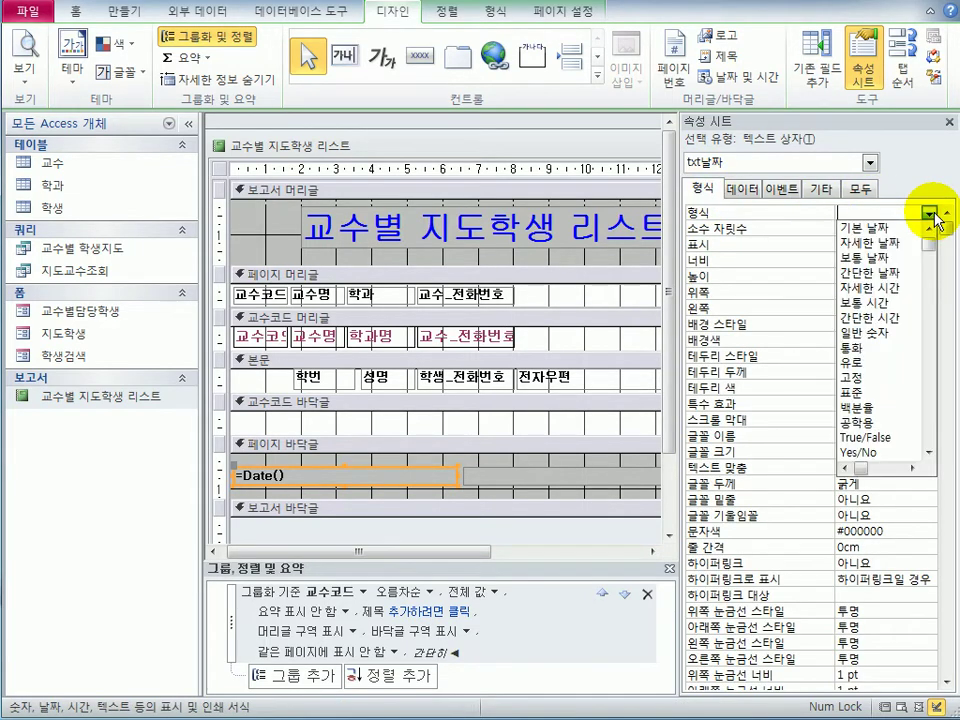
click(912, 468)
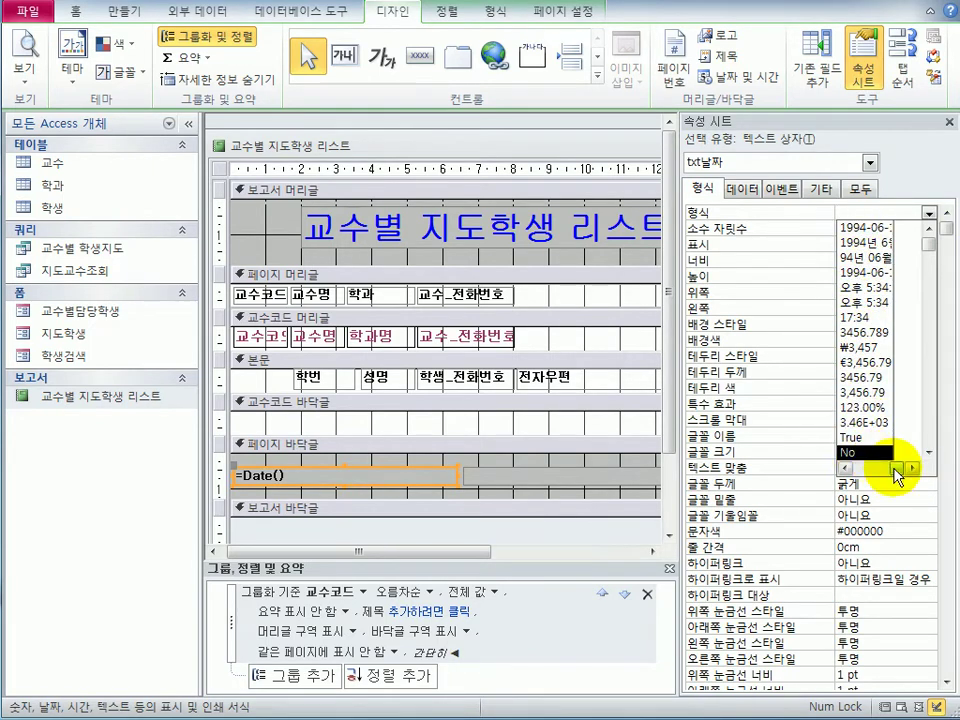
drag(895, 468, 846, 466)
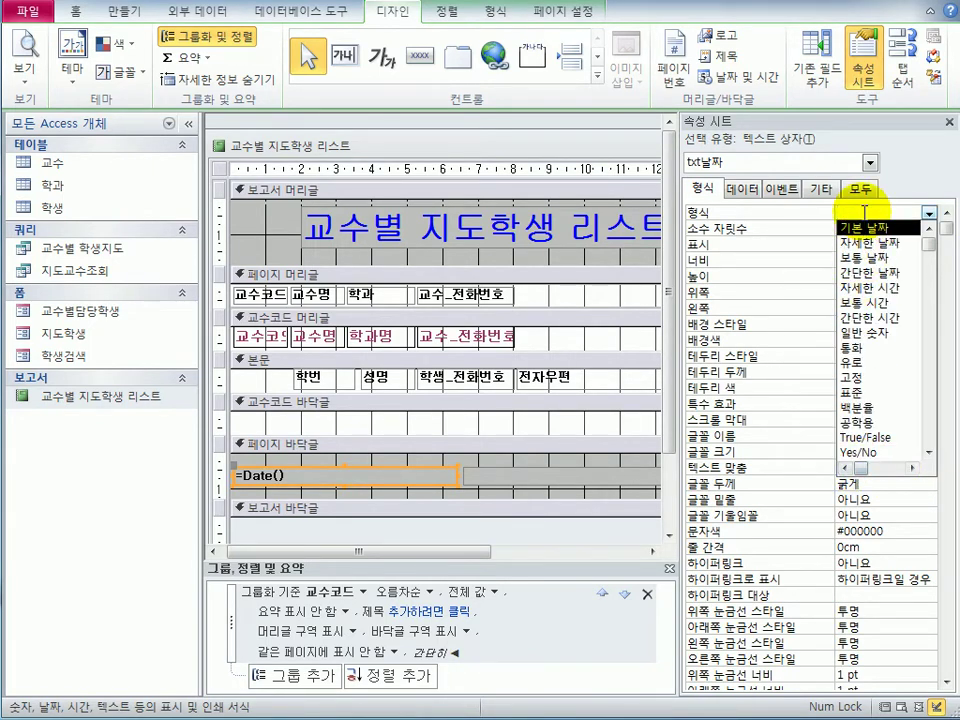
text(yyyy)
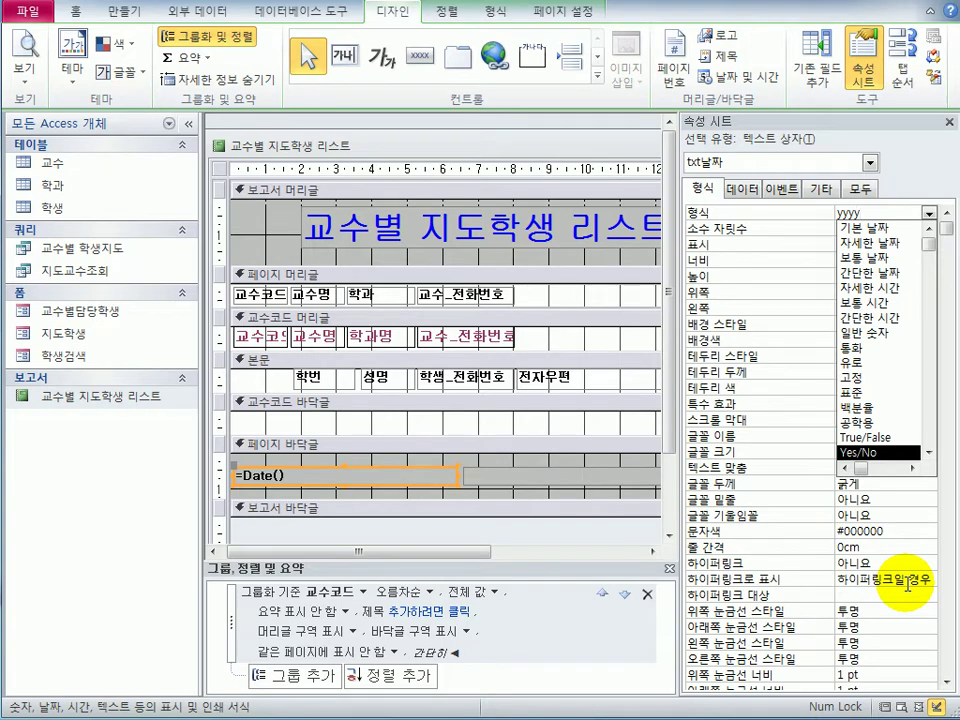
text(년)
key(Hangul_Hanja)
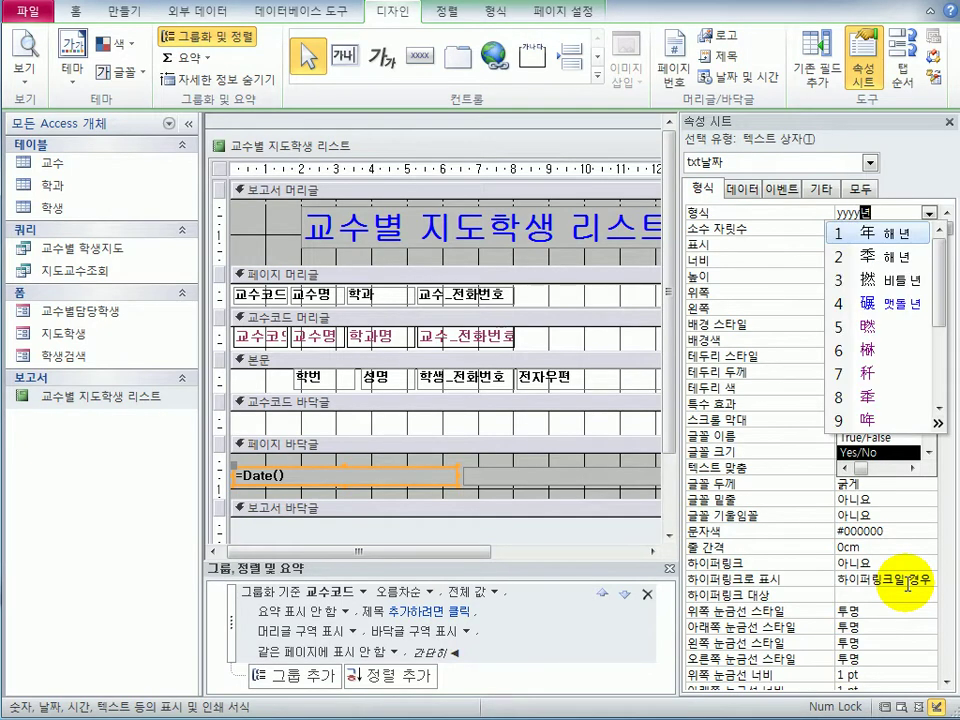
key(Return)
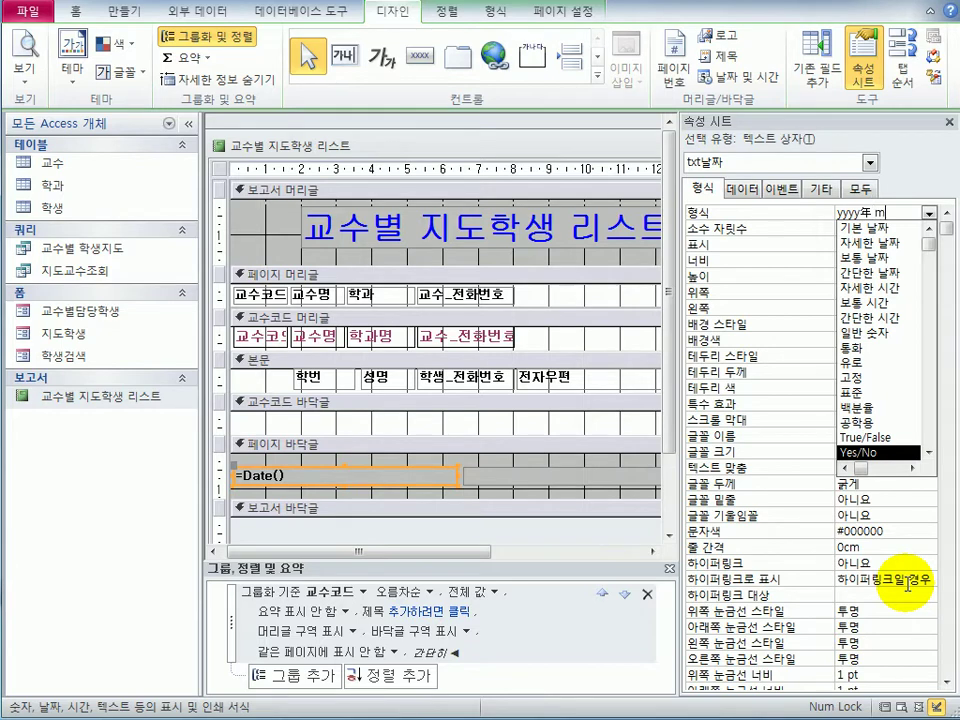
text(m월)
key(Hangul_Hanja)
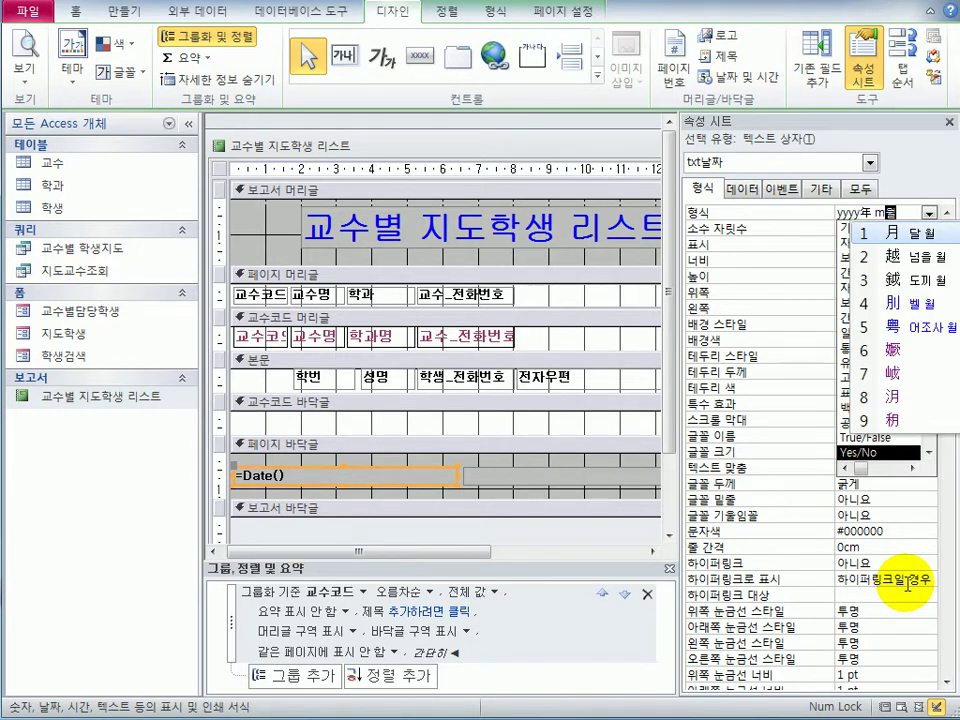
key(Return)
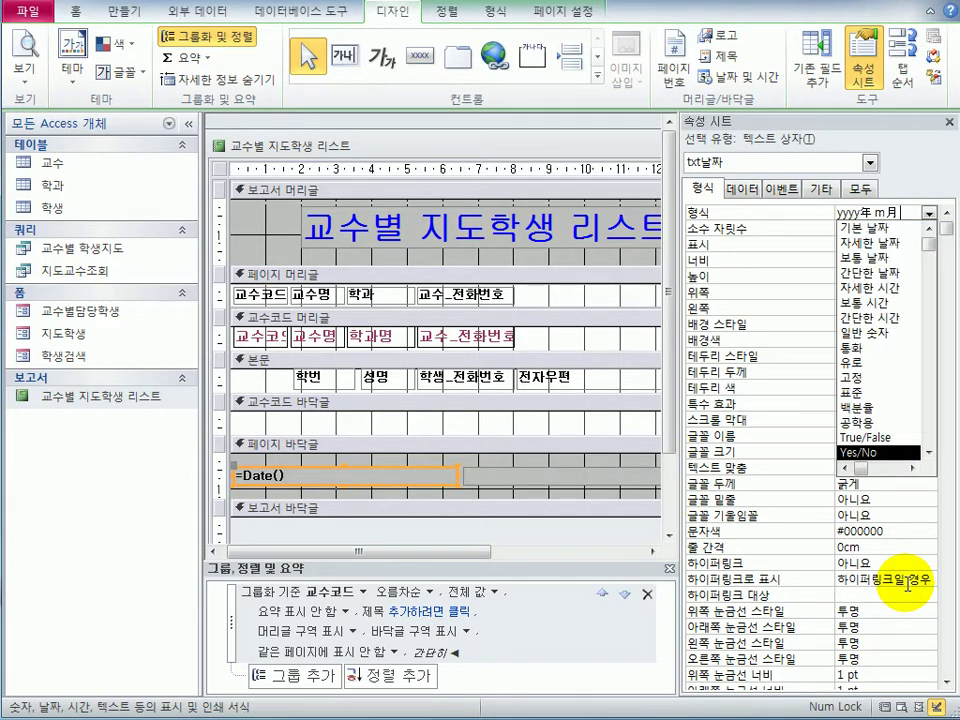
text(dd일)
key(Hangul_Hanja)
key(Return)
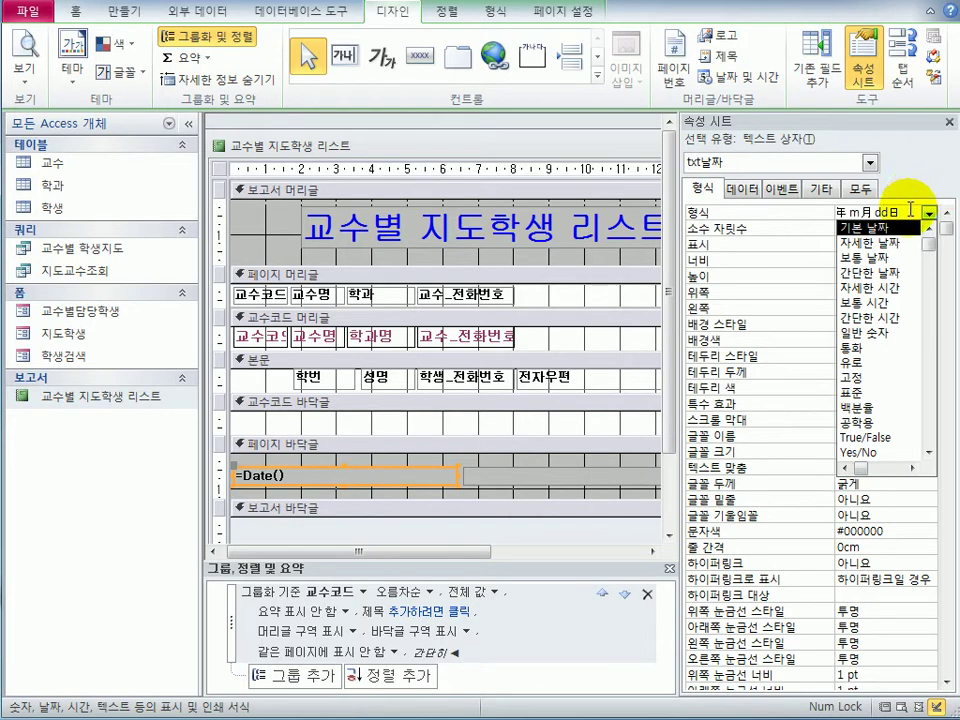
key(Return)
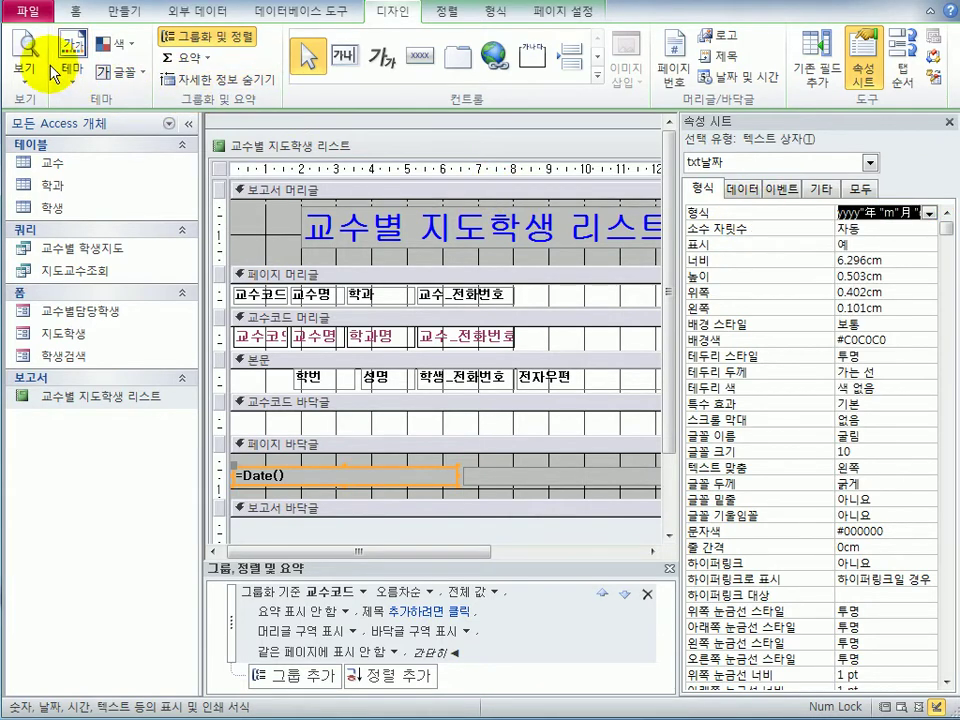
Examine the professor grouping and the footer date in the report's print preview, and return to design view
click(25, 47)
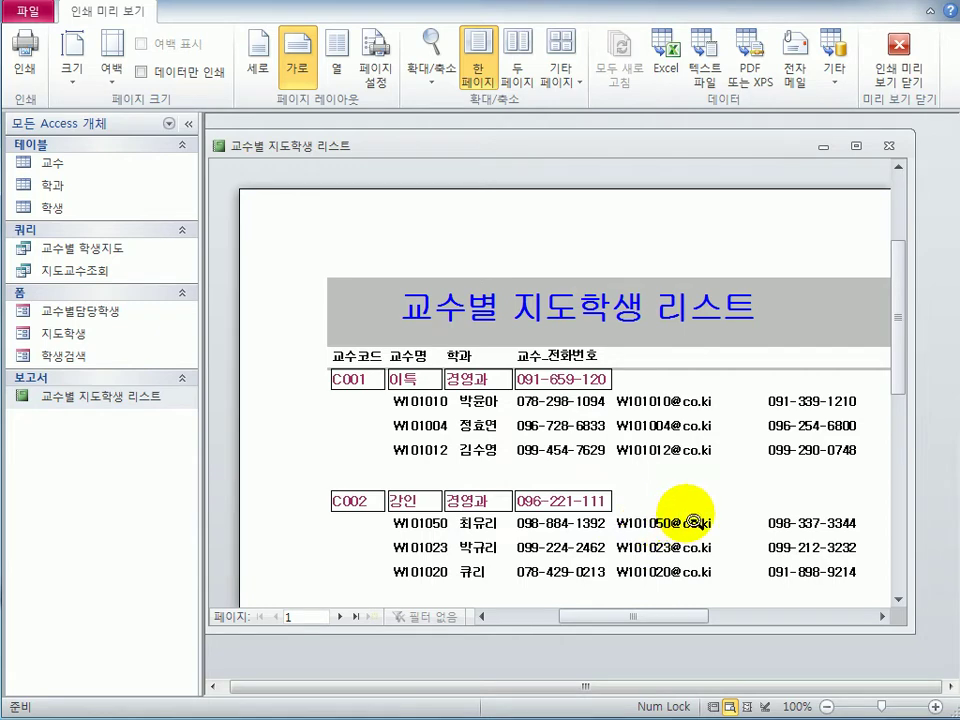
scroll(693, 522, down, 8)
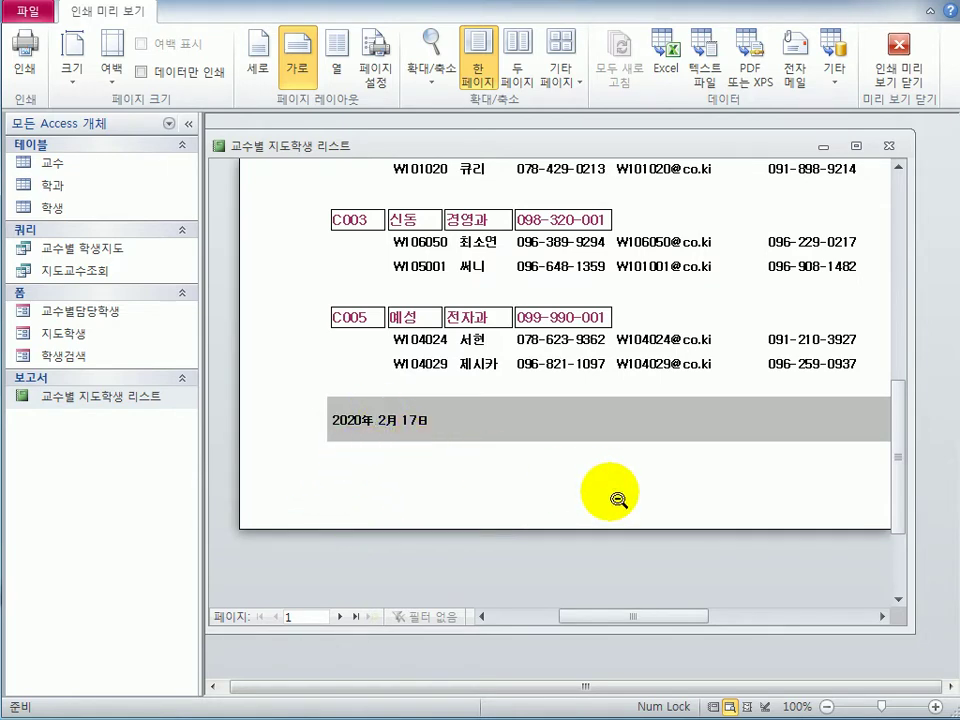
scroll(618, 498, up, 9)
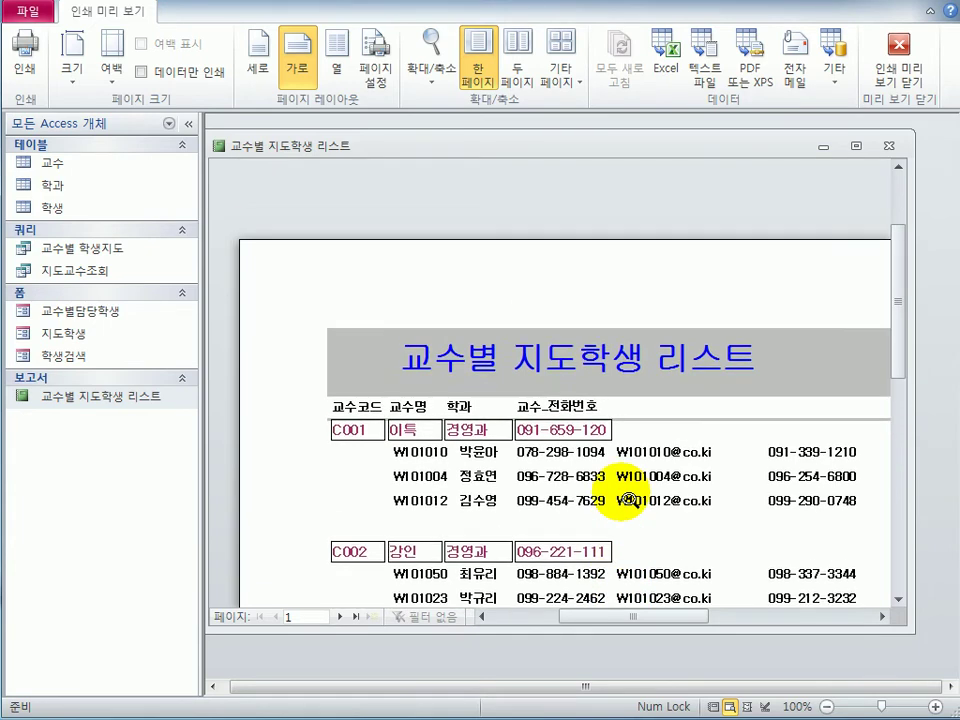
scroll(615, 493, up, 3)
scroll(639, 476, down, 5)
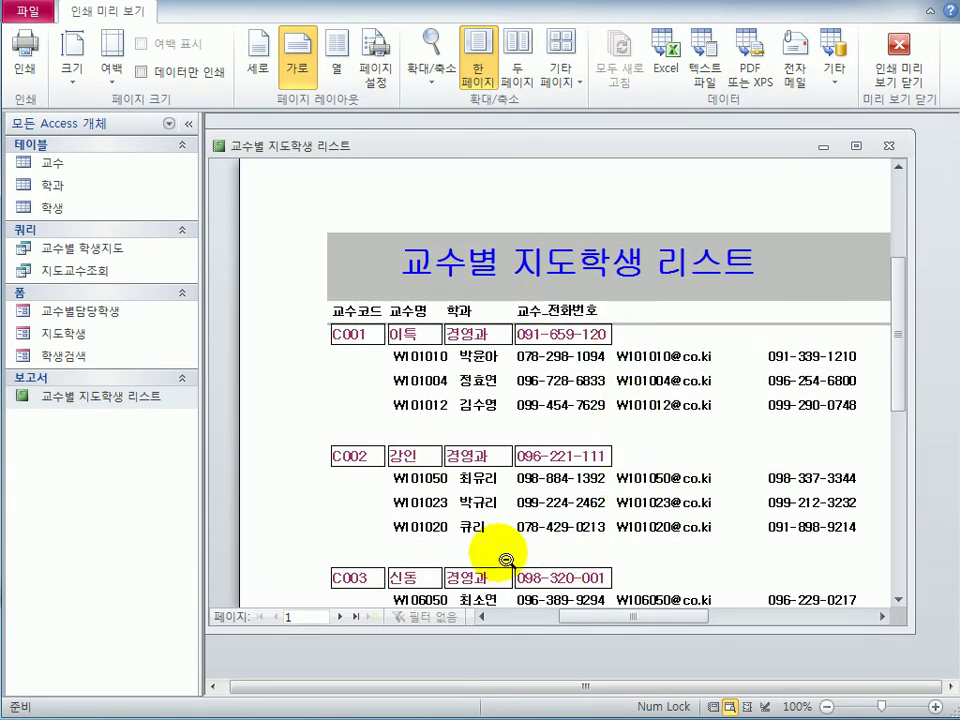
scroll(516, 558, down, 4)
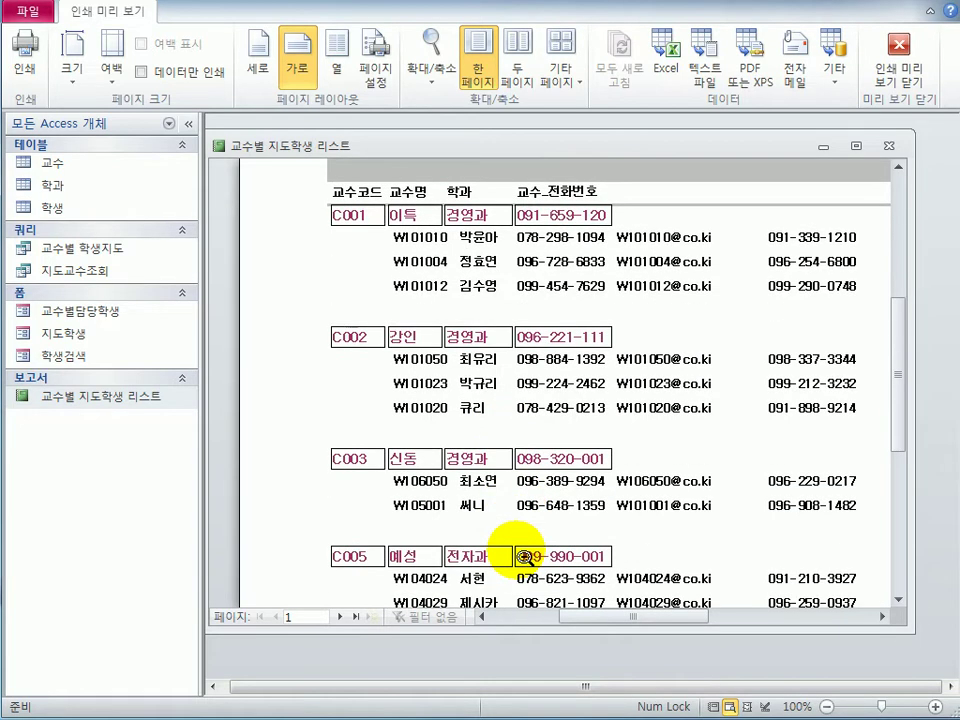
scroll(560, 556, up, 3)
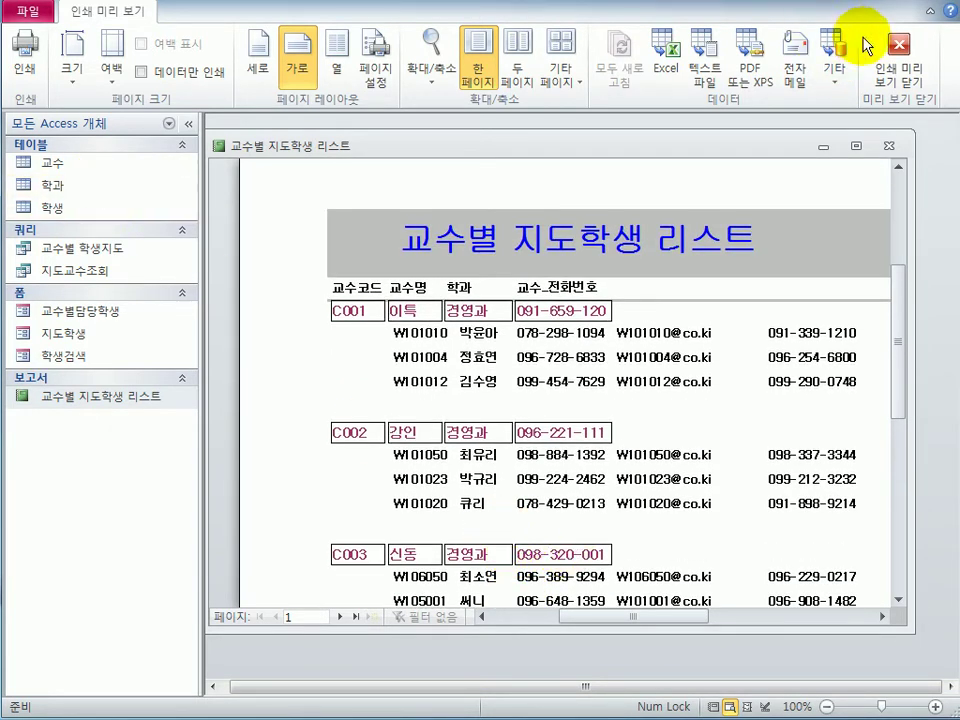
click(901, 62)
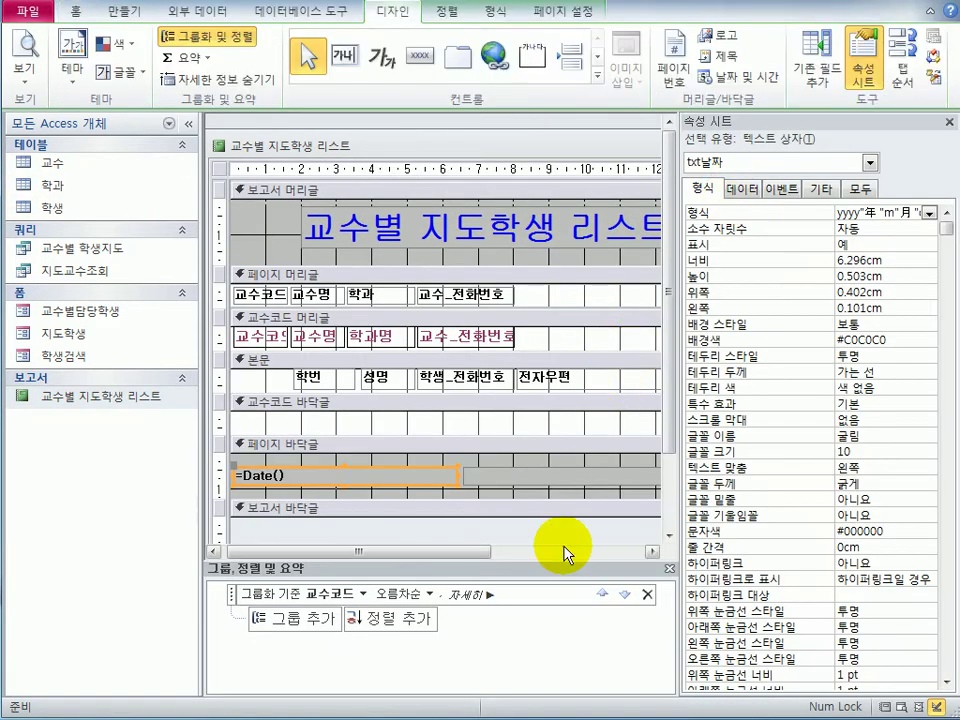
Set the control source of the txt페이지 text box in the page footer to =[page] & "쪽 / " & [pages] & "쪽 중"
click(499, 473)
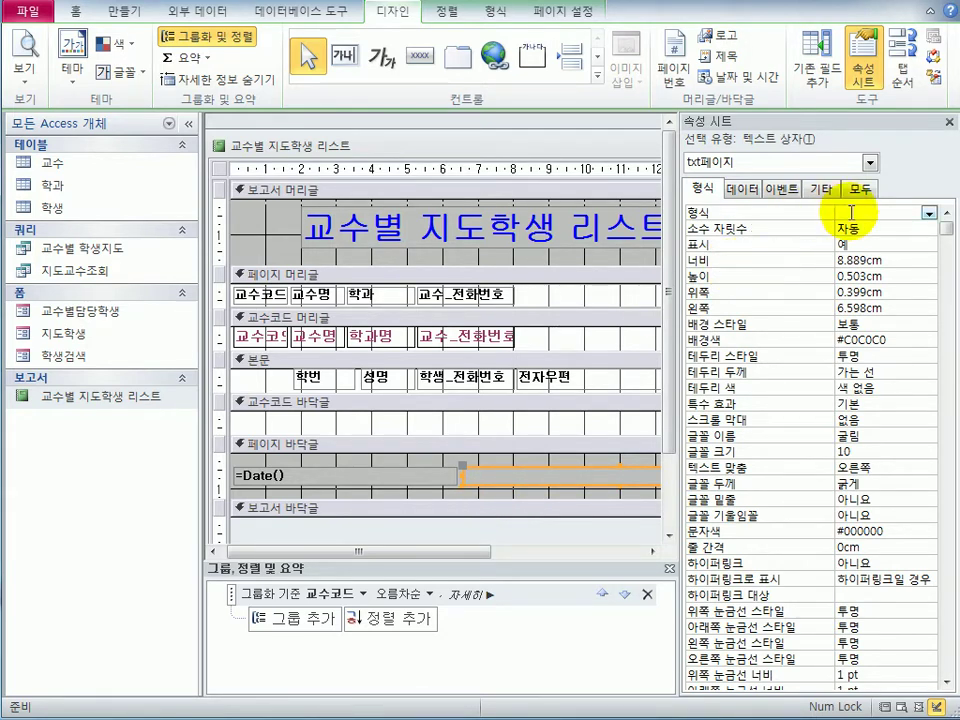
click(743, 188)
click(860, 214)
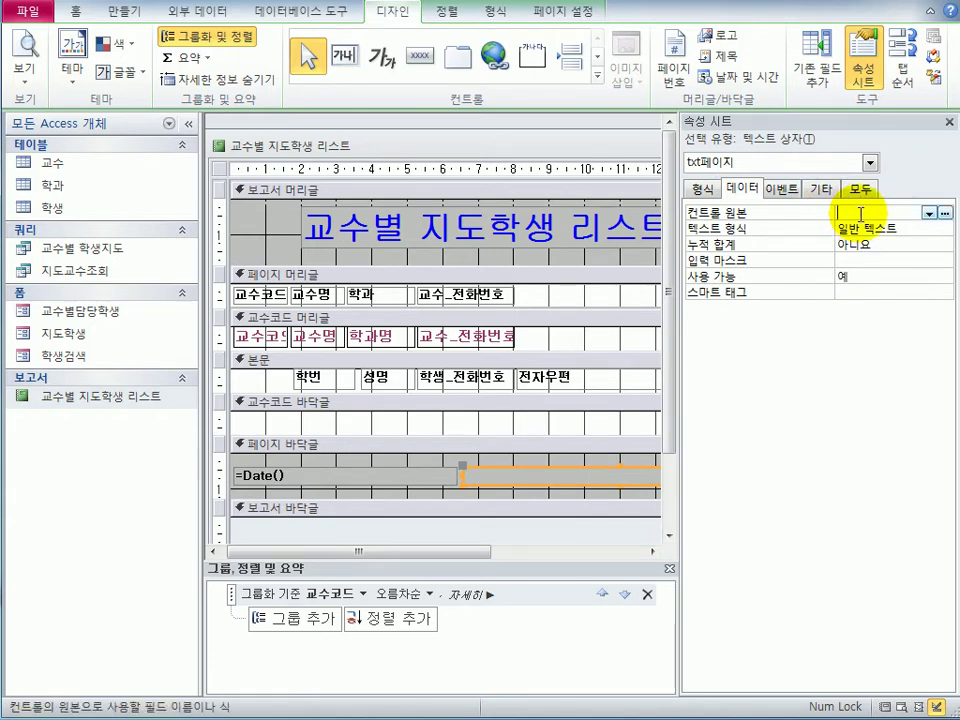
key(shift+F2)
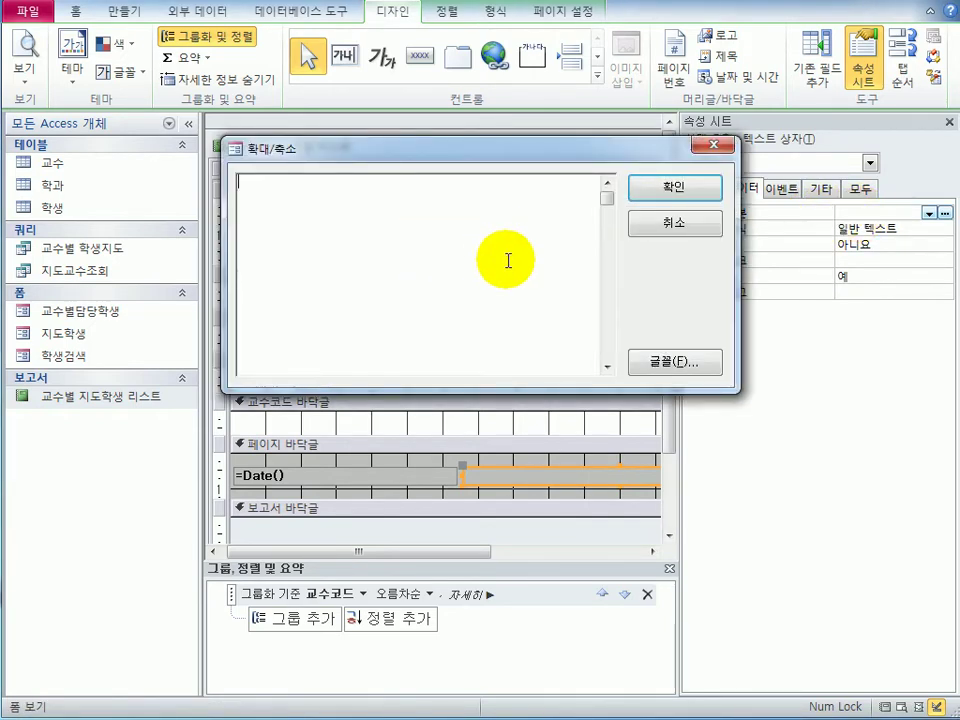
text(=[page] & "쪽 /)
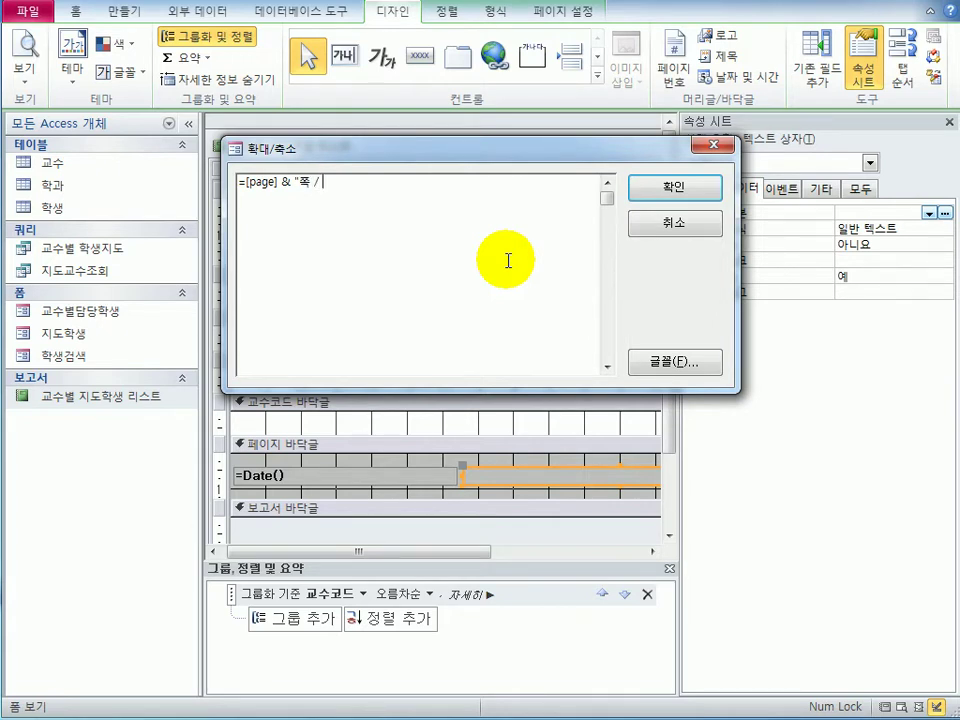
text( " & [pages] & ")
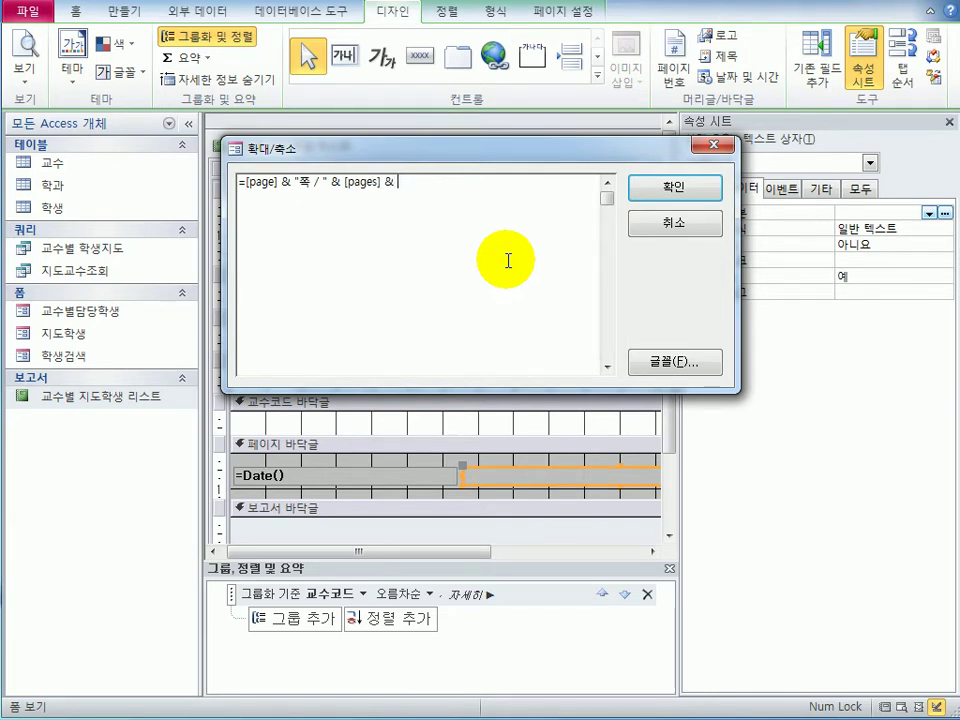
text(쪽 중")
click(662, 192)
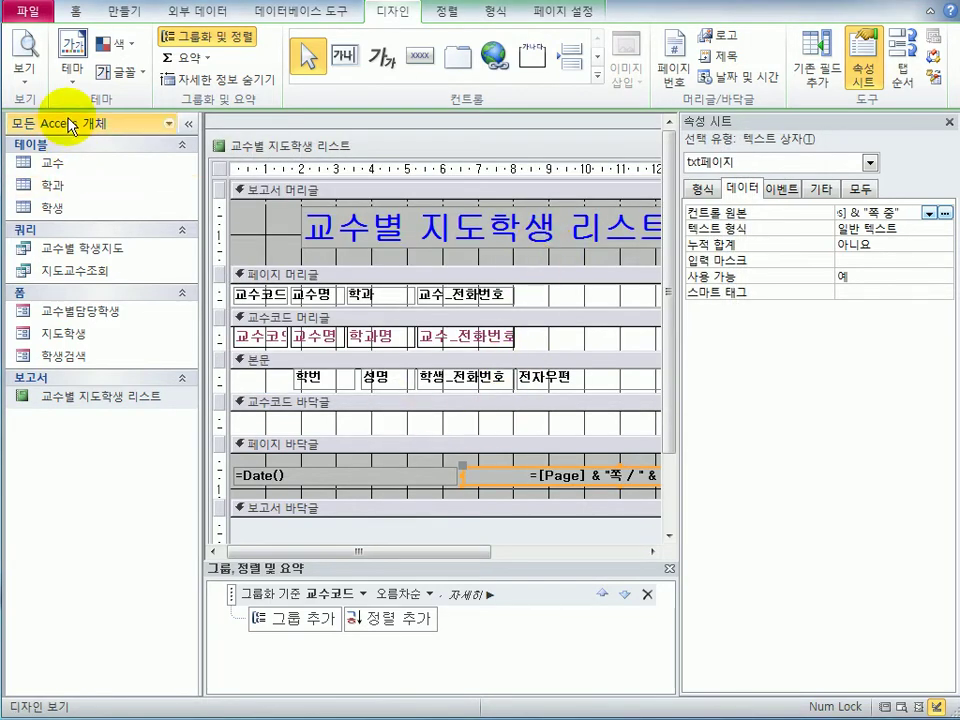
Examine the date and page number in the page footer in print preview, and return to design view
click(25, 40)
drag(900, 381, 881, 531)
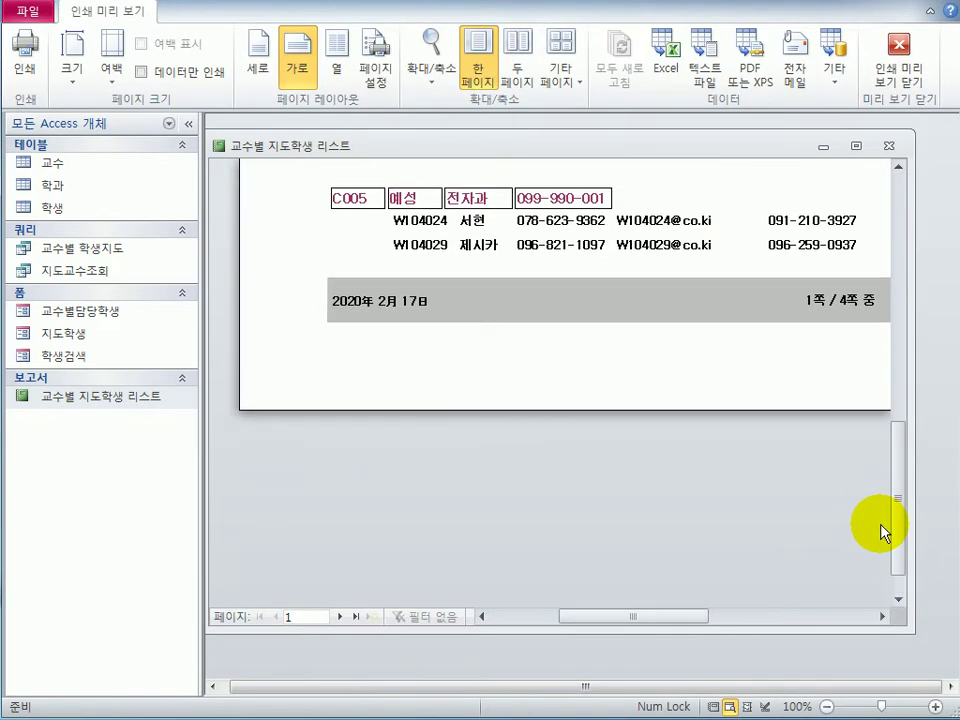
drag(632, 614, 663, 614)
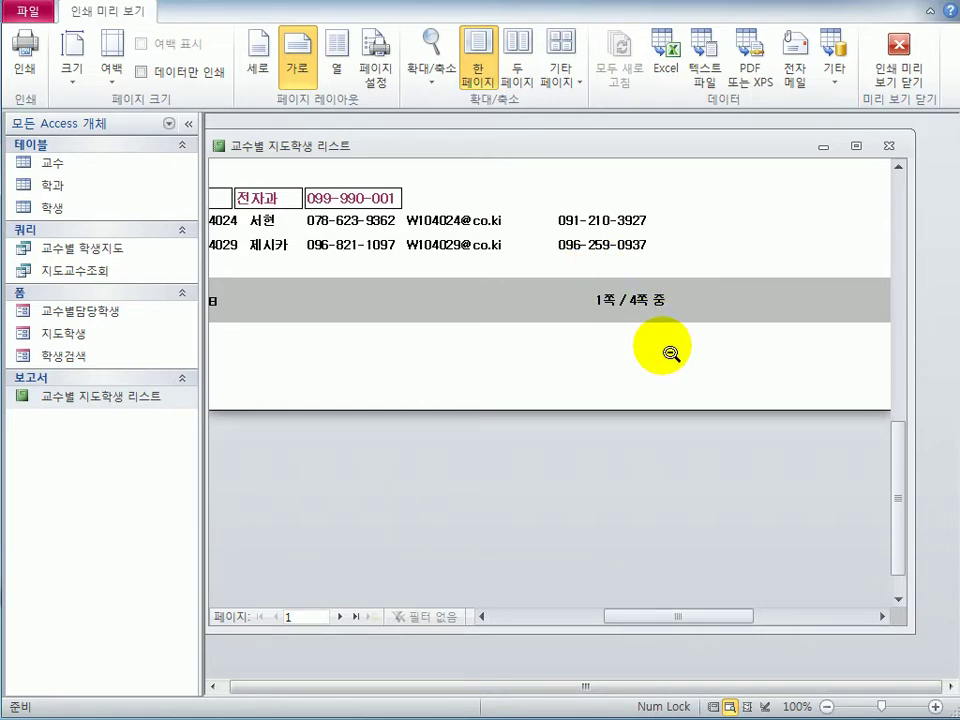
click(895, 62)
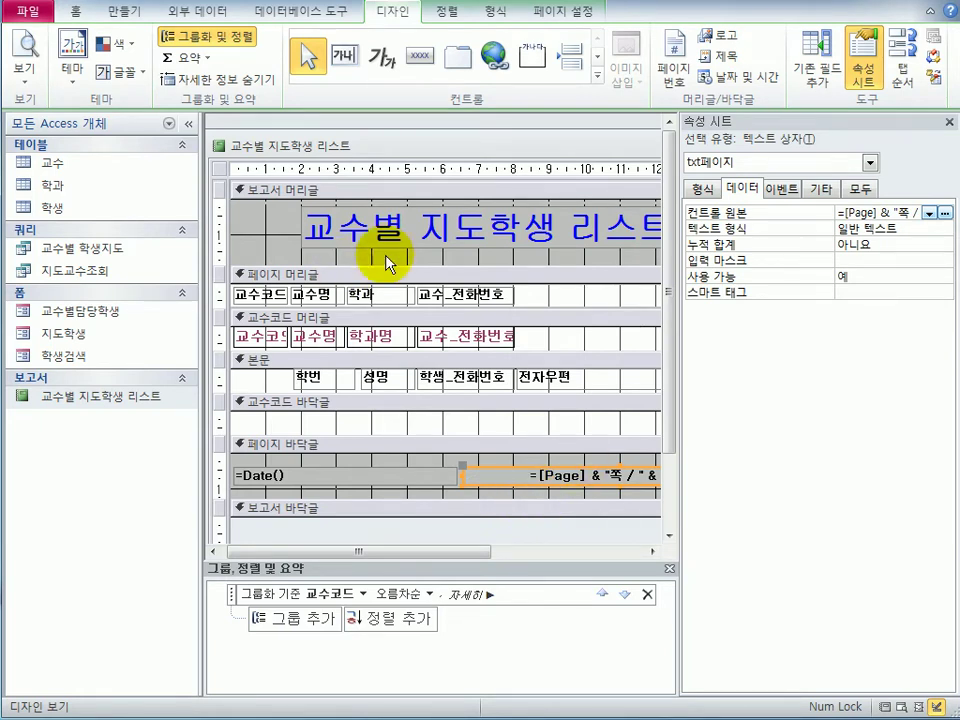
Collapse the empty 교수코드 group footer and set the group's footer option to 바닥글 구역 표시 안 함
click(481, 247)
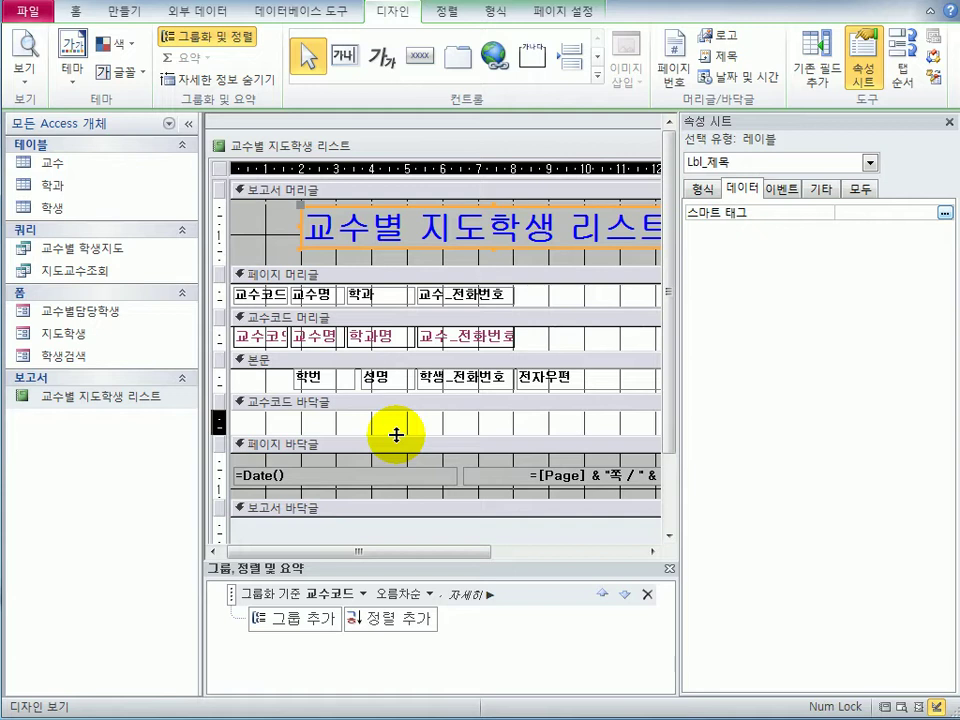
drag(396, 434, 401, 407)
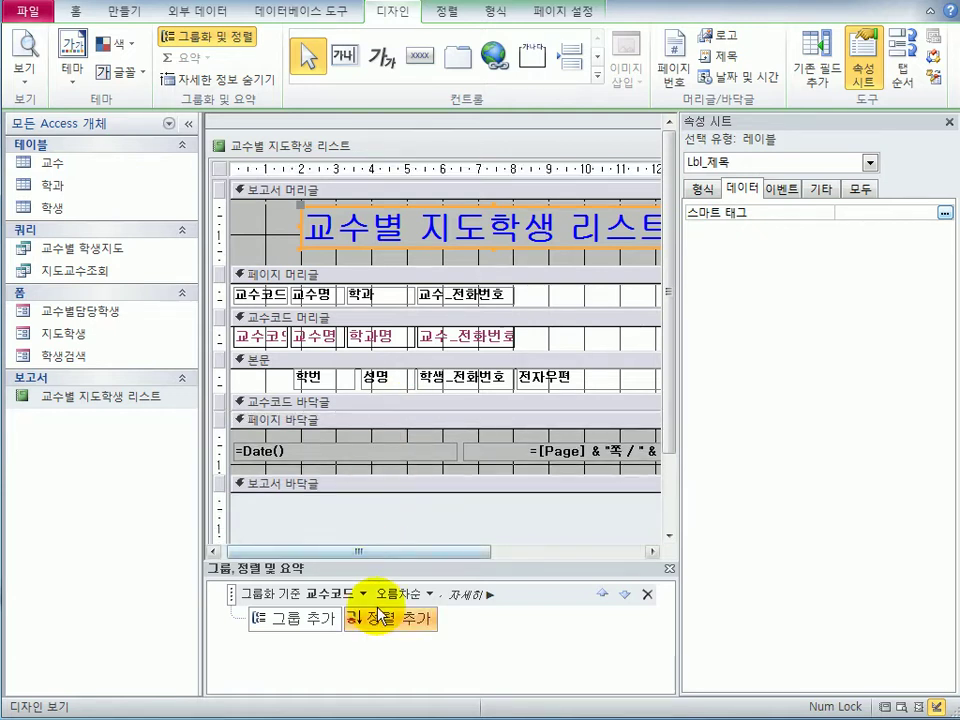
click(460, 600)
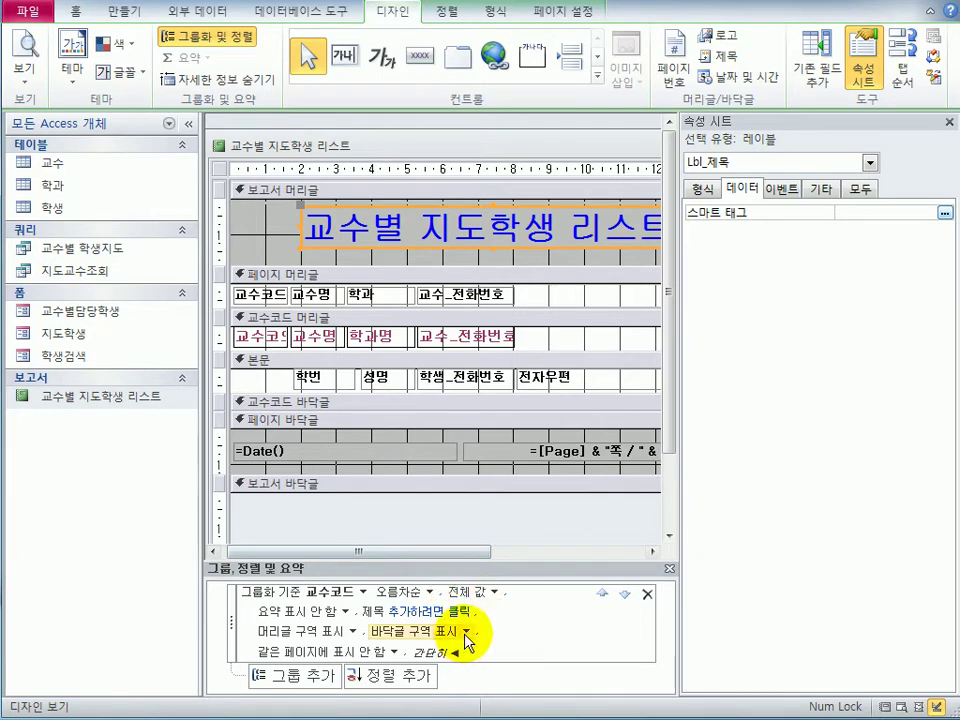
click(466, 633)
click(455, 662)
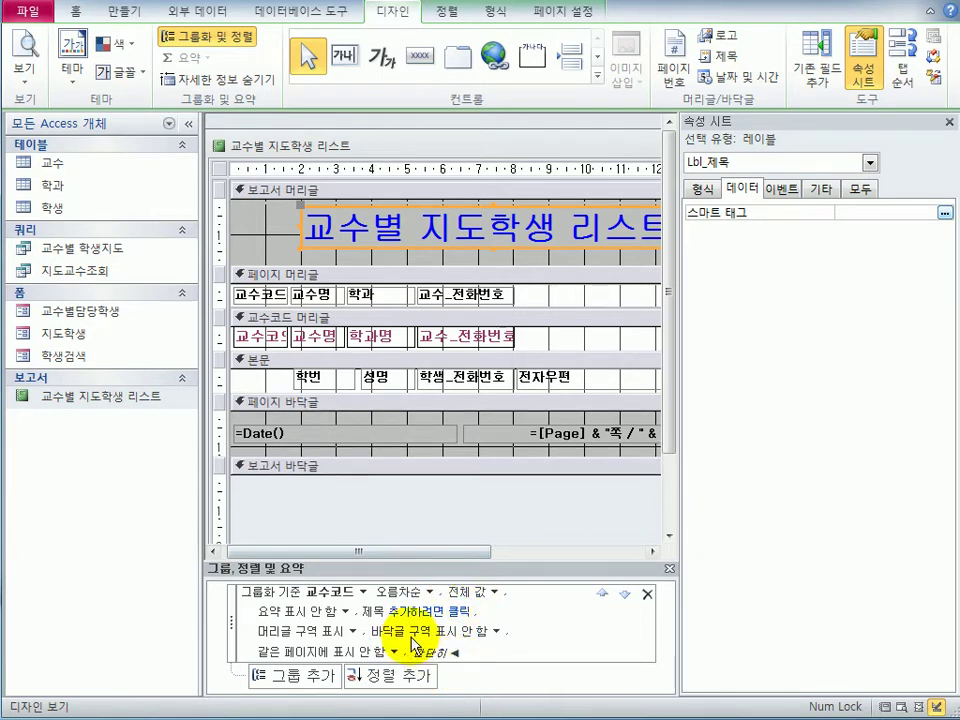
Check the report without the group footer in print preview, and review the 교수코드 group's detailed options in design view
click(26, 60)
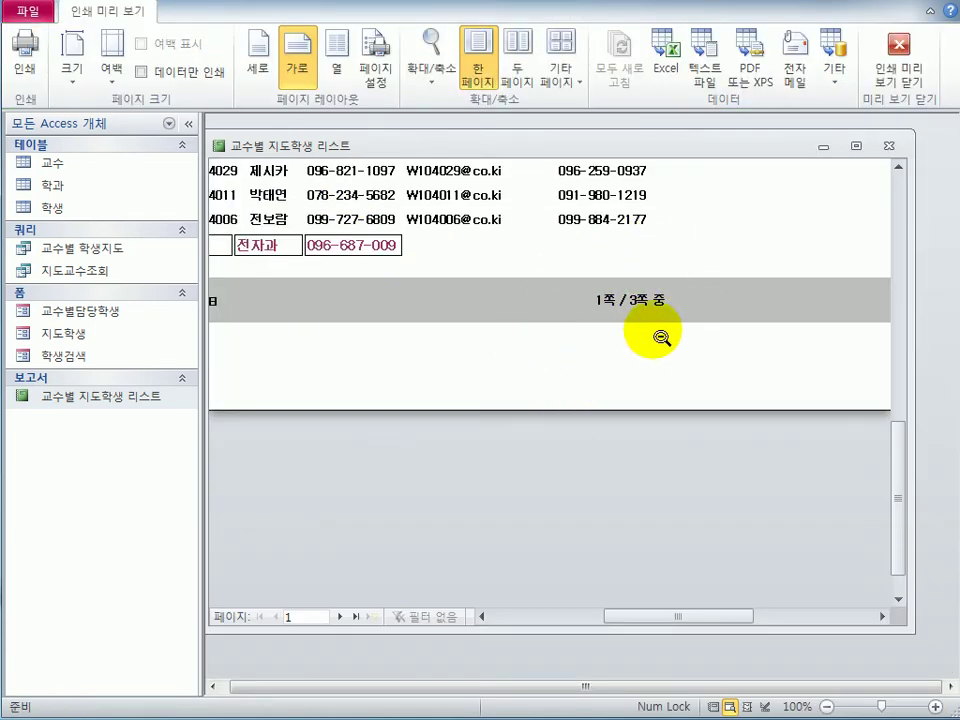
click(893, 75)
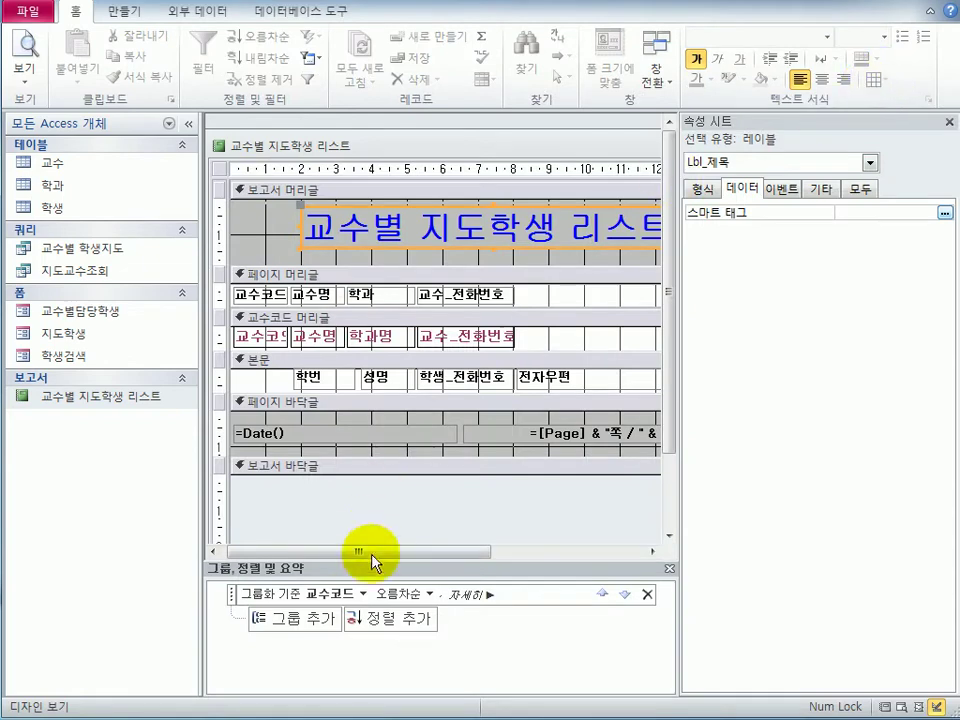
click(487, 596)
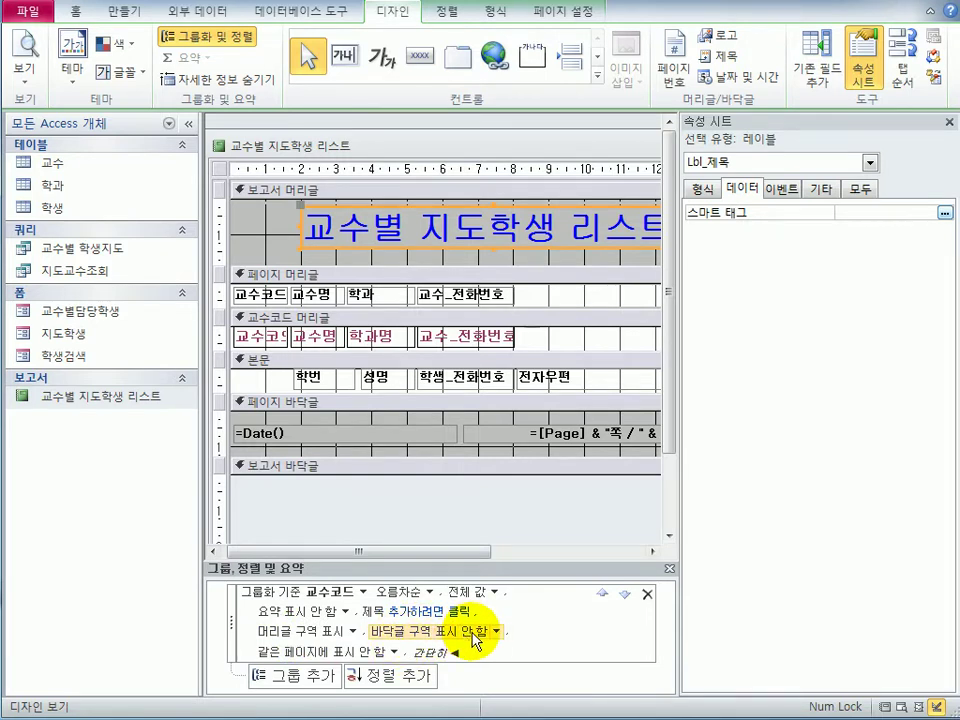
click(500, 530)
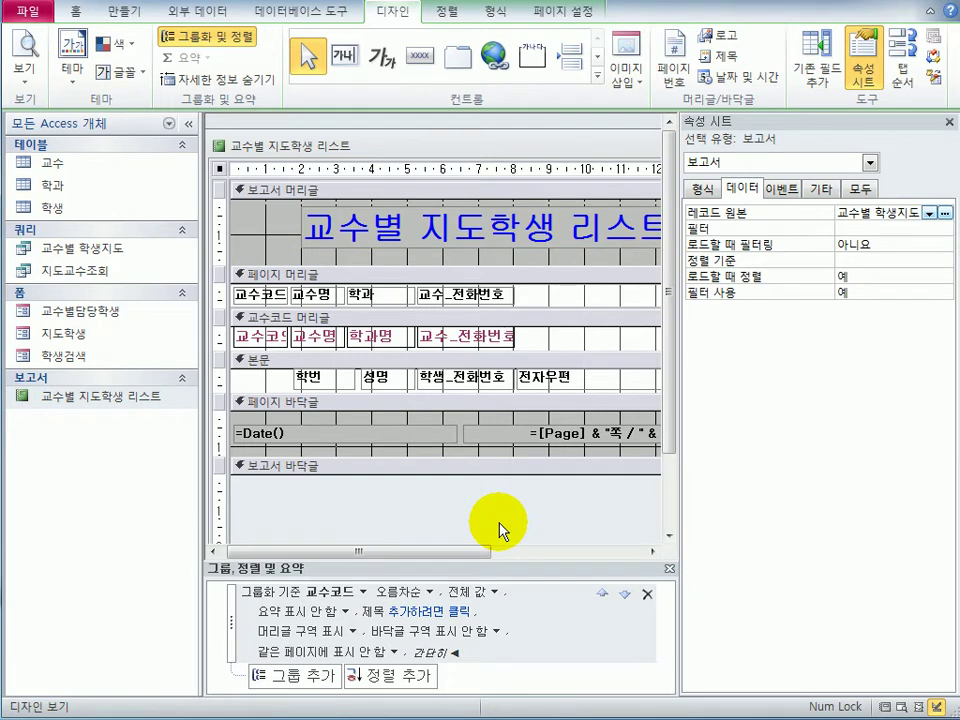
Set the special effect (특수 효과) of the Lbl_제목 label in the report header to 볼록
click(496, 222)
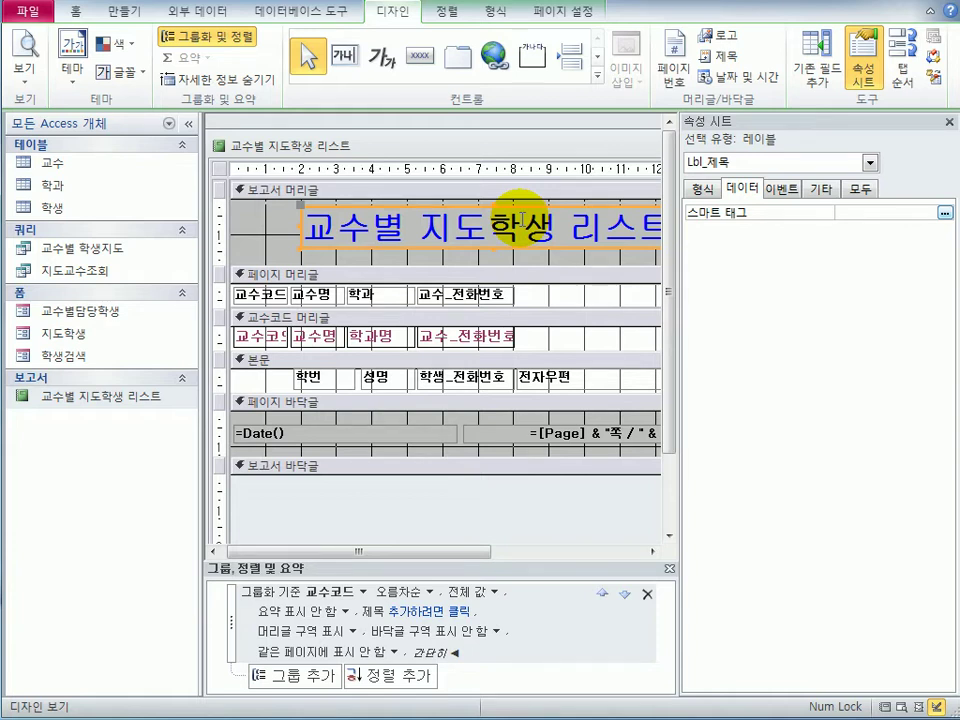
click(708, 191)
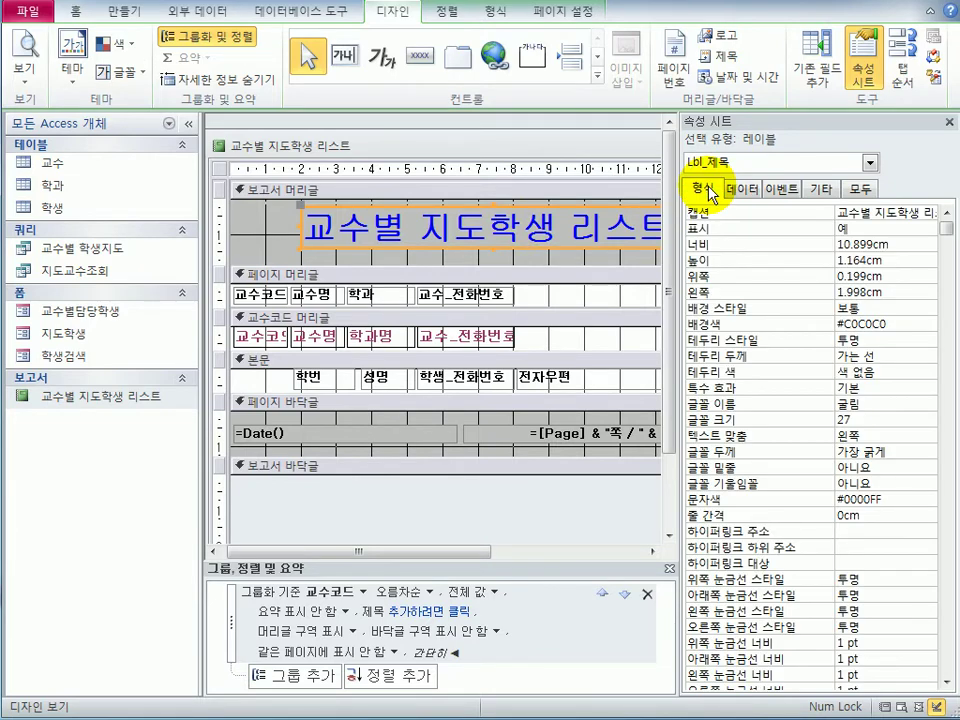
click(862, 390)
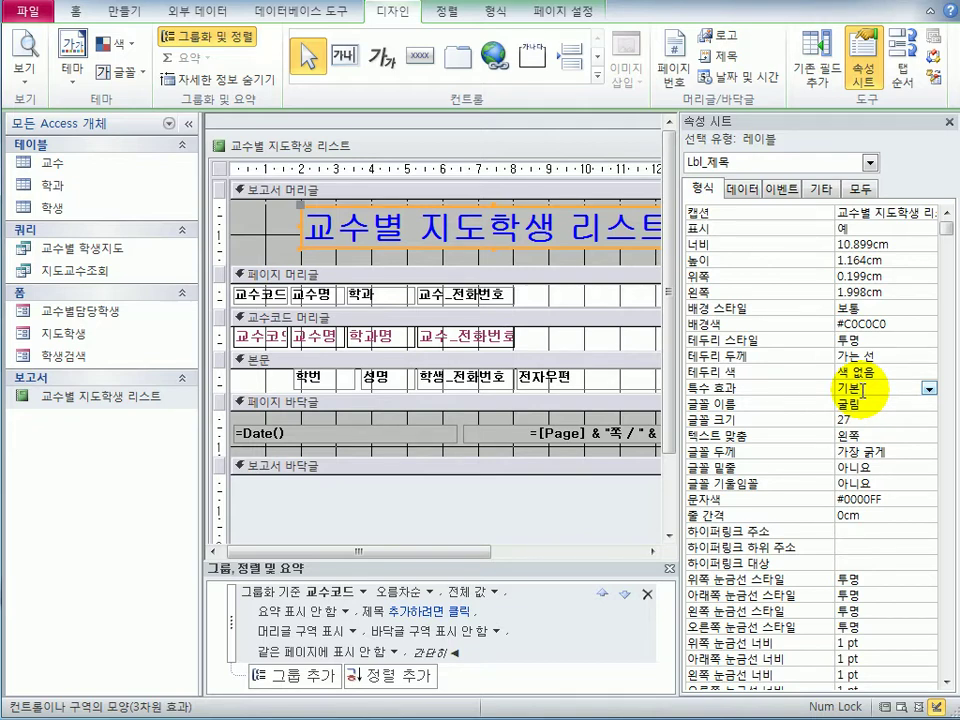
click(929, 388)
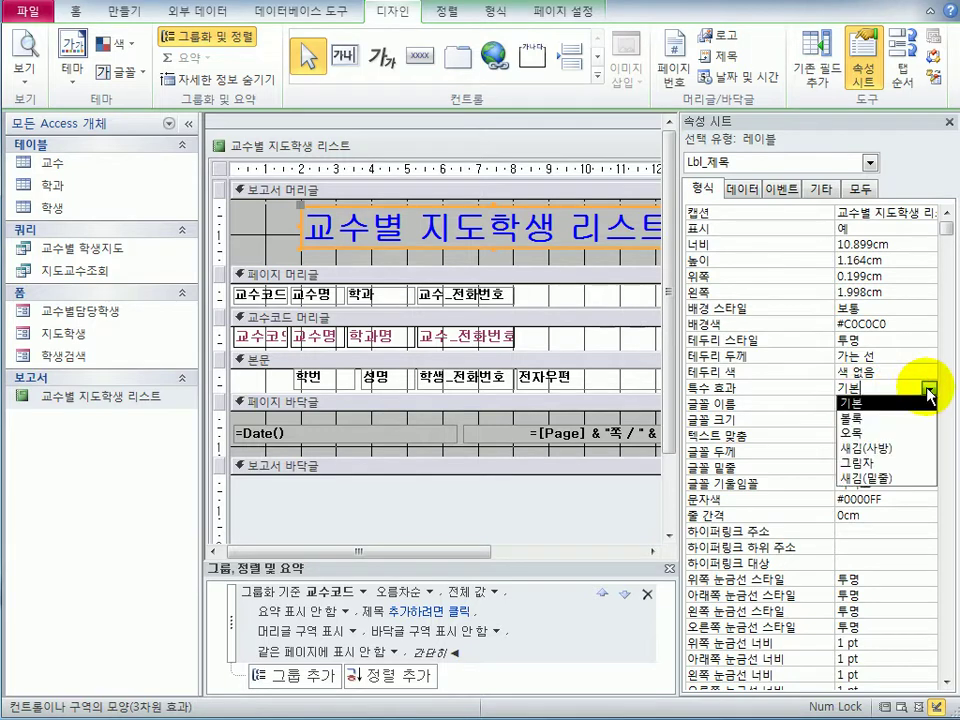
click(916, 419)
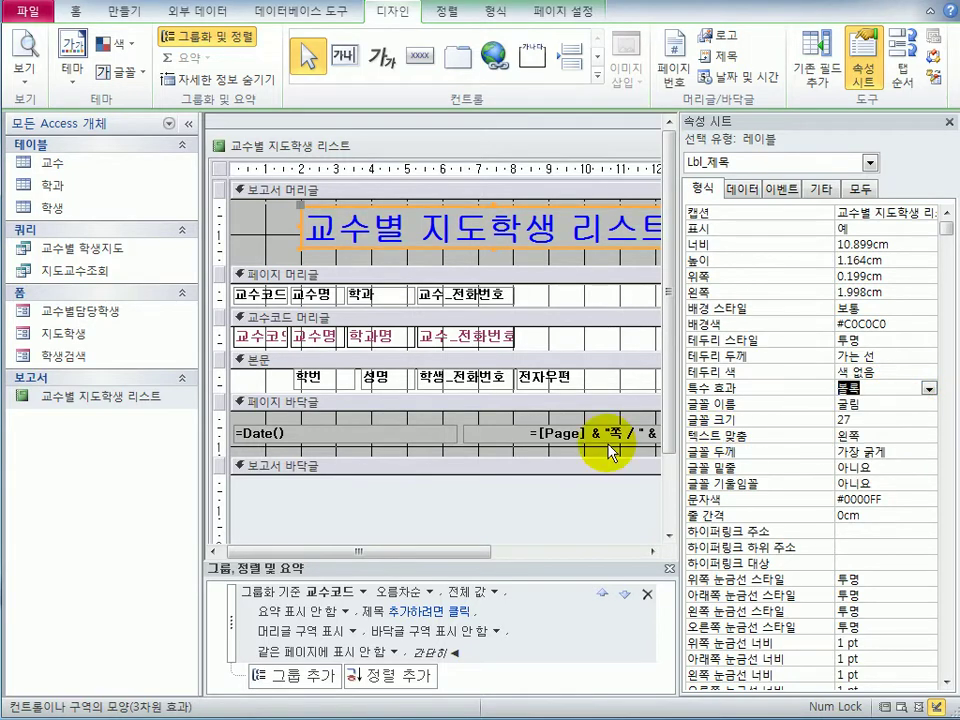
Examine the report title's special effect in print preview, and return to design view
click(24, 44)
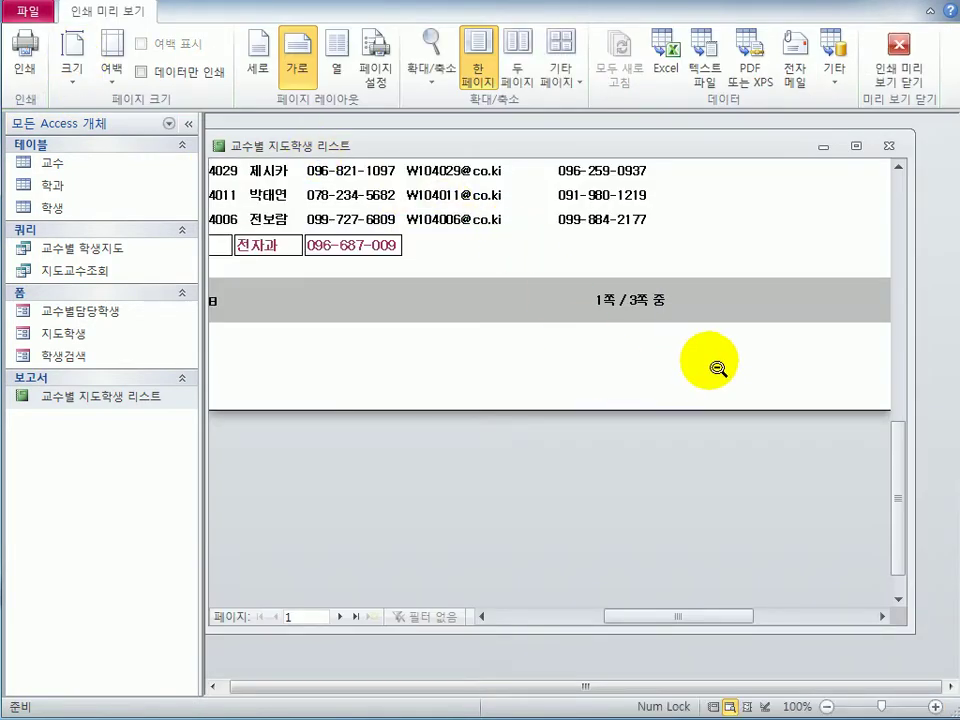
scroll(718, 368, up, 10)
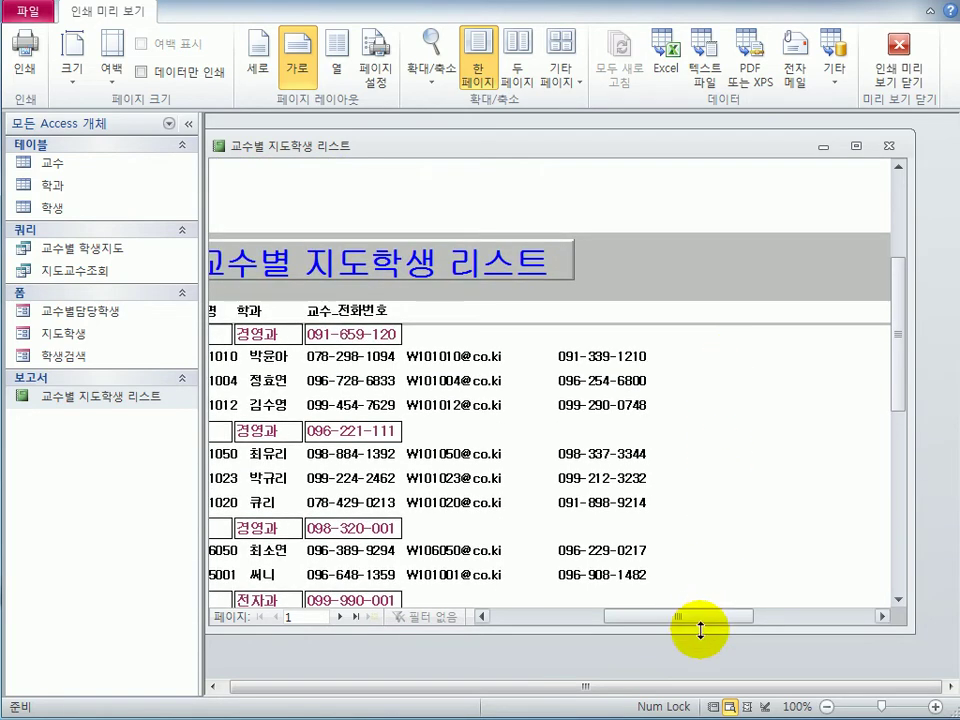
drag(699, 619, 651, 621)
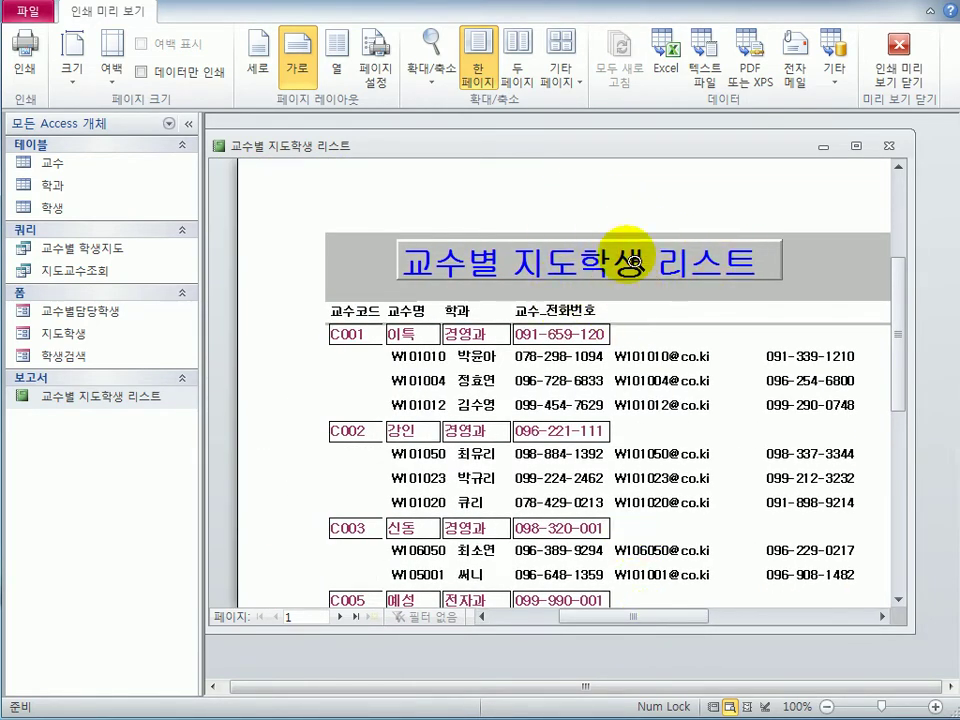
click(890, 52)
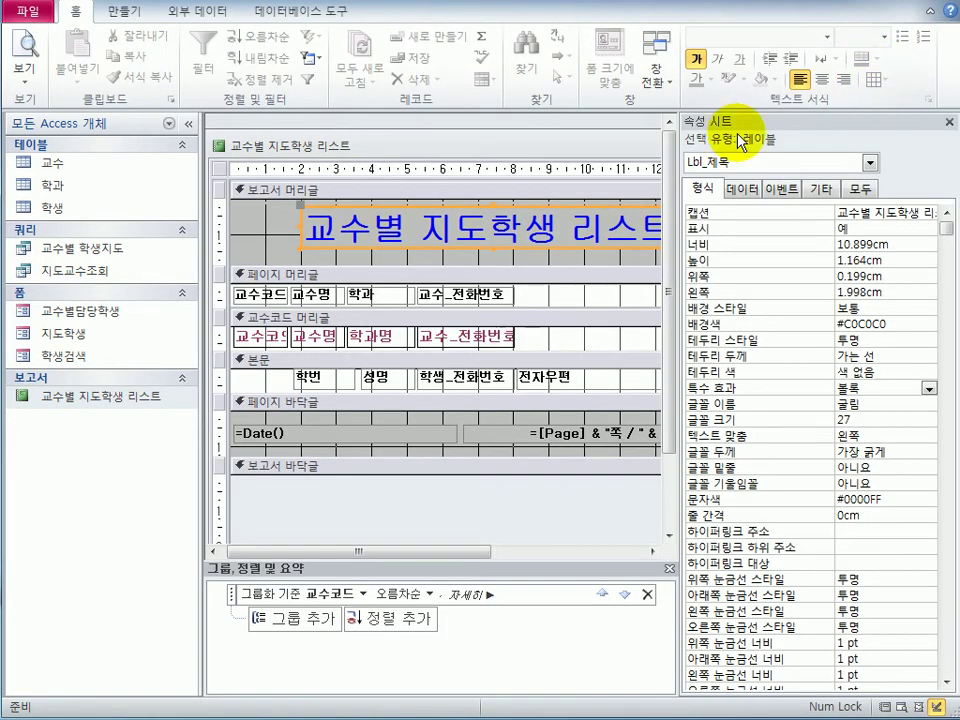
Close the property sheet and the 교수별 지도학생 리스트 report, saving the design changes
click(949, 121)
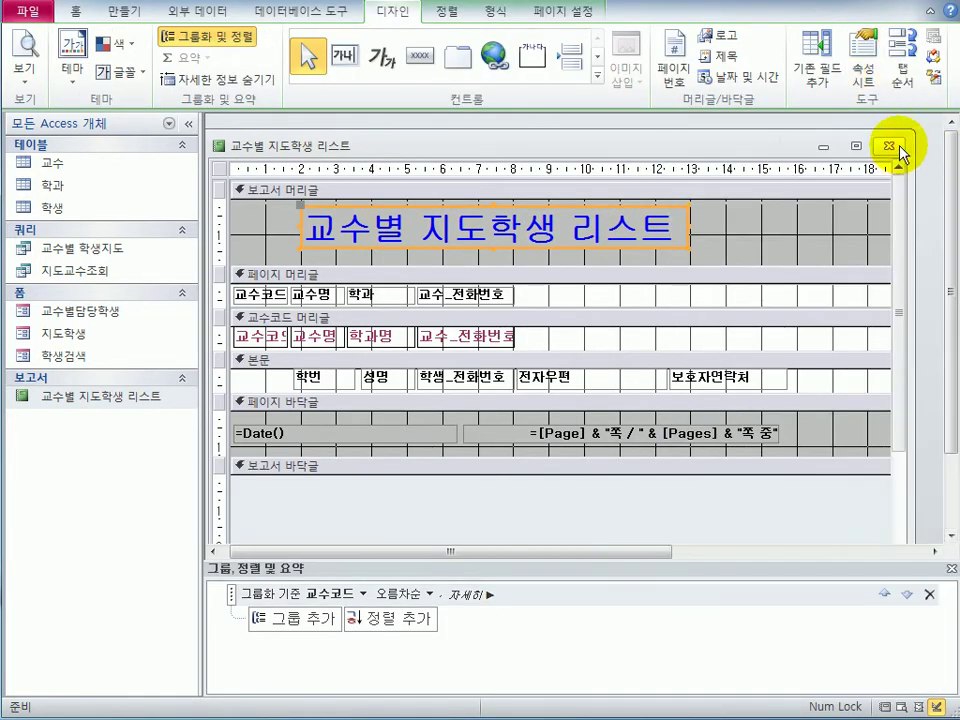
click(888, 145)
drag(339, 452, 692, 311)
click(449, 372)
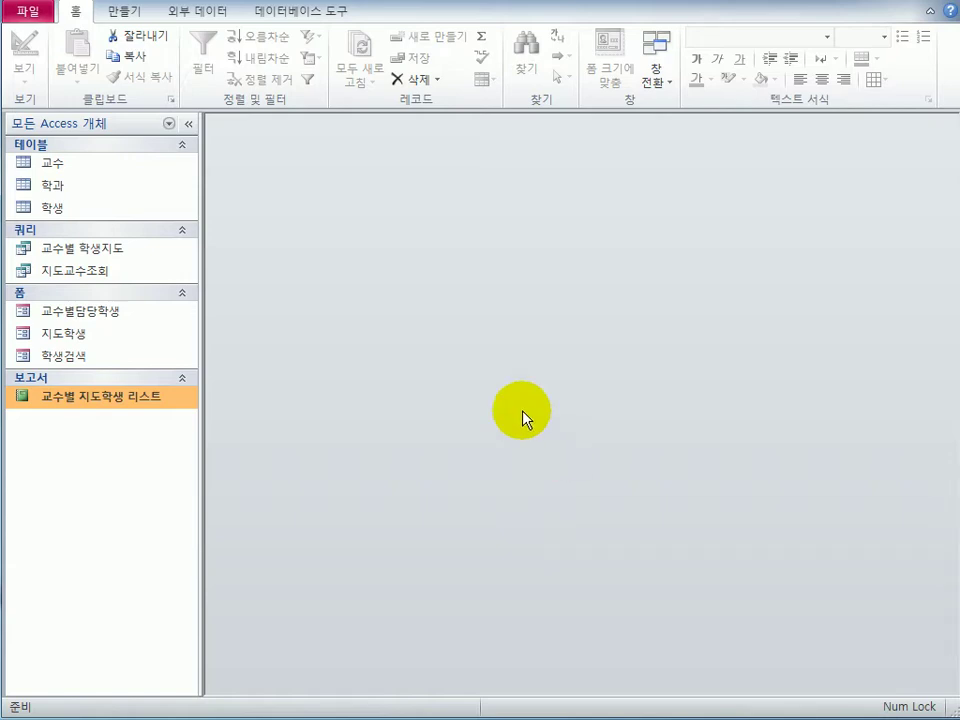
Open the 학생검색 form in design view and create an On Click event procedure for the cmd검색 button
right_click(122, 364)
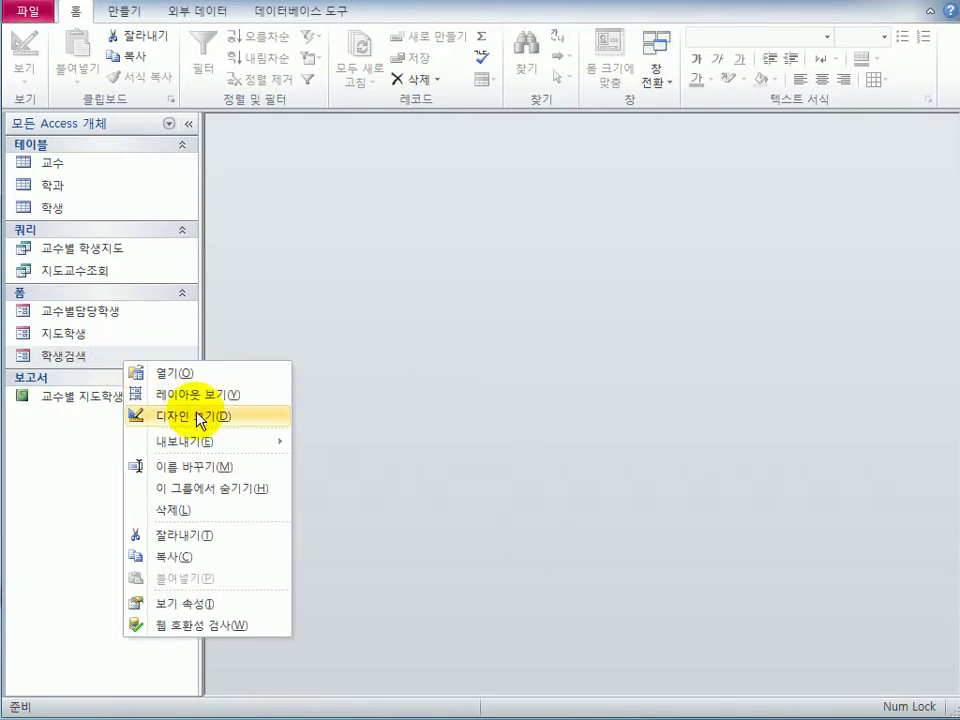
click(200, 420)
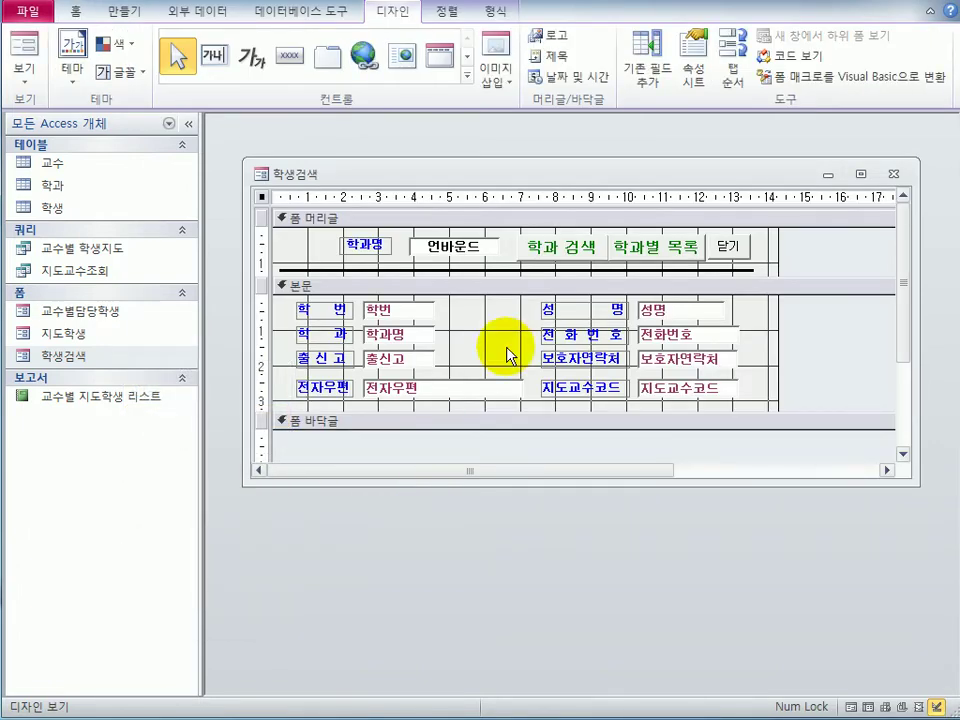
click(566, 252)
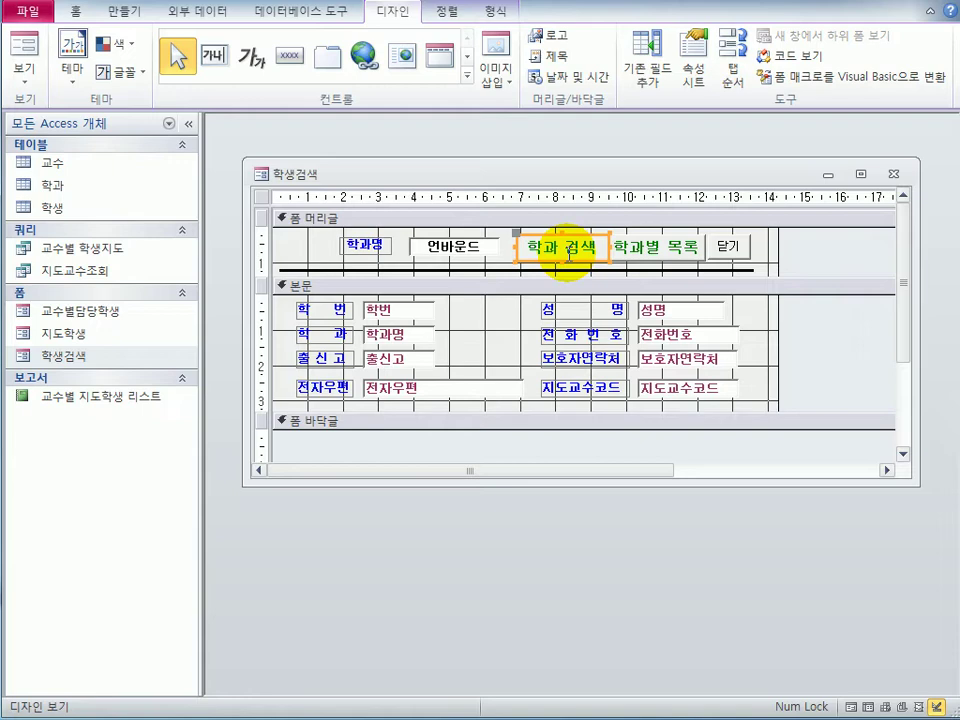
click(700, 82)
click(776, 190)
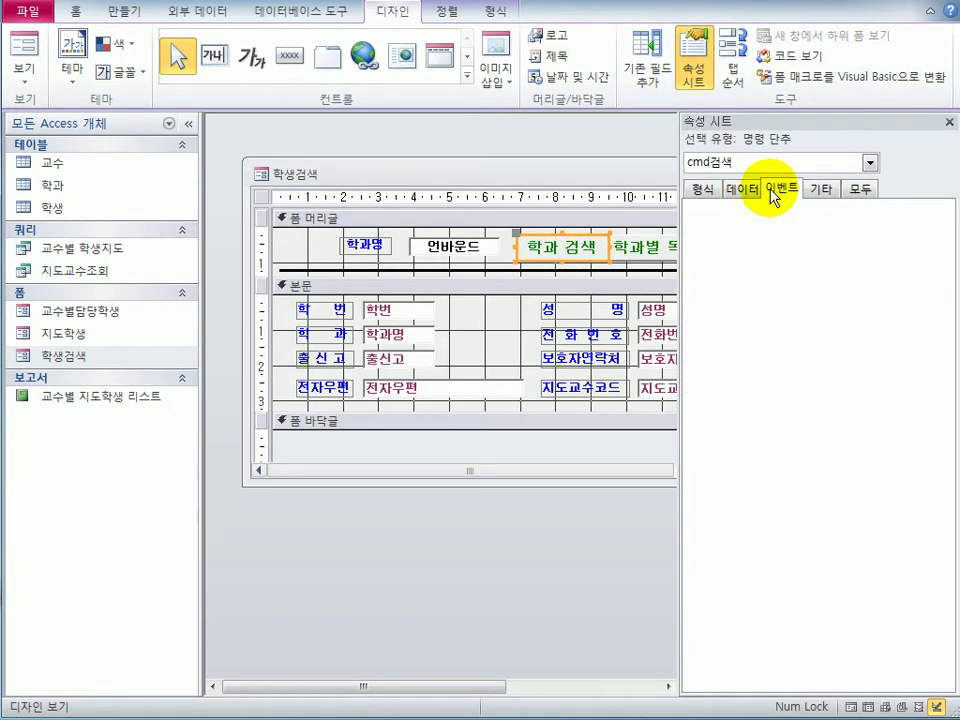
click(928, 213)
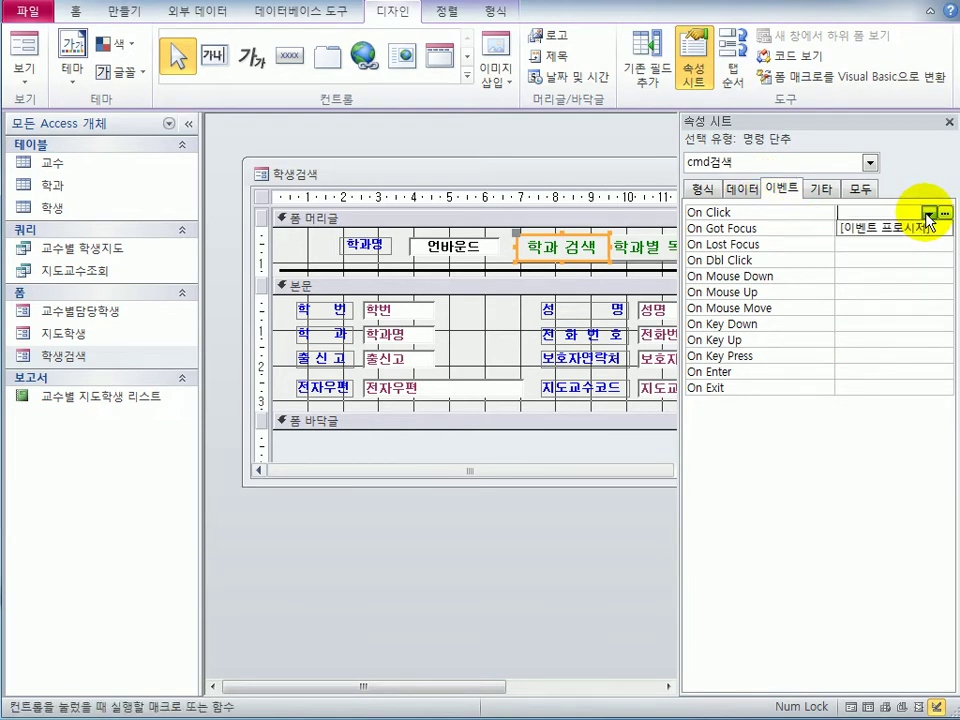
click(912, 230)
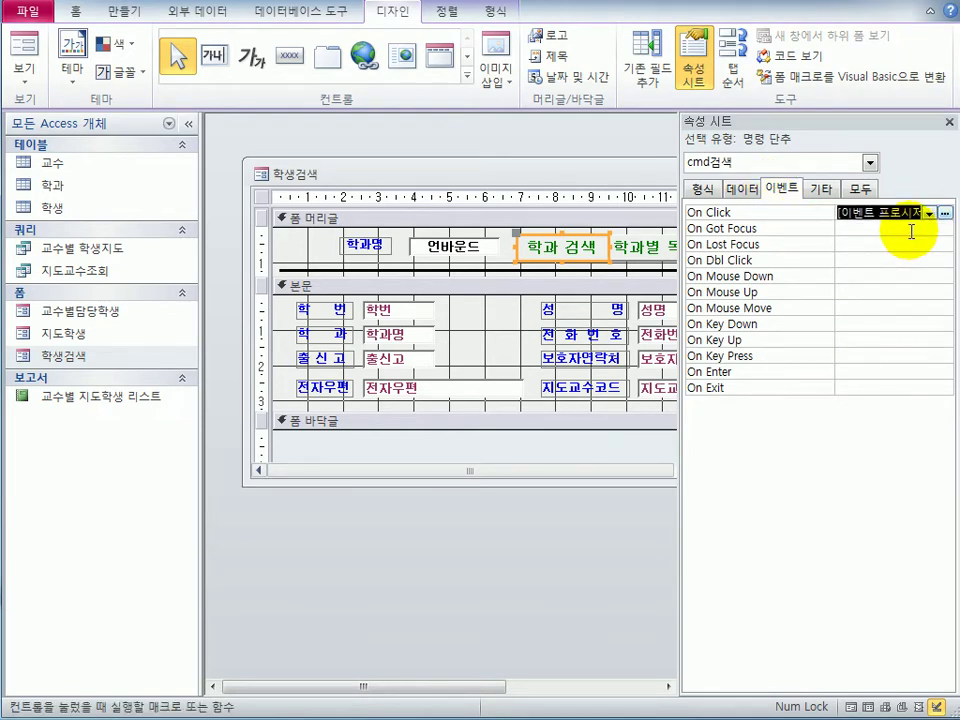
click(943, 214)
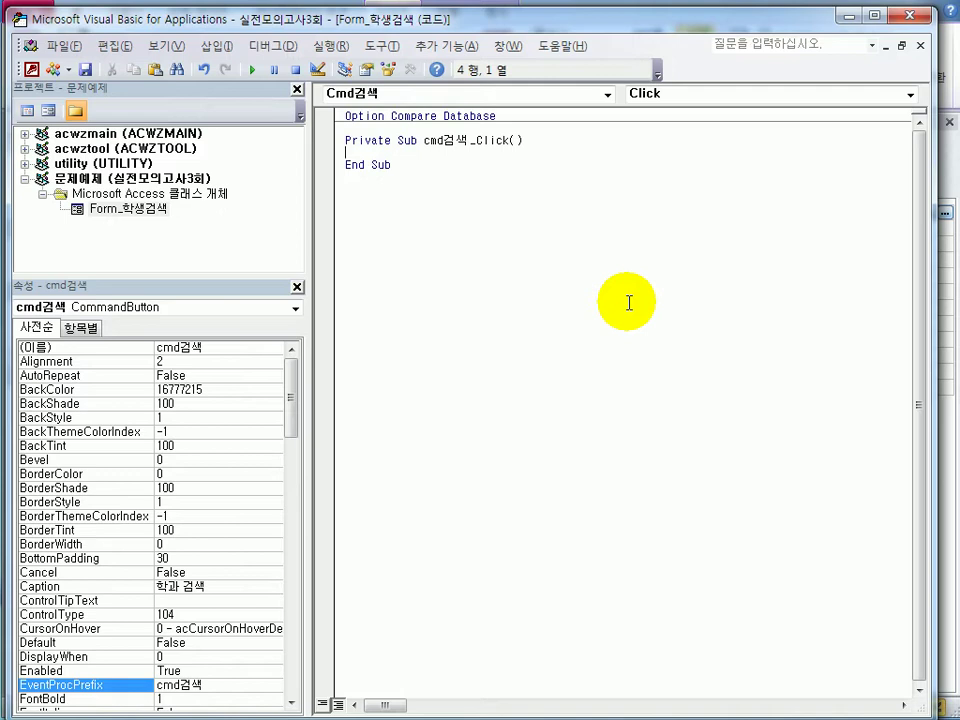
Start an If block in the cmd검색_Click procedure with the condition If IsNull(txt찾기) Then
key(Tab)
text(if isnull()
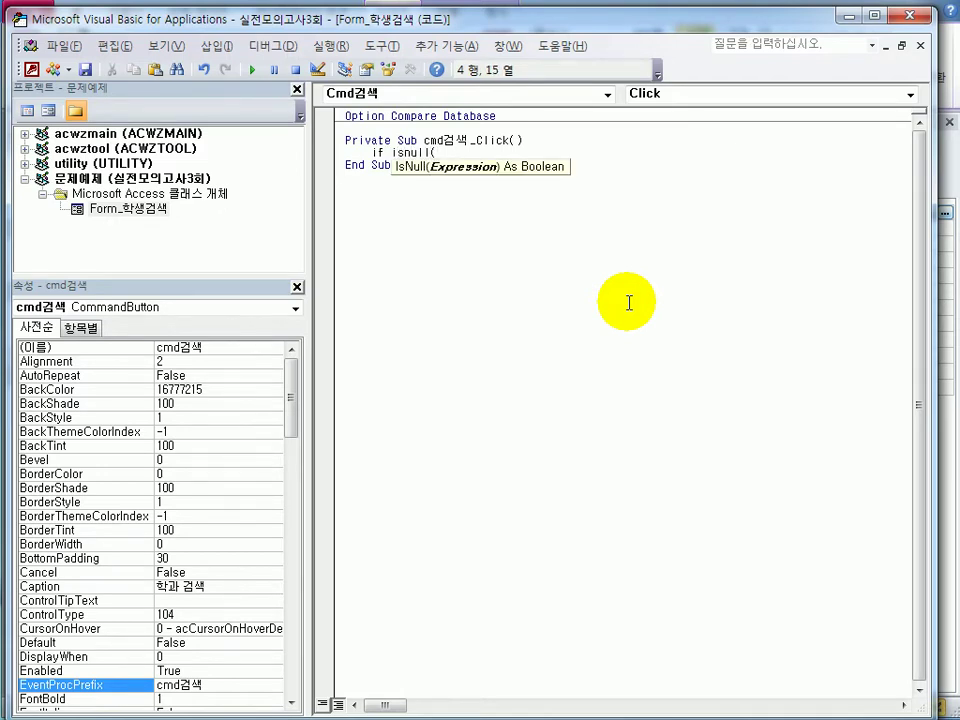
text(txt찾기) then)
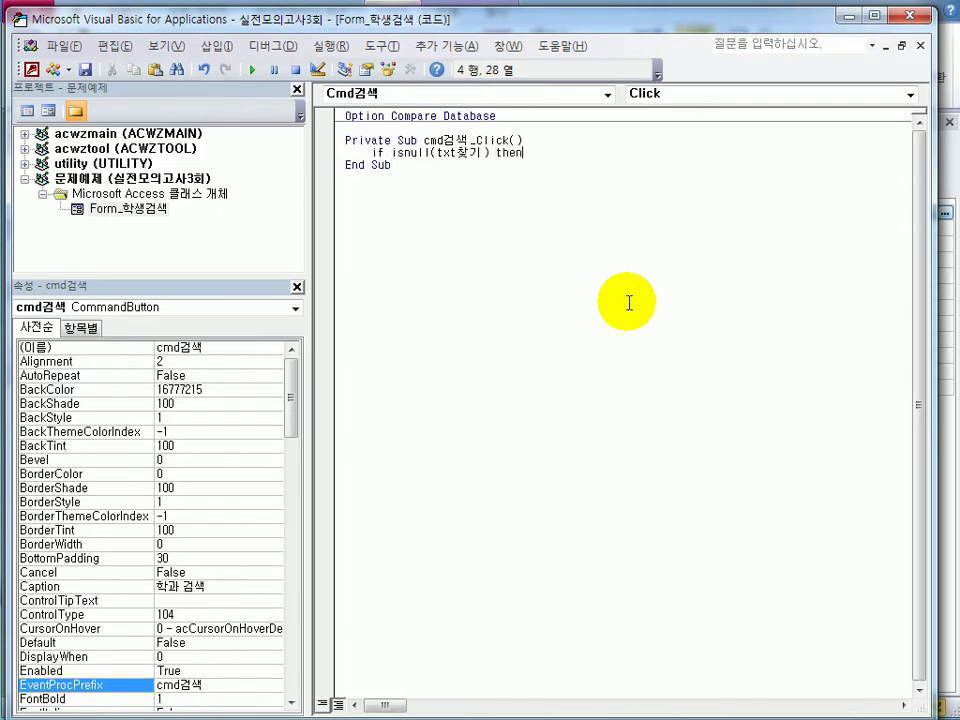
key(Return)
key(Tab)
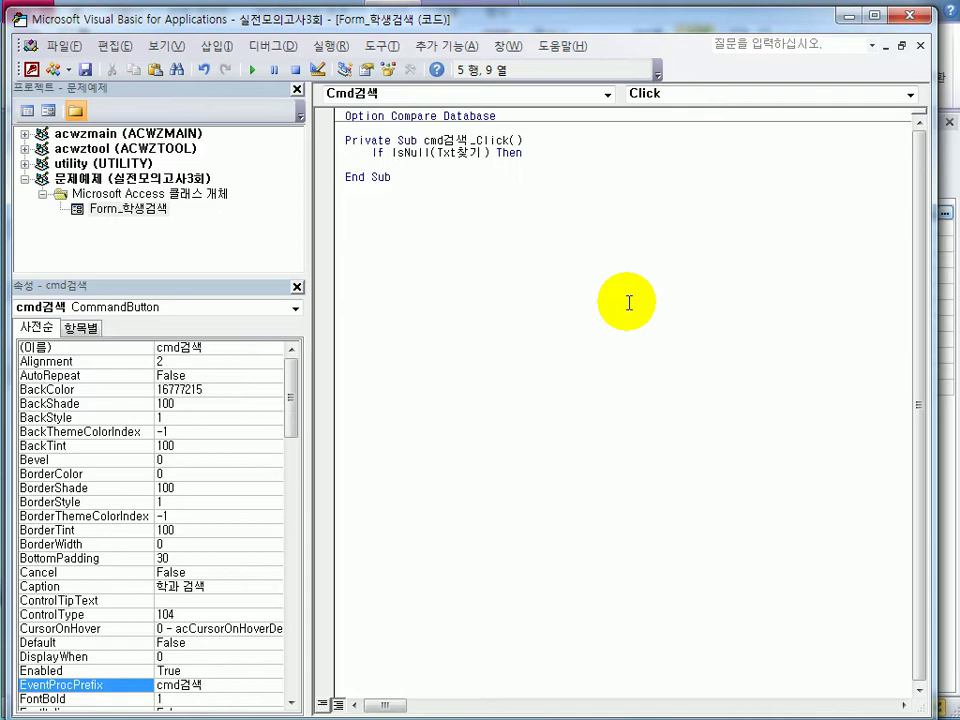
Add the statement Me.FilterOn = False inside the If block
text(me.fil)
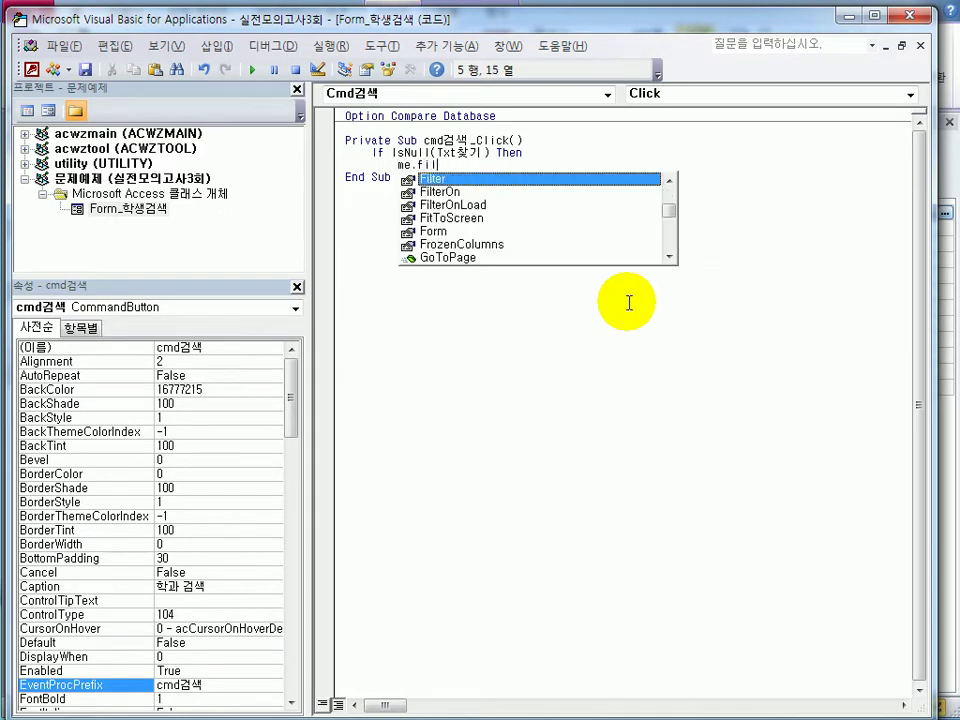
key(Down)
key(Tab)
text(=fa)
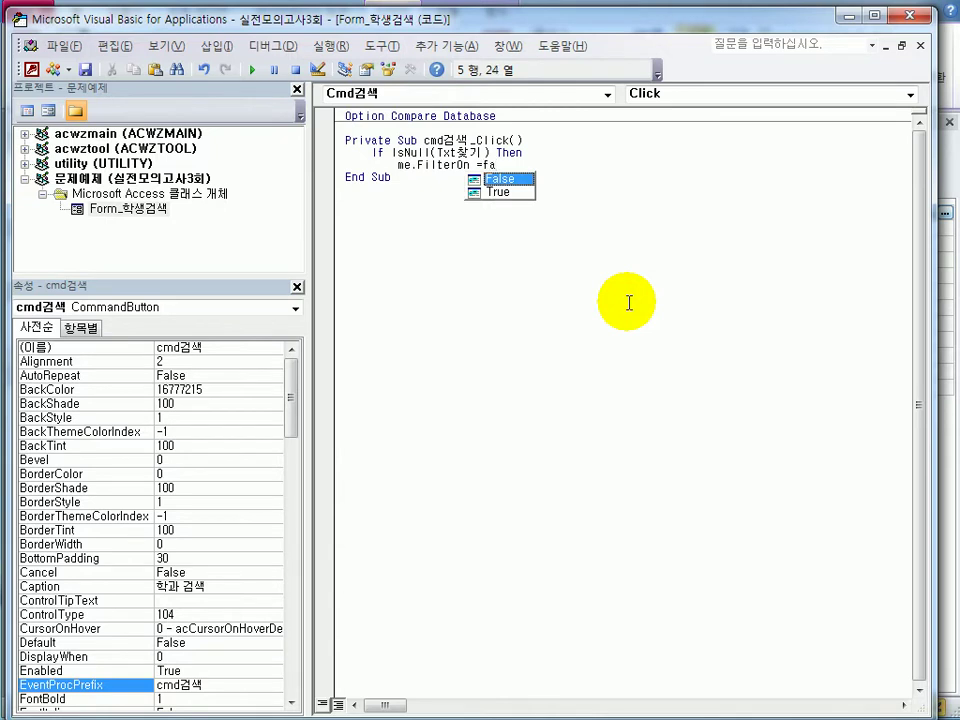
key(Tab)
key(Return)
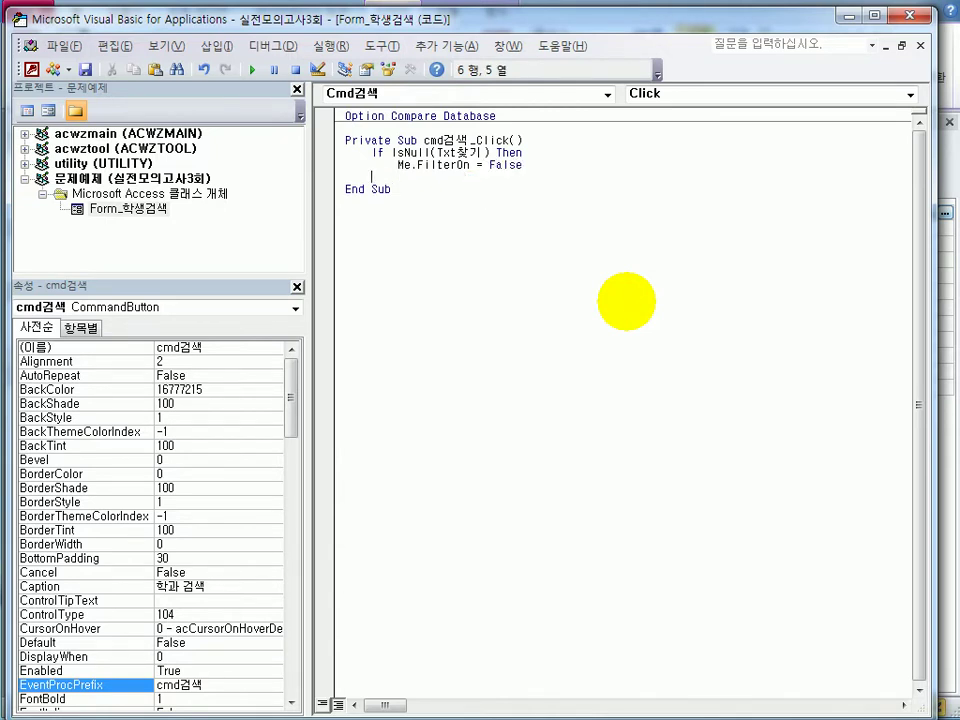
Add an Else branch containing an unfinished Me.Filter assignment that compares 학과명 with txt찾기
text(else)
key(Return)
key(Tab)
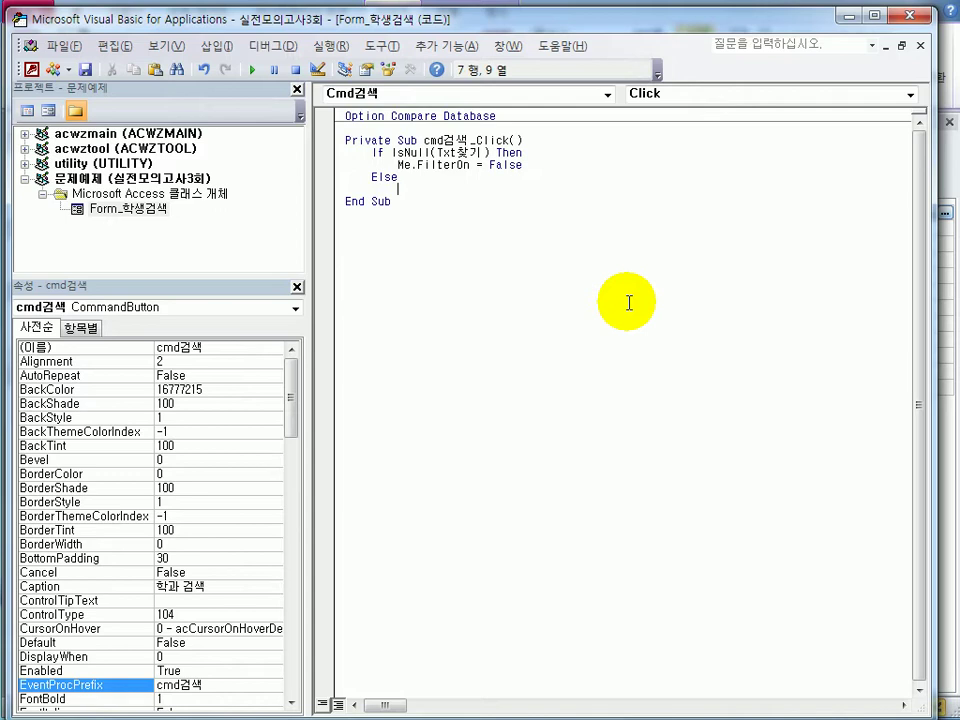
text(me.fi)
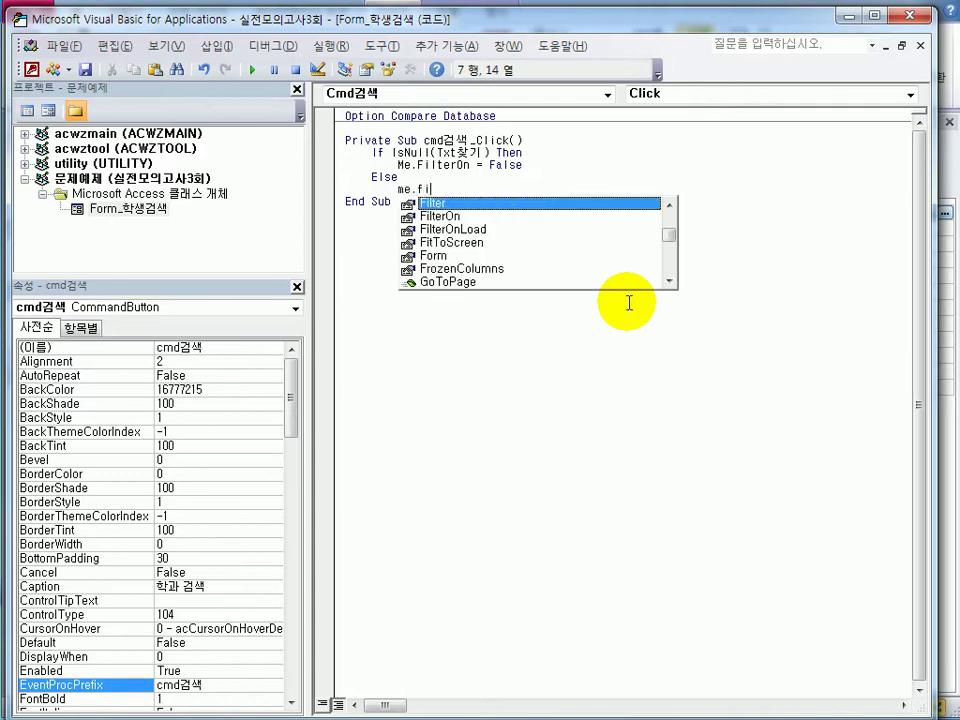
key(Tab)
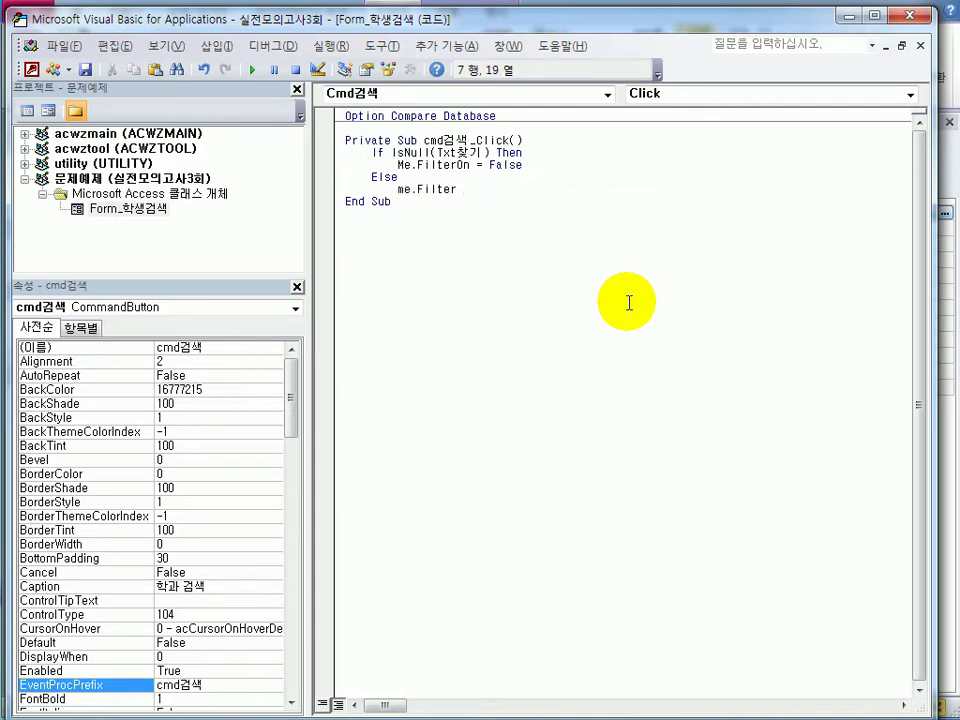
text(= "학과명 = ㅅㅁ)
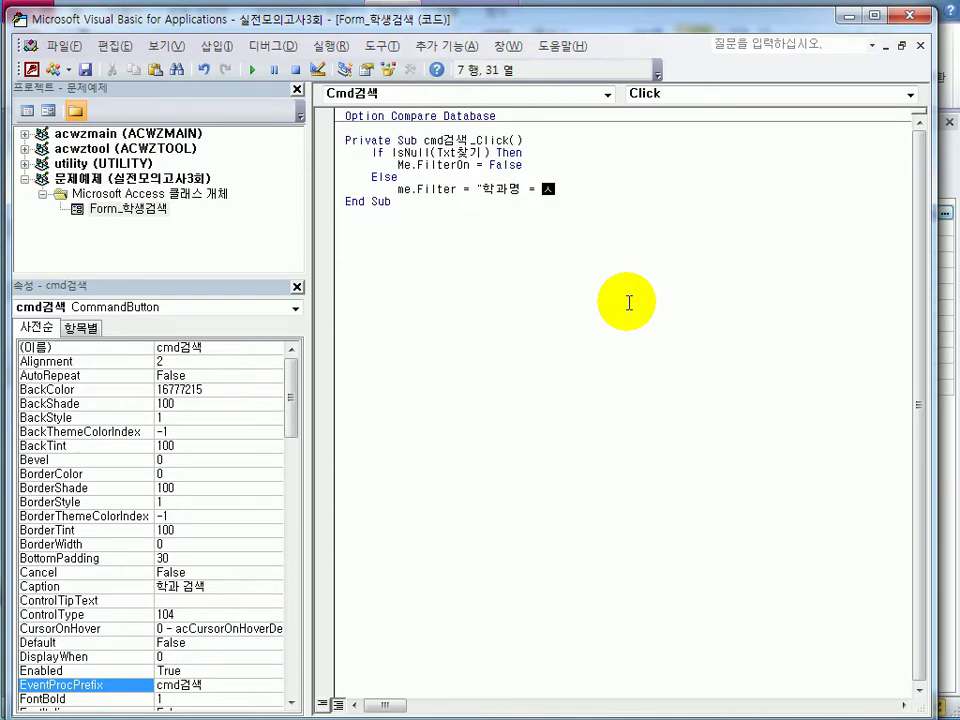
key(BackSpace)
key(BackSpace)
text(txt찾기)
Surround txt찾기 in the Me.Filter line with single quotes and & operators, and end the line with a double quote
key(Left)
key(Left)
key(Left)
key(Left)
key(End)
text(")
key(Left)
key(Left)
key(Left)
key(Left)
key(Left)
key(Left)
text(')
key(Right)
key(Right)
key(Right)
key(Right)
key(Right)
key(Right)
text(')
key(Left)
key(Left)
key(Left)
key(Left)
key(Left)
key(Left)
text(")
key(Right)
key(Right)
key(Right)
key(Right)
key(Right)
text(&)
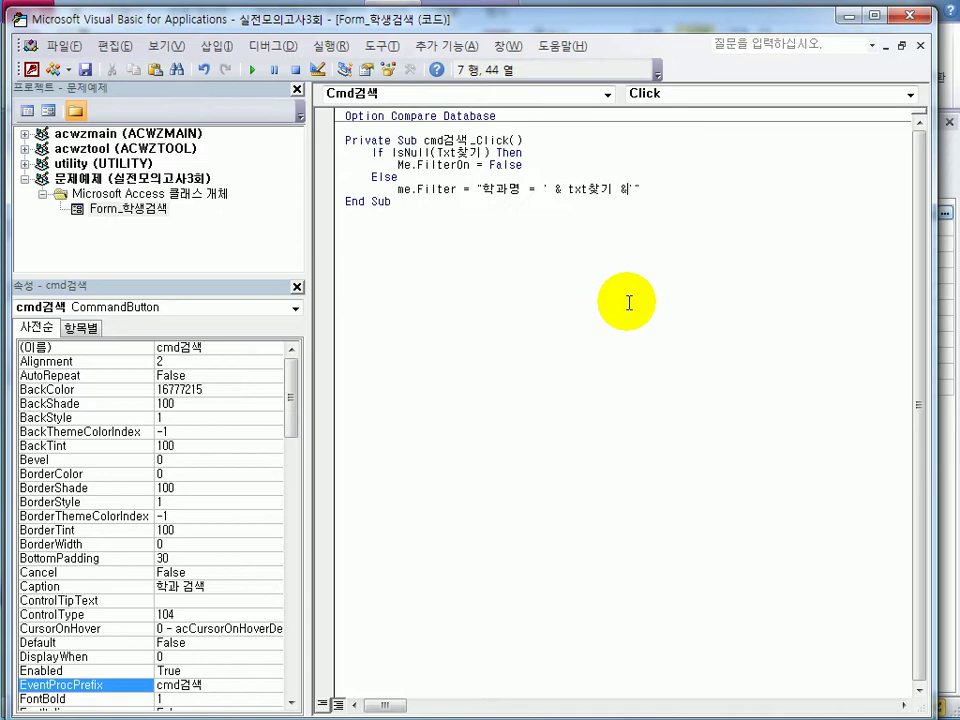
Insert the missing double quotes so the line reads Me.Filter = "학과명 = '" & Txt찾기 & "'"
key(Left)
key(Left)
key(Left)
key(Left)
key(Left)
key(Left)
key(Left)
key(Left)
key(Left)
key(Left)
key(Left)
key(Left)
key(Left)
text(")
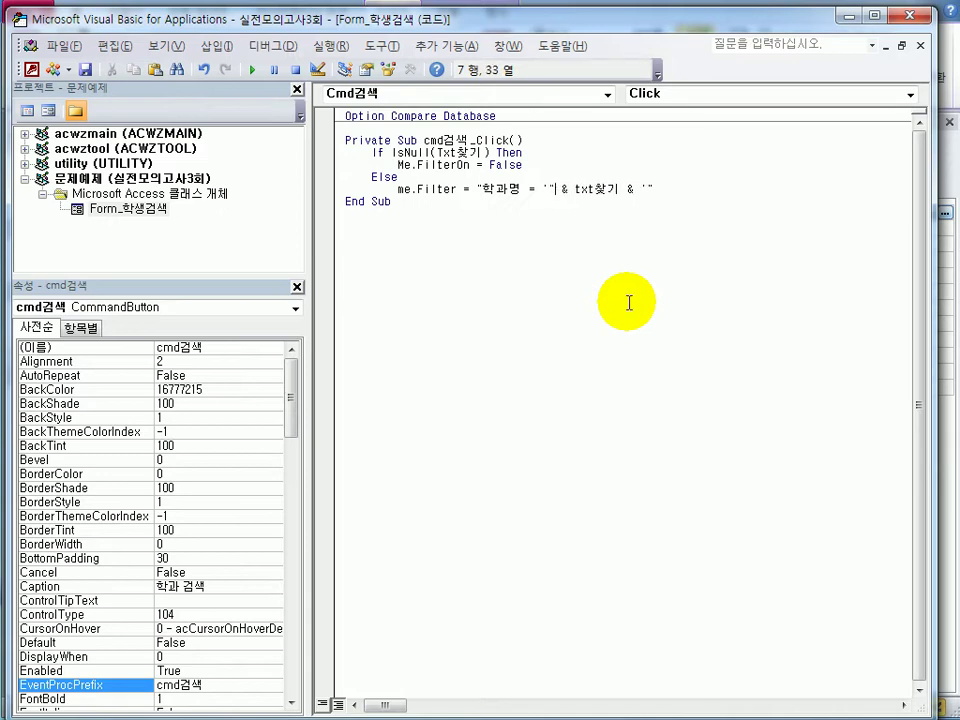
key(Right)
key(Right)
key(Right)
key(Right)
key(Right)
key(Right)
key(Right)
key(Right)
key(Right)
key(Right)
text(")
key(Right)
key(Right)
key(Return)
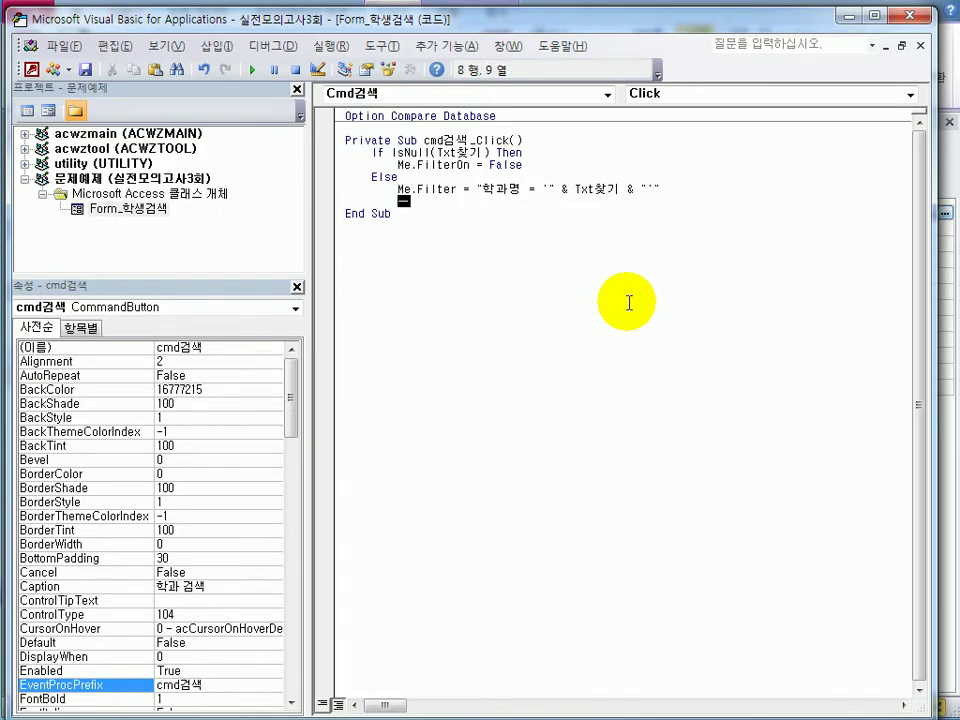
Add the statement Me.FilterOn = True below the Me.Filter line in the Else branch
text(me.fi)
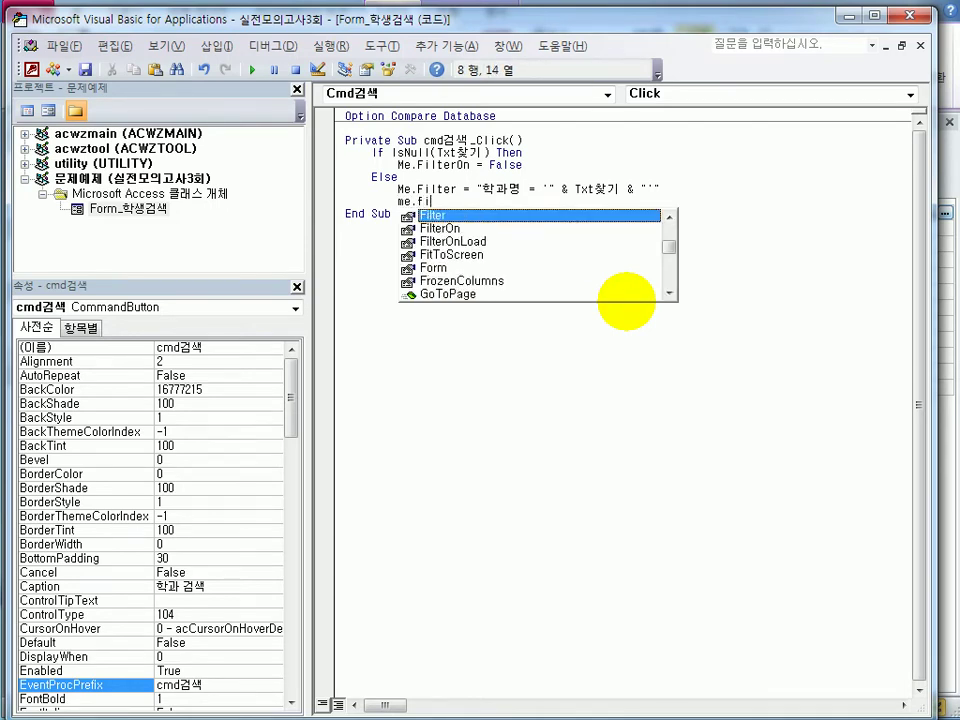
key(Down)
key(Tab)
text(=)
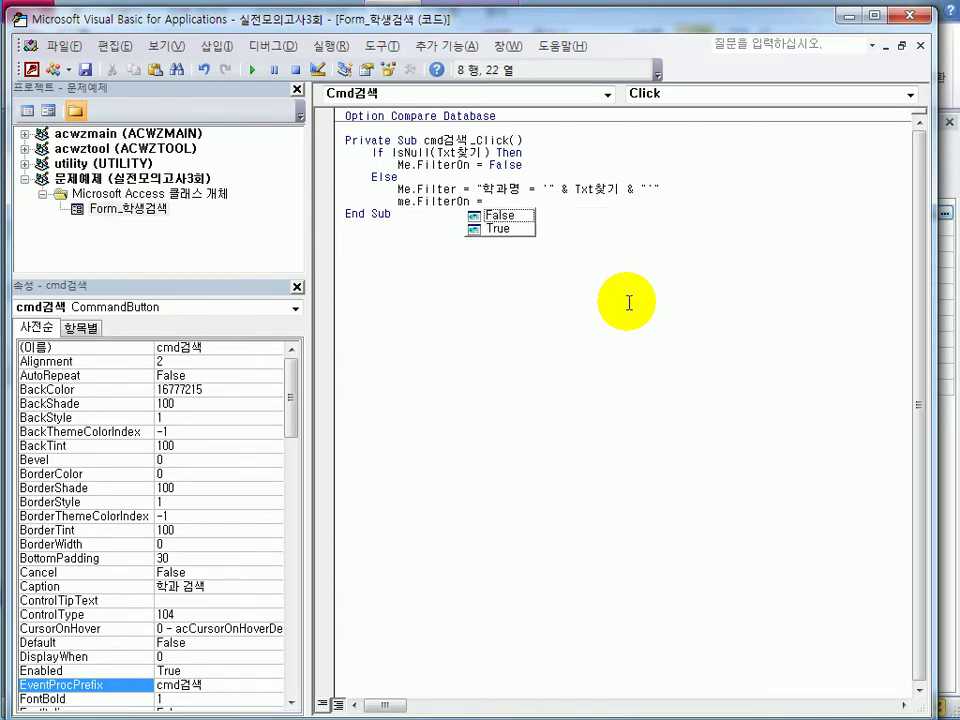
text(f)
key(BackSpace)
text(tr)
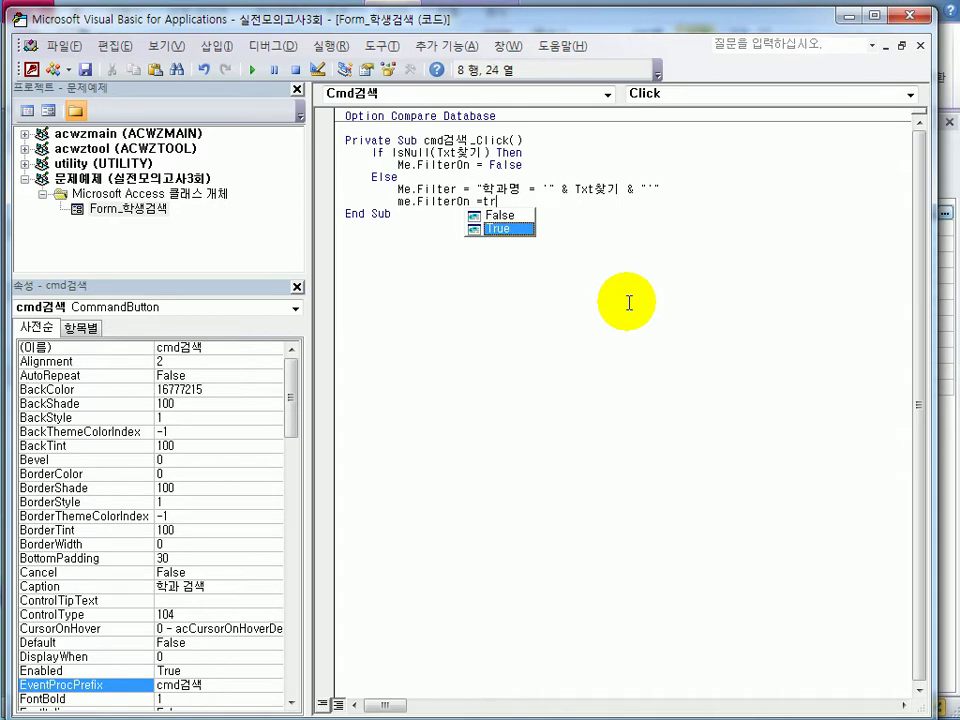
key(Tab)
key(Return)
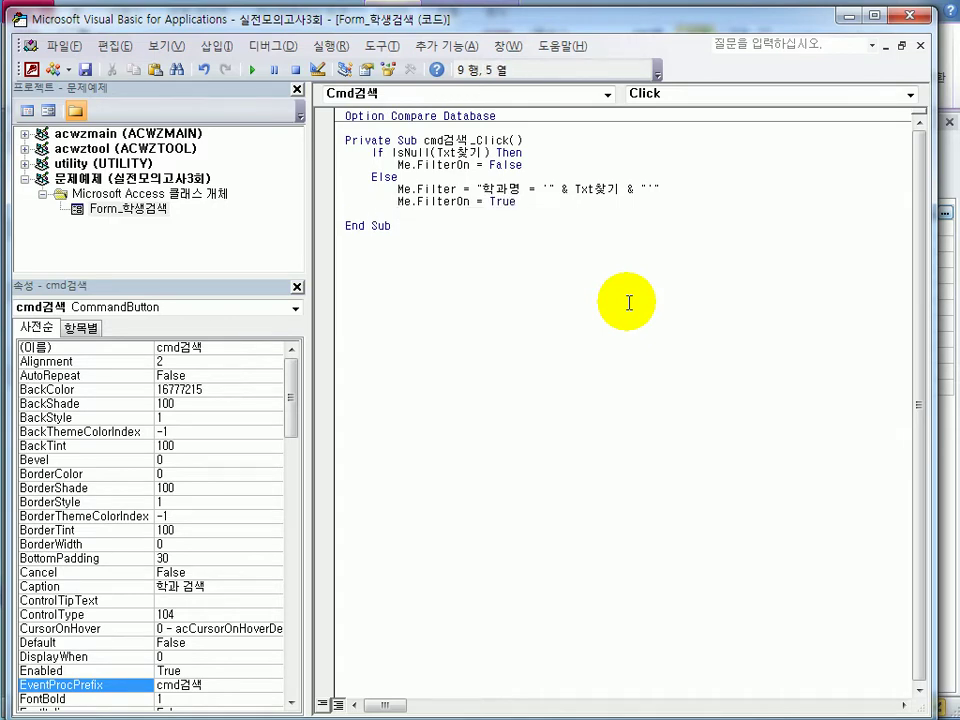
Finish the If block with End If and close the code editor
text(end if)
key(Return)
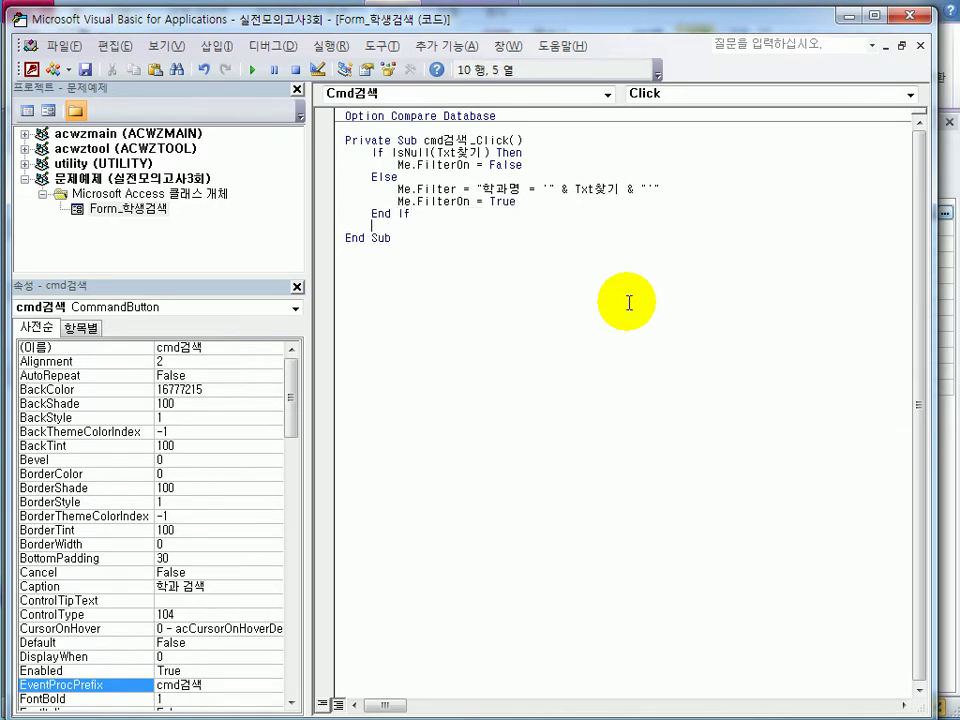
key(Up)
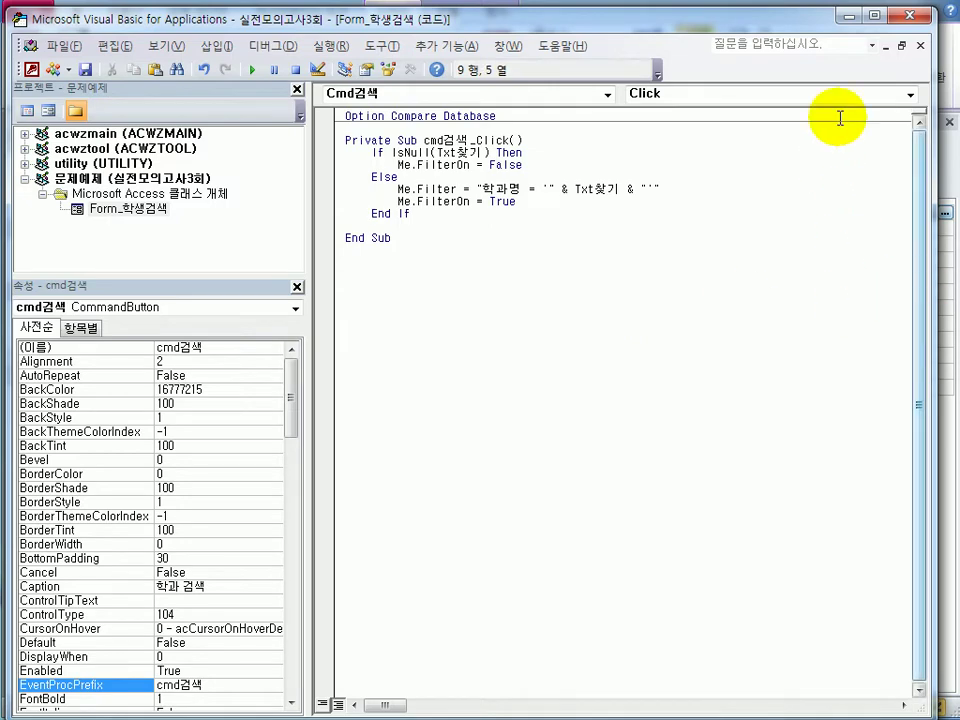
click(920, 15)
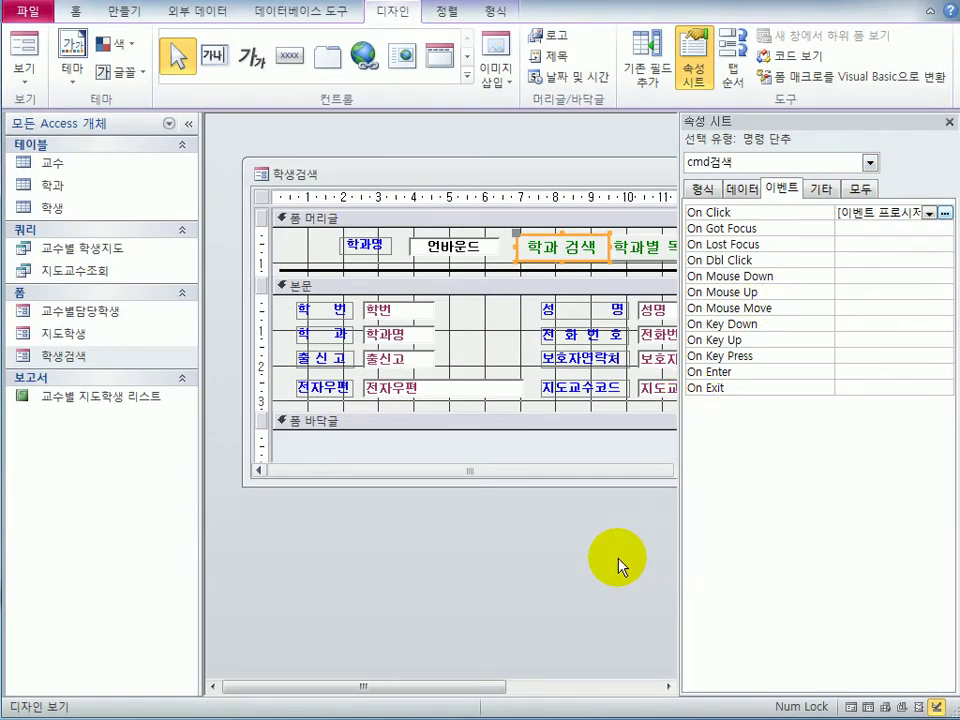
Show the 학생검색 form in form view and check the department names in the 학과 table
click(22, 55)
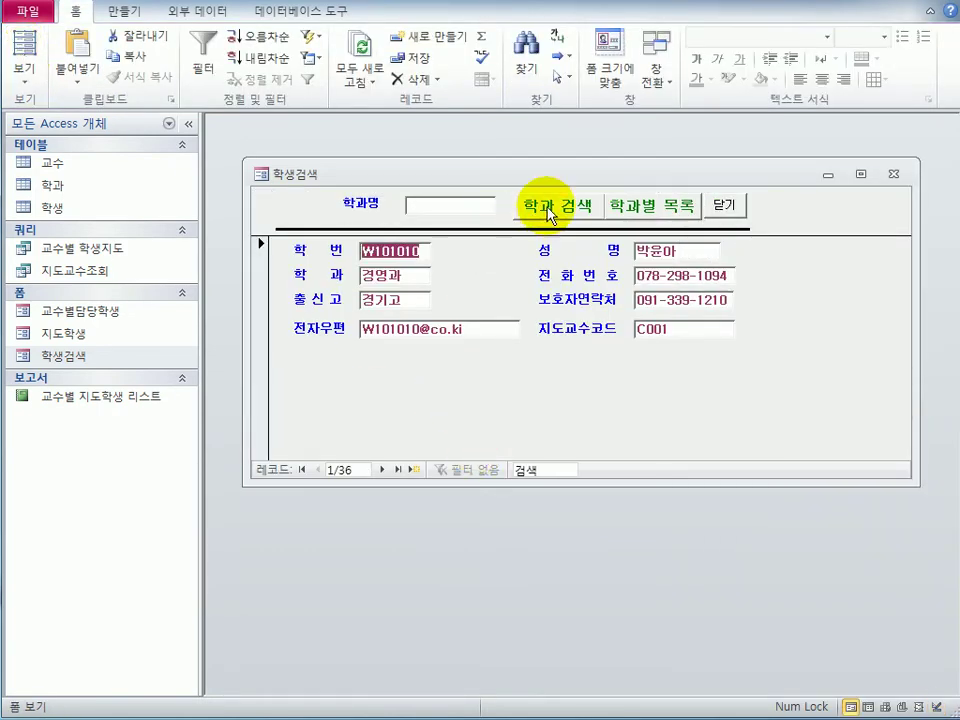
click(427, 208)
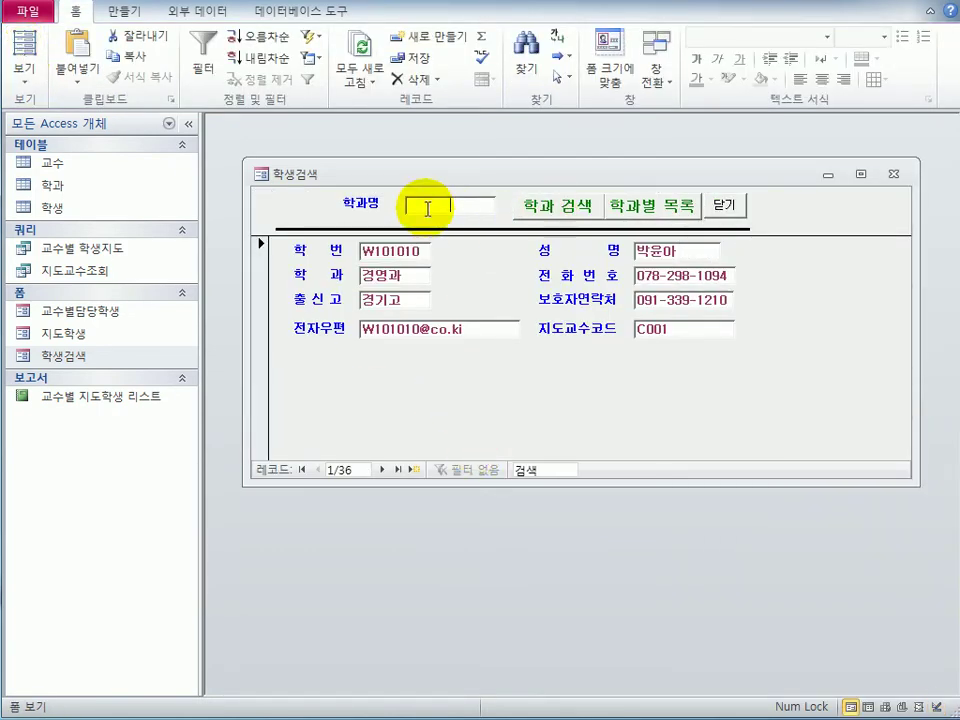
click(560, 218)
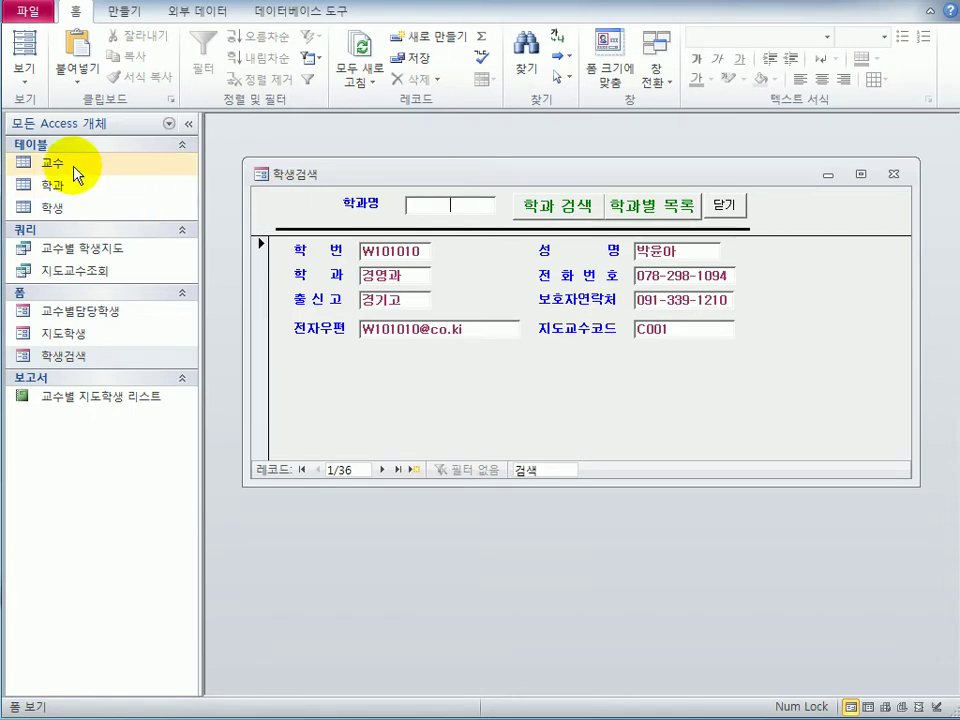
double_click(55, 186)
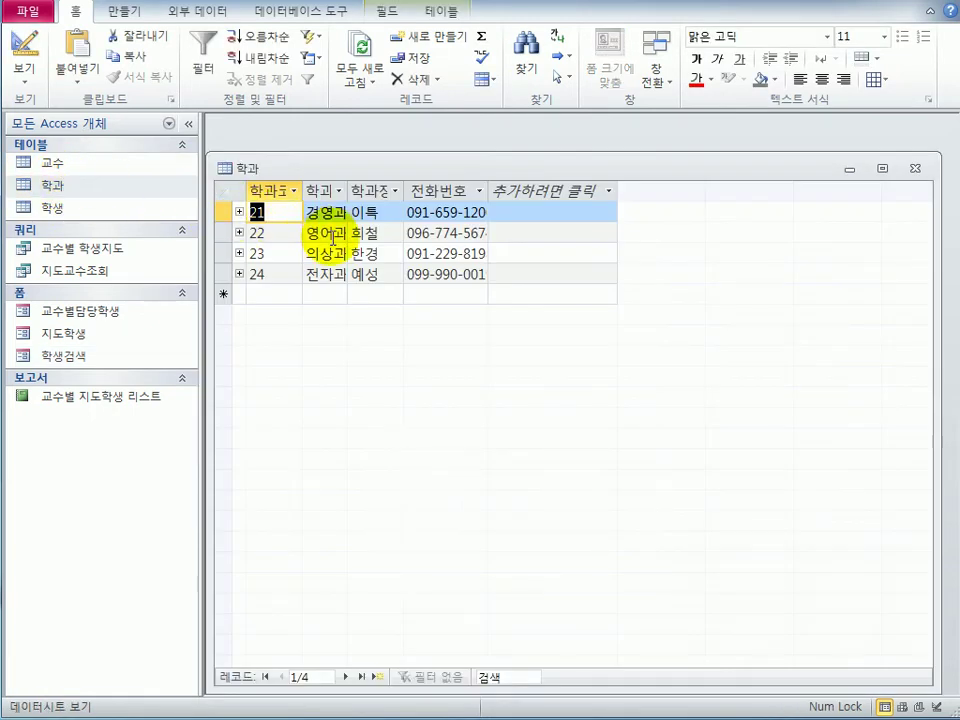
click(330, 237)
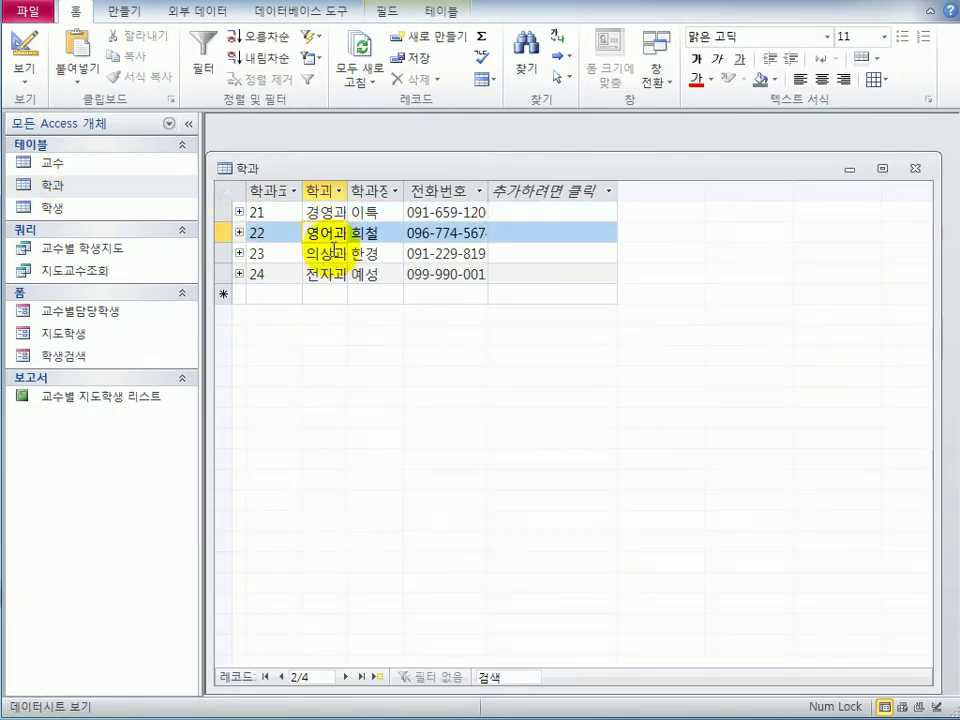
click(912, 169)
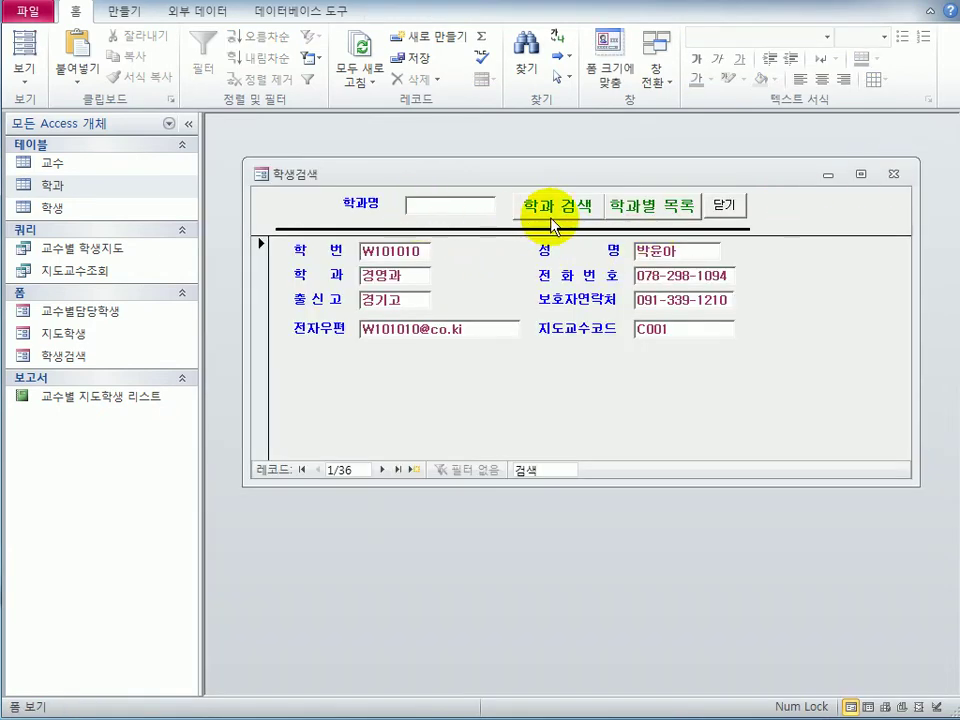
Test the 학과 검색 button with 학과명 영어과 and again with an empty 학과명, and close the form
text(영어과)
click(576, 211)
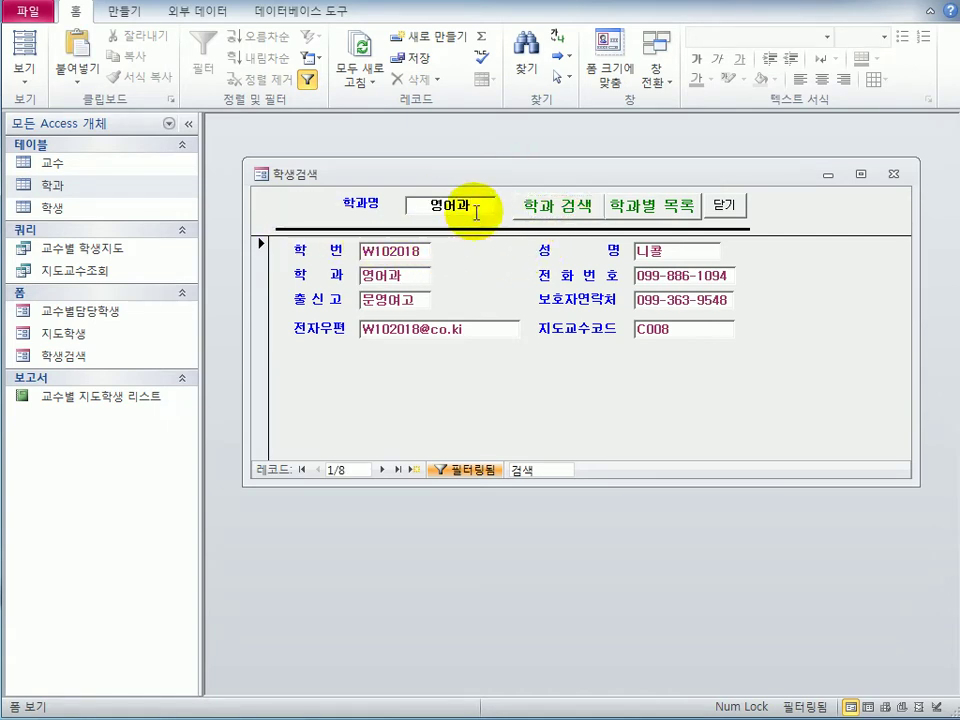
drag(471, 207, 428, 207)
key(Delete)
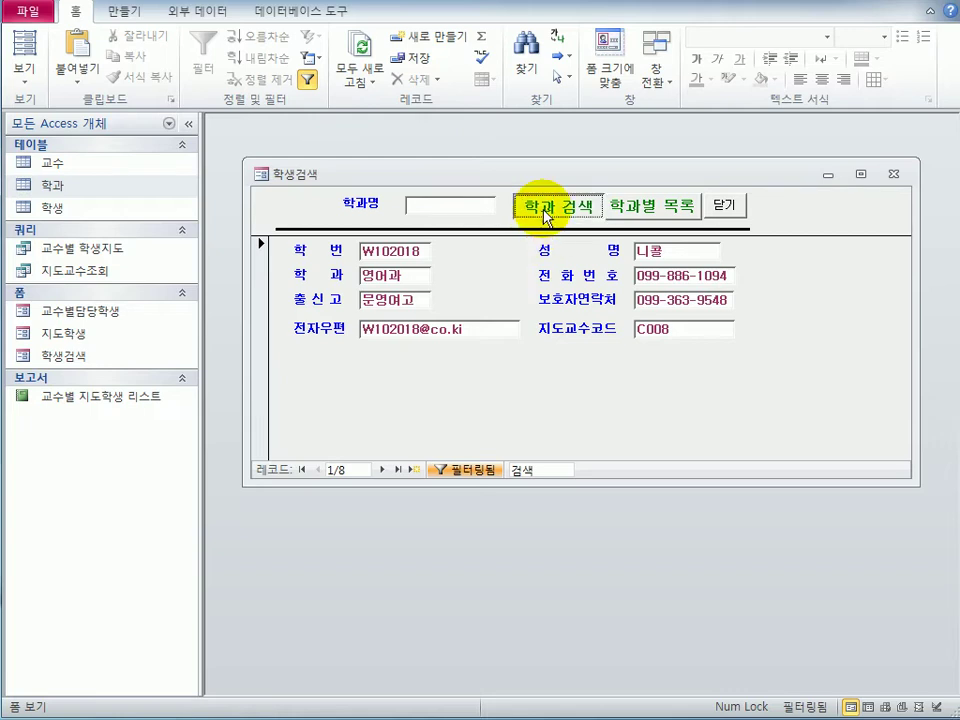
click(546, 211)
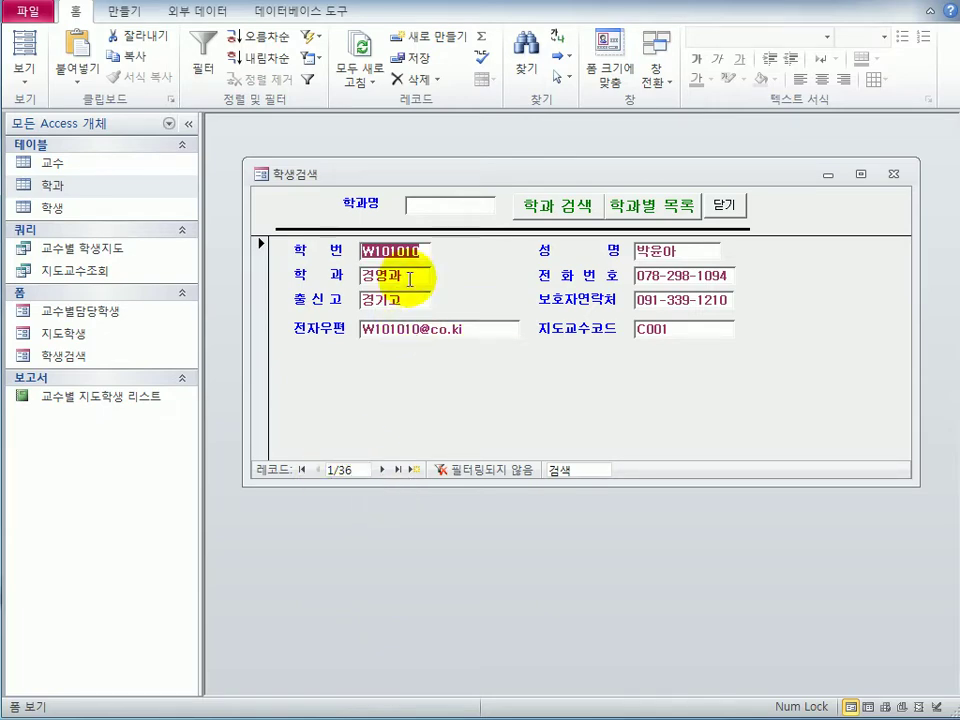
click(893, 177)
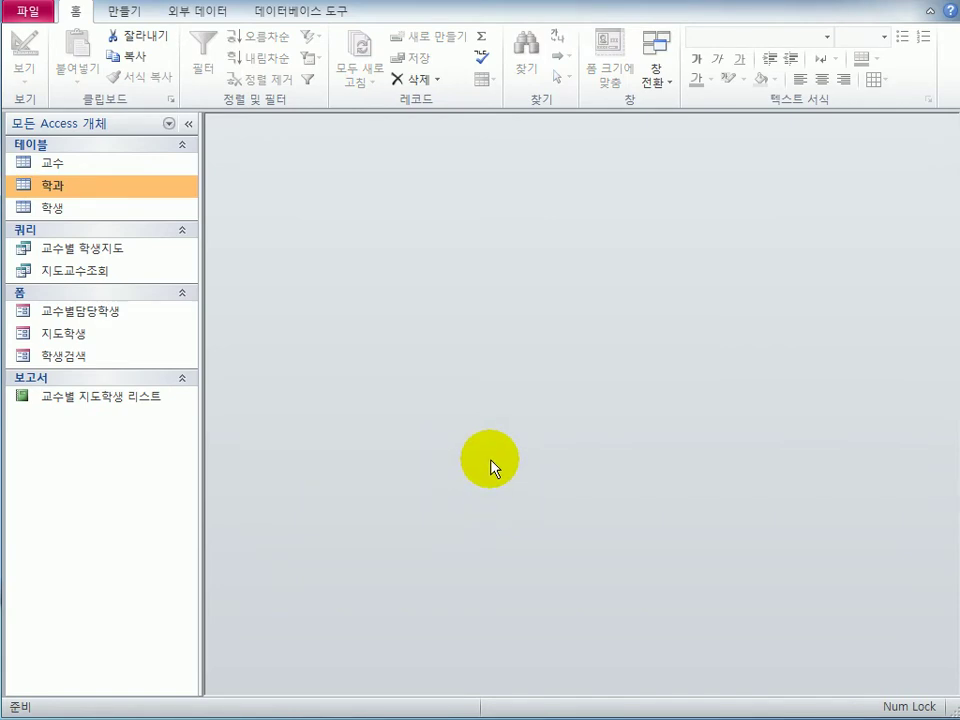
Open the 학생검색 form in design view and create an On Click event procedure for the cmd출력 button
right_click(85, 363)
click(208, 414)
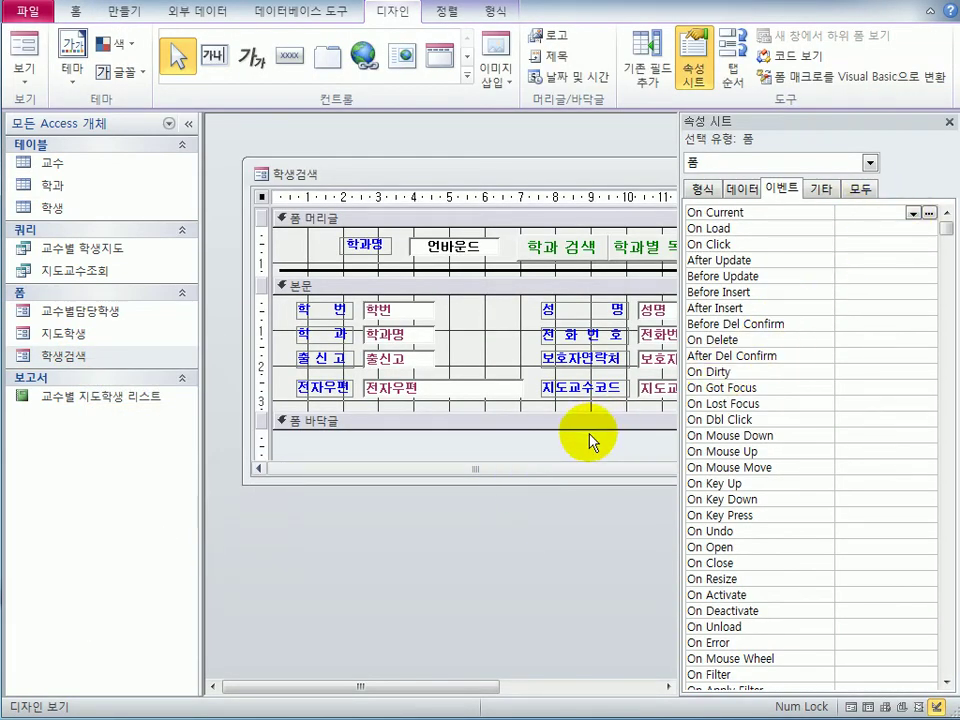
click(643, 247)
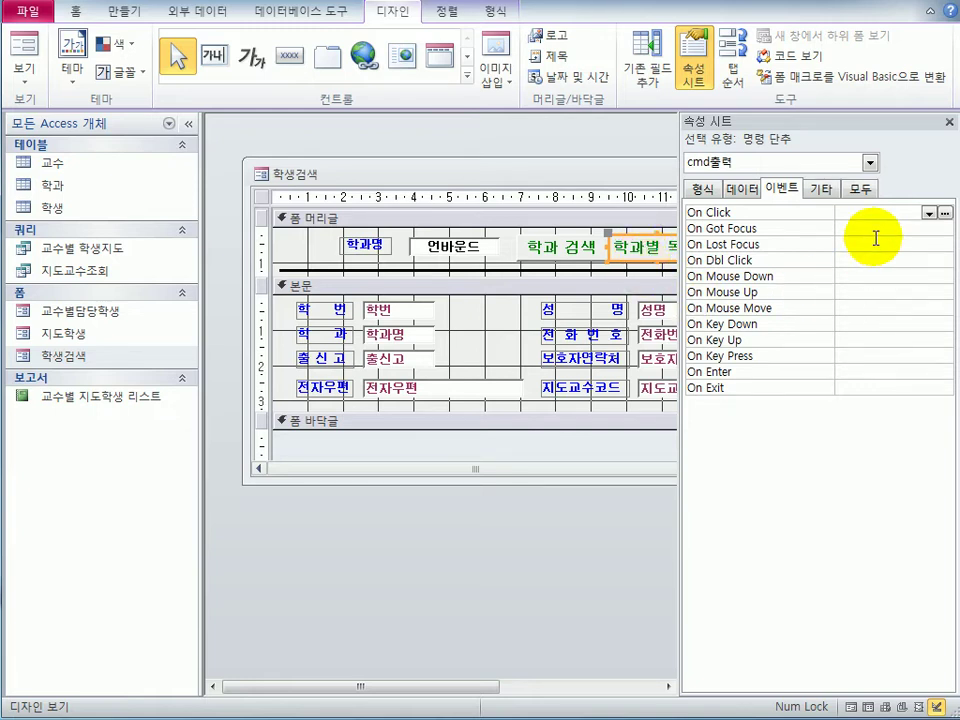
click(929, 213)
click(882, 228)
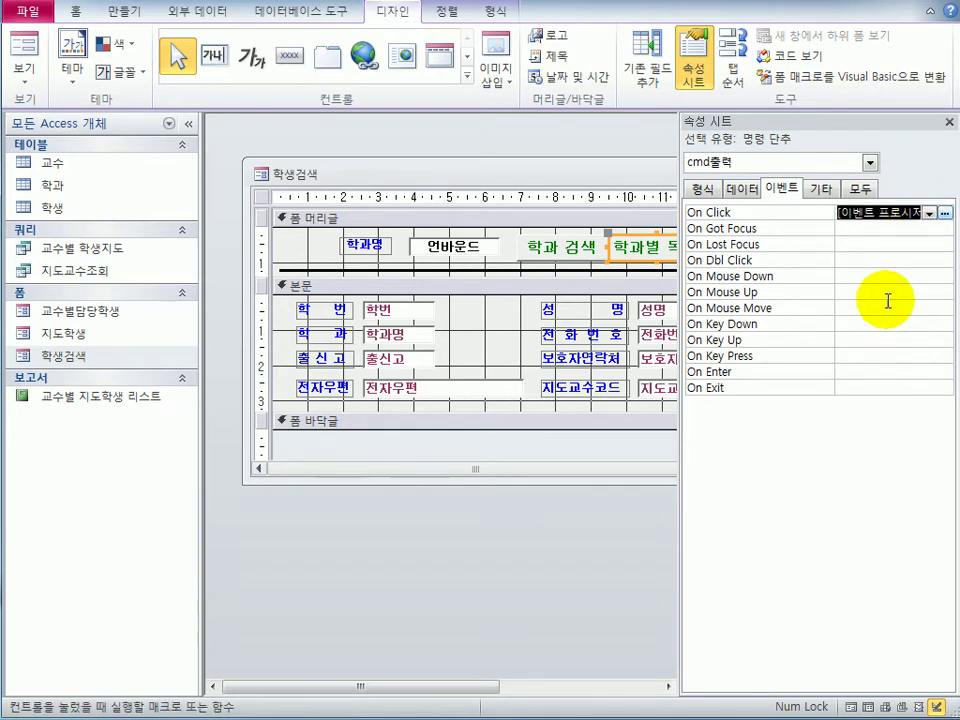
click(944, 213)
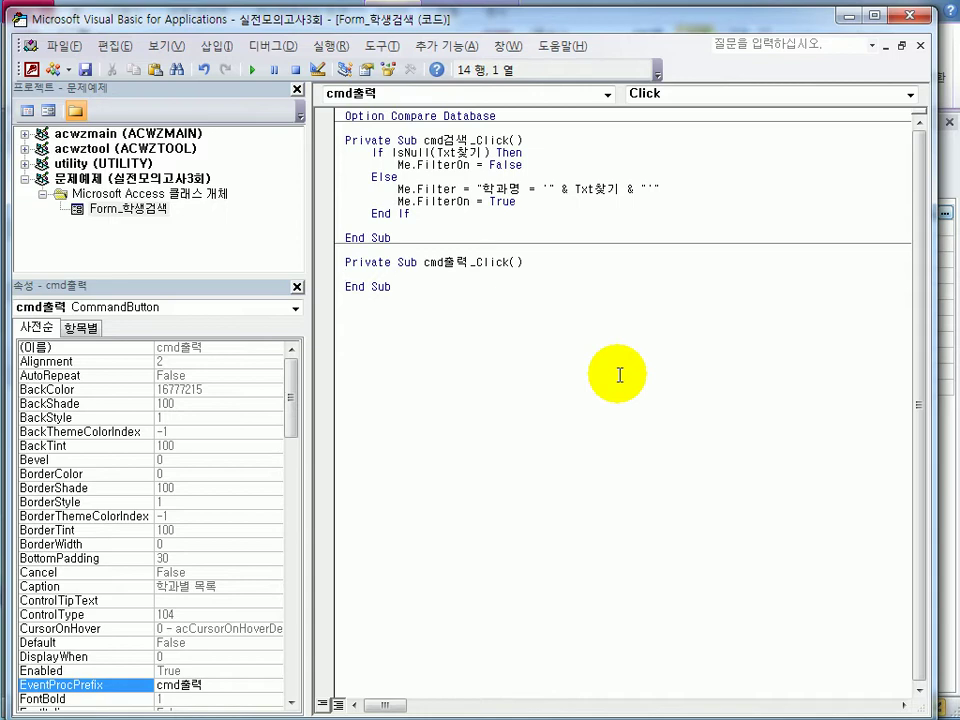
Write a DoCmd.OpenReport statement in cmd출력_Click that names the report "교수별 지도학생 리스트"
key(Tab)
text(docmd.)
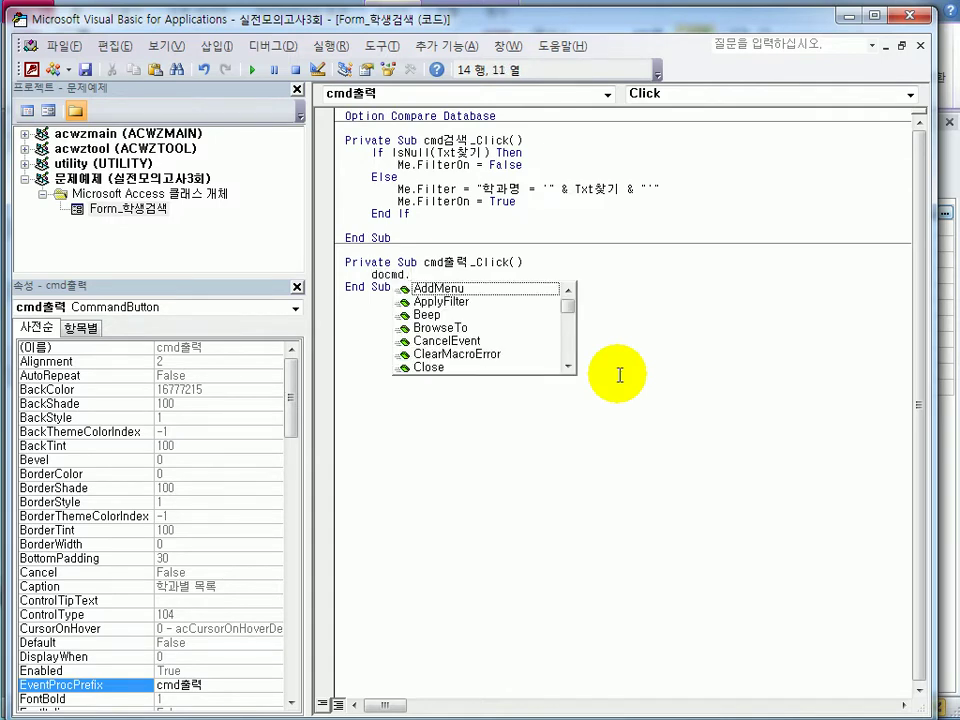
text(op)
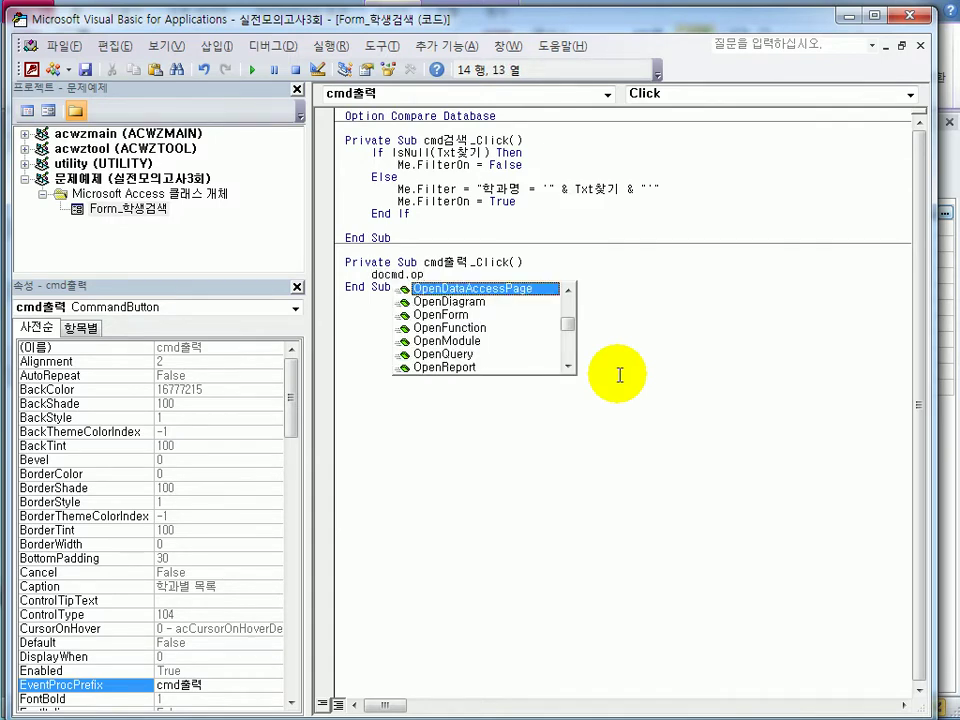
text(enr)
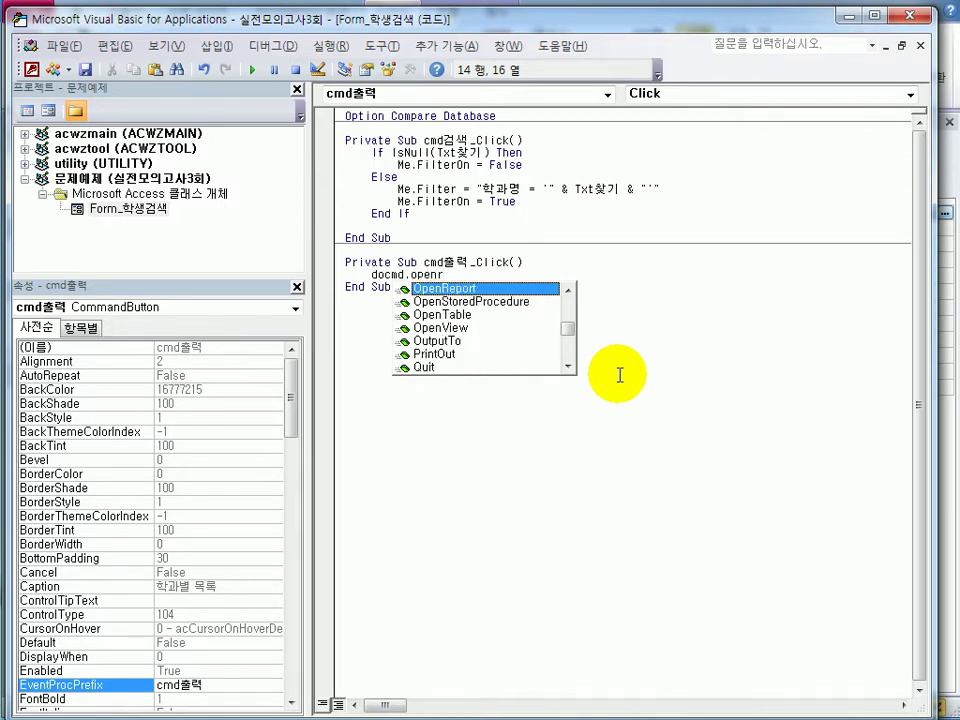
key(Tab)
text(")
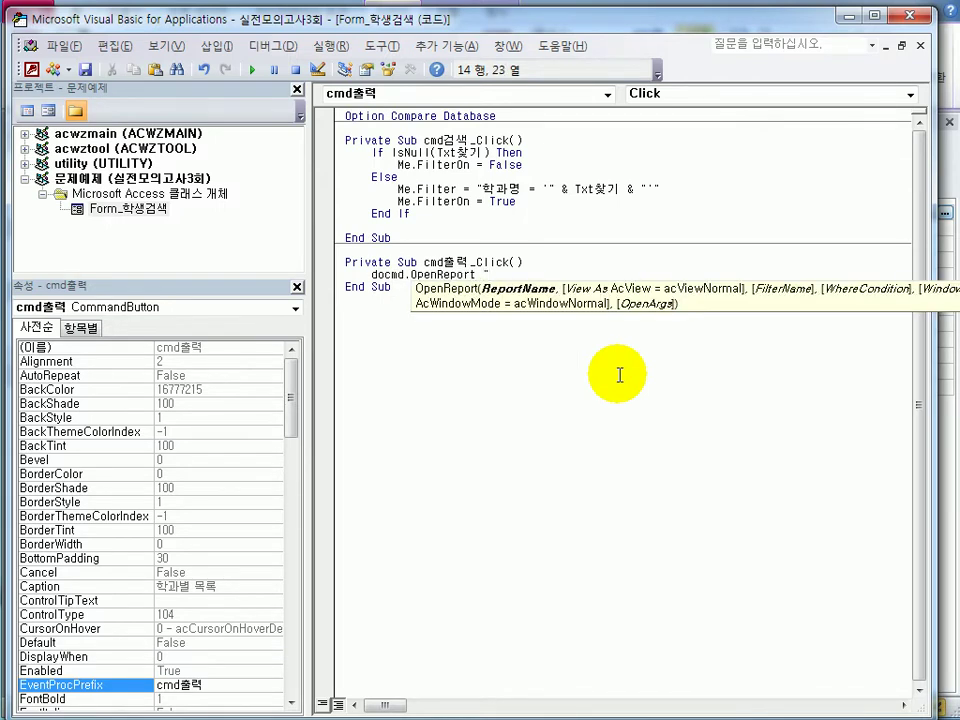
text(교수별 )
text(지도)
text(학생 )
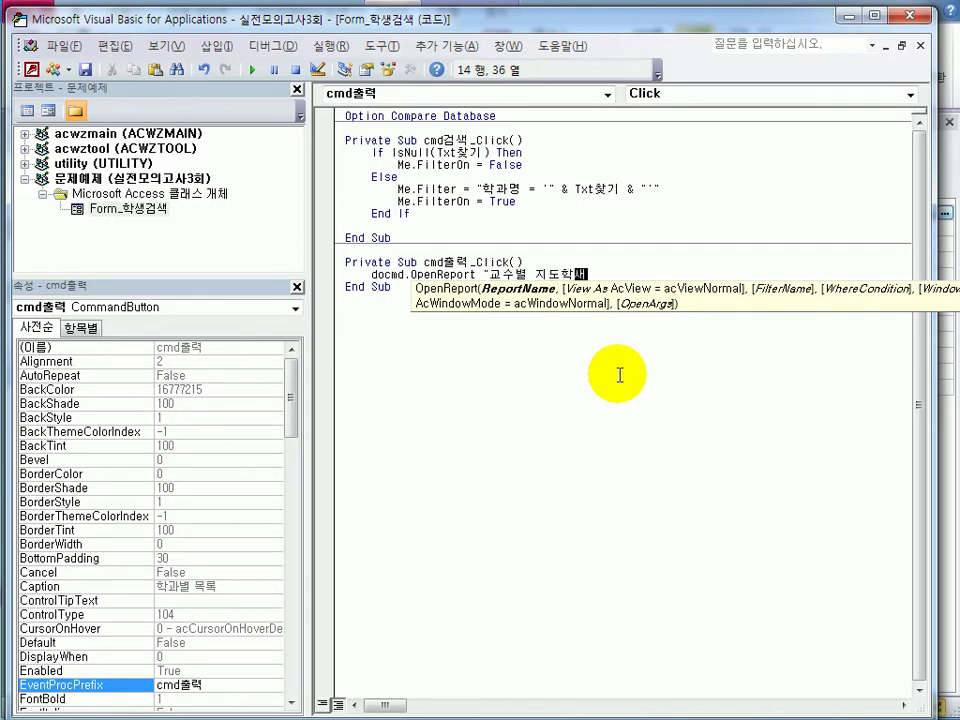
text(리스트)
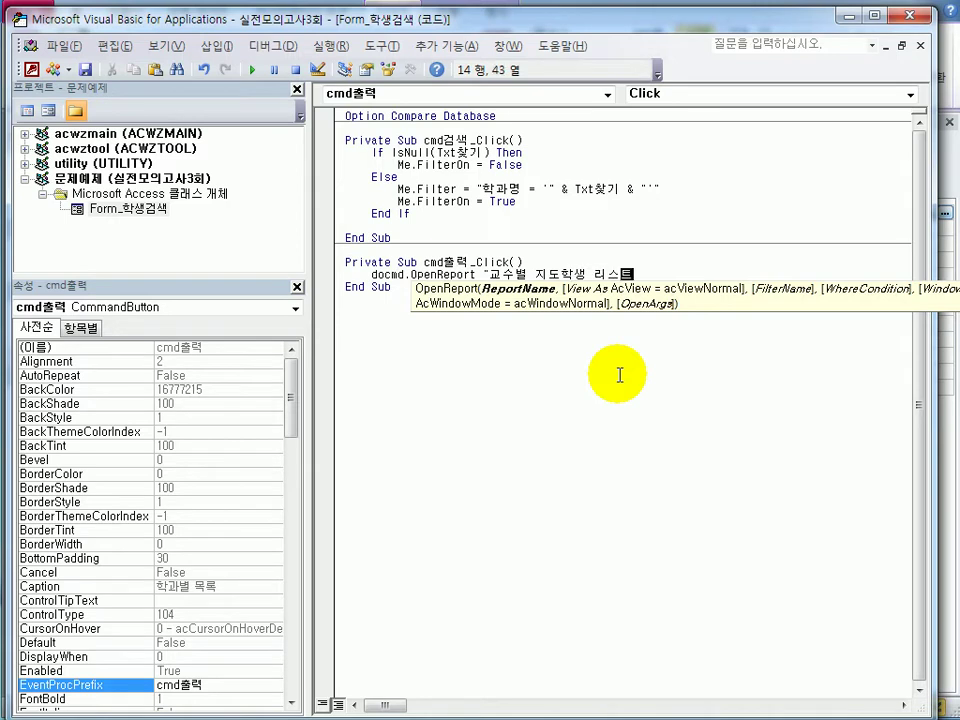
Set the OpenReport statement's View argument to acViewPreview
text(",)
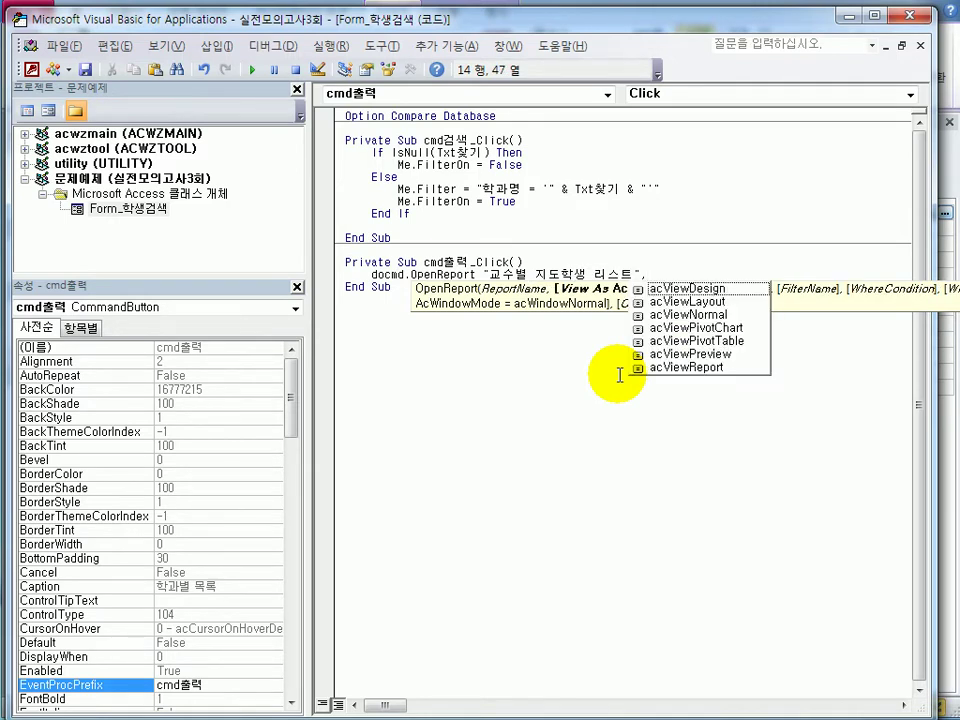
key(Down)
key(Down)
key(Down)
key(Down)
key(Down)
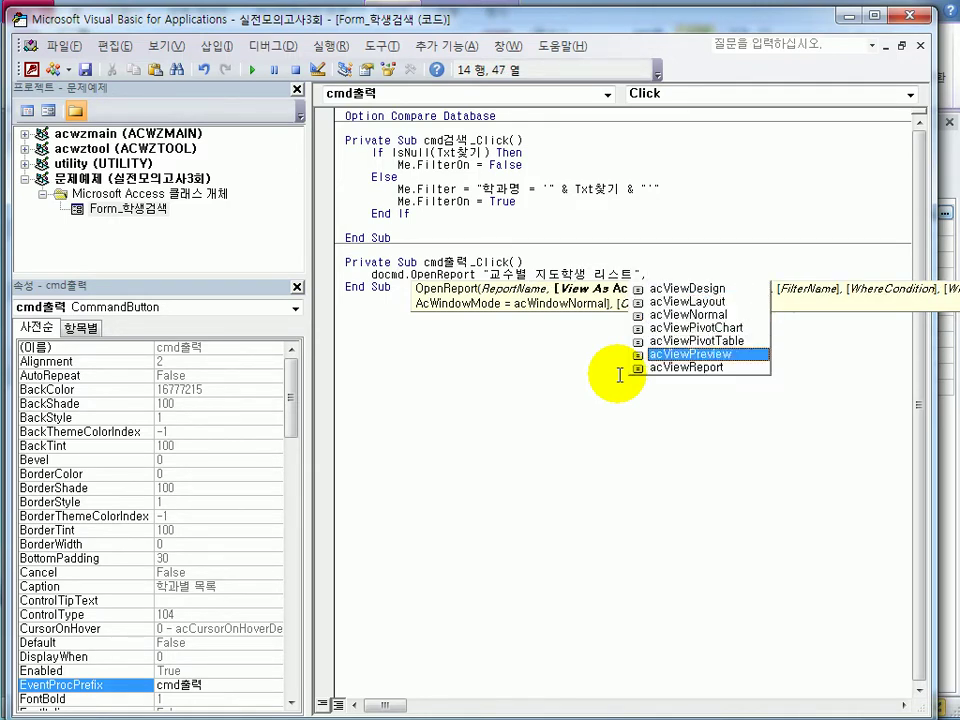
key(Tab)
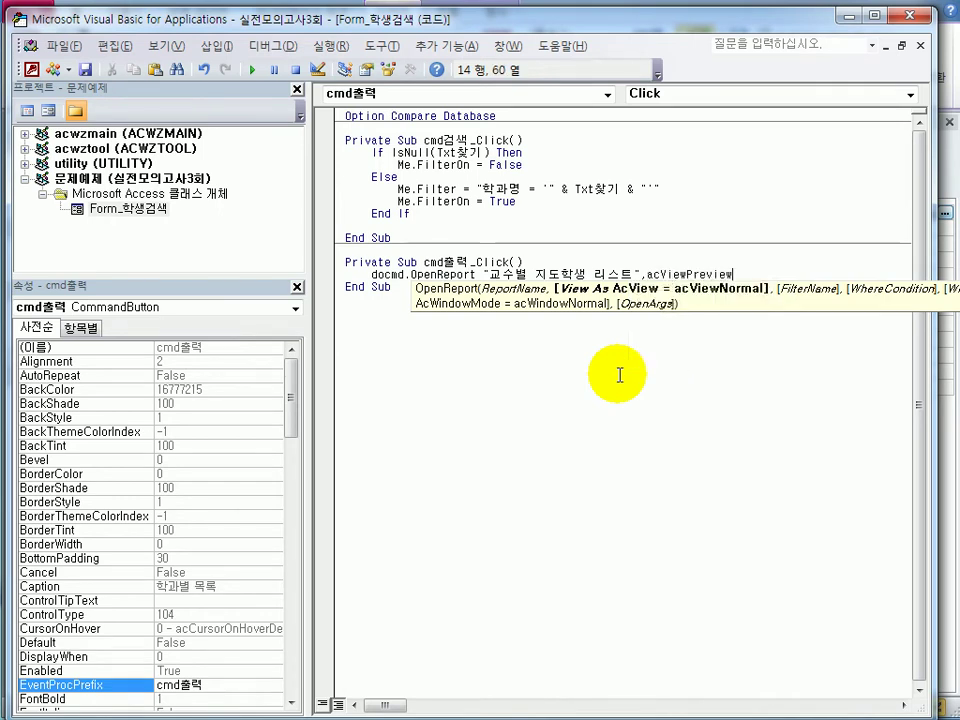
Skip the FilterName argument and enter "학과명 = txt찾기" as the WhereCondition
text(,)
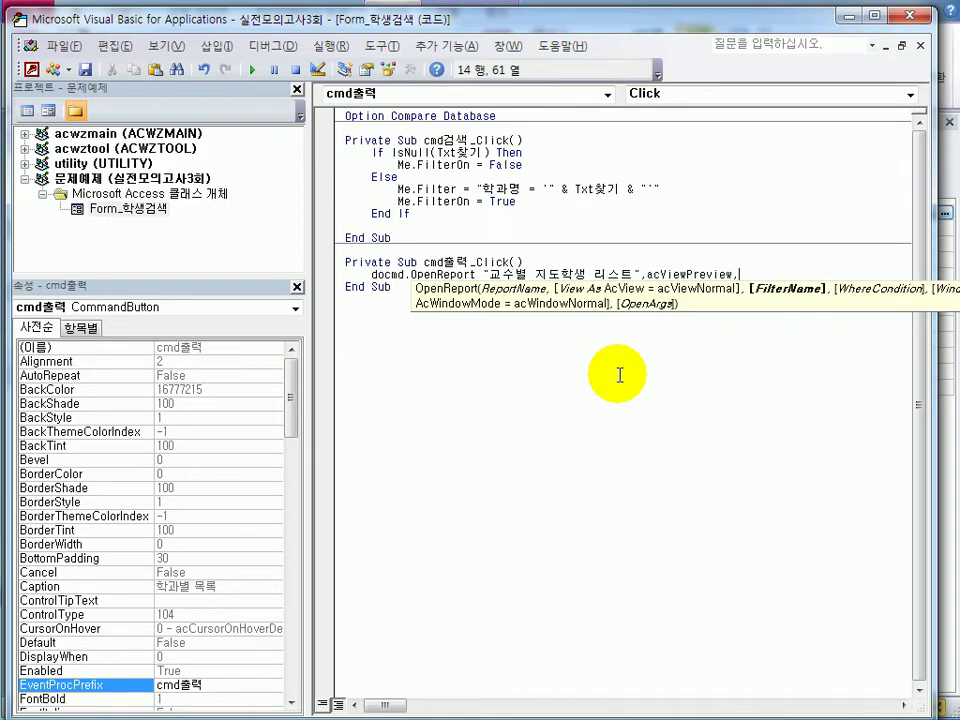
text(,)
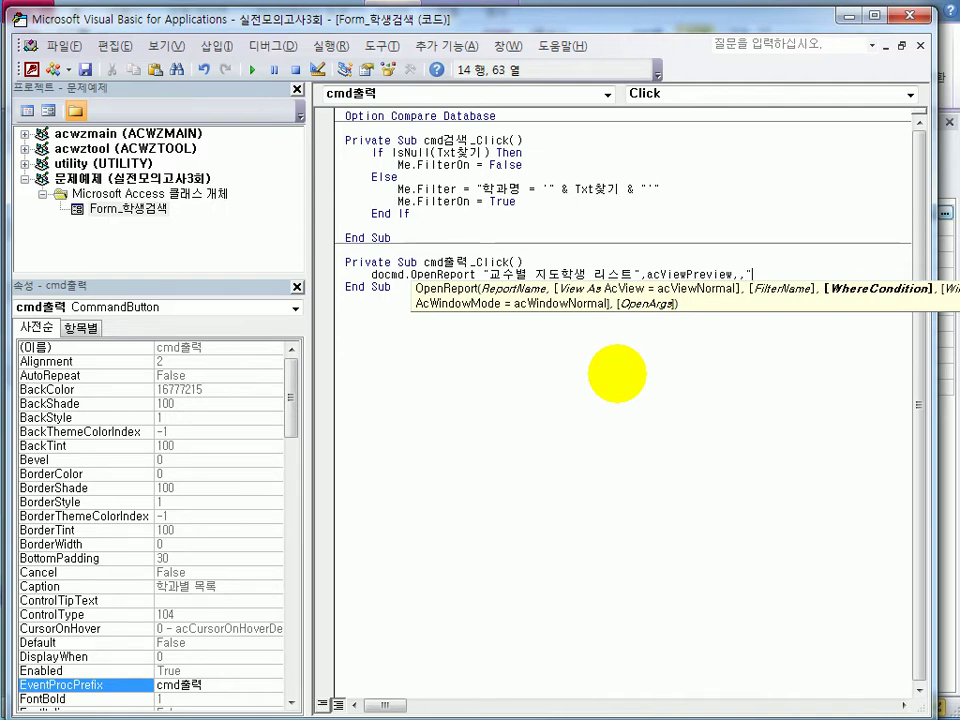
text("하과명)
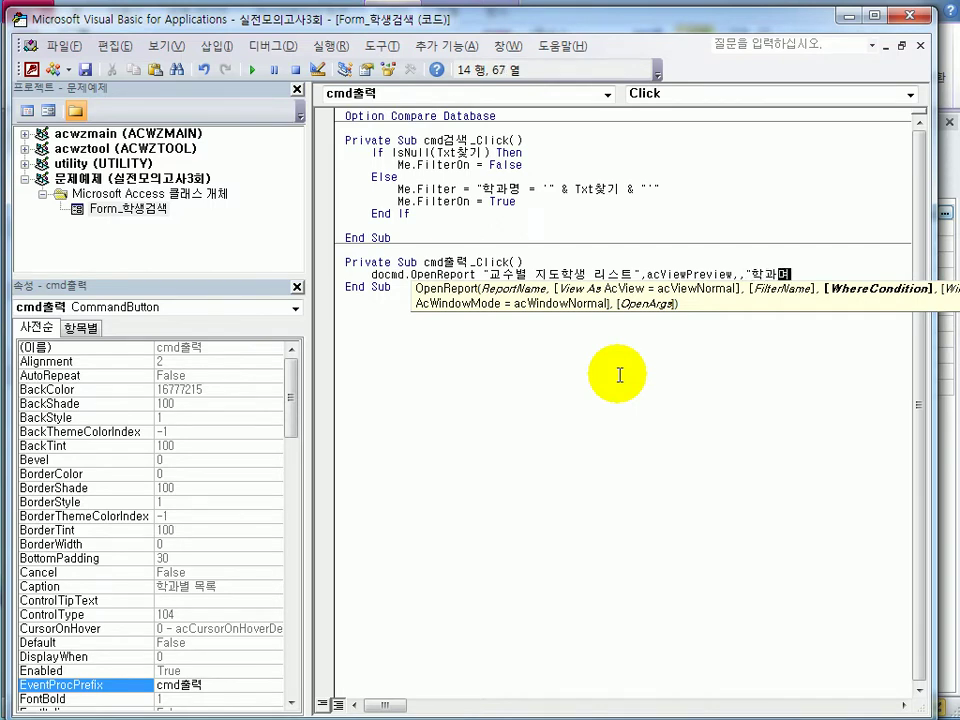
text( = t)
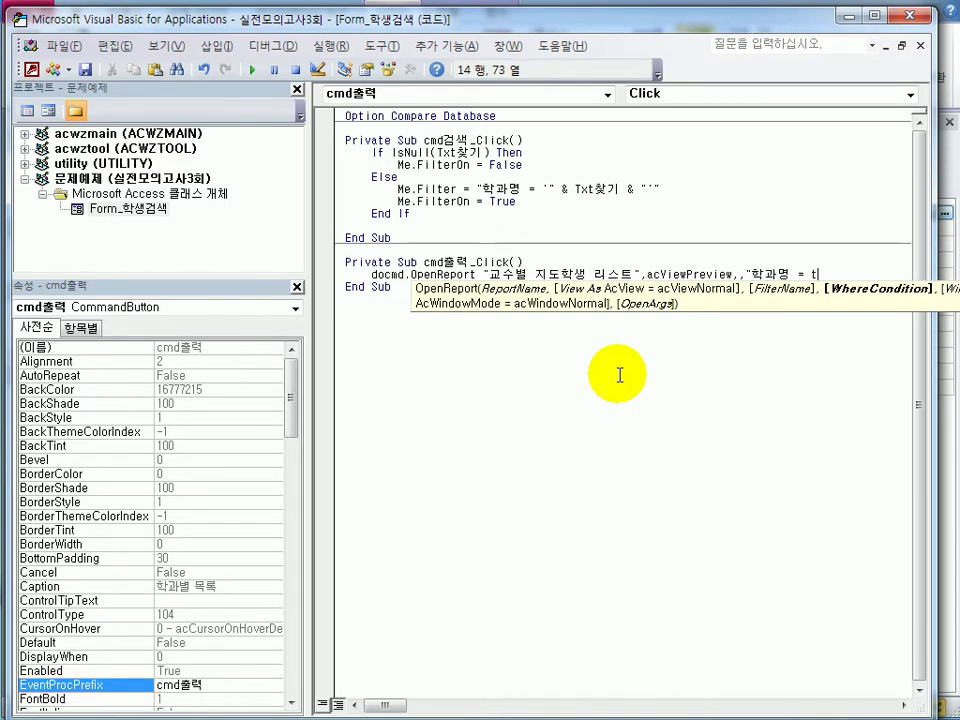
text(xt찾기)
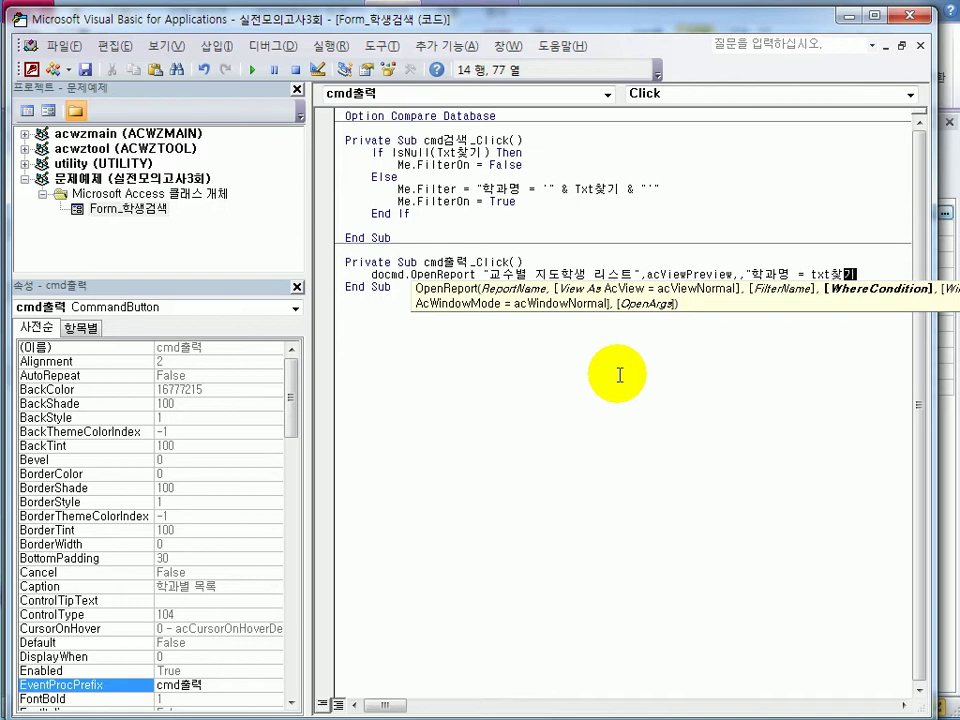
text(")
Enclose txt찾기 in single quotes within the WhereCondition of the OpenReport statement
key(Left)
key(Left)
key(Left)
key(Left)
key(Left)
key(Left)
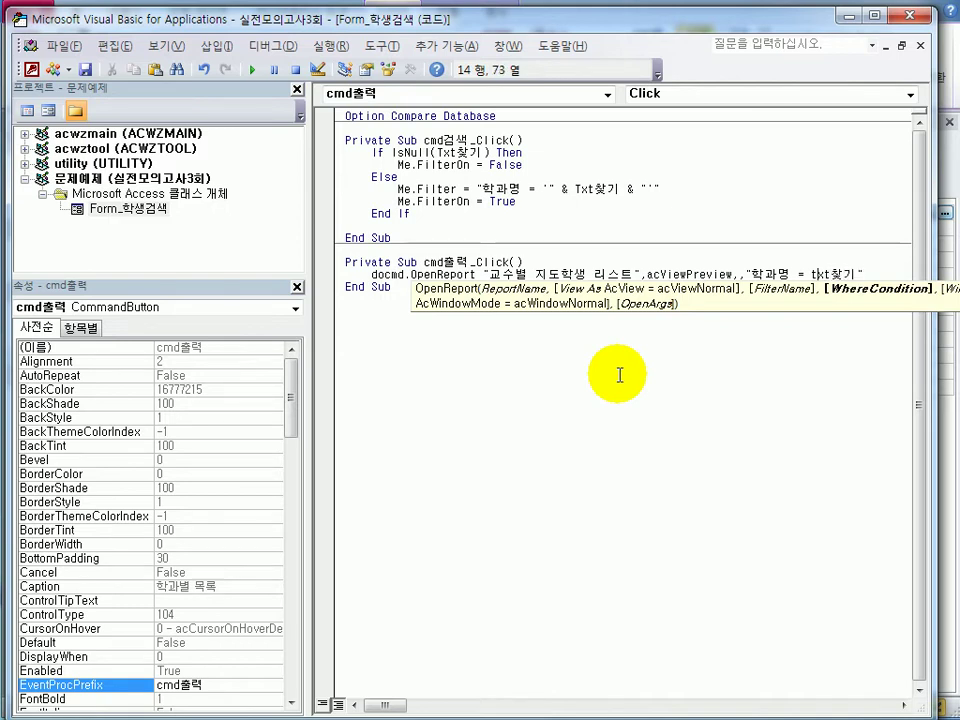
text(')
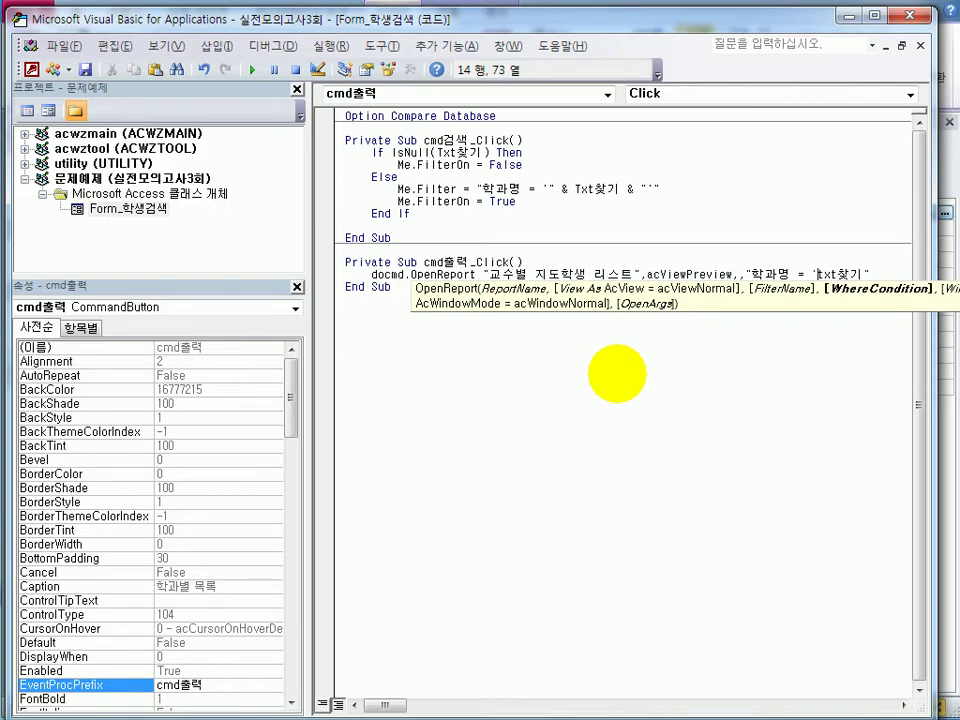
key(Right)
key(Right)
key(Right)
key(Right)
text(')
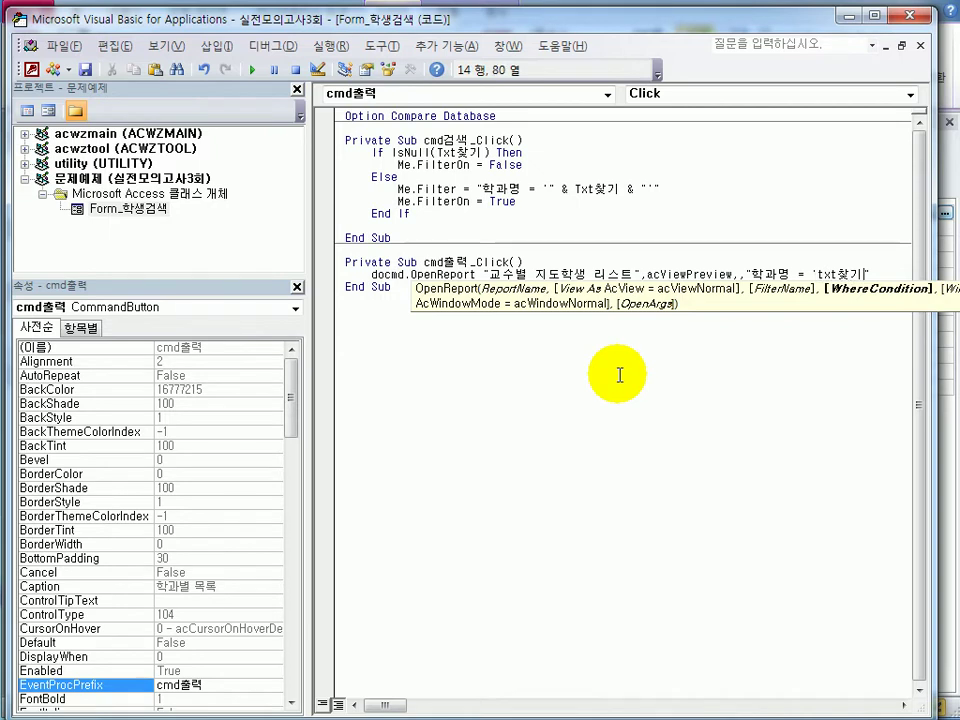
Insert & operators before and after txt찾기 in the WhereCondition
key(Left)
key(Left)
key(Left)
key(Left)
text(&)
key(Right)
key(Right)
key(Right)
key(Right)
key(Right)
text(&)
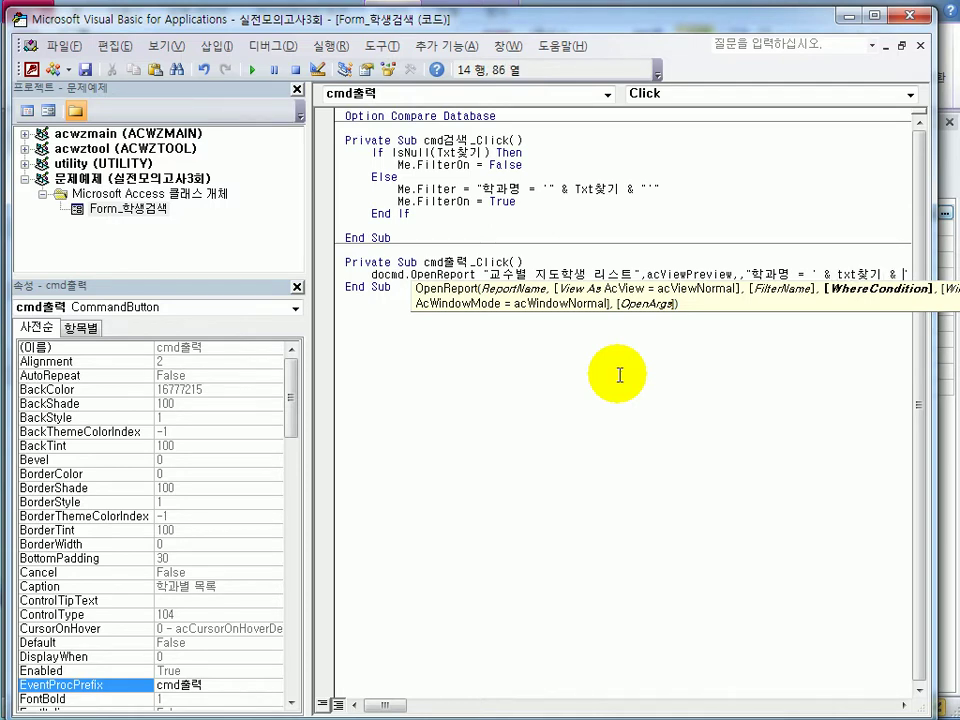
Add the missing double quotes around the & operators so the WhereCondition reads "학과명 = '" & txt찾기 & "'"
key(Left)
key(Left)
key(Left)
key(Left)
key(Left)
key(Left)
key(Left)
key(Left)
key(Left)
key(Left)
key(Left)
key(Left)
key(Left)
key(Left)
text(")
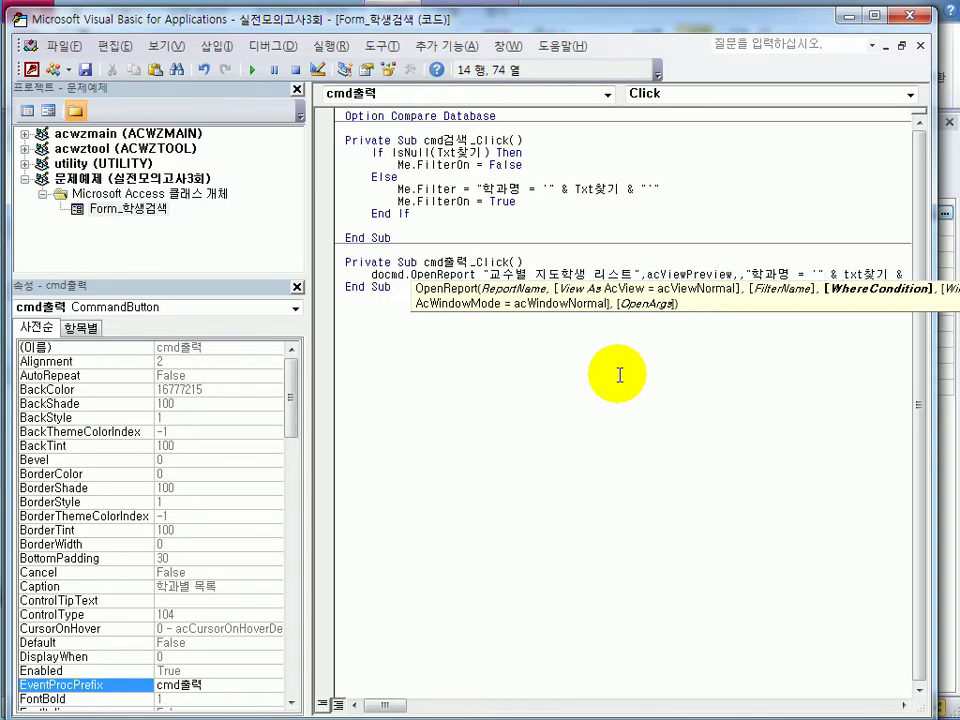
key(Right)
key(Right)
key(Right)
key(Right)
key(Right)
key(Right)
key(Right)
key(Right)
key(Right)
key(Right)
key(Right)
text("')
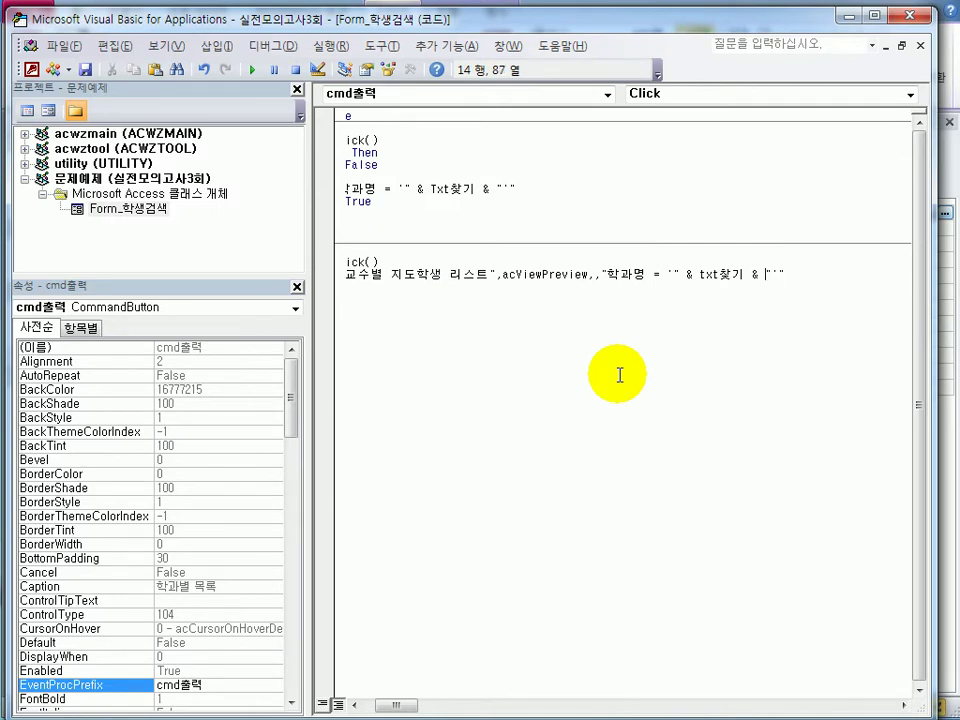
Test the 학과 검색 and 학과별 목록 buttons in form view with 학과명 의상과, and close the report preview
click(912, 17)
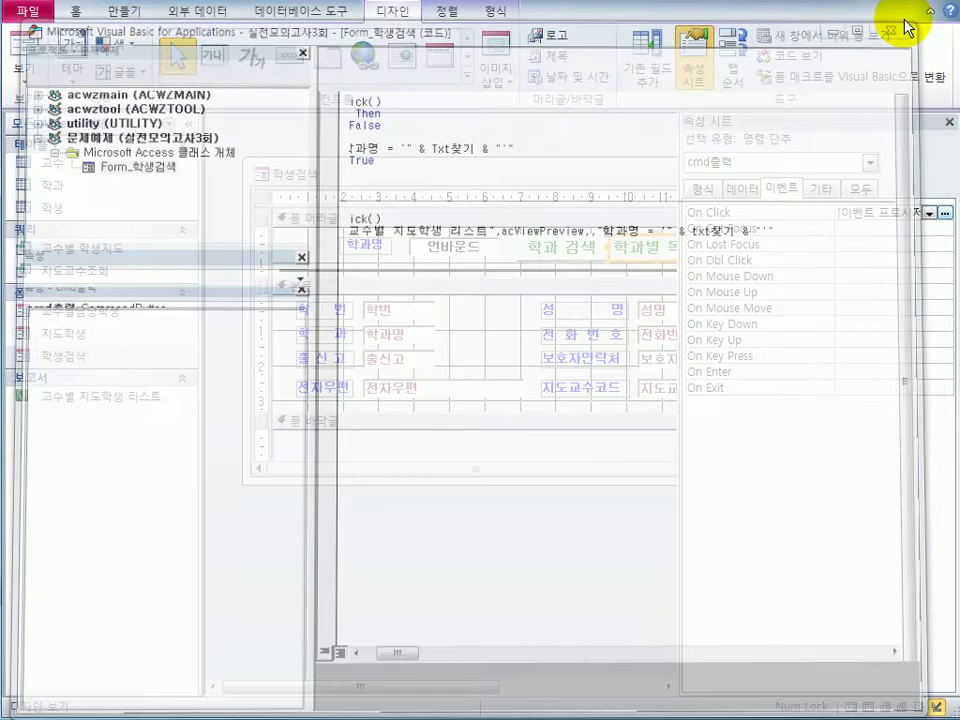
click(26, 48)
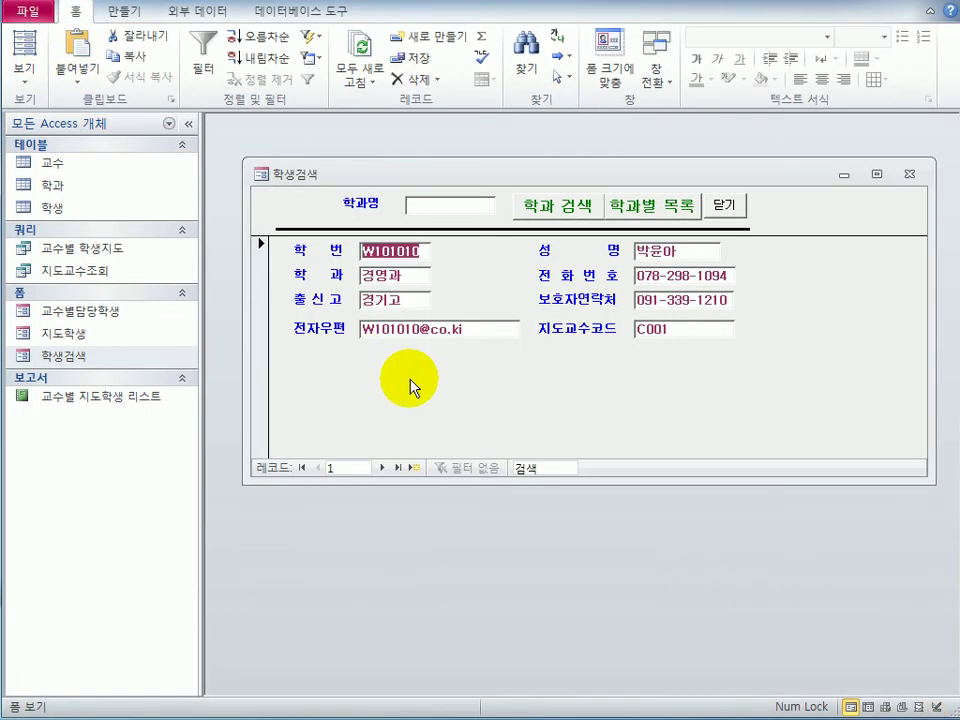
click(465, 207)
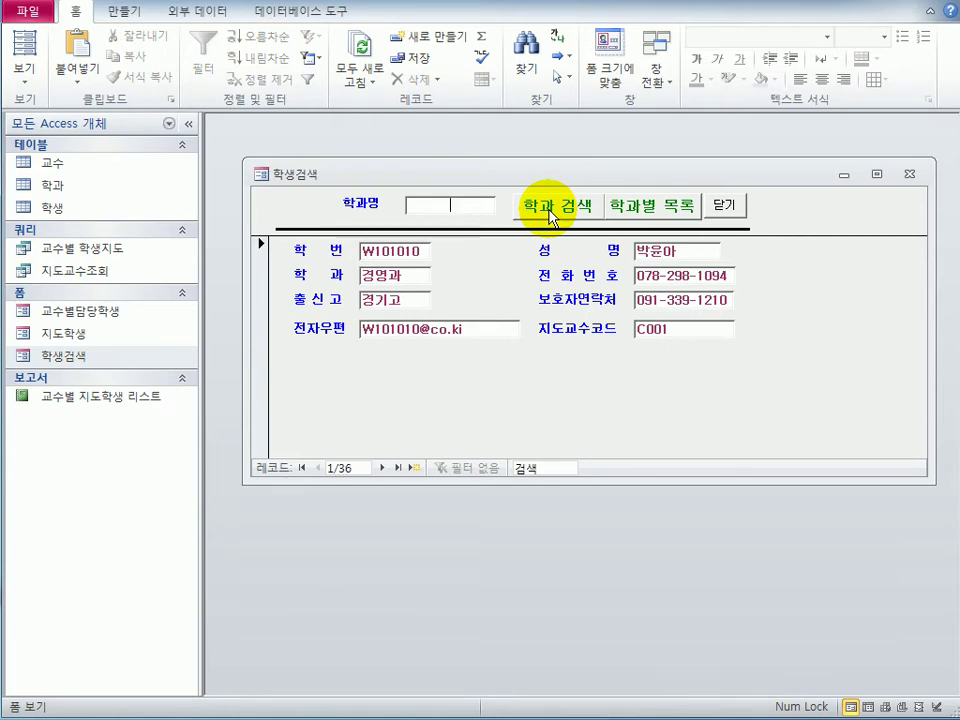
text(의상과)
click(551, 212)
click(658, 210)
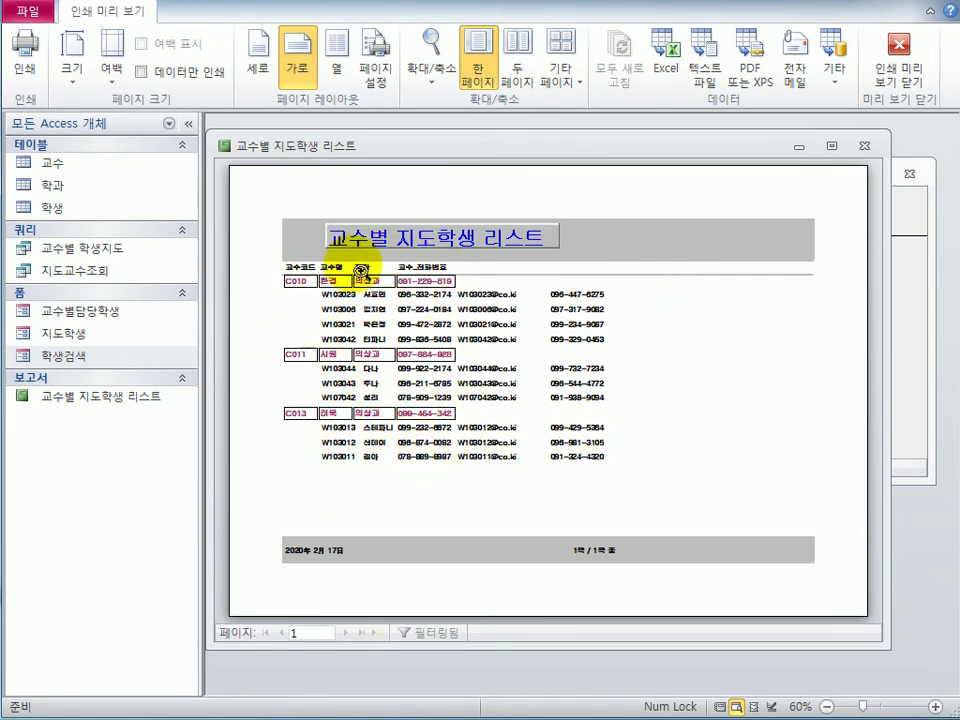
click(890, 72)
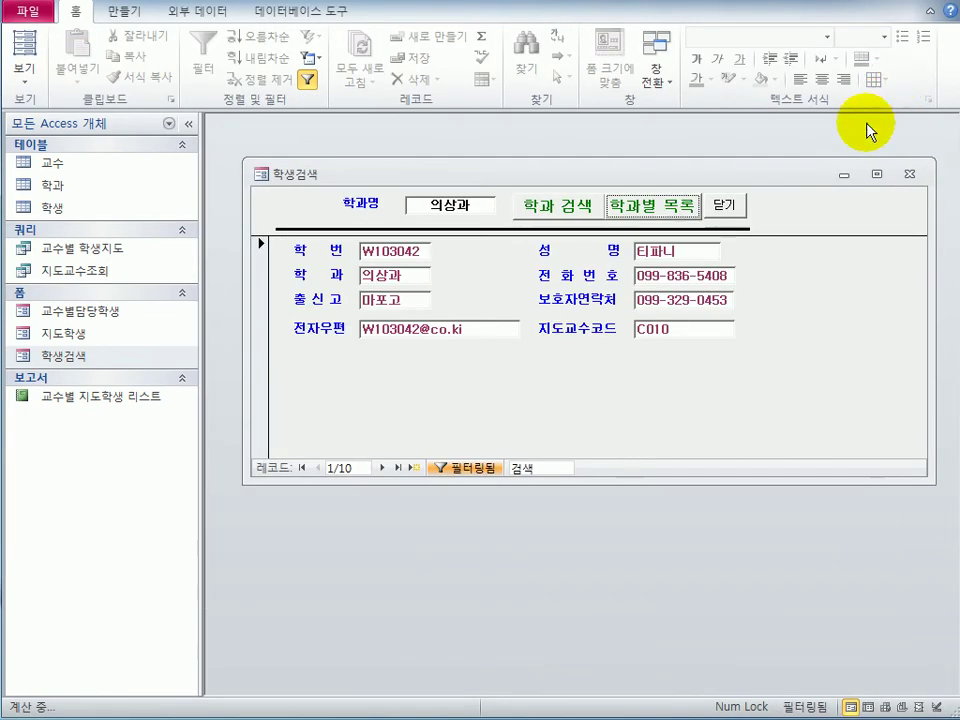
Close the 학생검색 form and save its design changes
click(910, 178)
drag(279, 439, 611, 354)
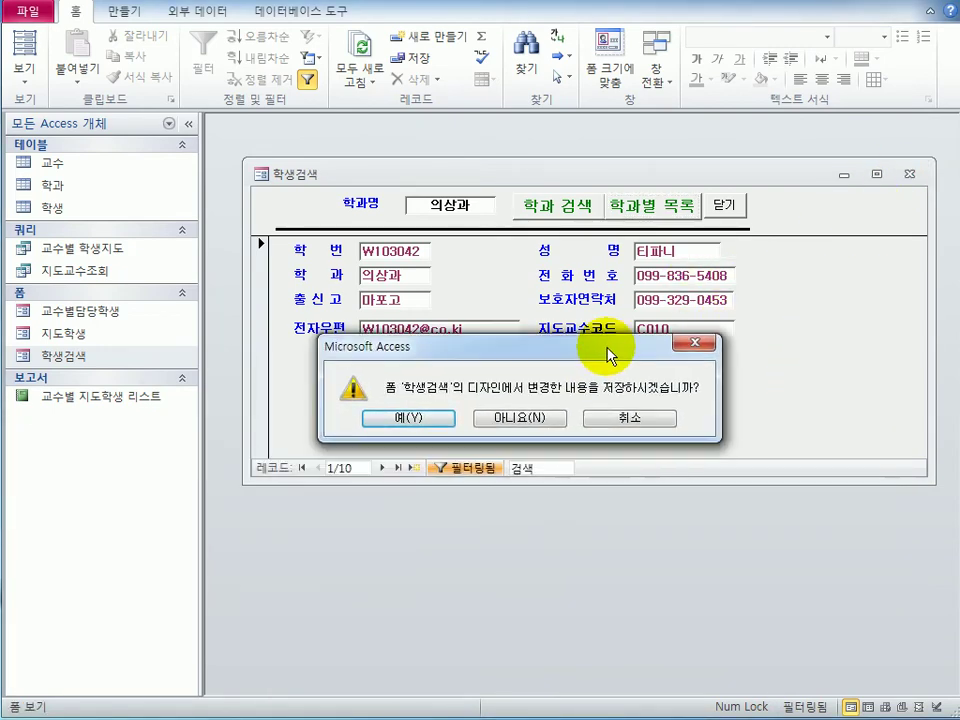
click(410, 418)
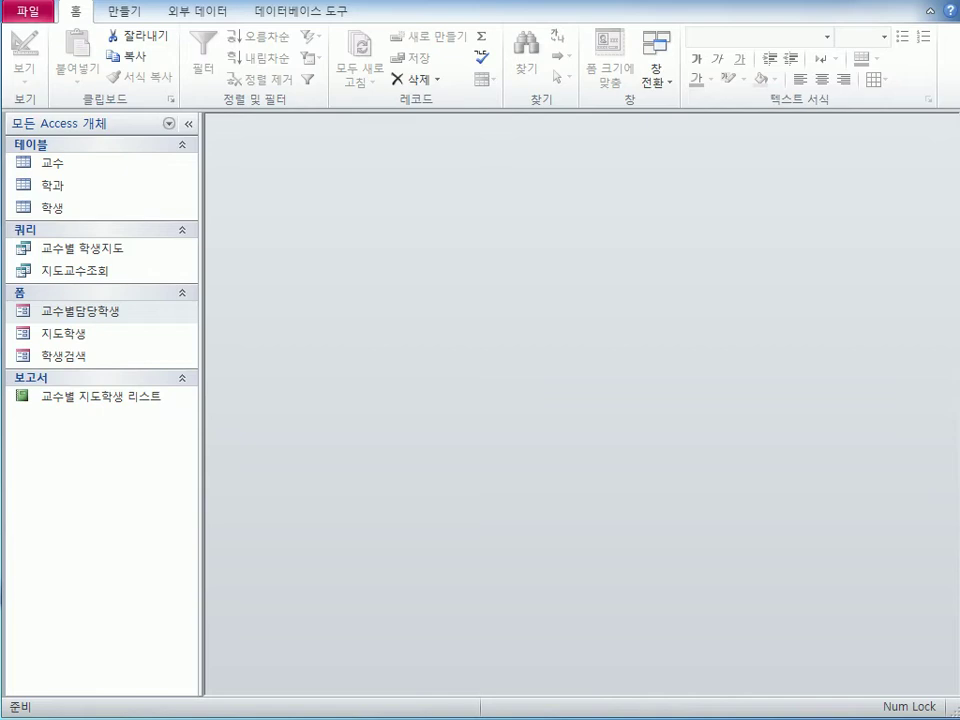
click(126, 15)
click(258, 78)
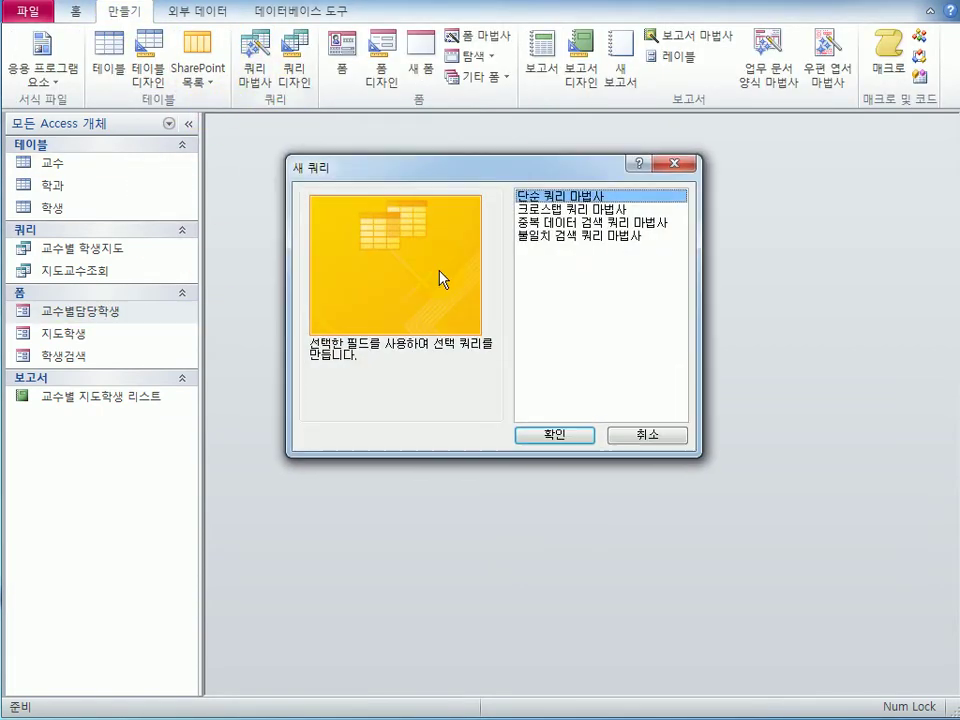
click(605, 210)
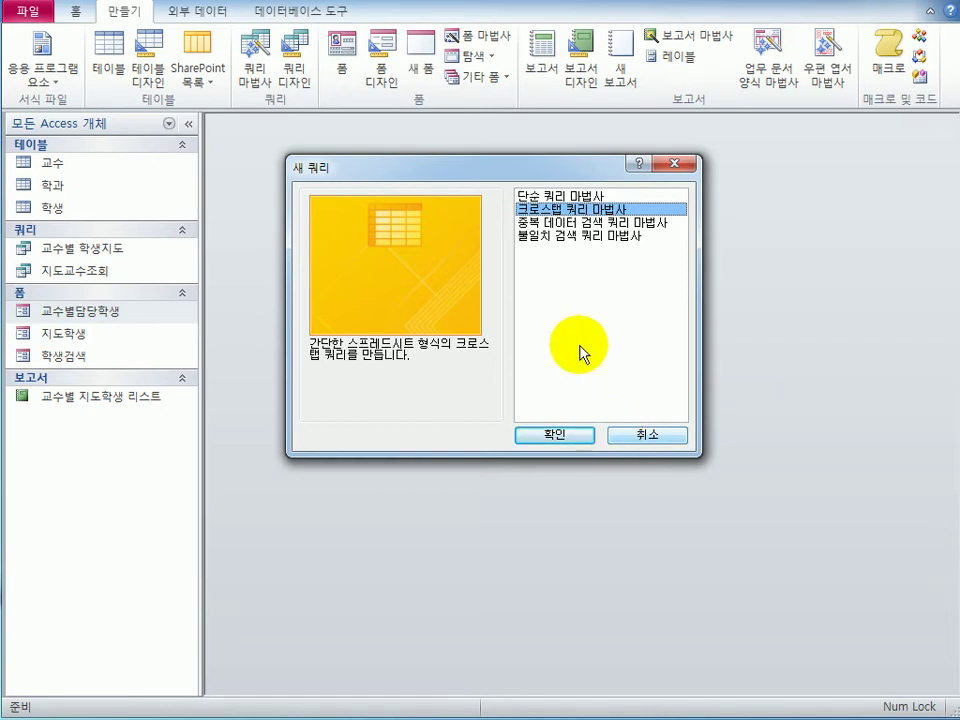
click(613, 440)
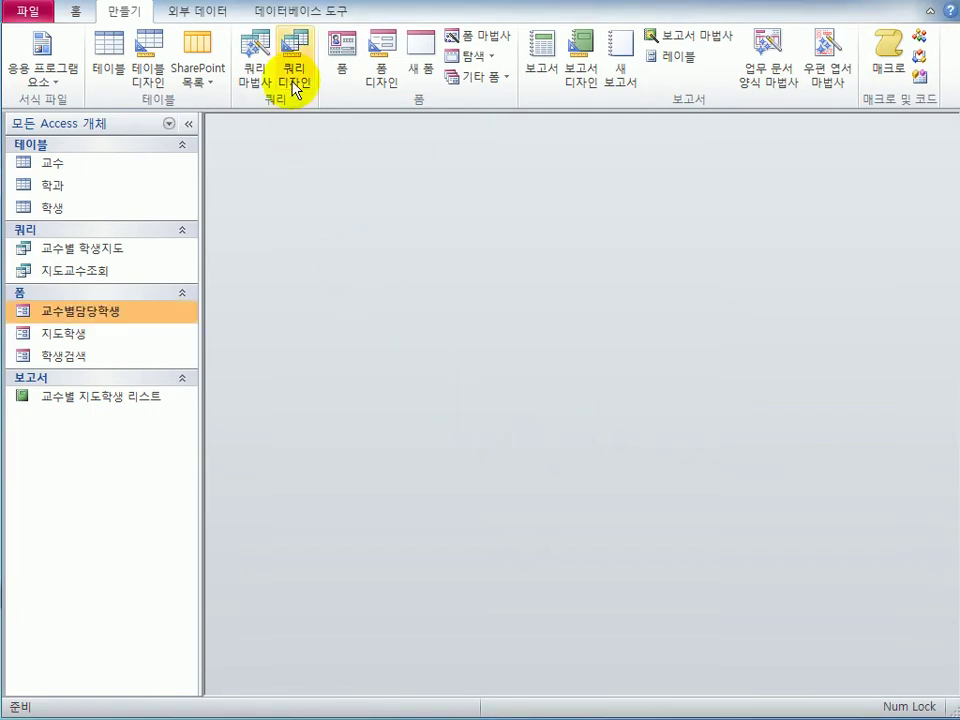
Create a query in design view from the 학과 and 교수 tables and change it to a crosstab query
click(294, 75)
drag(438, 459, 464, 316)
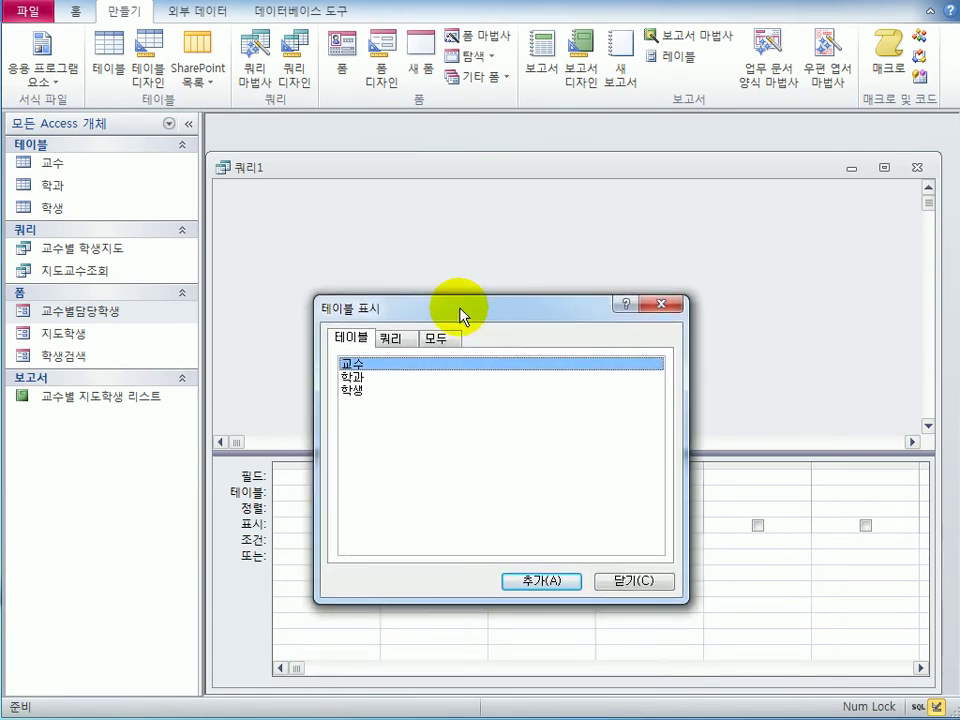
double_click(374, 378)
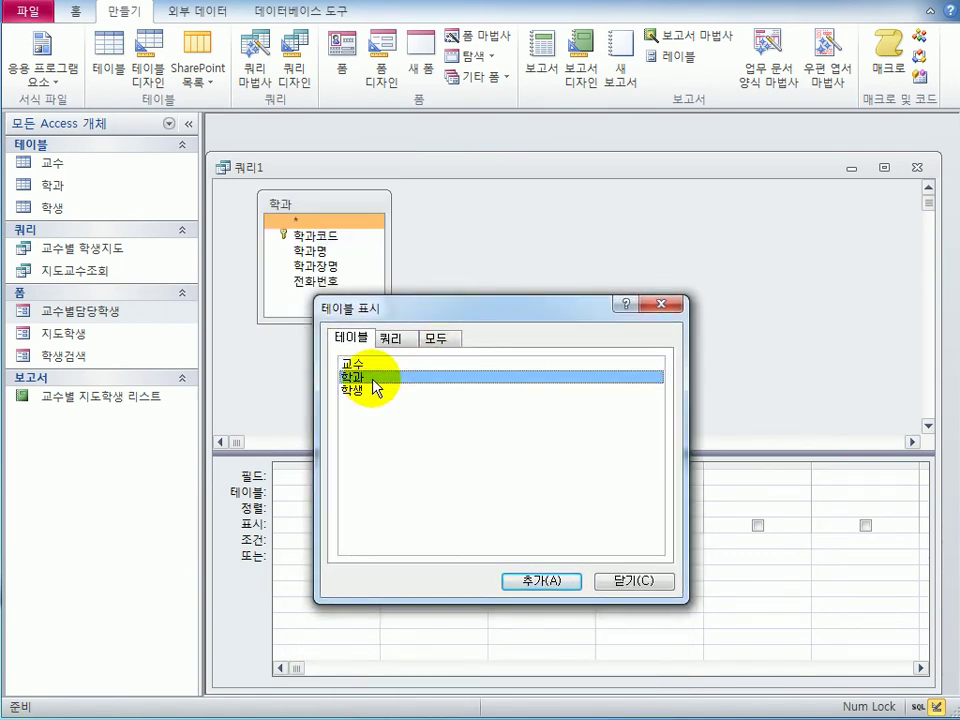
double_click(380, 366)
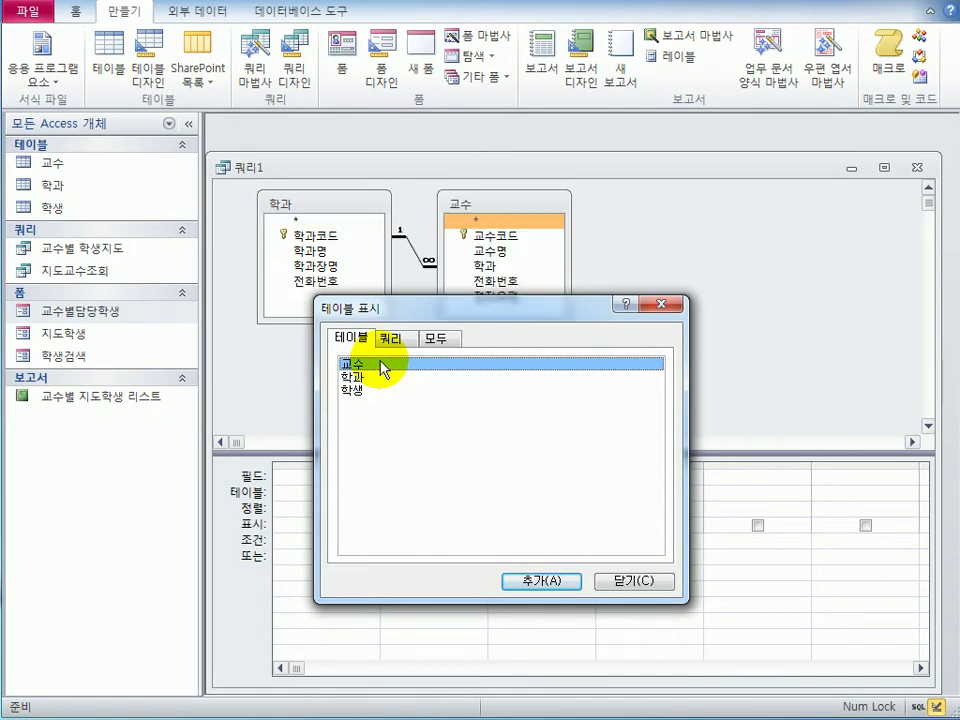
click(650, 581)
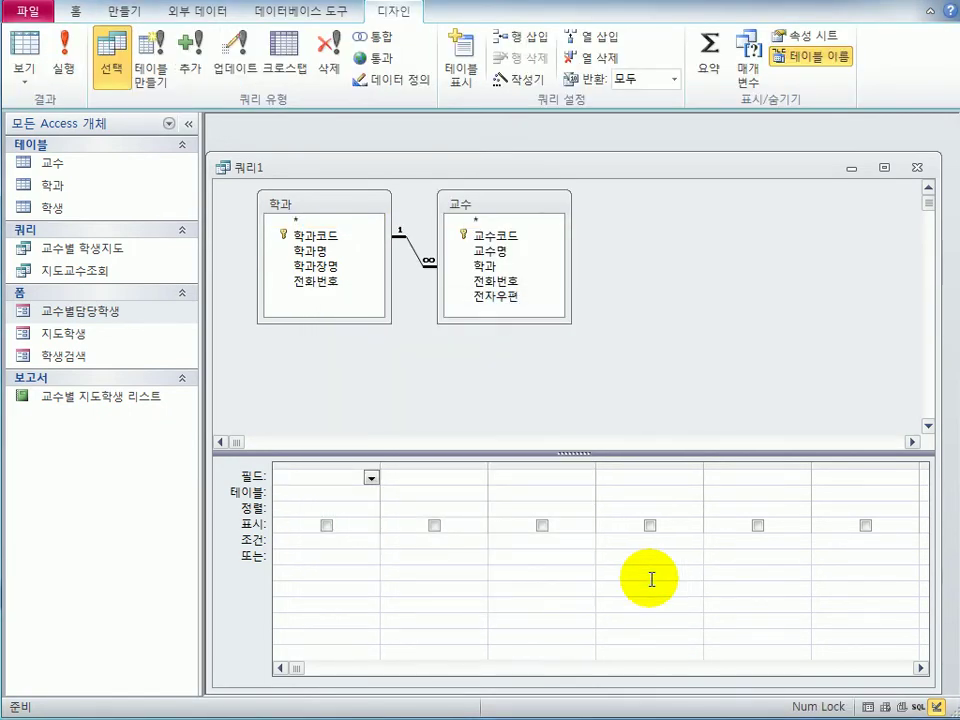
click(290, 47)
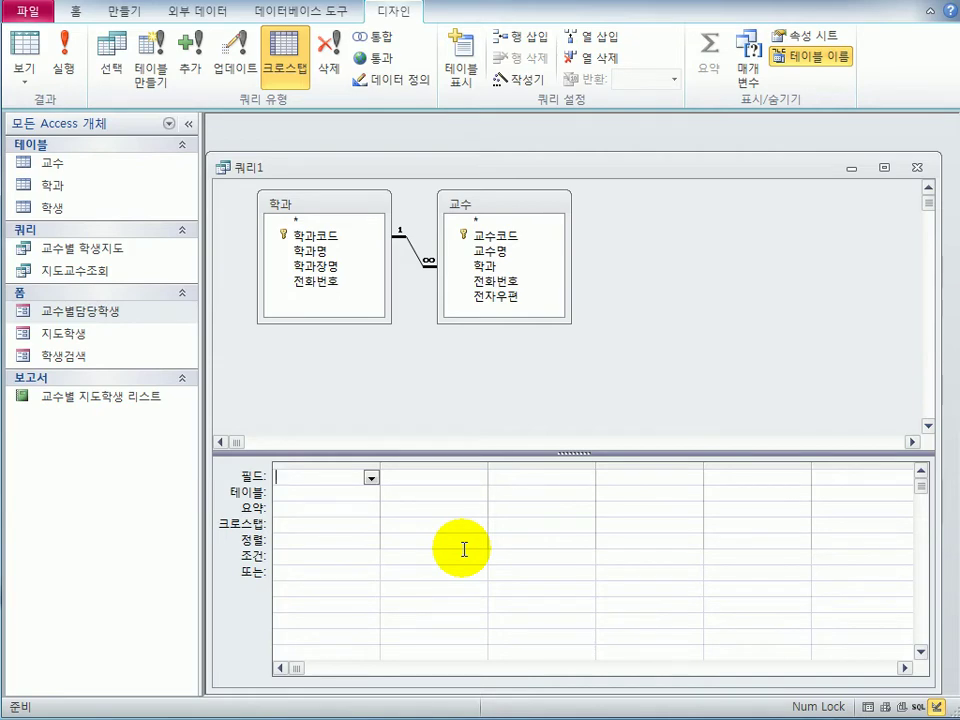
Examine the 학과 table's records with the 학과코드 column widened, and close it without saving the layout
double_click(135, 186)
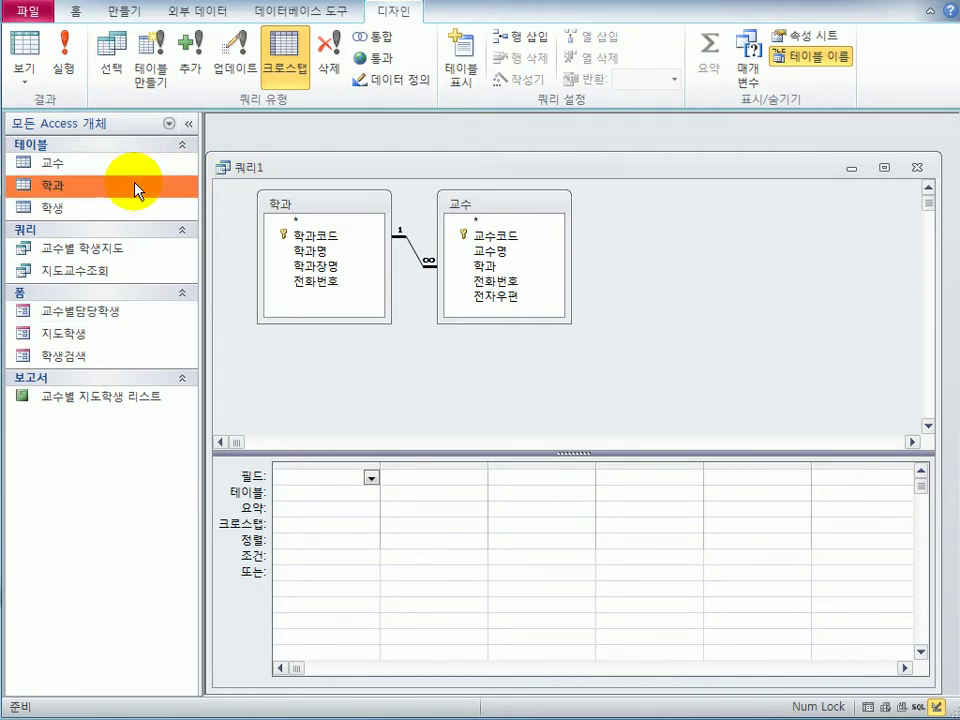
drag(303, 191, 380, 189)
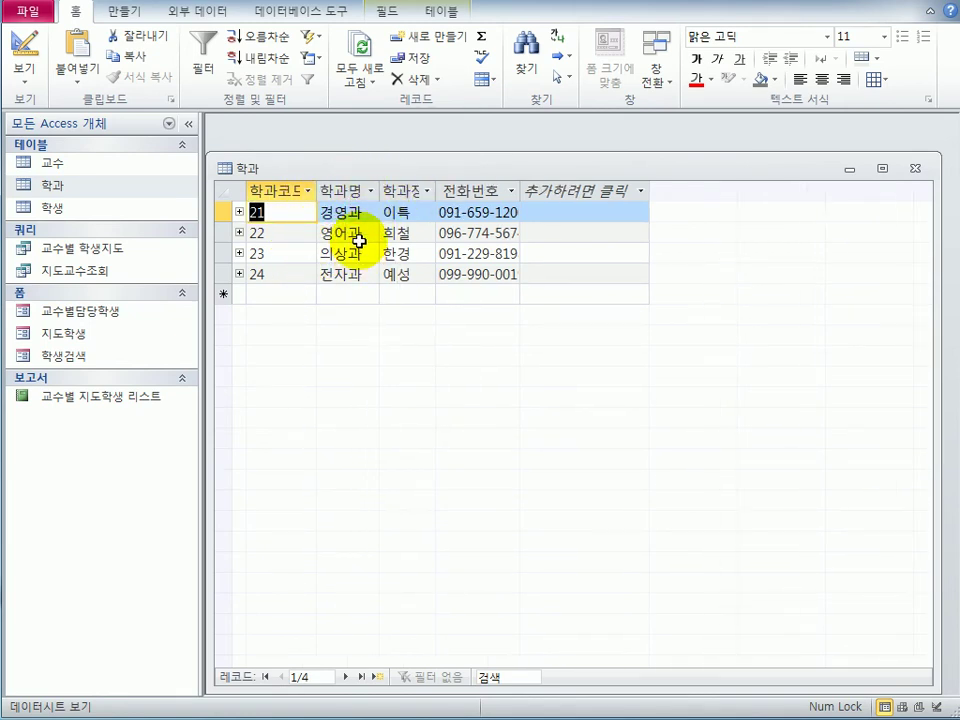
click(914, 177)
click(204, 514)
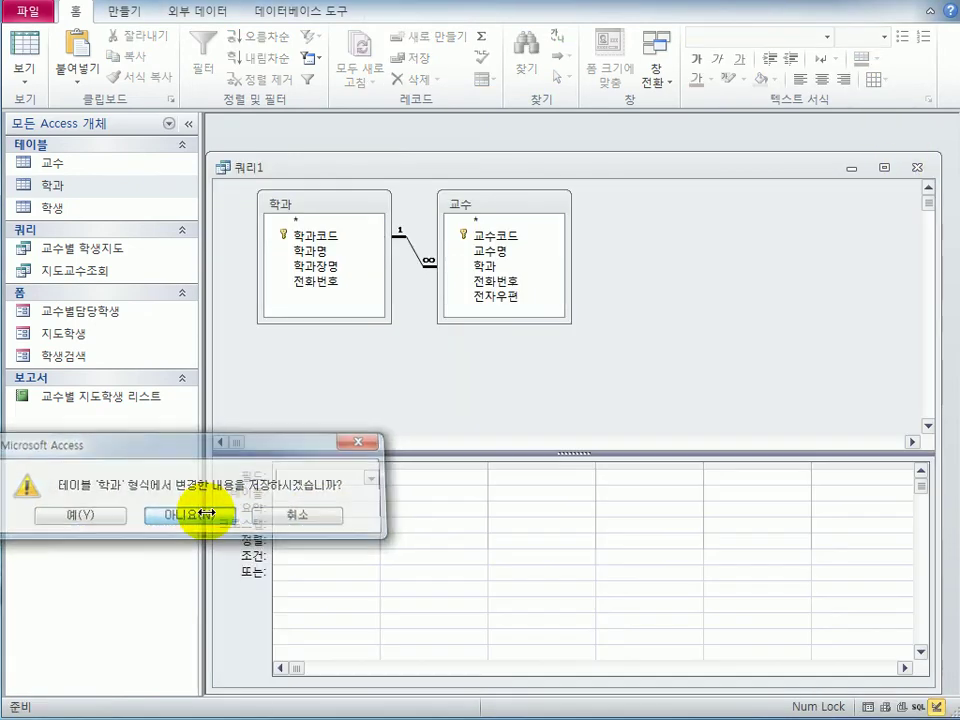
Add 학과코드 and 학과명 from the 학과 table as row headings (행 머리글) and try viewing the query's datasheet
click(336, 238)
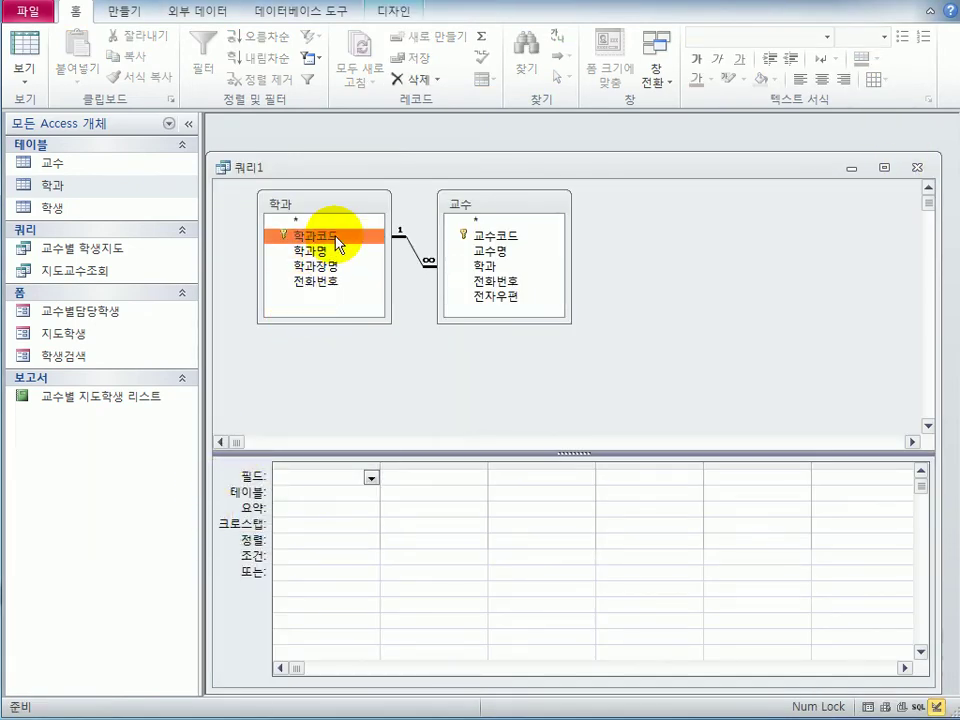
double_click(336, 238)
double_click(334, 253)
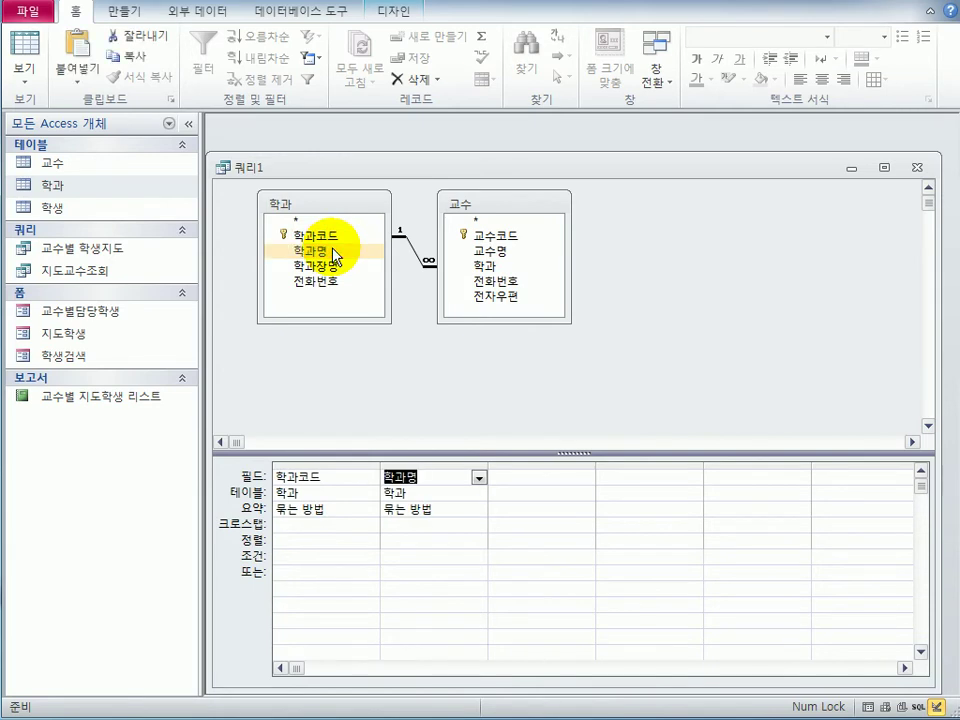
click(372, 526)
click(372, 526)
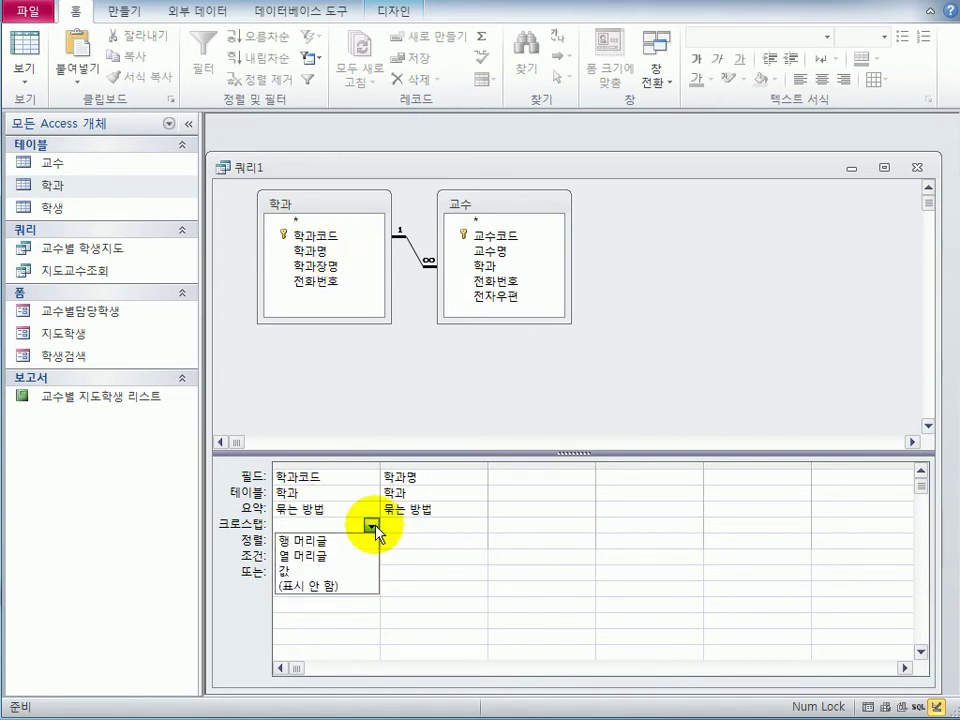
click(366, 541)
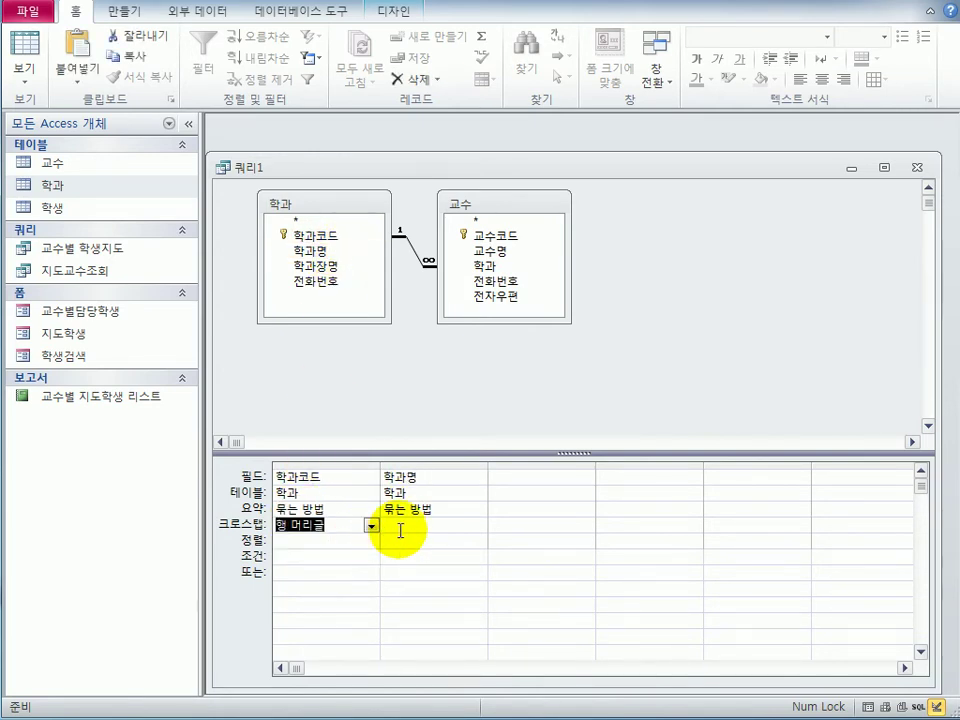
click(450, 524)
click(480, 525)
click(472, 541)
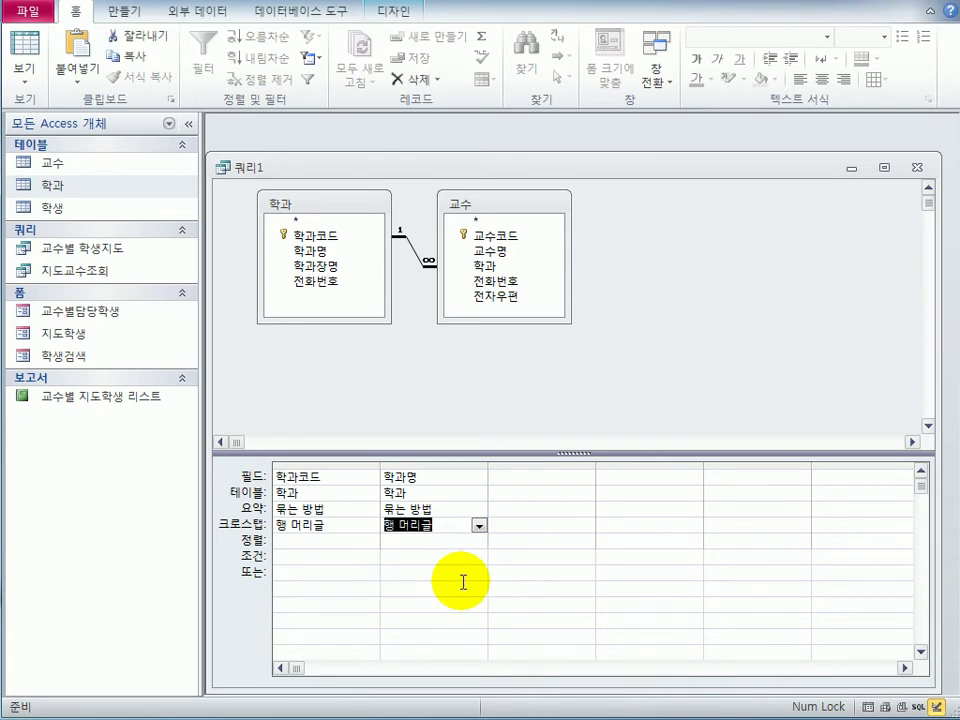
click(25, 47)
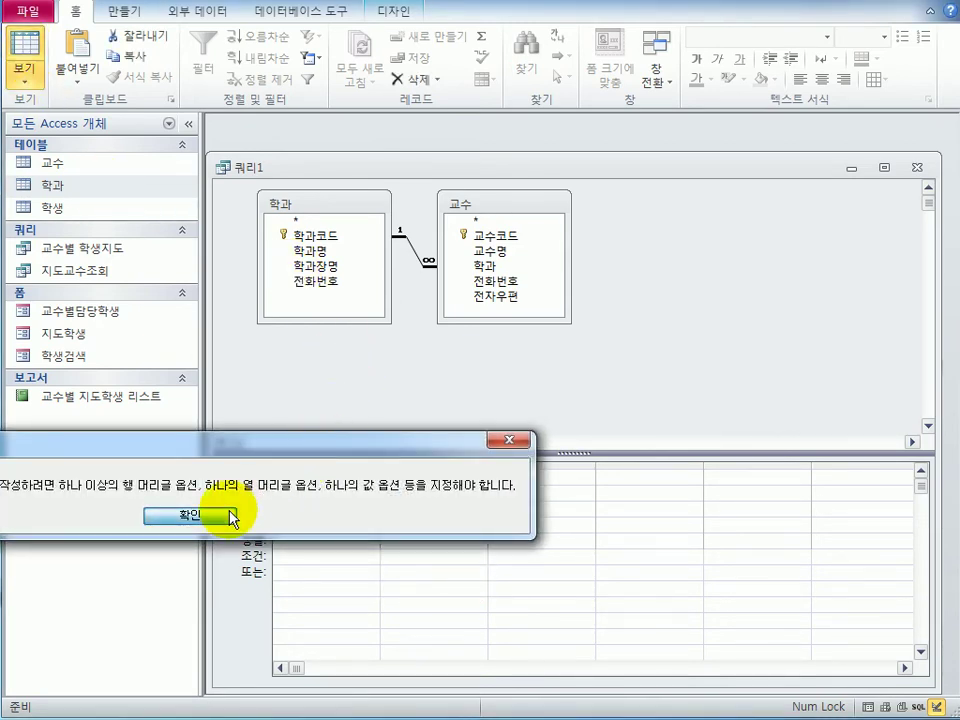
click(231, 516)
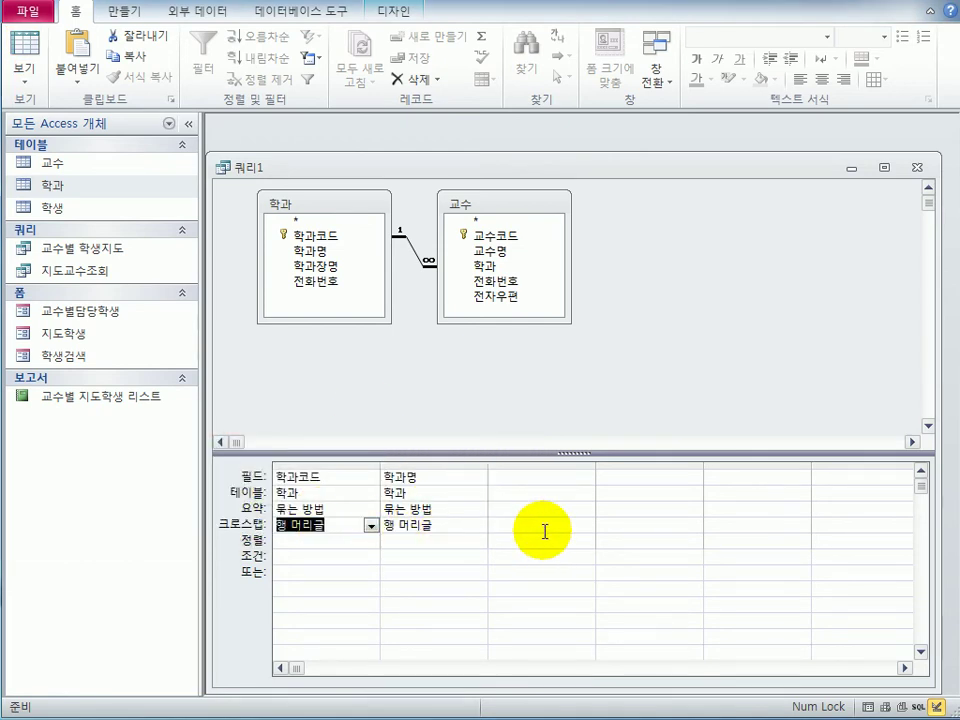
Examine the 교수 table's records with the 교수명 column widened, and close it without saving the layout
double_click(106, 172)
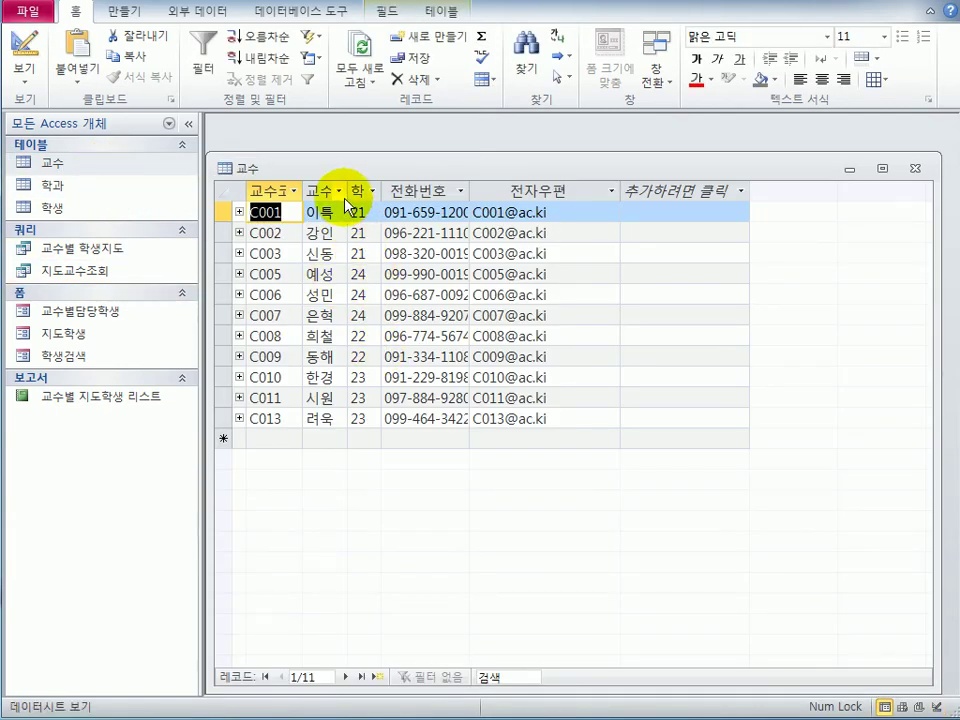
drag(347, 192, 419, 192)
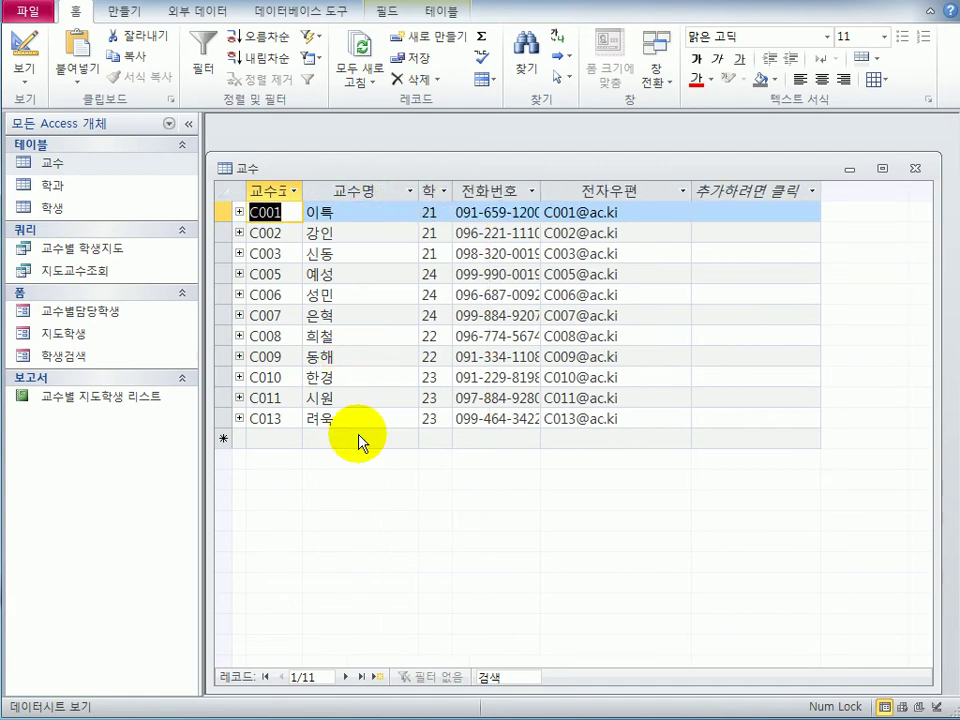
click(915, 168)
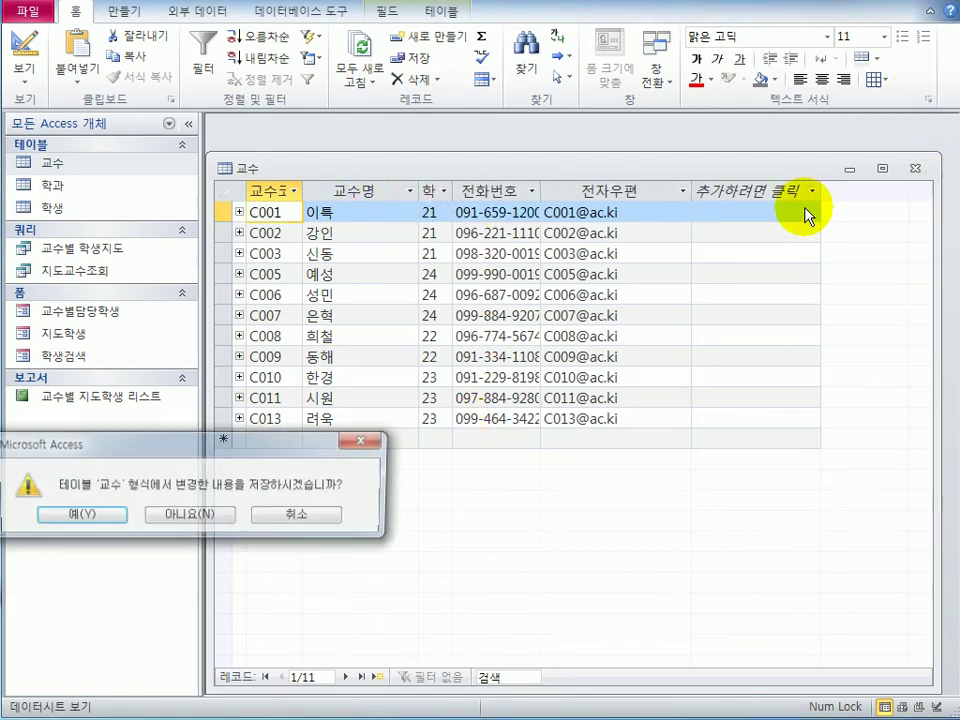
click(226, 513)
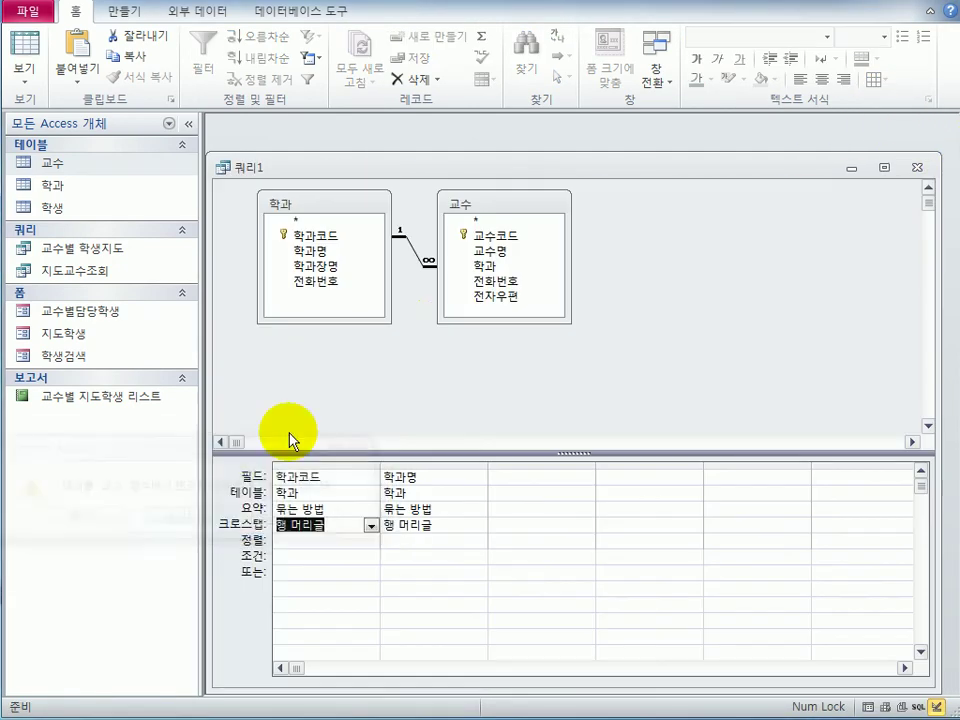
Add 교수명 from the 교수 table to the crosstab query as the column heading (열 머리글)
click(495, 254)
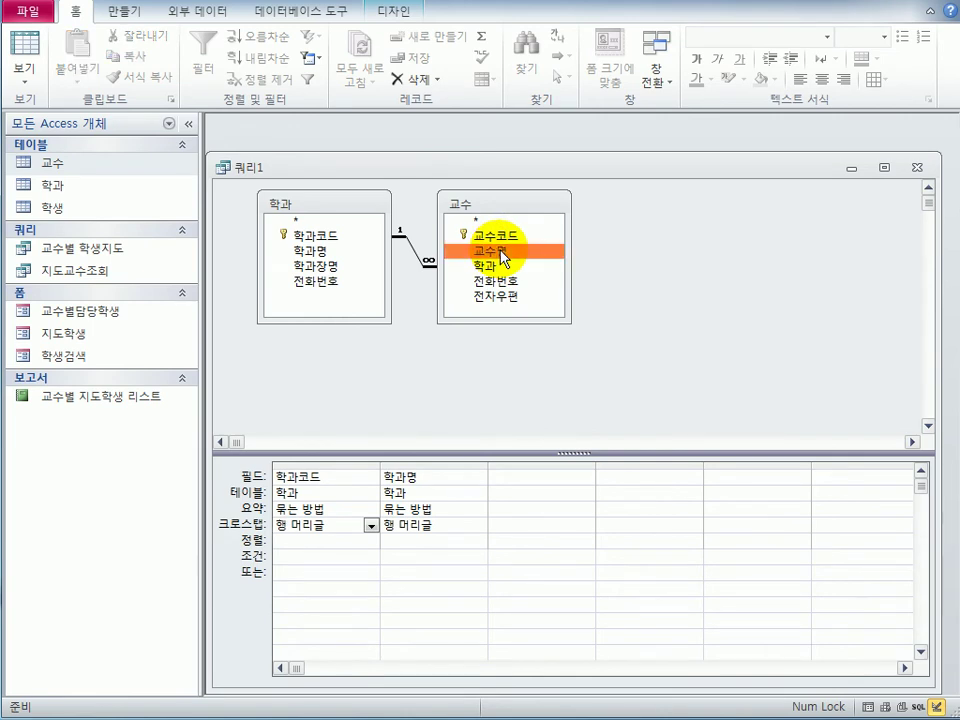
drag(502, 258, 535, 477)
click(563, 521)
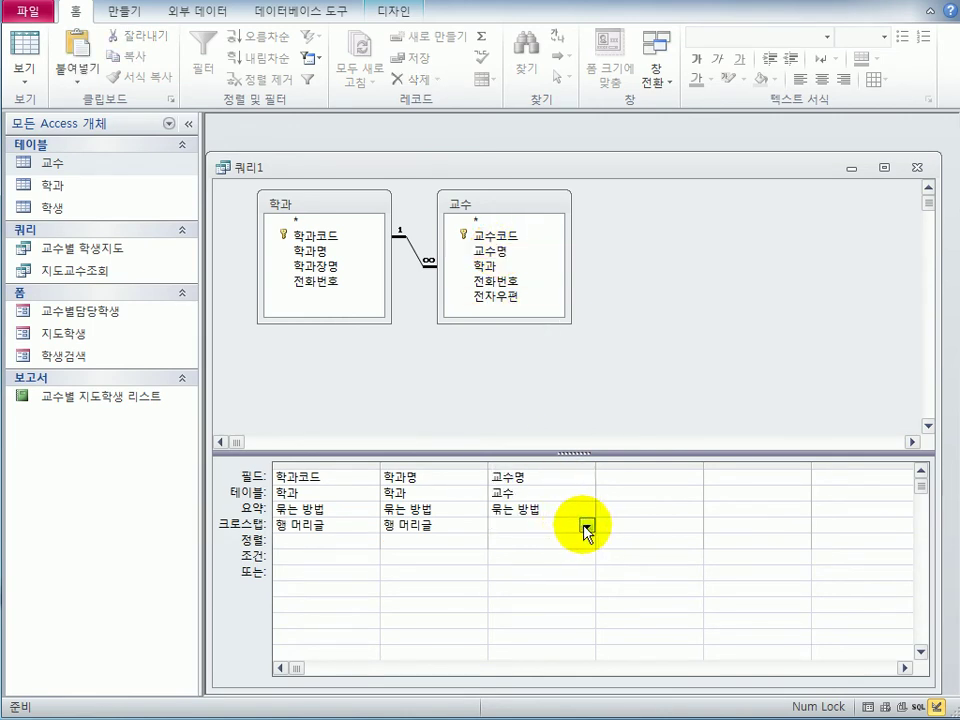
click(587, 527)
click(583, 553)
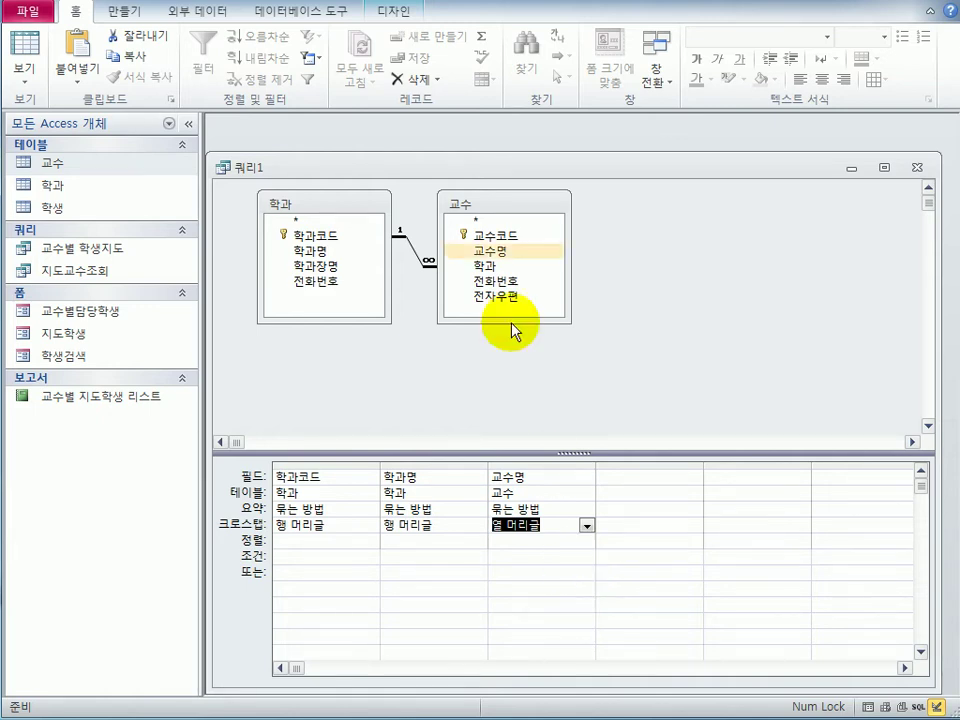
Add 교수코드 from the 교수 table as the crosstab value (값), summarised by count (개수)
double_click(536, 238)
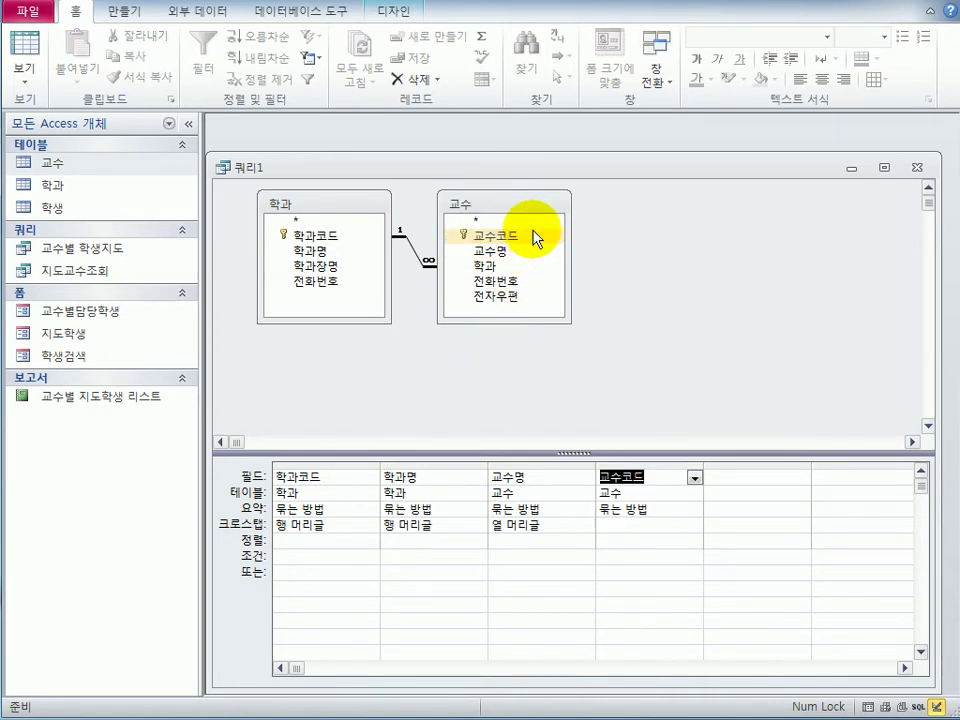
click(690, 528)
click(692, 527)
click(674, 572)
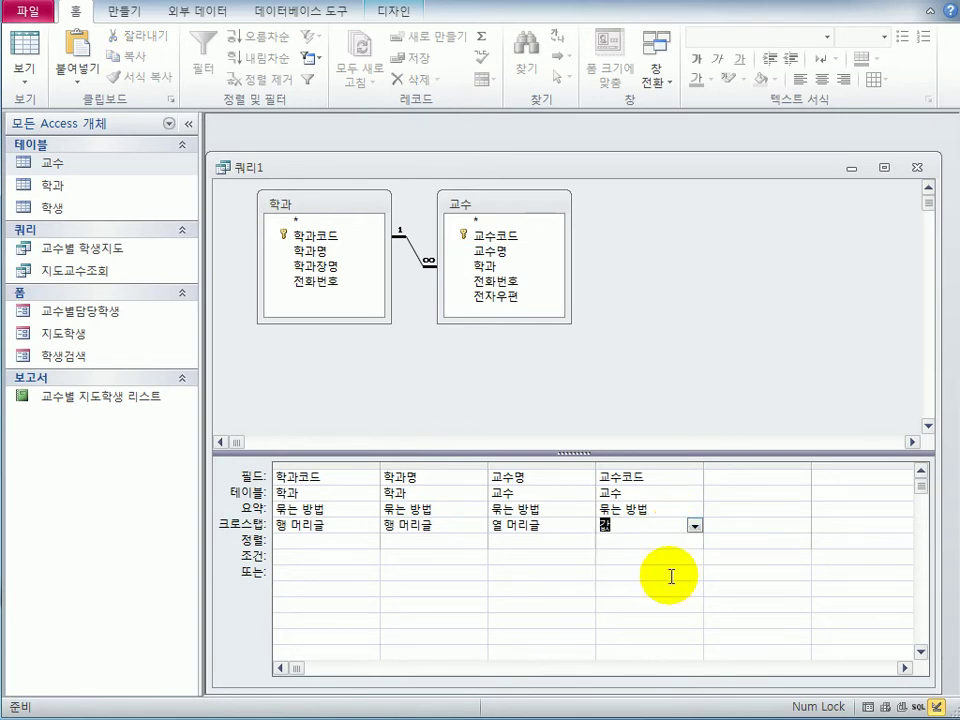
click(694, 510)
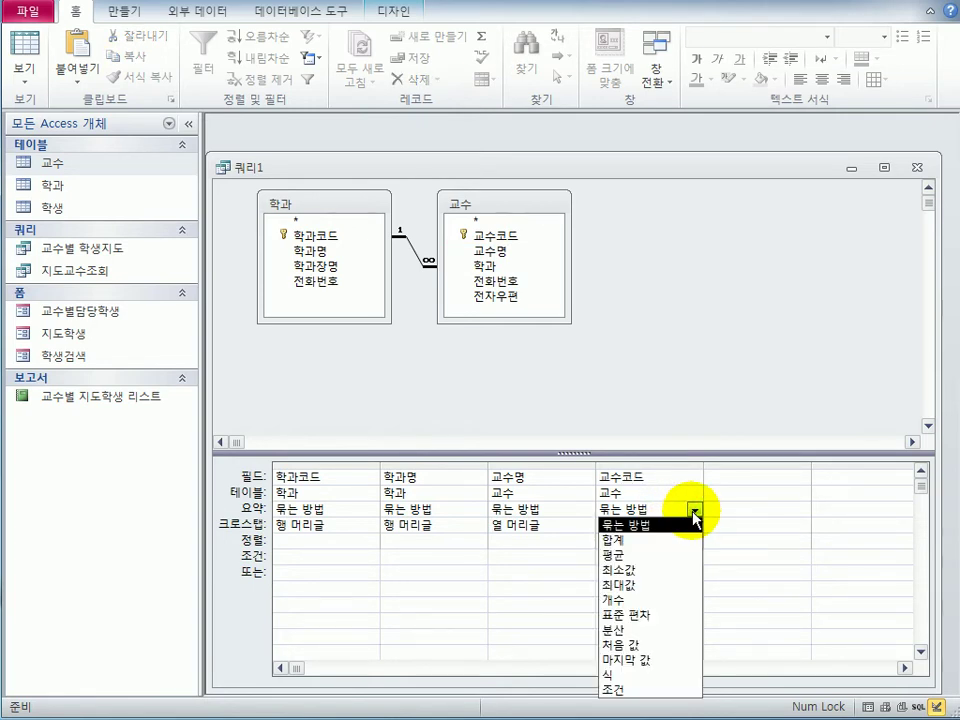
click(668, 601)
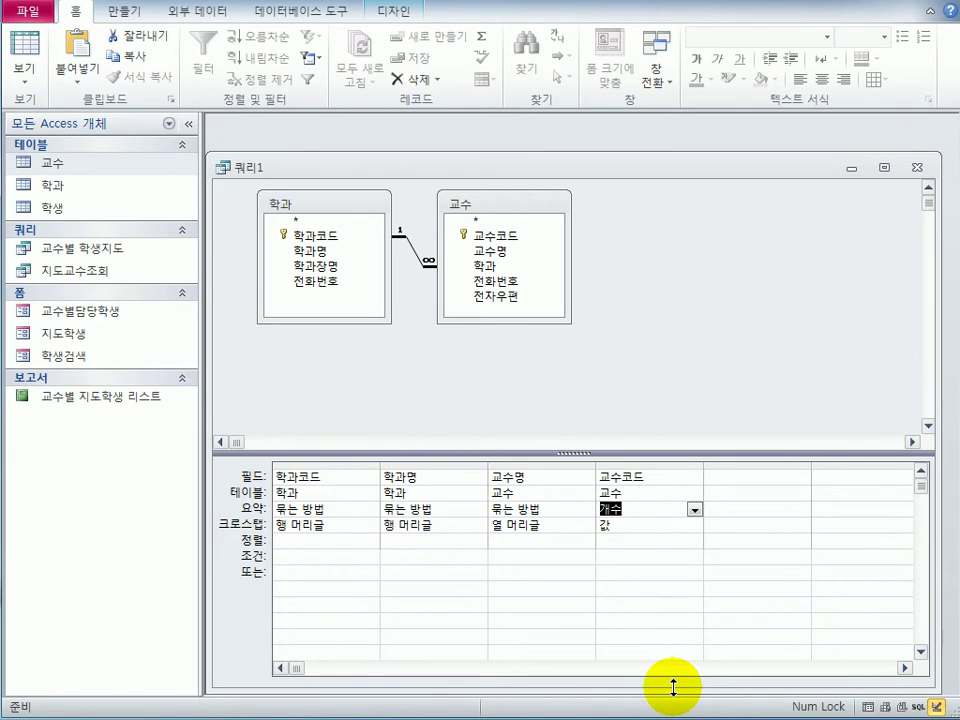
View the crosstab query's datasheet, widen the 학과코드 and 학과명 columns, and return to design view
click(26, 48)
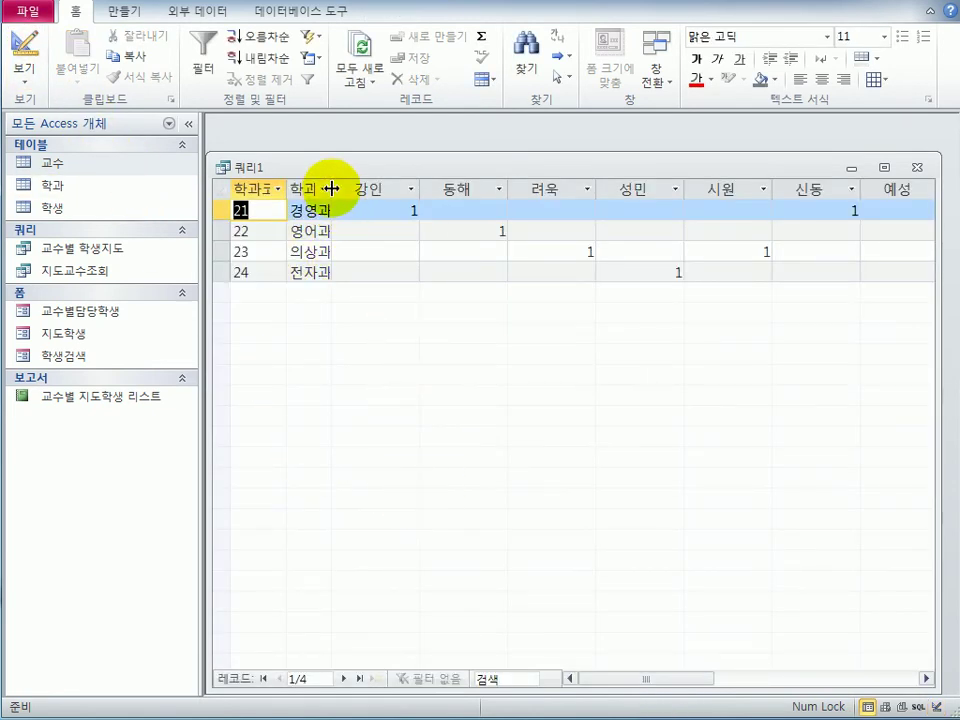
drag(333, 188, 352, 189)
drag(286, 188, 315, 186)
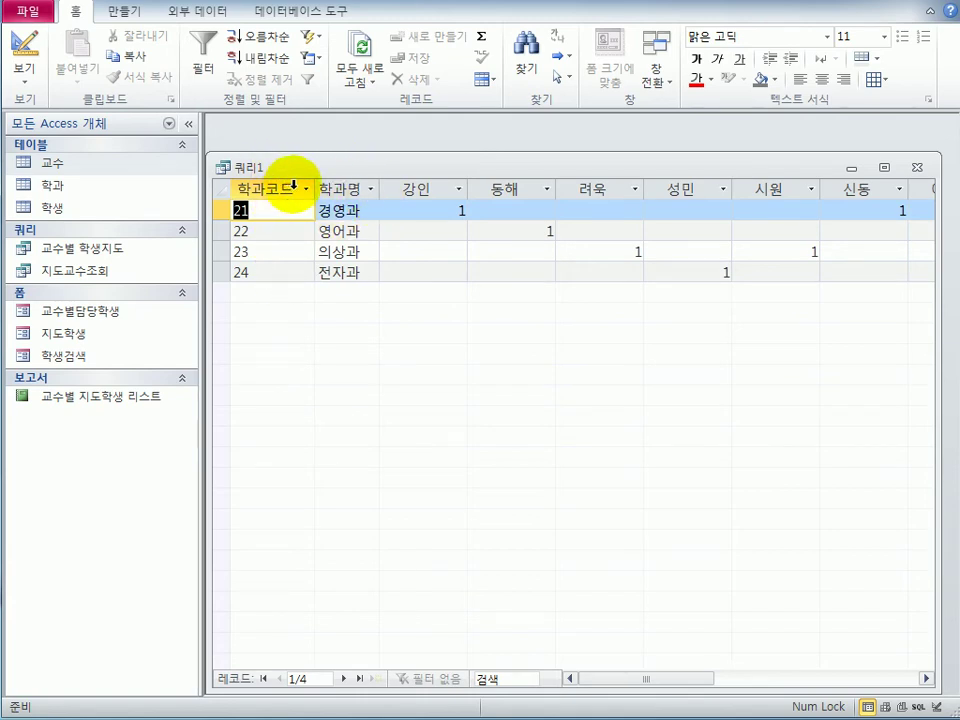
drag(381, 188, 391, 190)
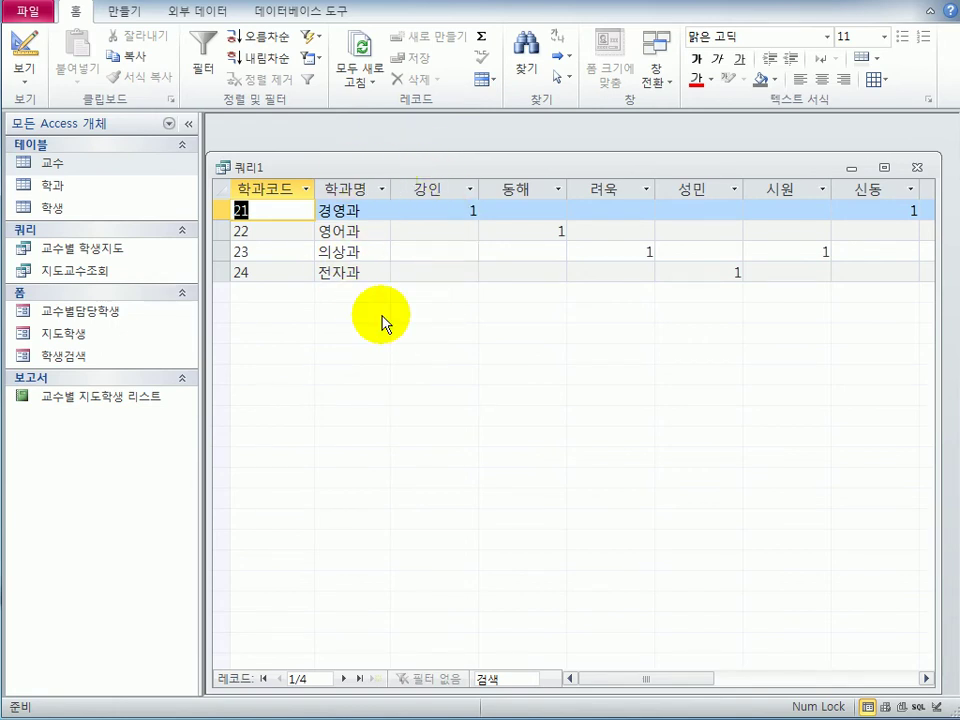
click(24, 45)
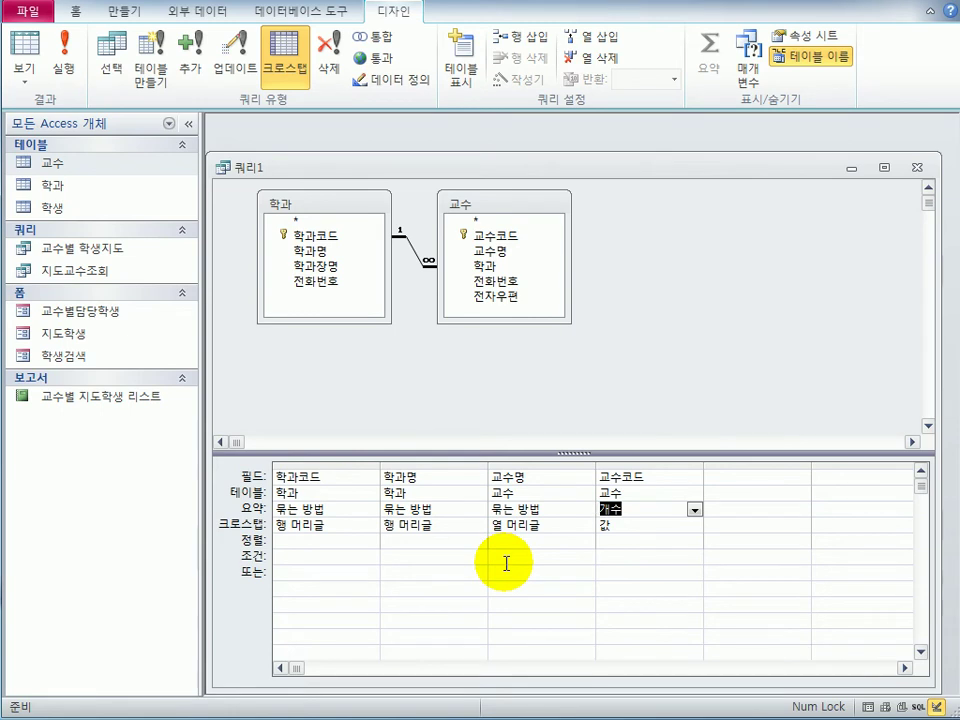
Add 교수코드 a second time as a row heading (행 머리글), summarised by count (개수)
double_click(540, 245)
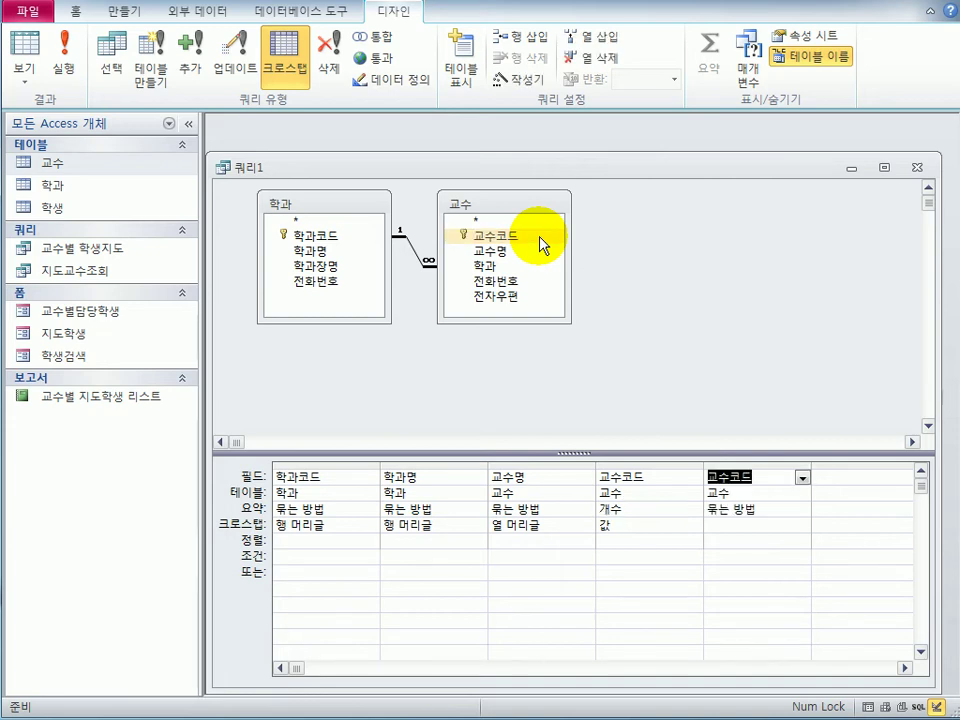
click(748, 528)
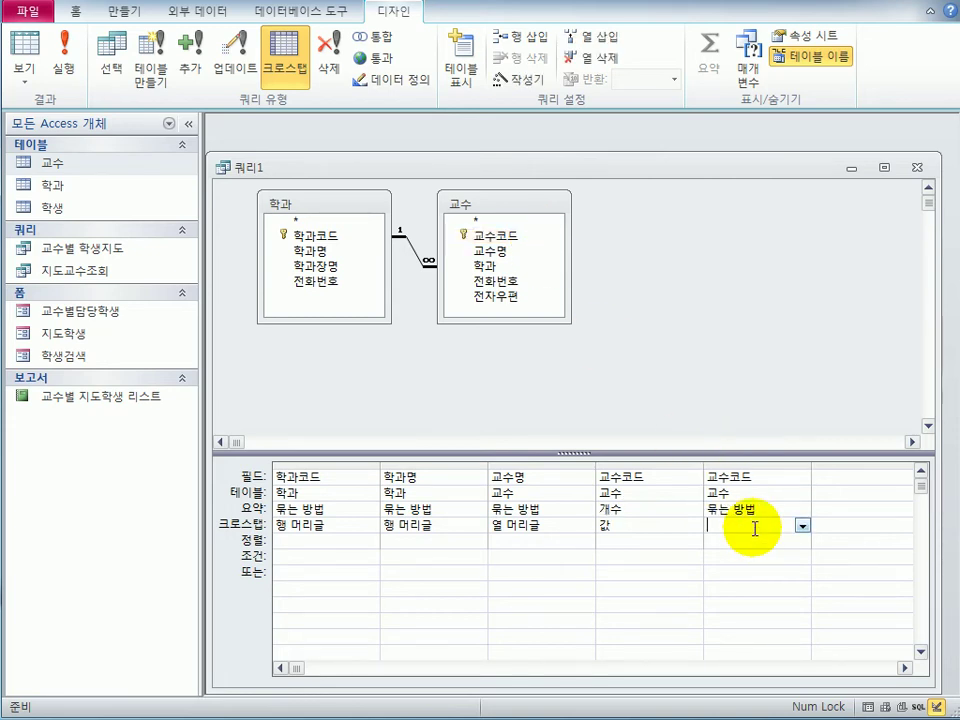
click(803, 526)
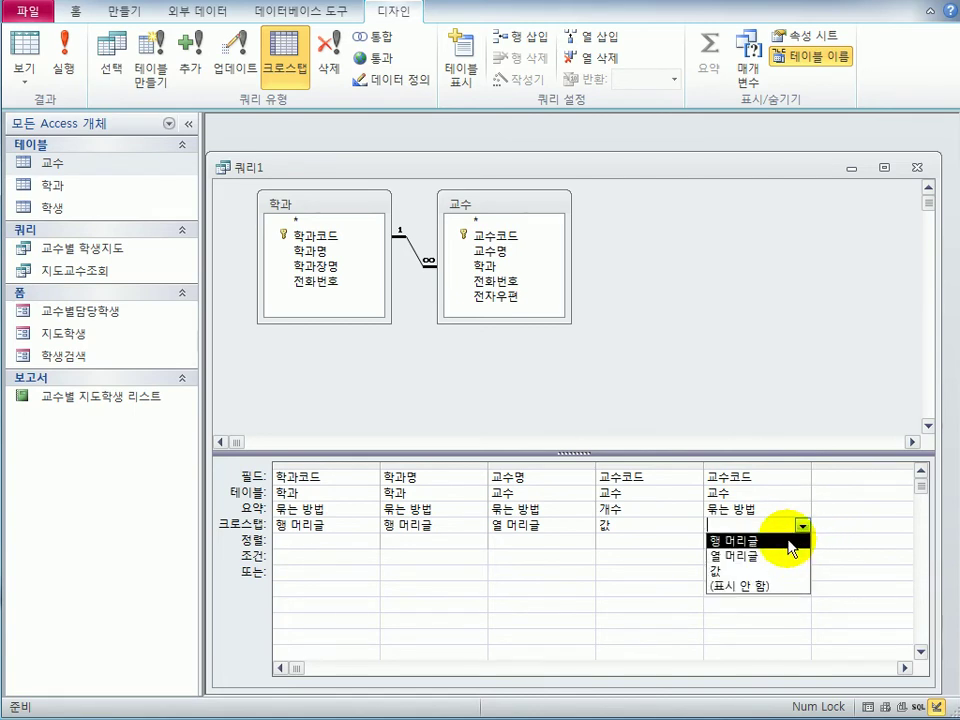
click(791, 542)
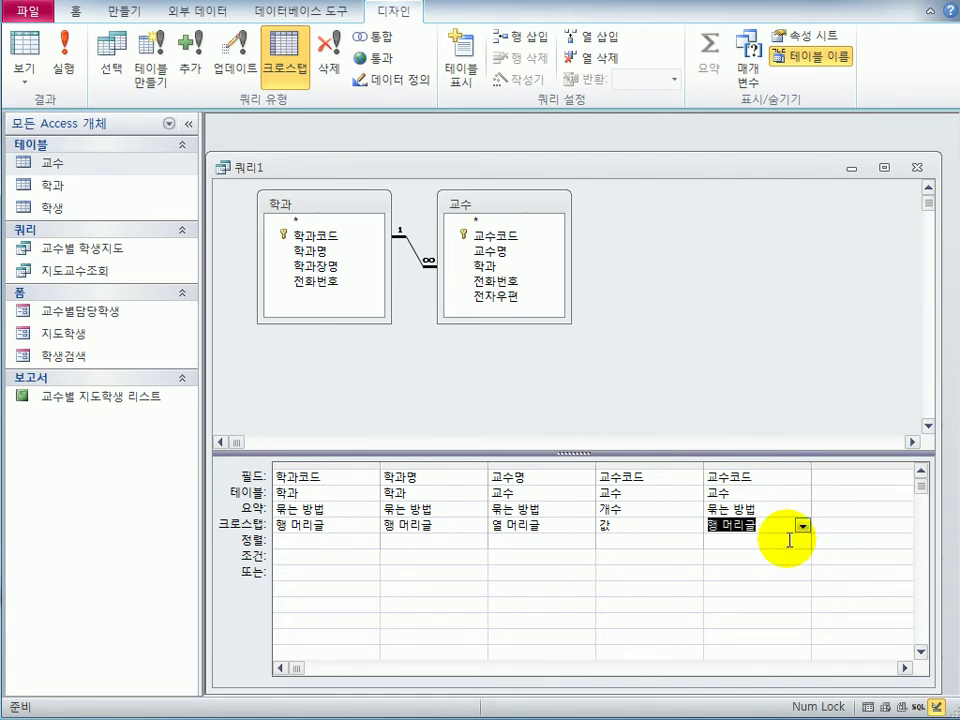
click(786, 508)
click(803, 510)
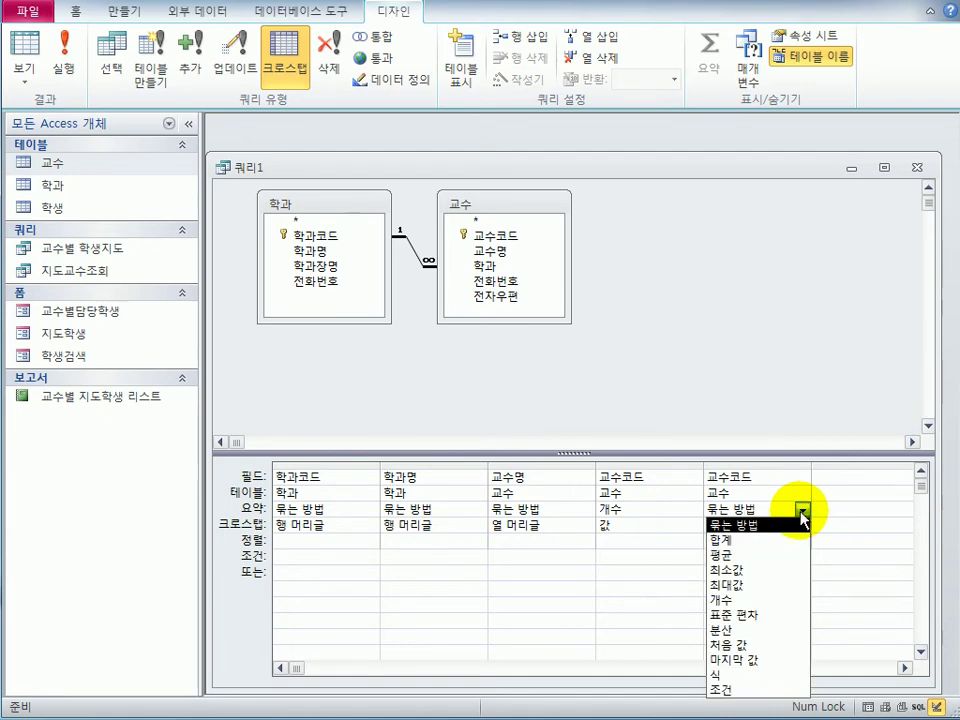
click(759, 600)
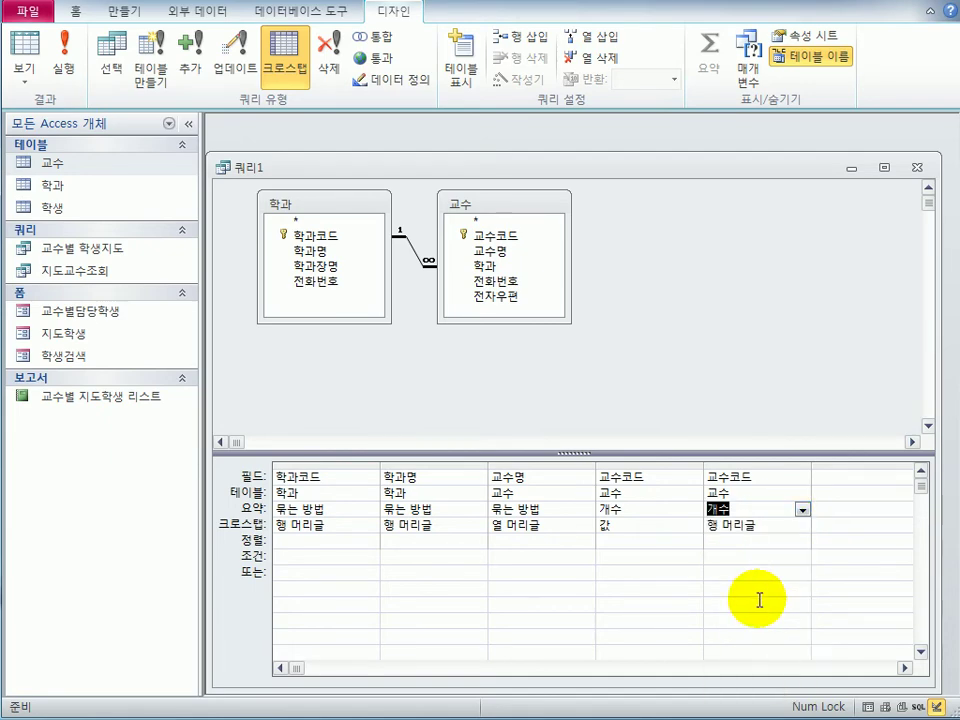
Check the professor count column in the crosstab query's datasheet and return to design view
click(22, 48)
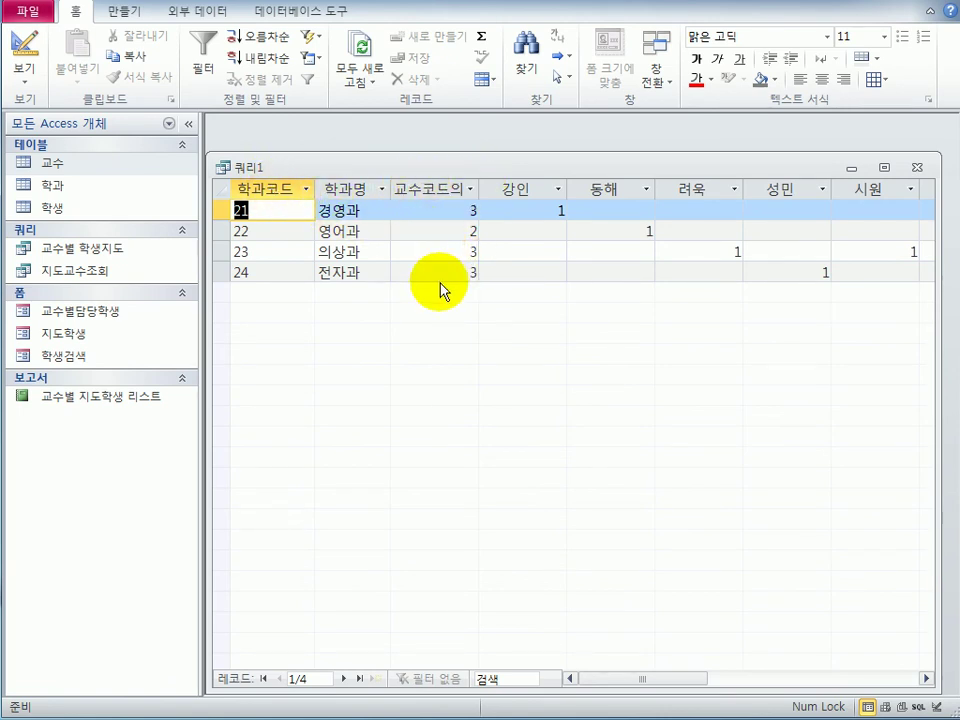
click(28, 81)
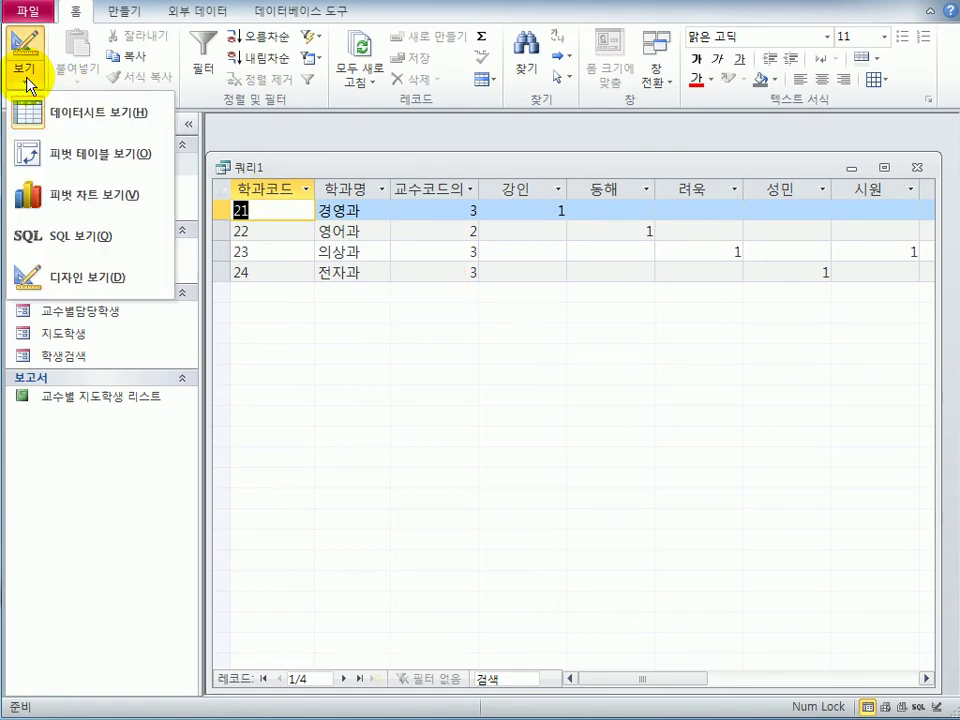
click(110, 292)
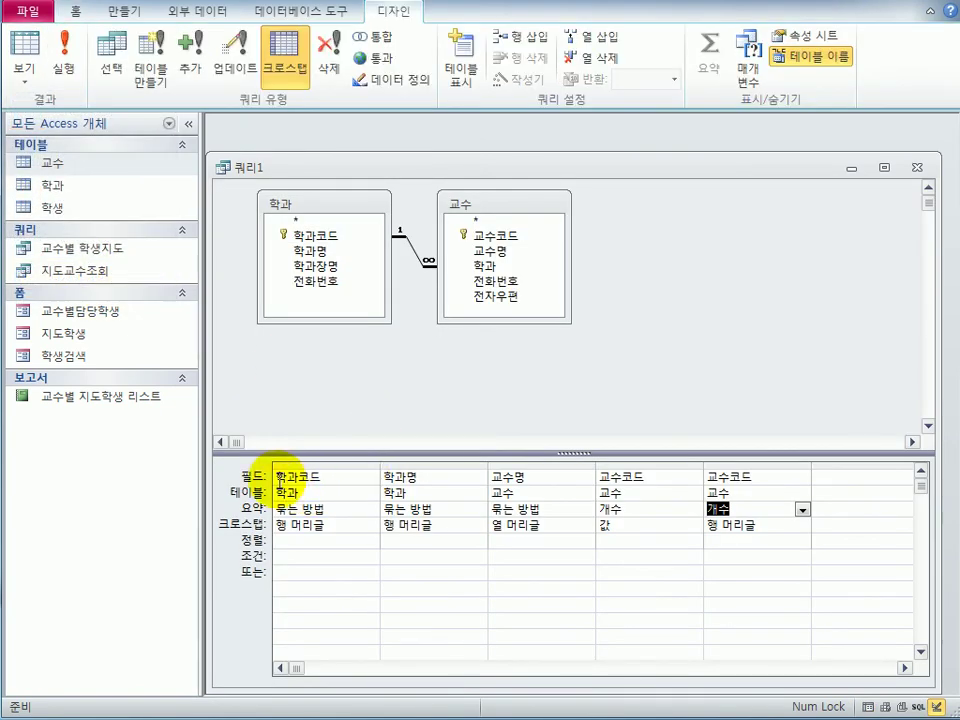
Give the 학과코드 row heading field the alias 학과 so it reads 학과:학과코드
key(BackSpace)
text(학과)
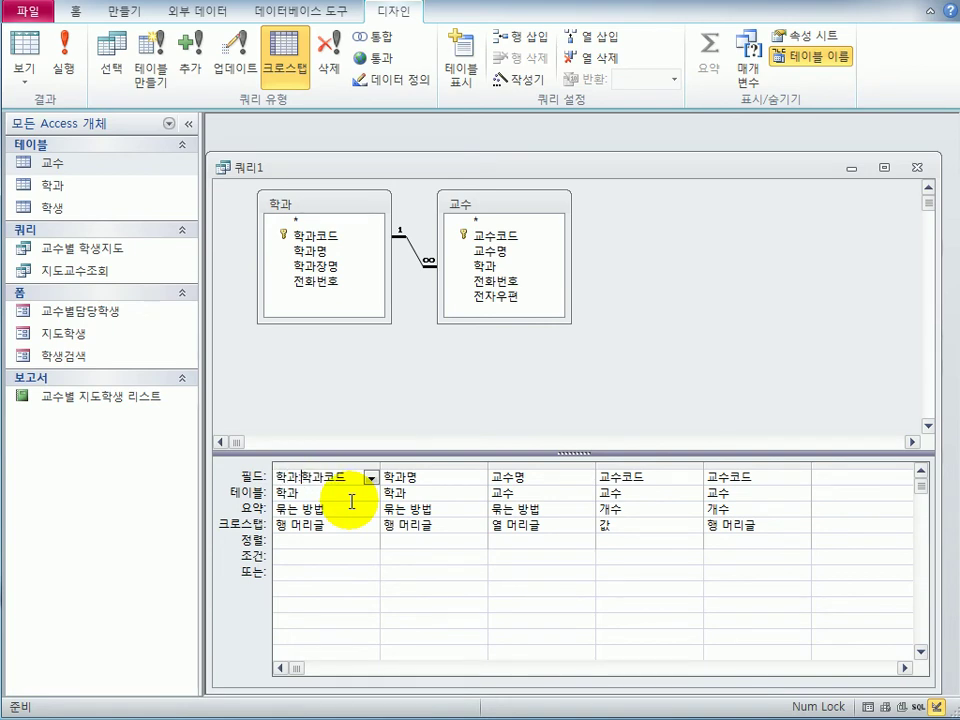
Complete the 학과 alias on the 학과코드 field and give the row heading 교수코드 count the alias 교수합계
text(:)
key(Tab)
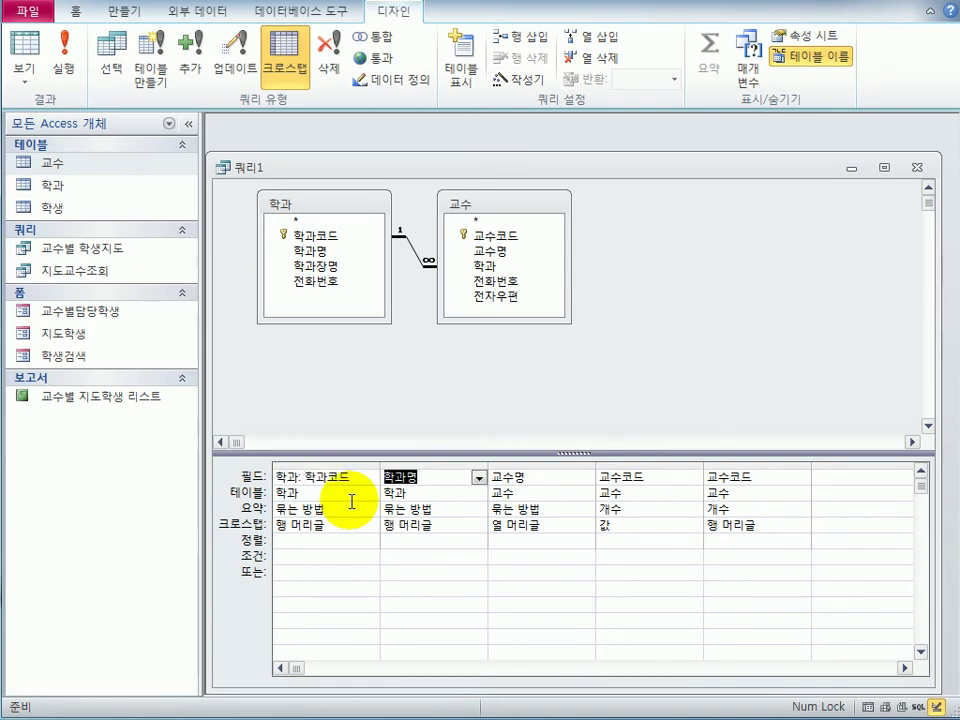
click(712, 479)
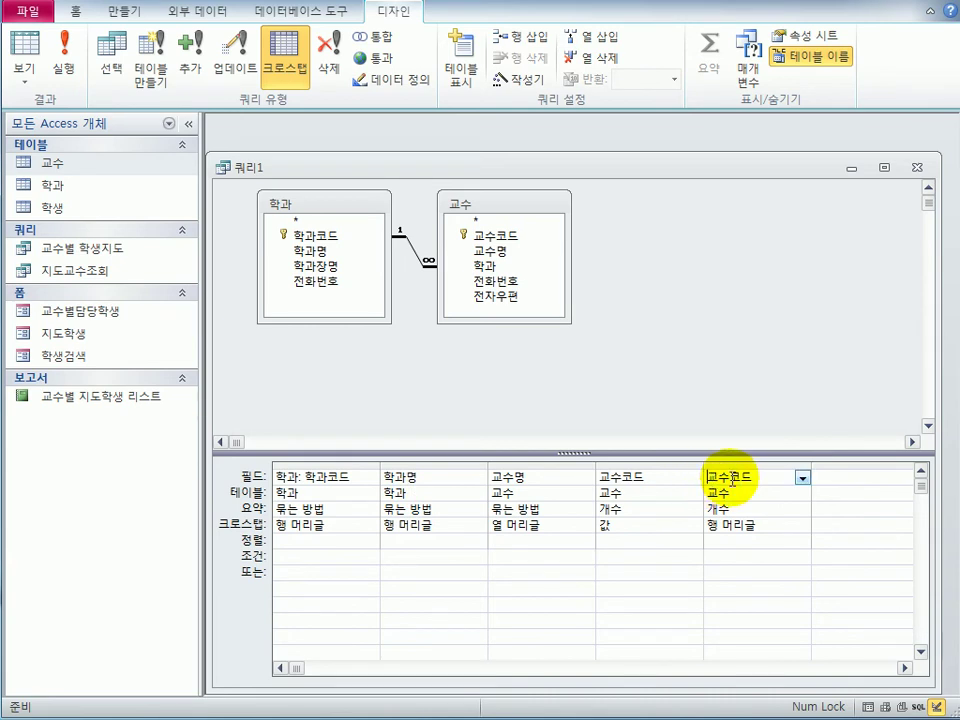
text(교수합ㄱ)
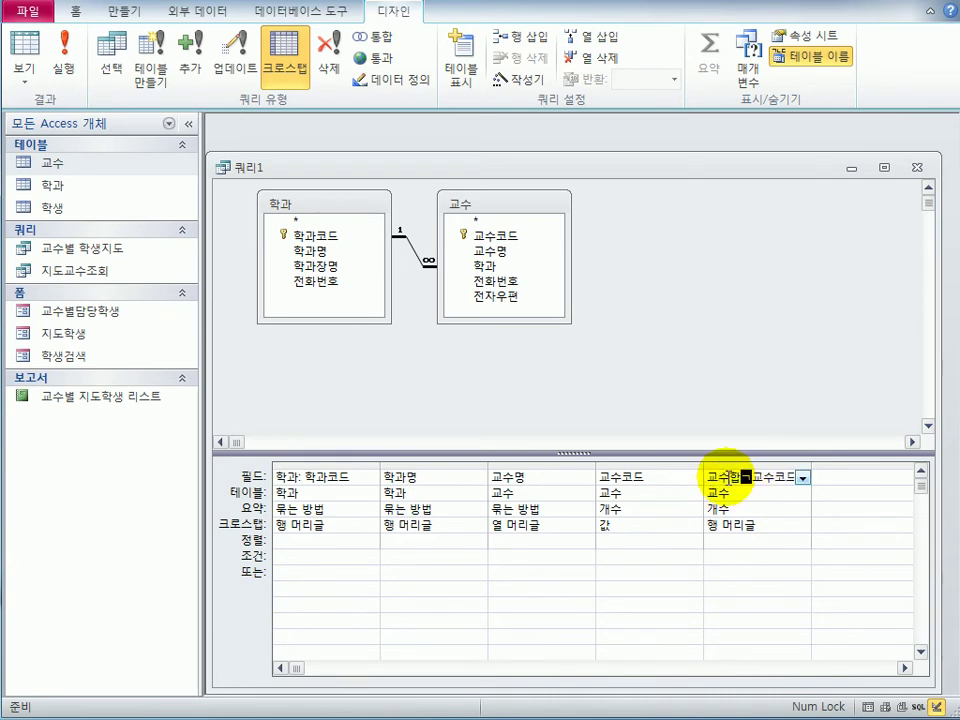
text(:)
key(Tab)
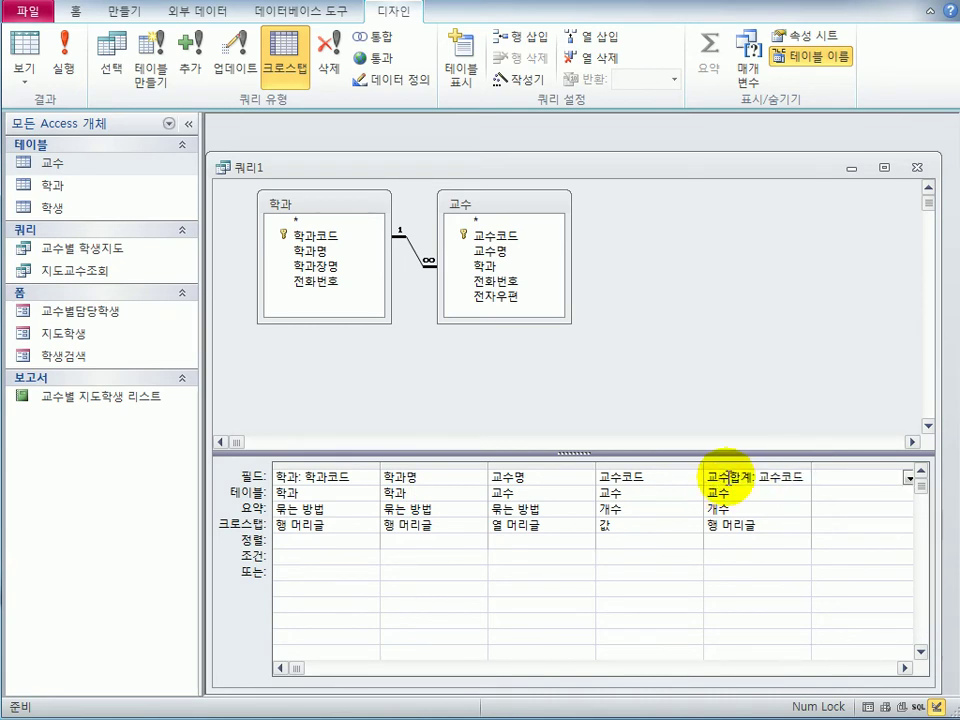
Check the crosstab query's datasheet, then close the query and save it as 학과별교수인원수
click(25, 46)
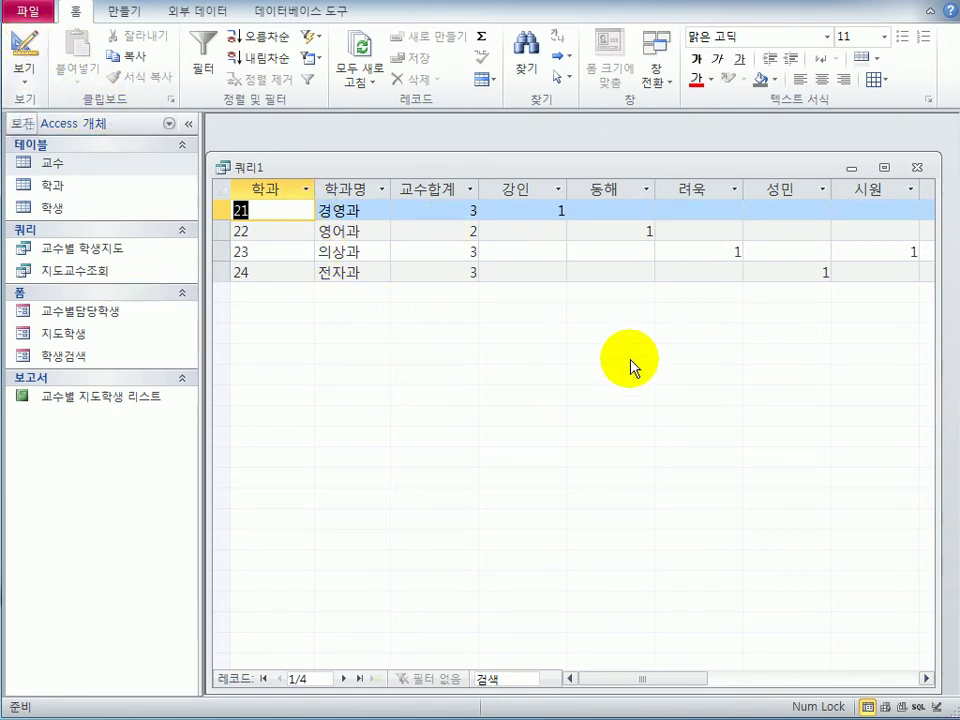
click(920, 170)
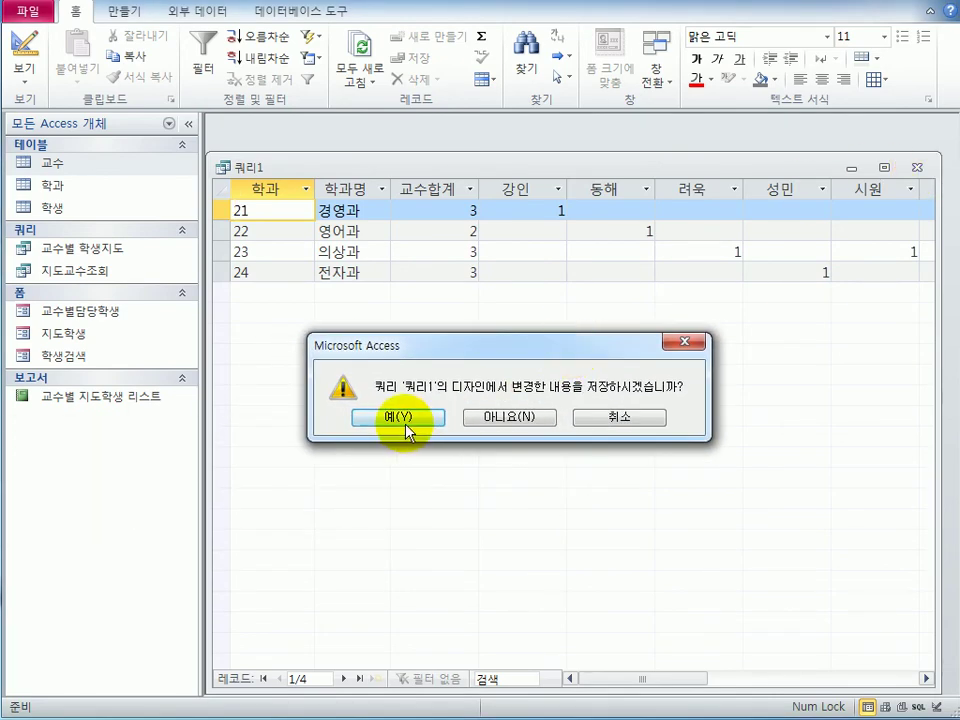
click(404, 418)
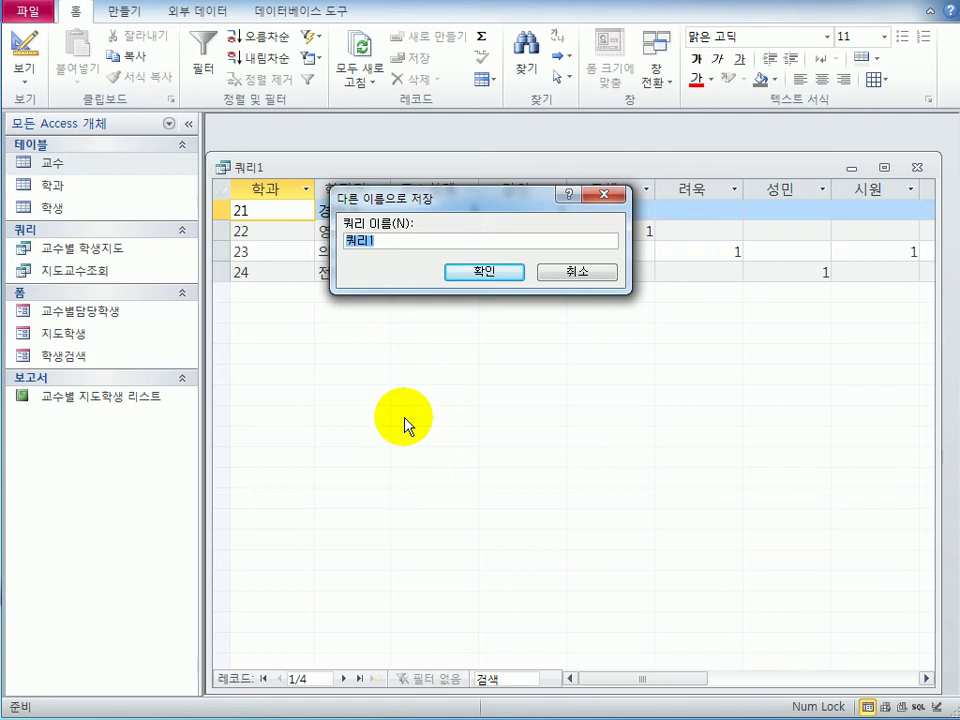
text(학과별교수인원수)
key(Return)
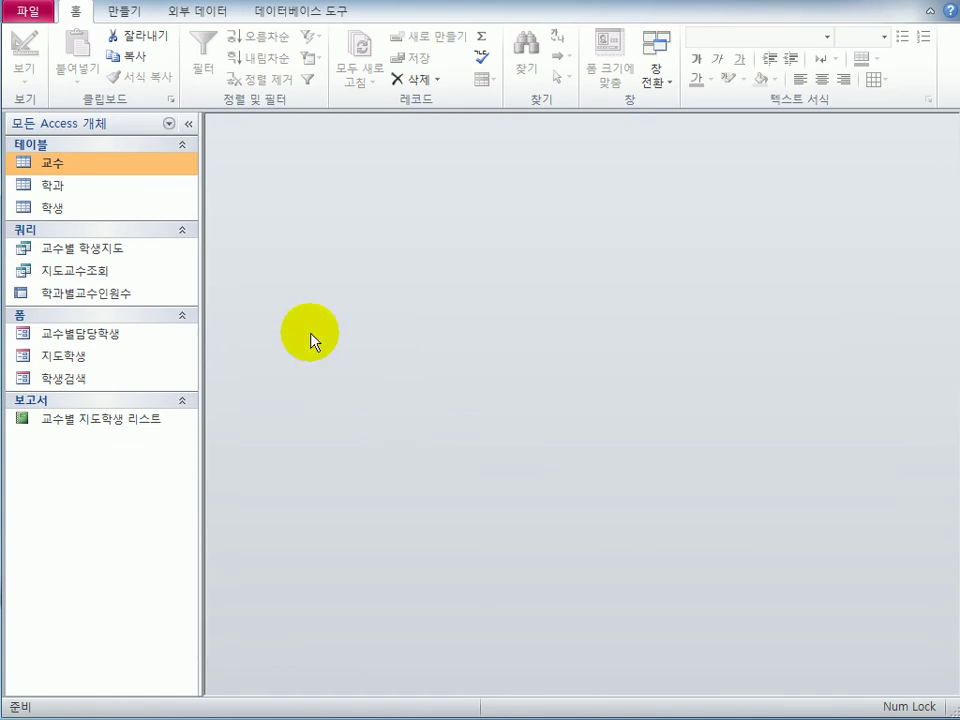
Create a new query in design view with the 학과 and 학생 tables, and enlarge the 학생 field list to show all fields
click(125, 13)
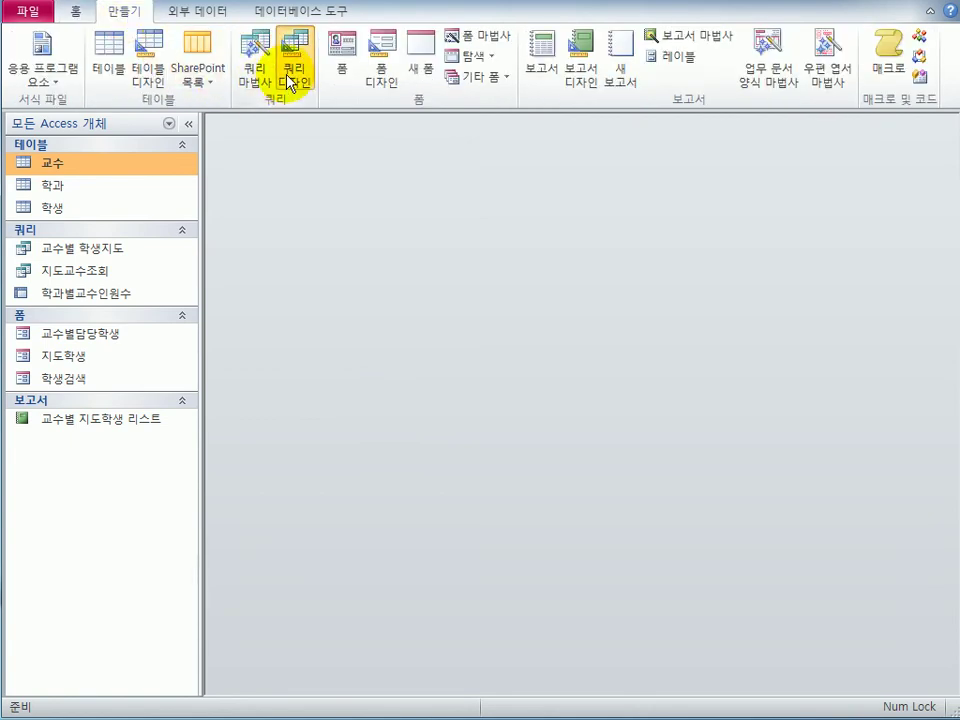
click(290, 85)
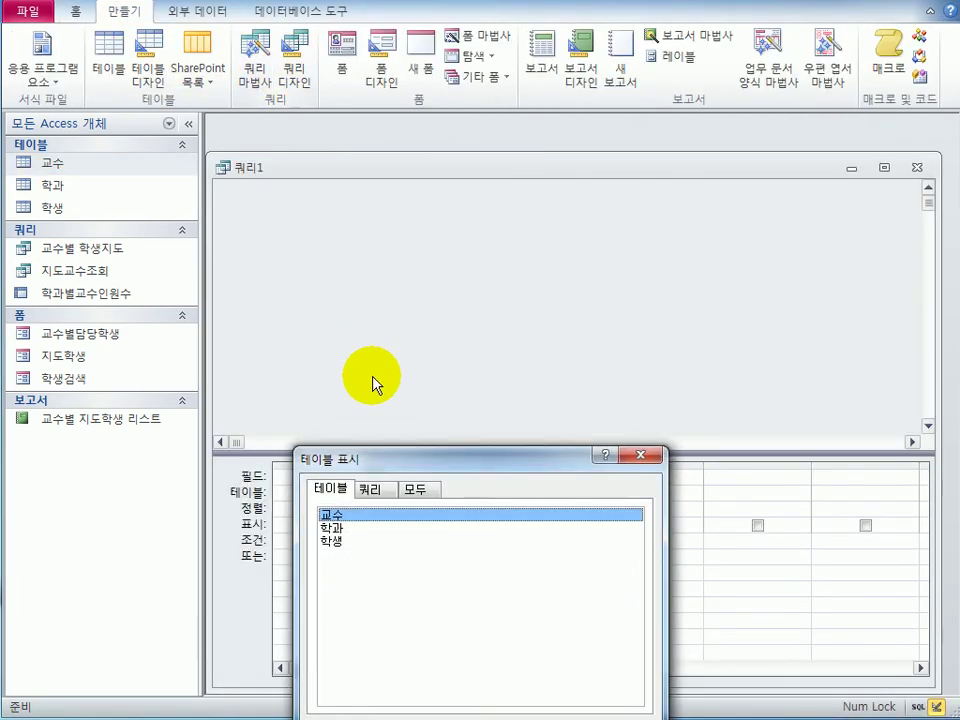
click(345, 529)
double_click(345, 529)
double_click(354, 541)
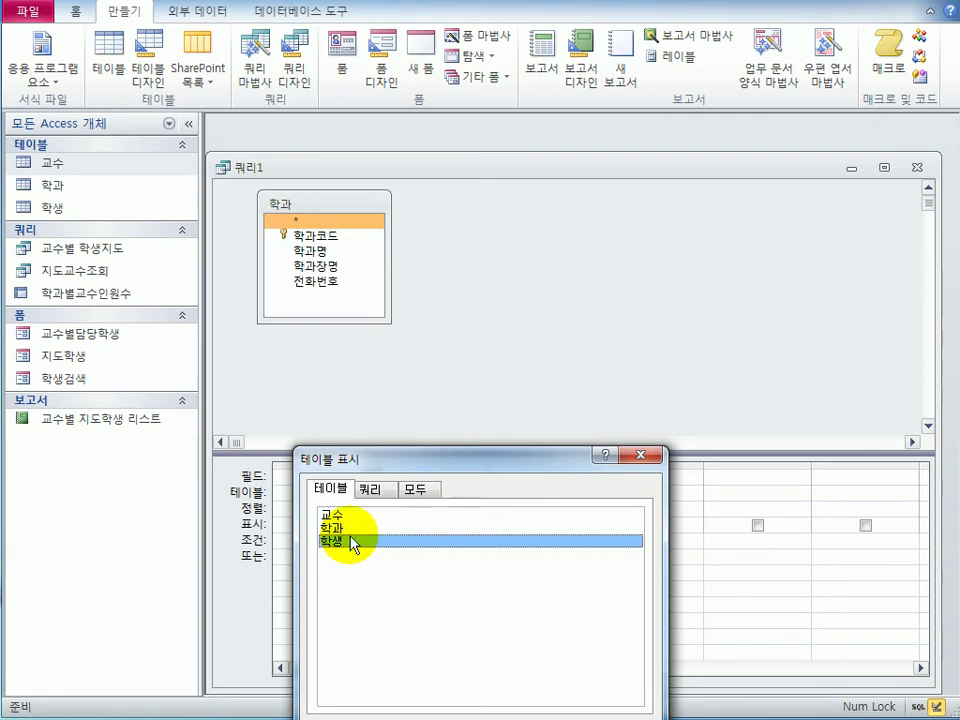
click(637, 455)
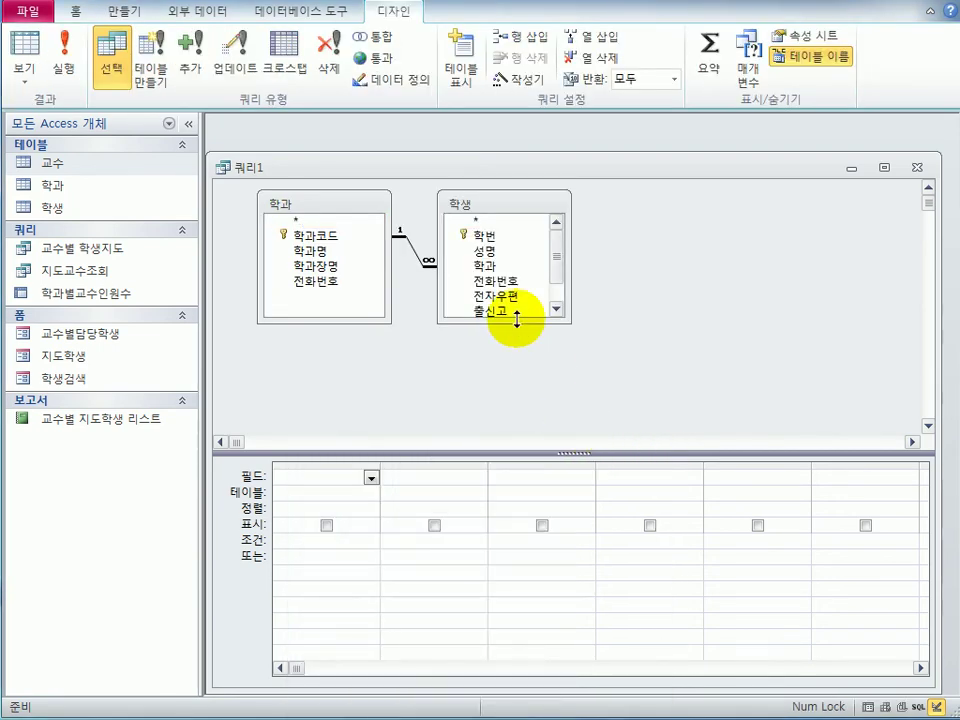
drag(520, 319, 520, 371)
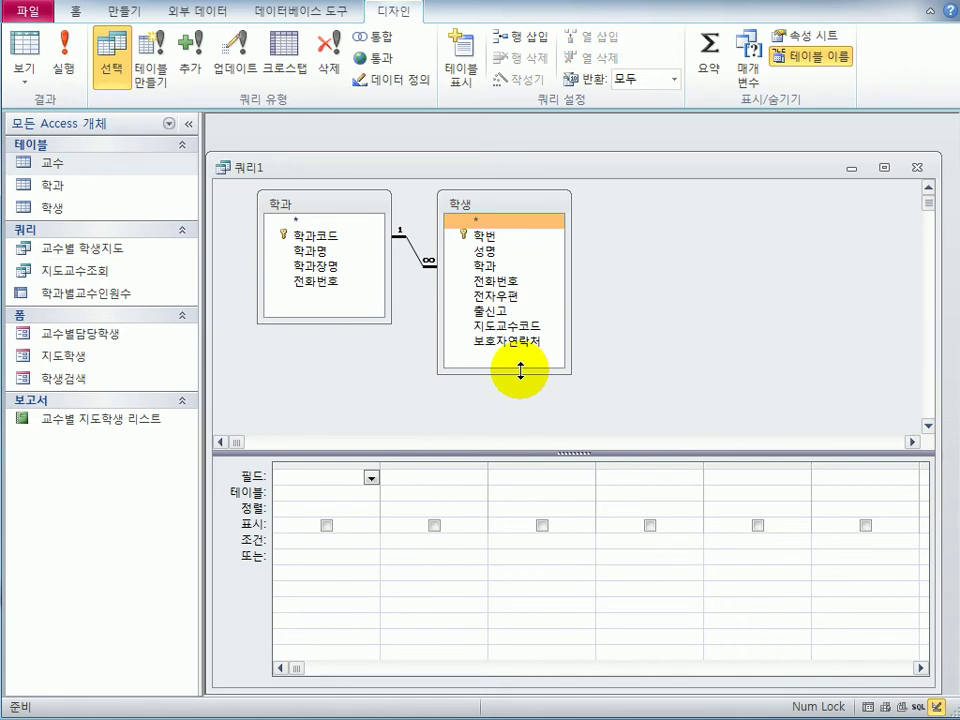
Add 학과명, 학과장명 and 전화번호 from the 학과 table and 학번 from the 학생 table to the query
double_click(320, 254)
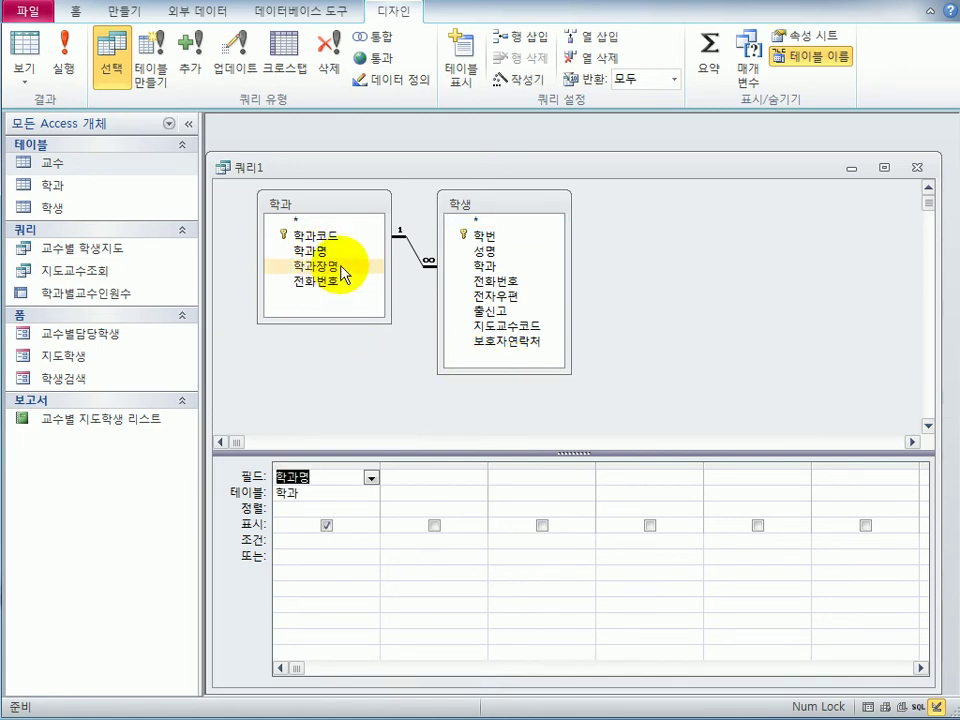
double_click(342, 266)
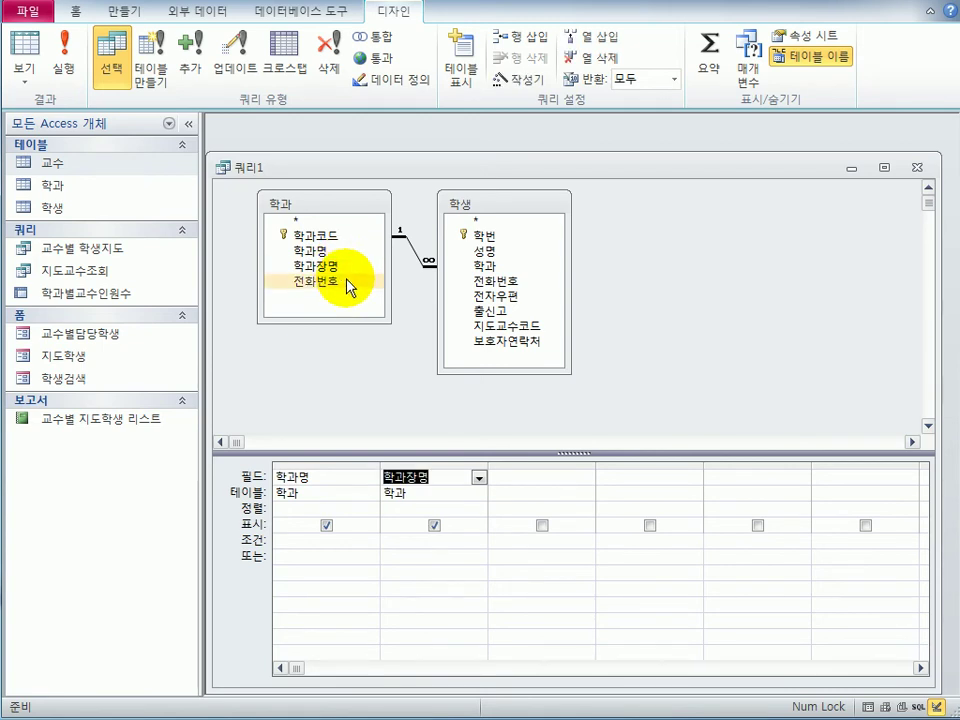
double_click(348, 284)
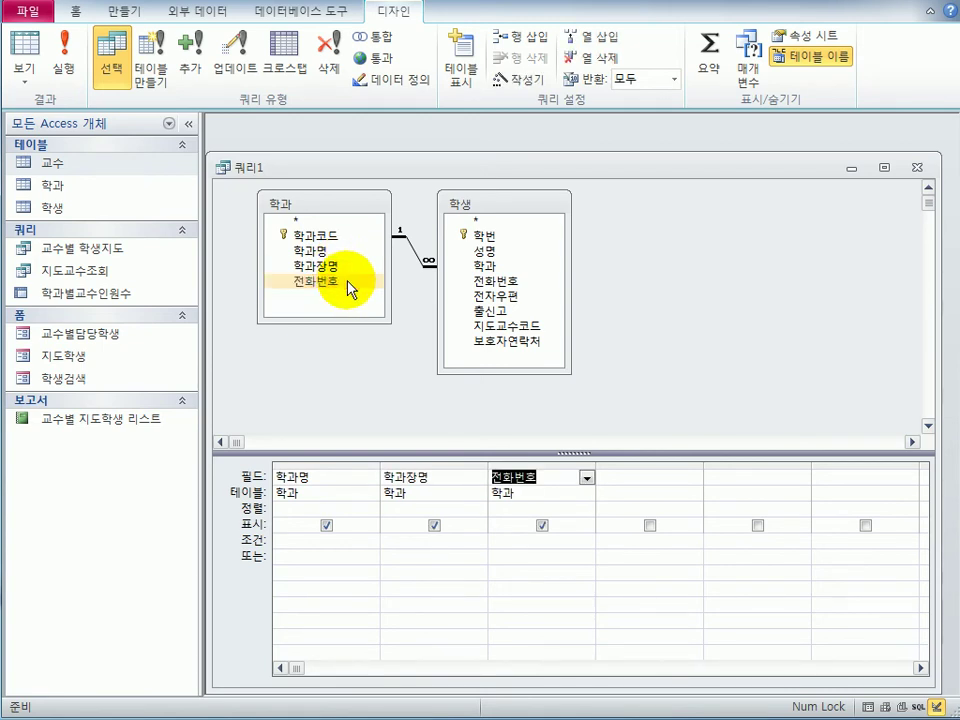
double_click(486, 237)
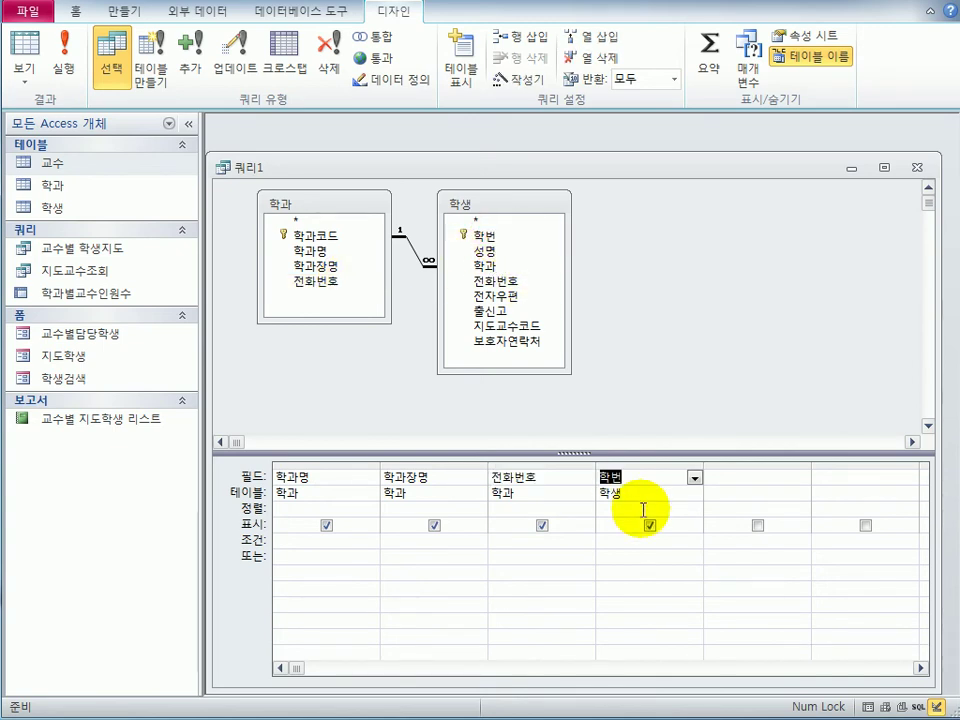
Turn on the query's summary (요약) row, summarise 학번 by count (개수) and give it the alias 학생수
click(718, 45)
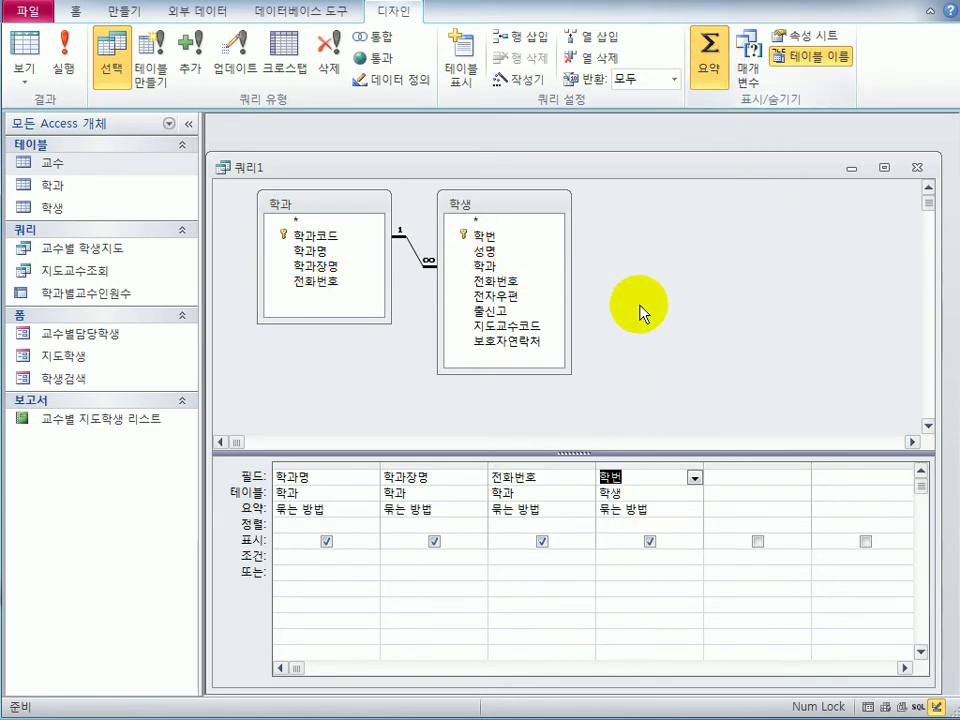
click(672, 510)
click(693, 510)
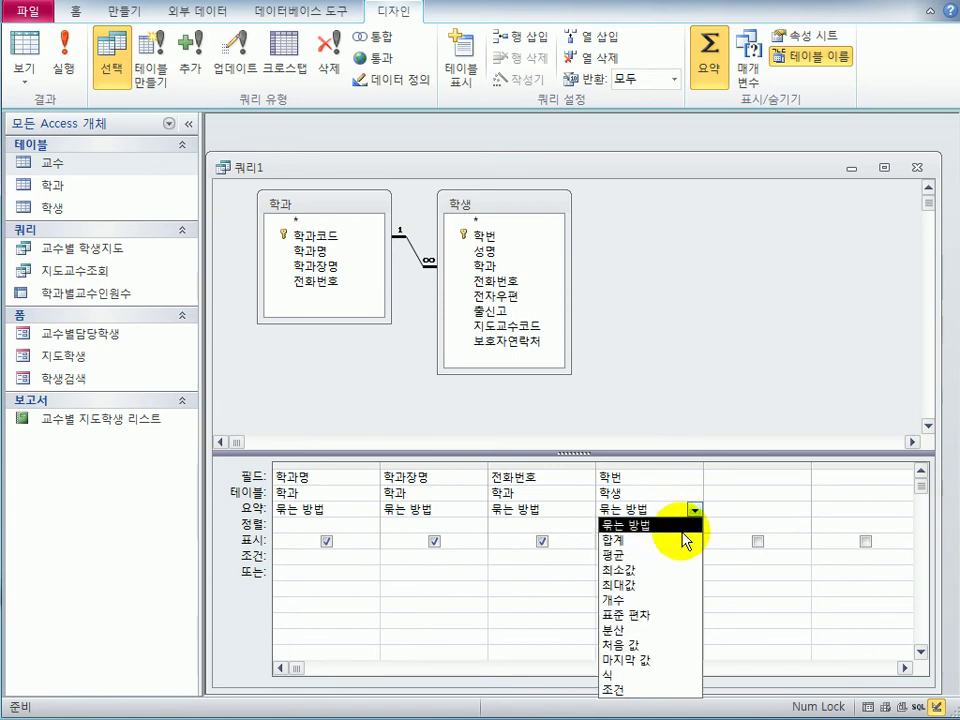
click(662, 600)
click(613, 486)
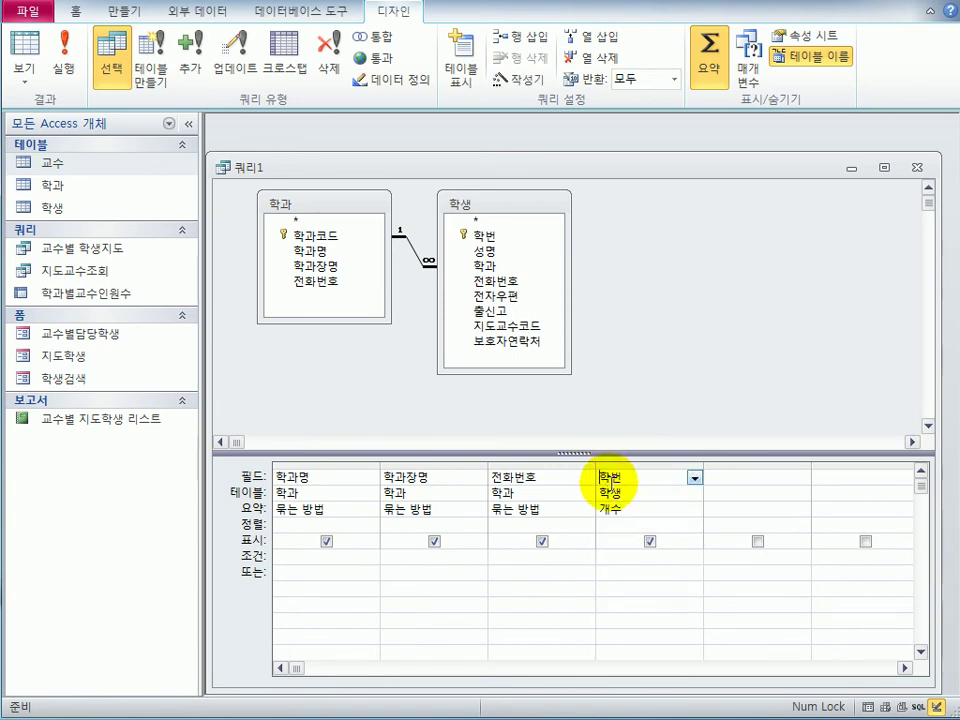
text(학)
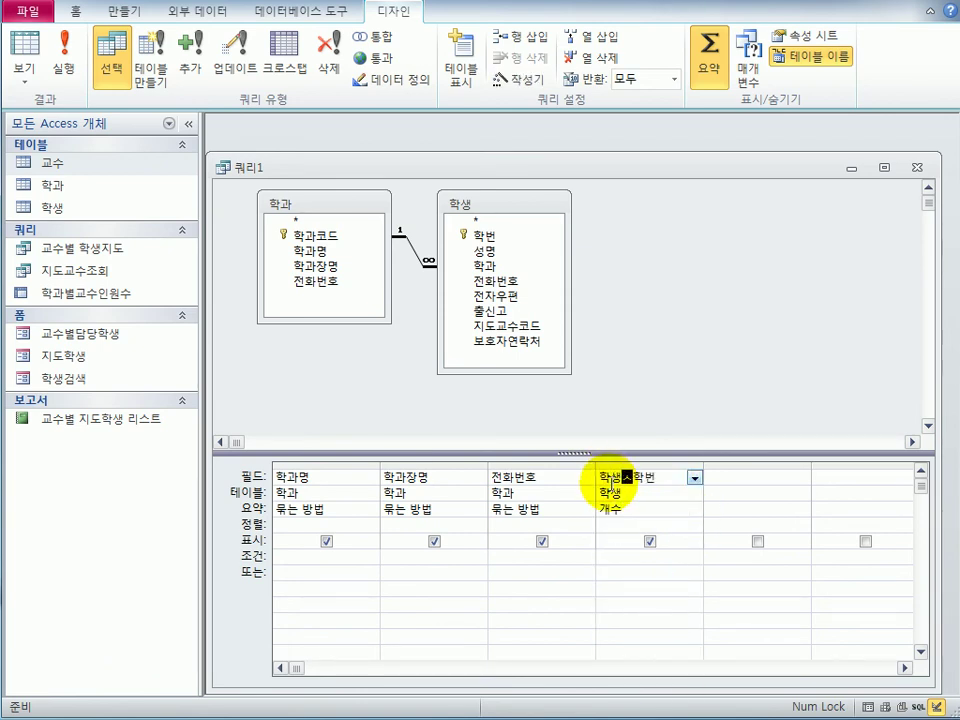
text(생수:)
key(Tab)
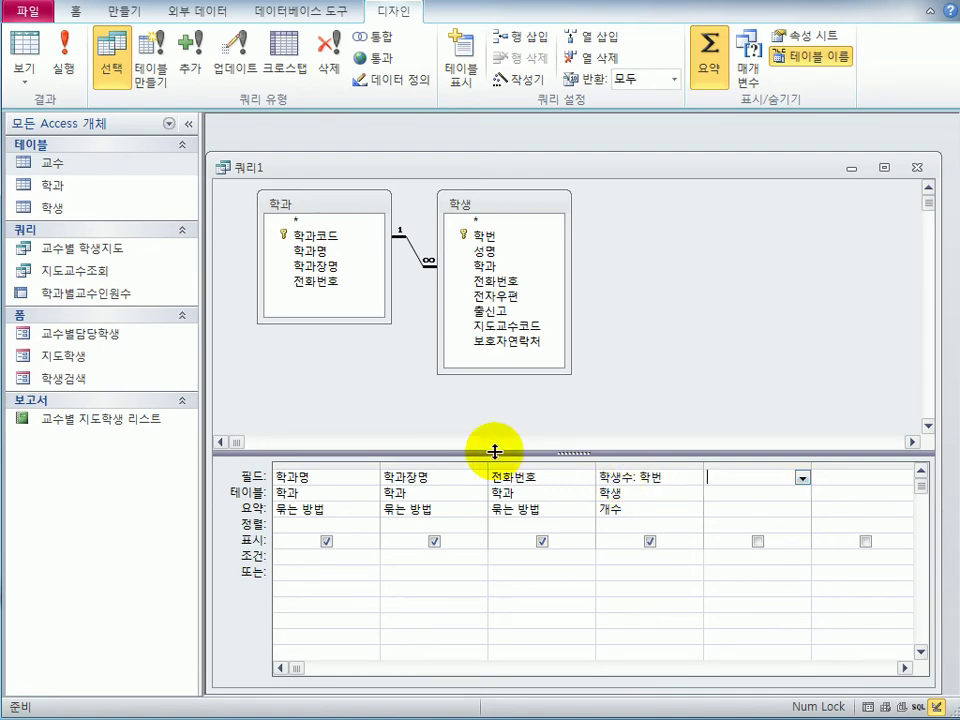
Show the student count query's datasheet and widen the 학과명, 학과장명 and 전화번호 columns to fit their contents
click(35, 52)
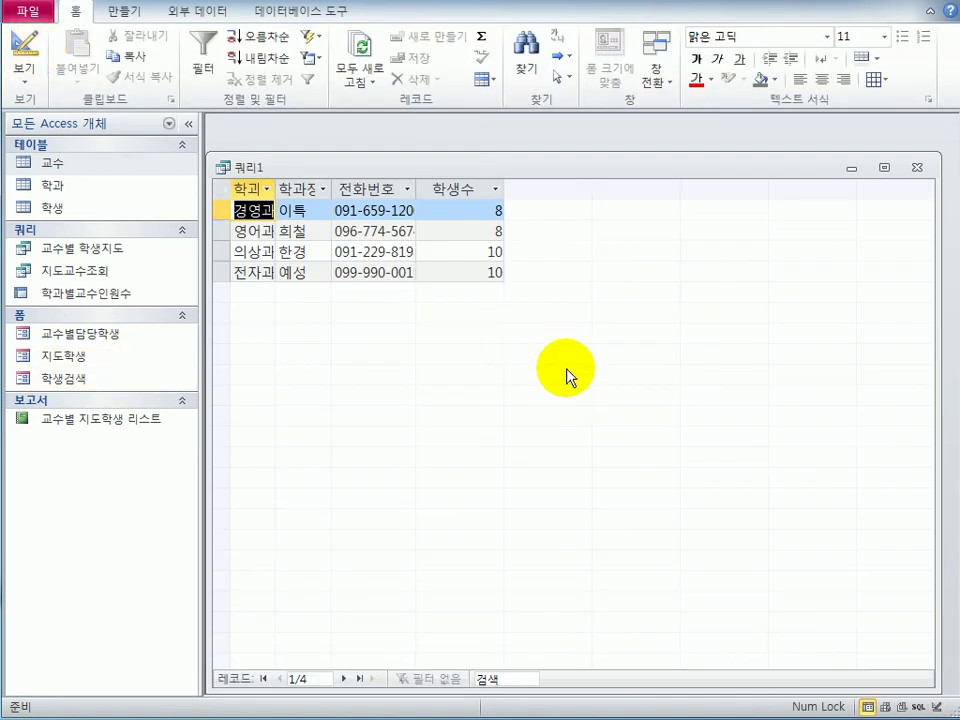
double_click(279, 189)
drag(288, 189, 403, 189)
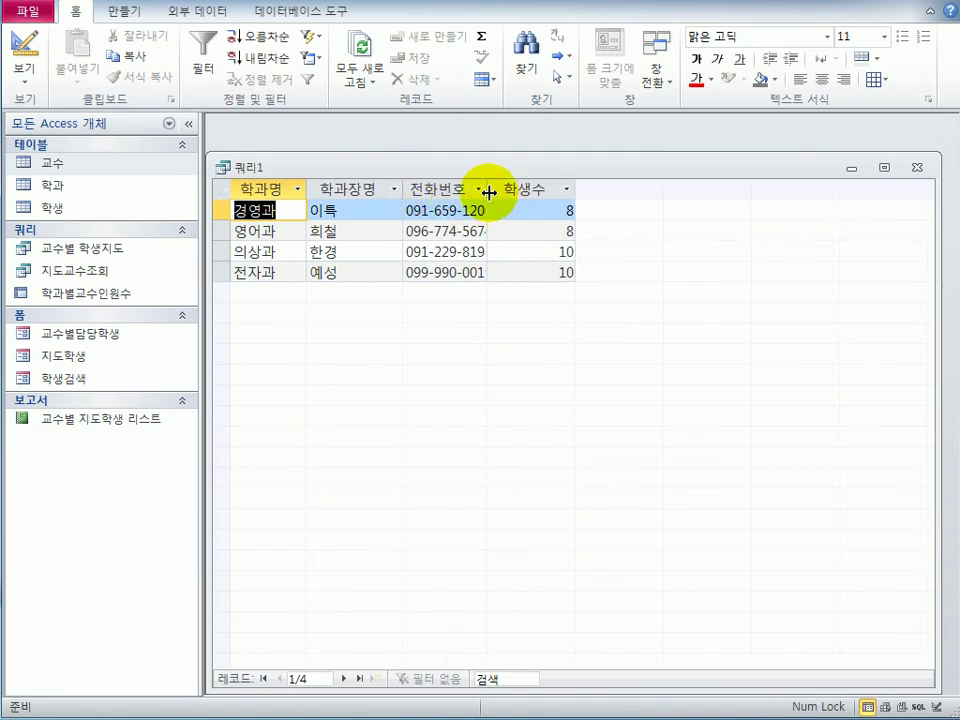
drag(488, 190, 512, 196)
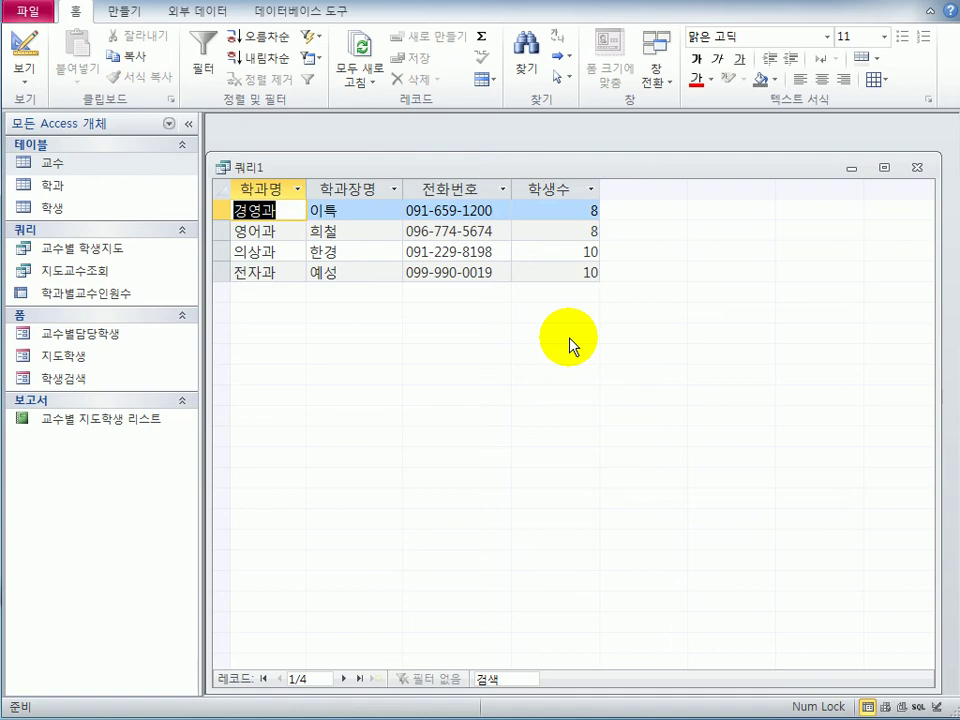
Close the student count query and save it under the name 학과별학생수조회
click(907, 174)
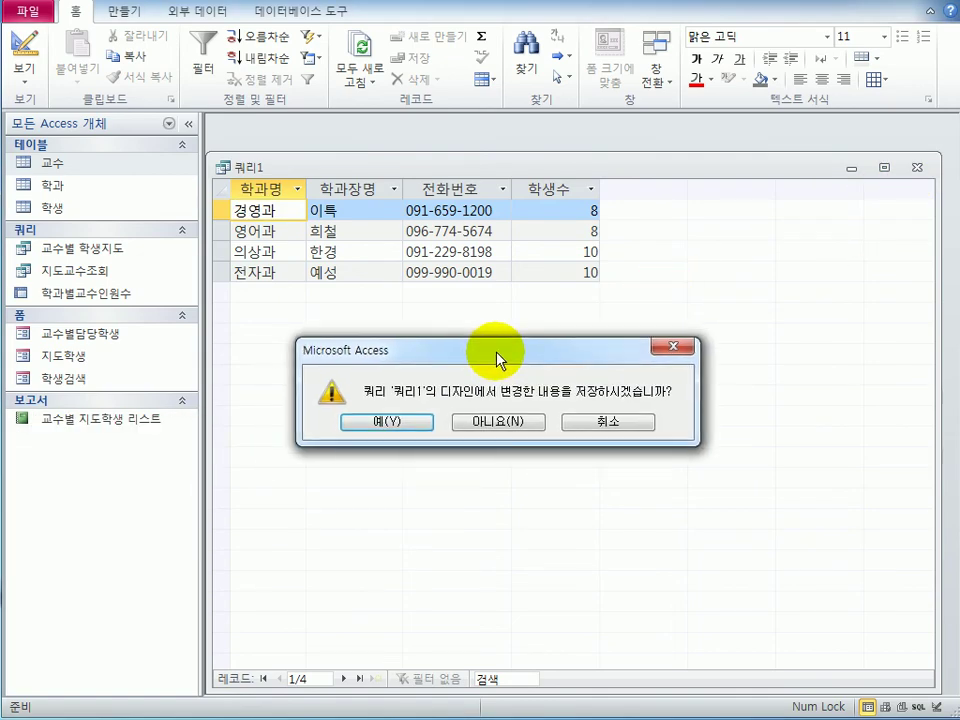
click(428, 424)
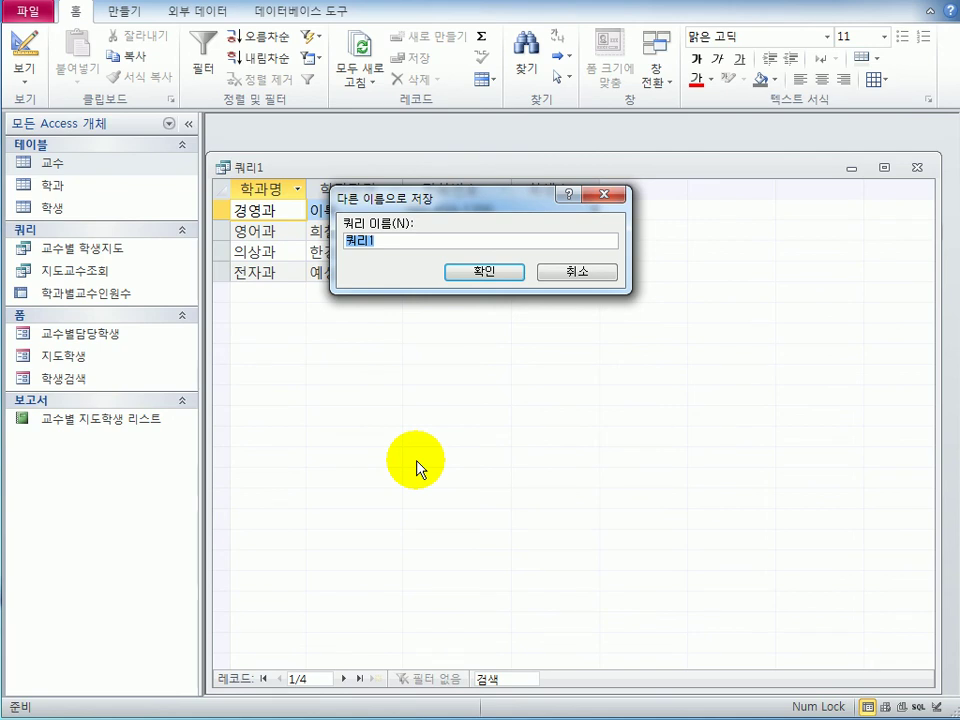
text(학과별학생수조회)
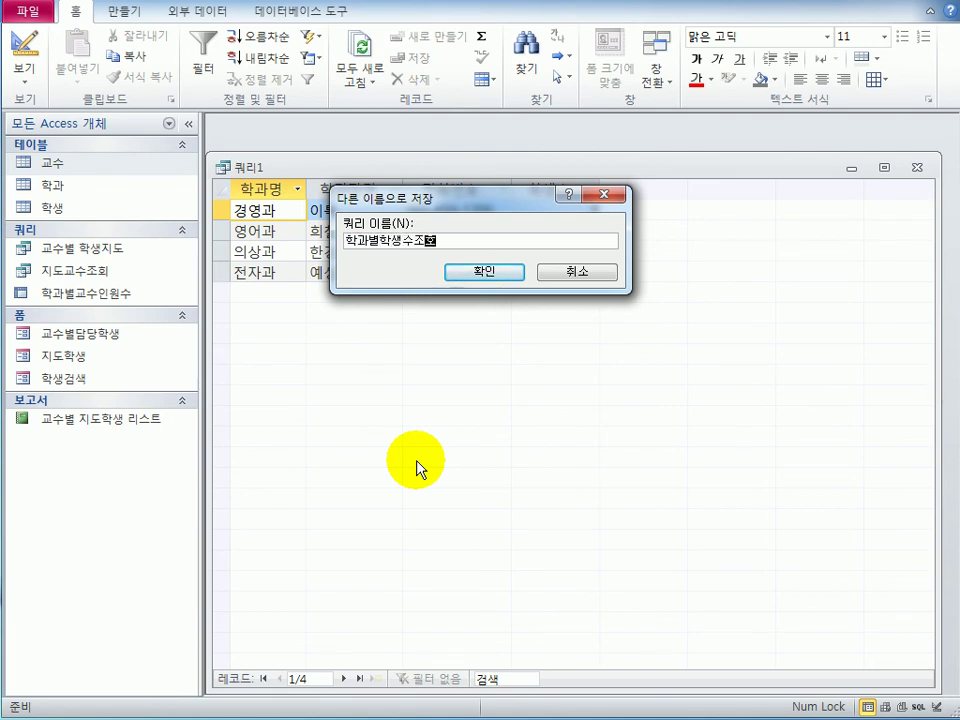
key(Return)
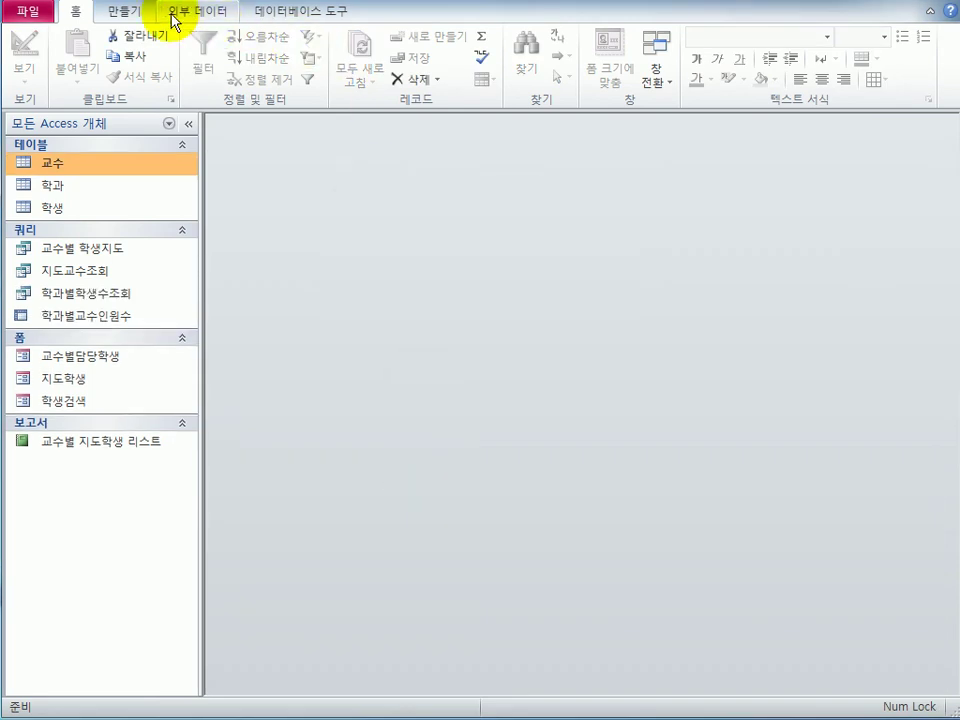
Create another query in design view containing the 학생 and 교수 tables
click(126, 14)
click(298, 84)
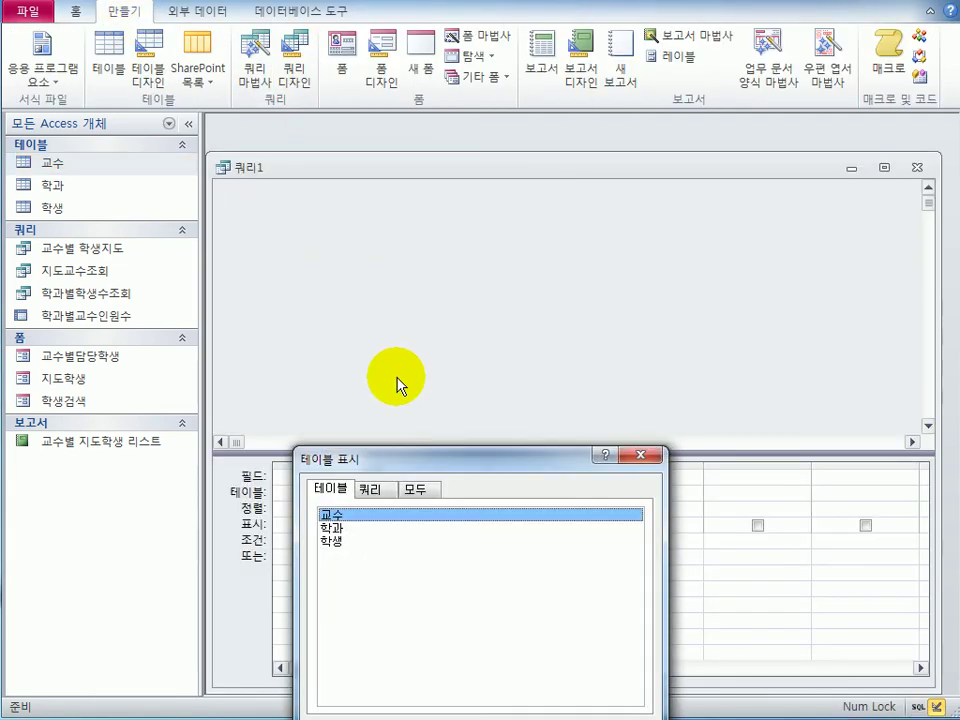
drag(403, 465, 401, 407)
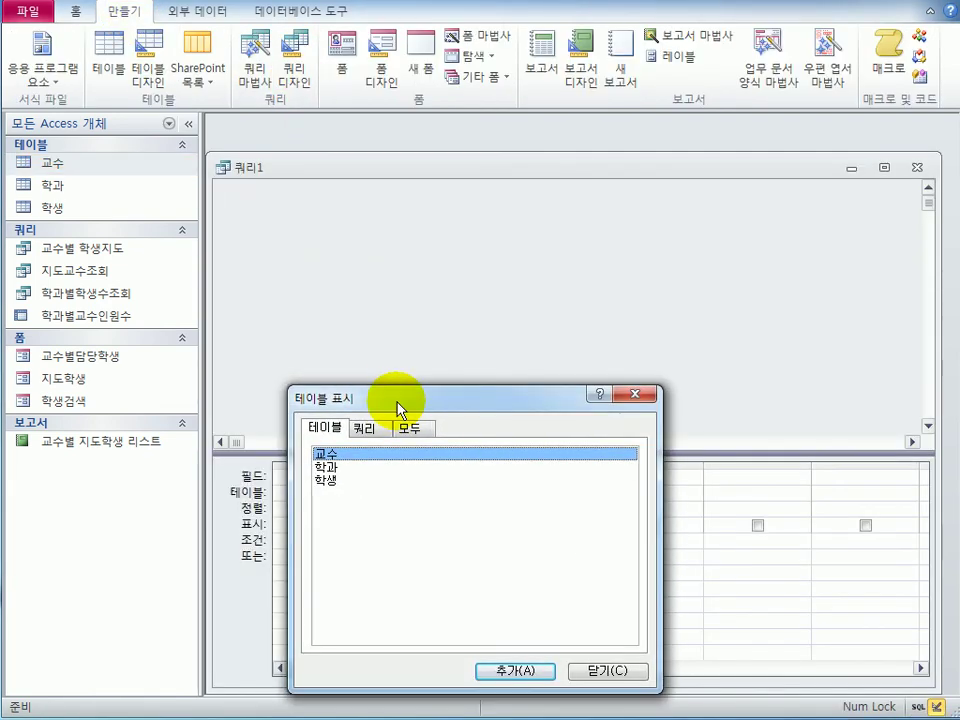
double_click(358, 480)
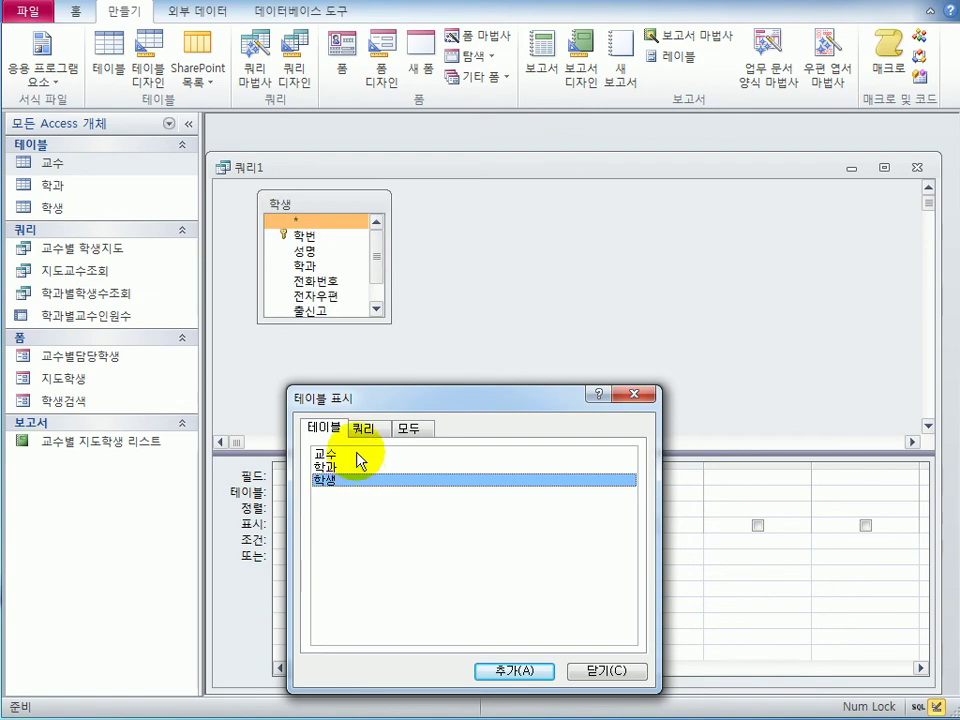
double_click(362, 455)
click(606, 673)
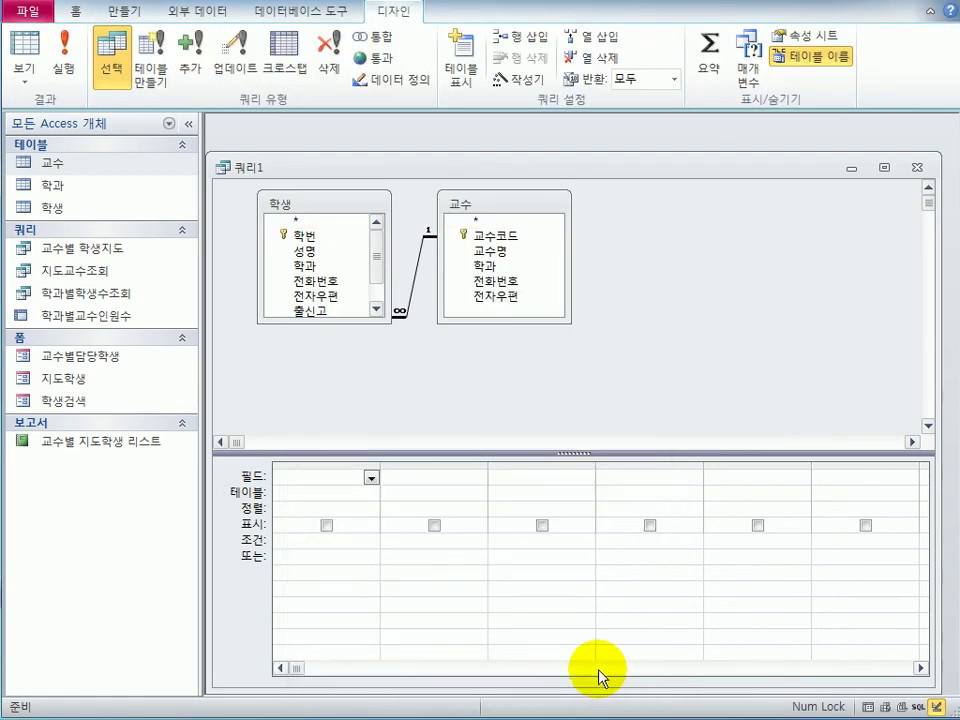